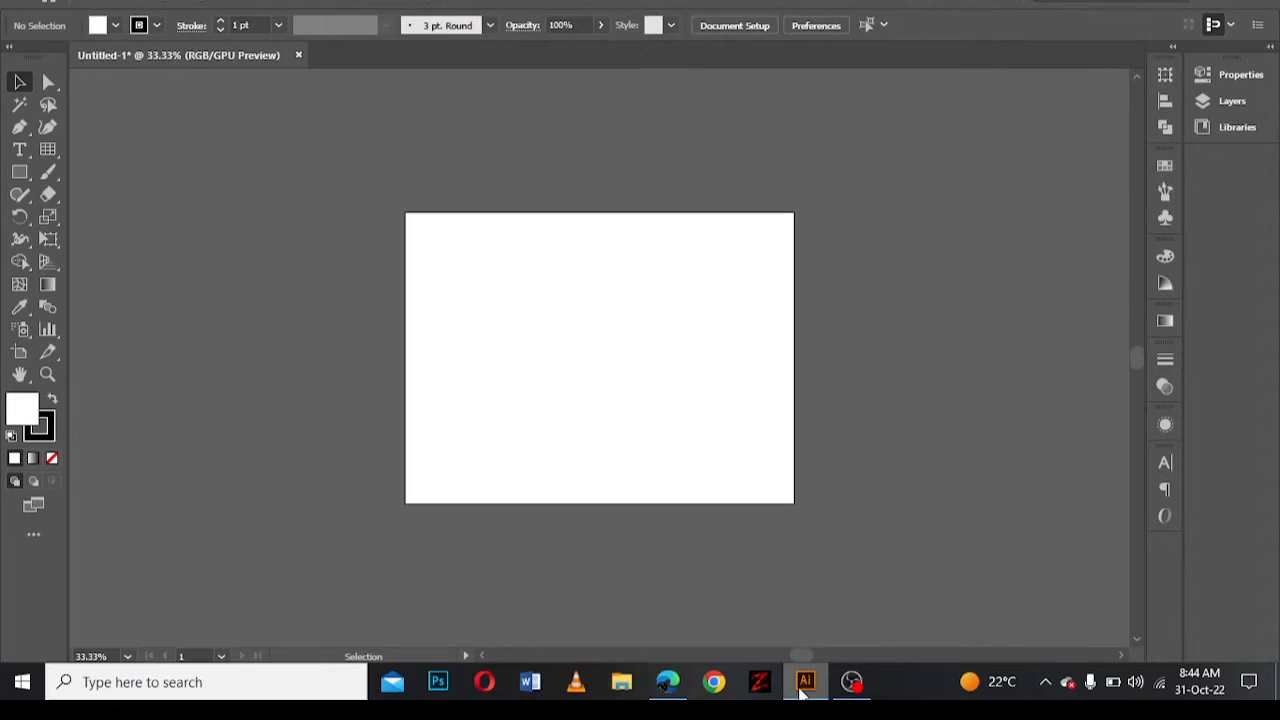
Step: Create a 120×120-divider rectangular grid over the artboard and rotate it 45°
double_click(47, 149)
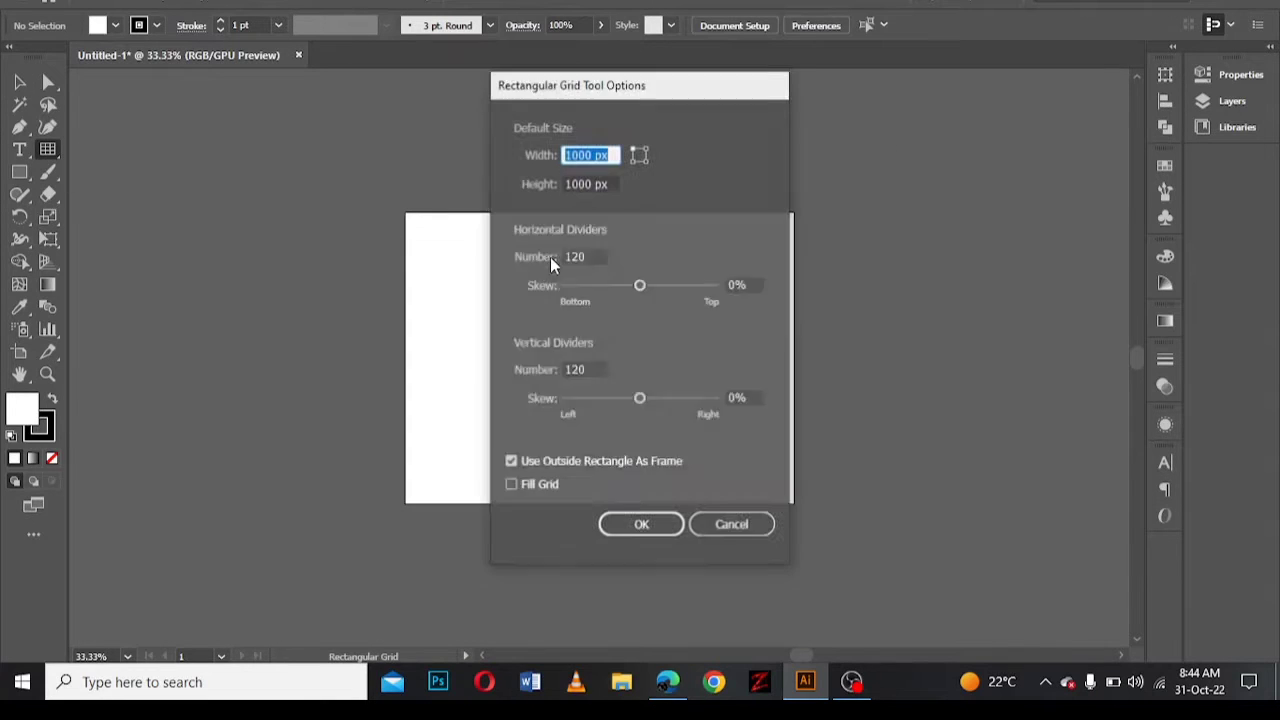
left_click(641, 525)
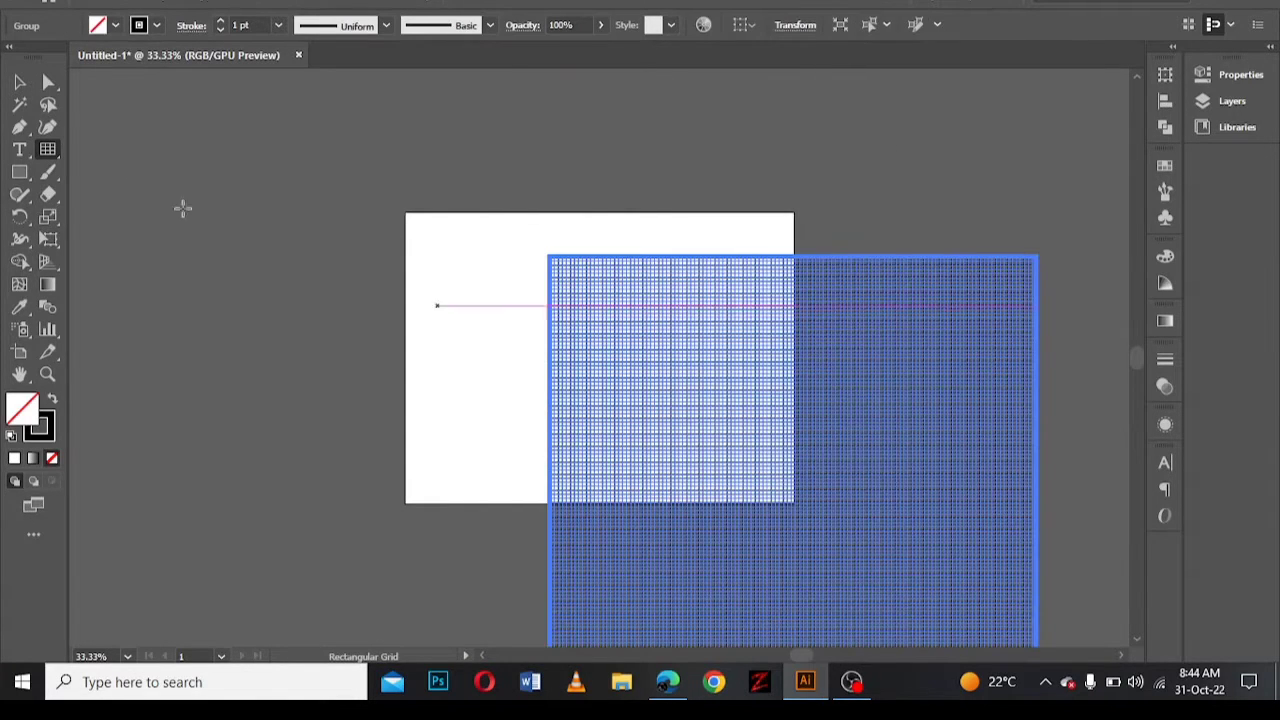
left_click(19, 81)
mouse_move(857, 400)
left_mouse_down()
mouse_move(669, 209)
mouse_move(663, 249)
left_mouse_up()
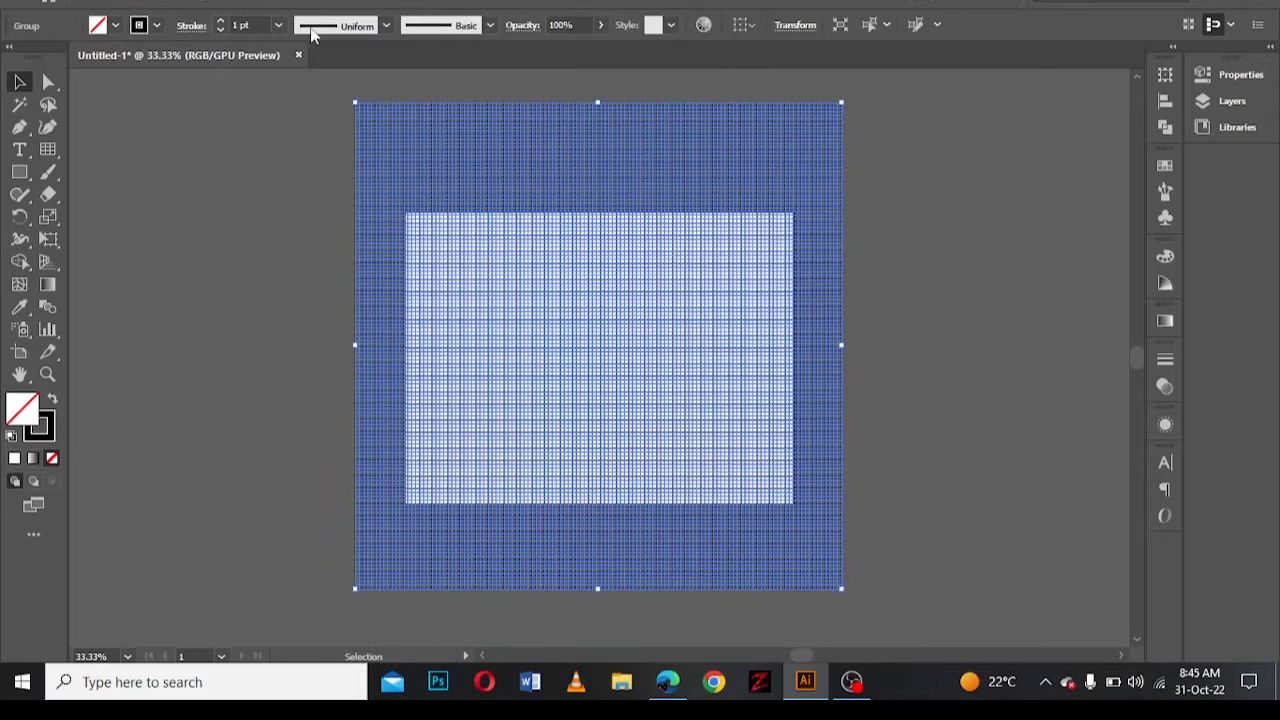
left_click(170, 6)
left_click(497, 57)
left_click(357, 403)
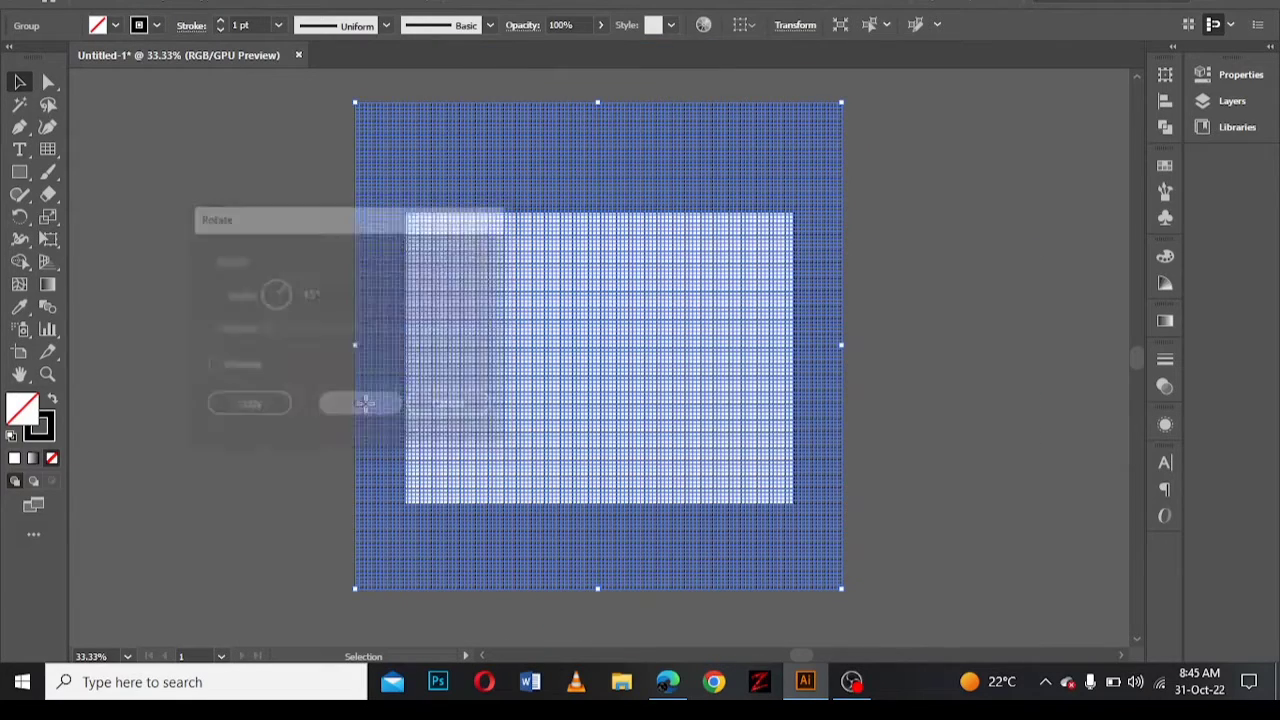
Step: Squash the rotated grid's height to 816.567 px in the Transform panel
left_click(382, 4)
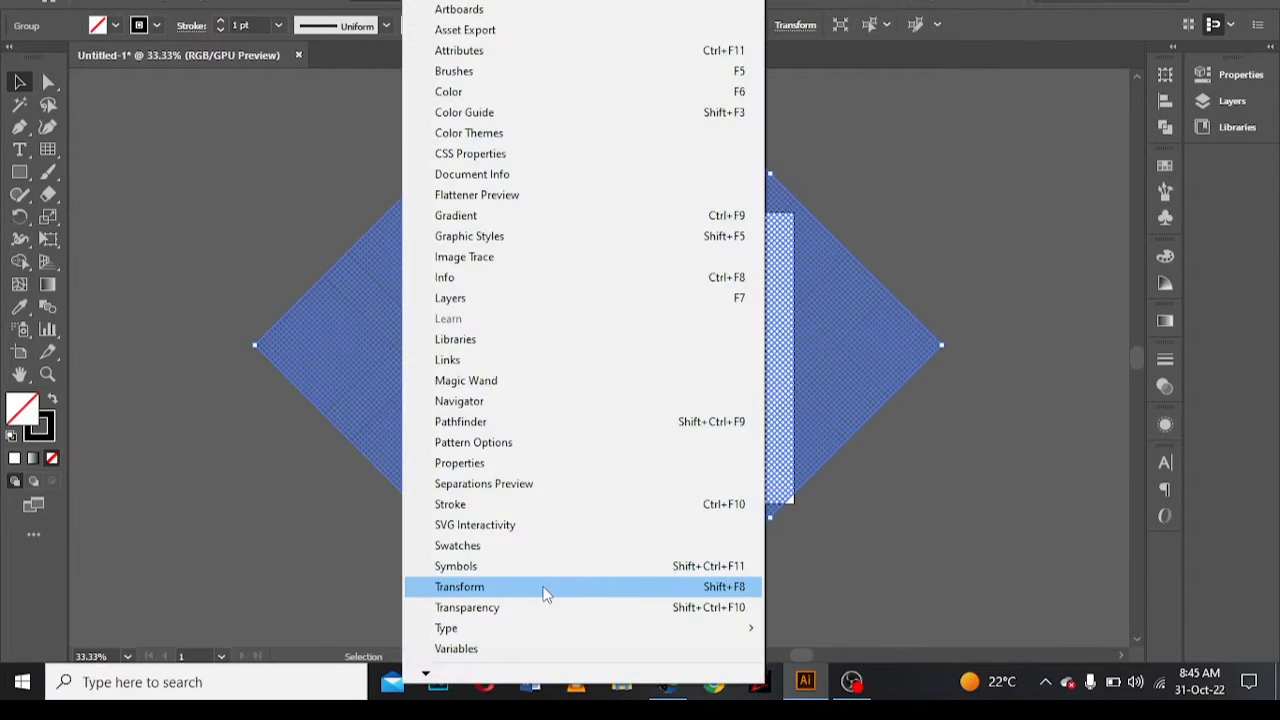
left_click(550, 585)
left_click(1099, 119)
type("1414.214")
type("57.76")
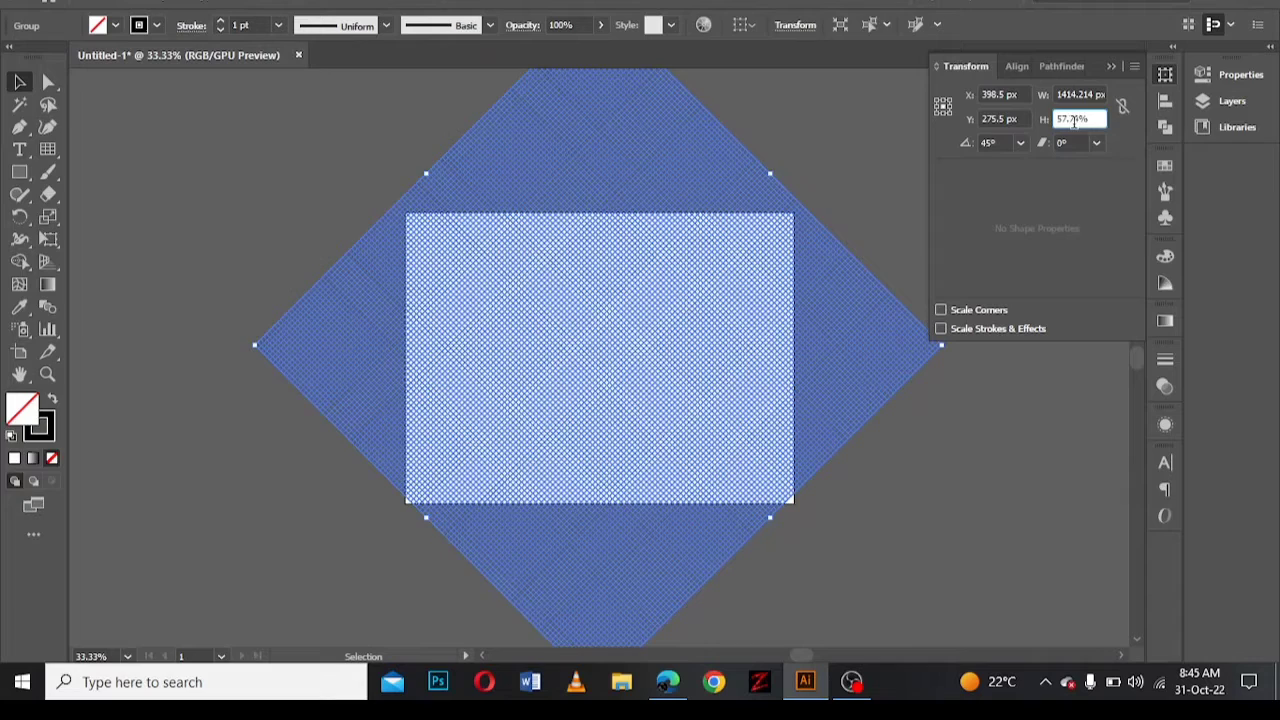
left_click(1088, 258)
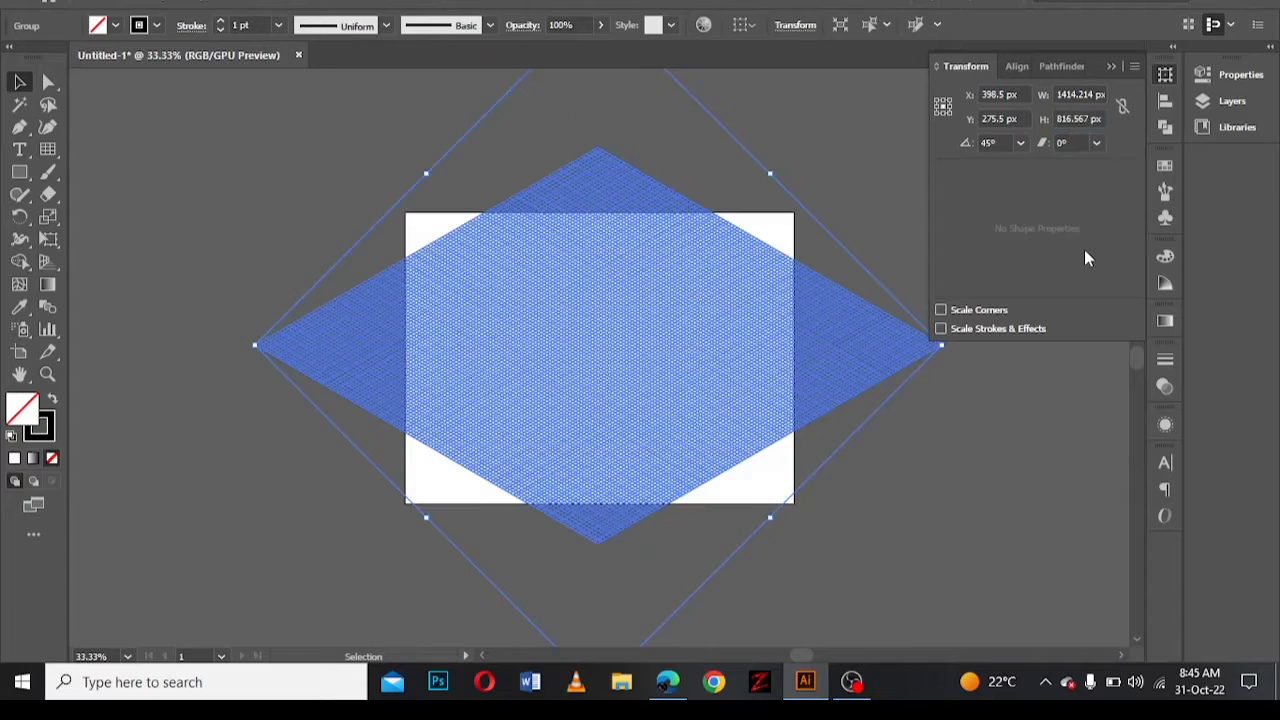
Step: Stretch the isometric grid to cover the whole artboard with a 0.25 pt stroke
key("ctrl+minus")
left_click(783, 368)
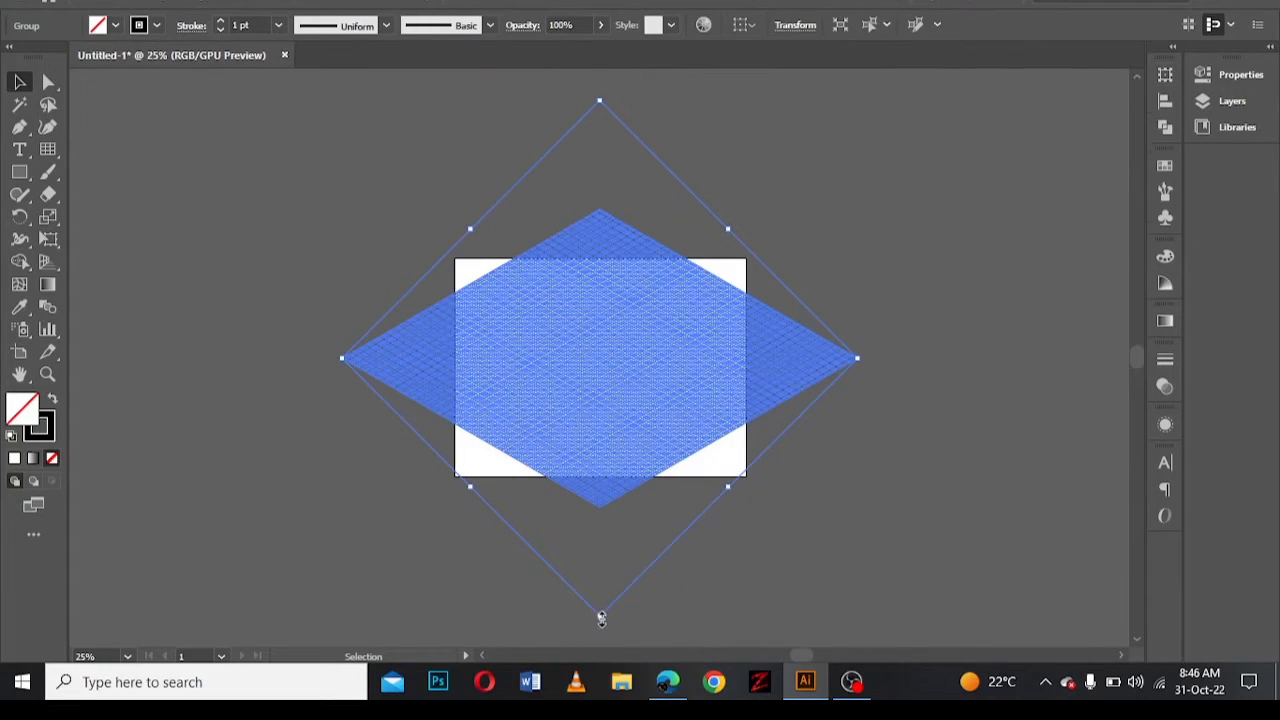
left_click_drag(601, 618, 594, 450)
scroll(1134, 88, "up", 5)
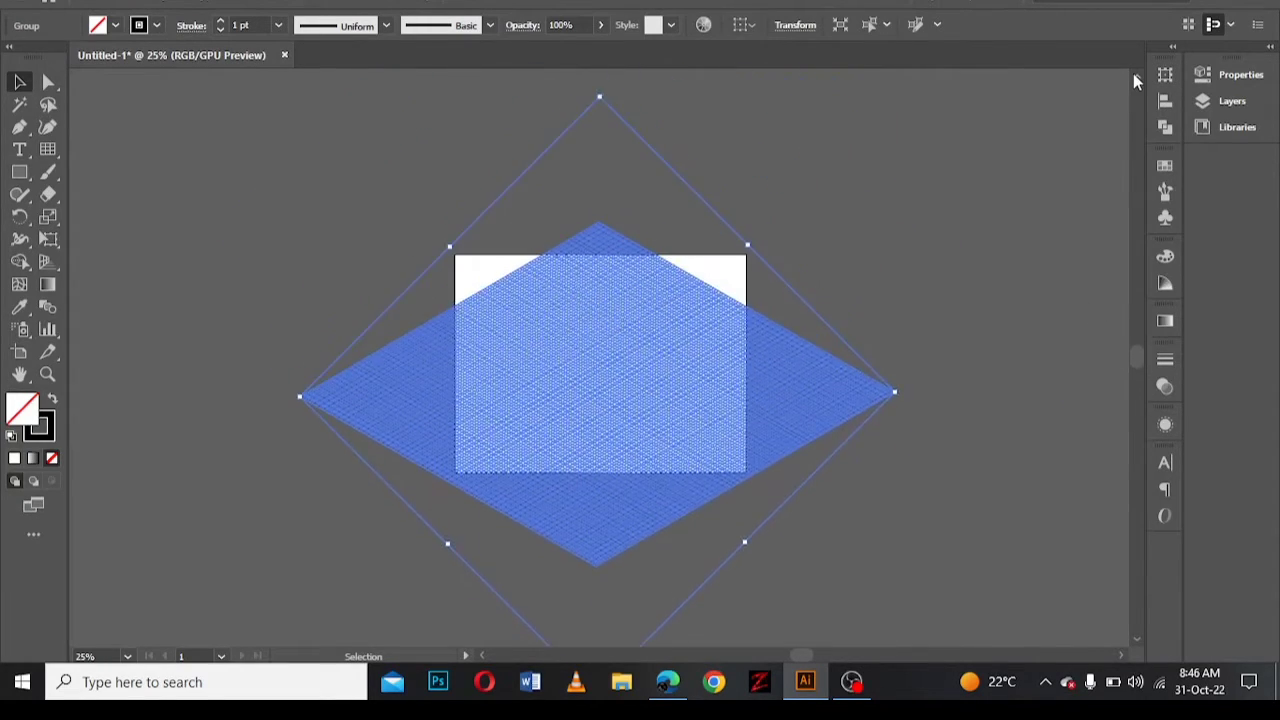
left_click_drag(600, 97, 593, 235)
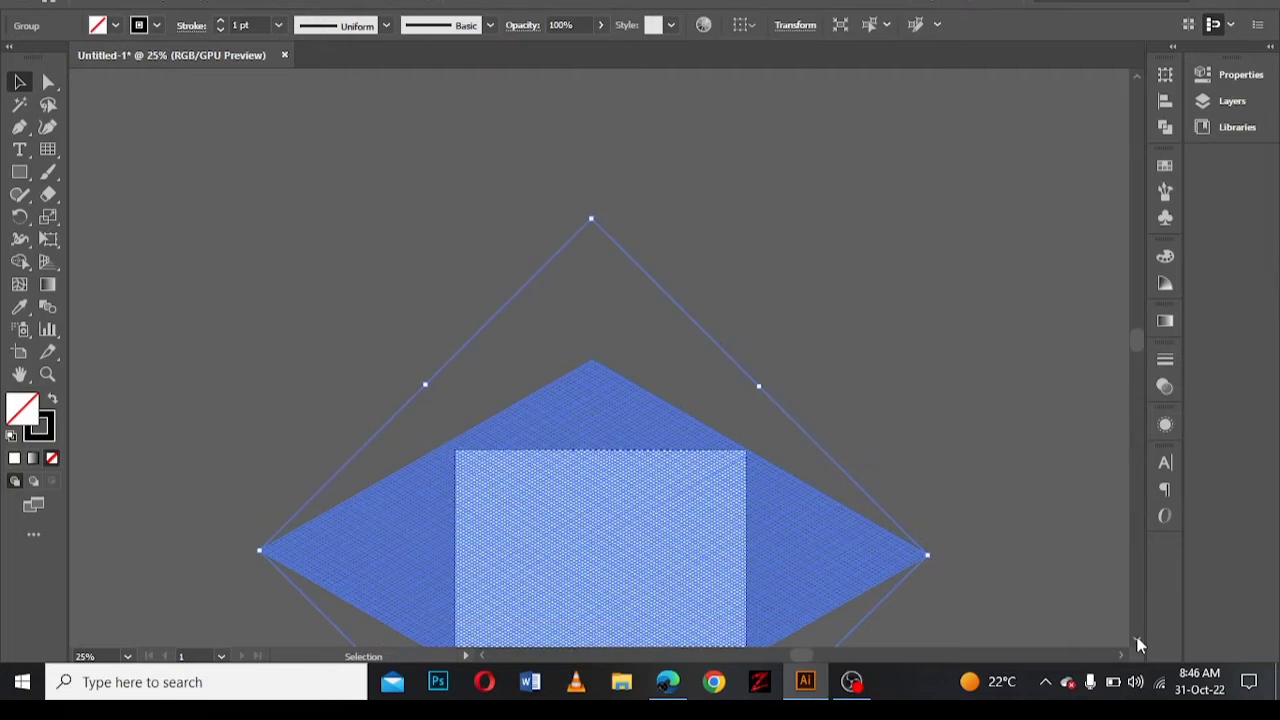
scroll(1136, 638, "down", 5)
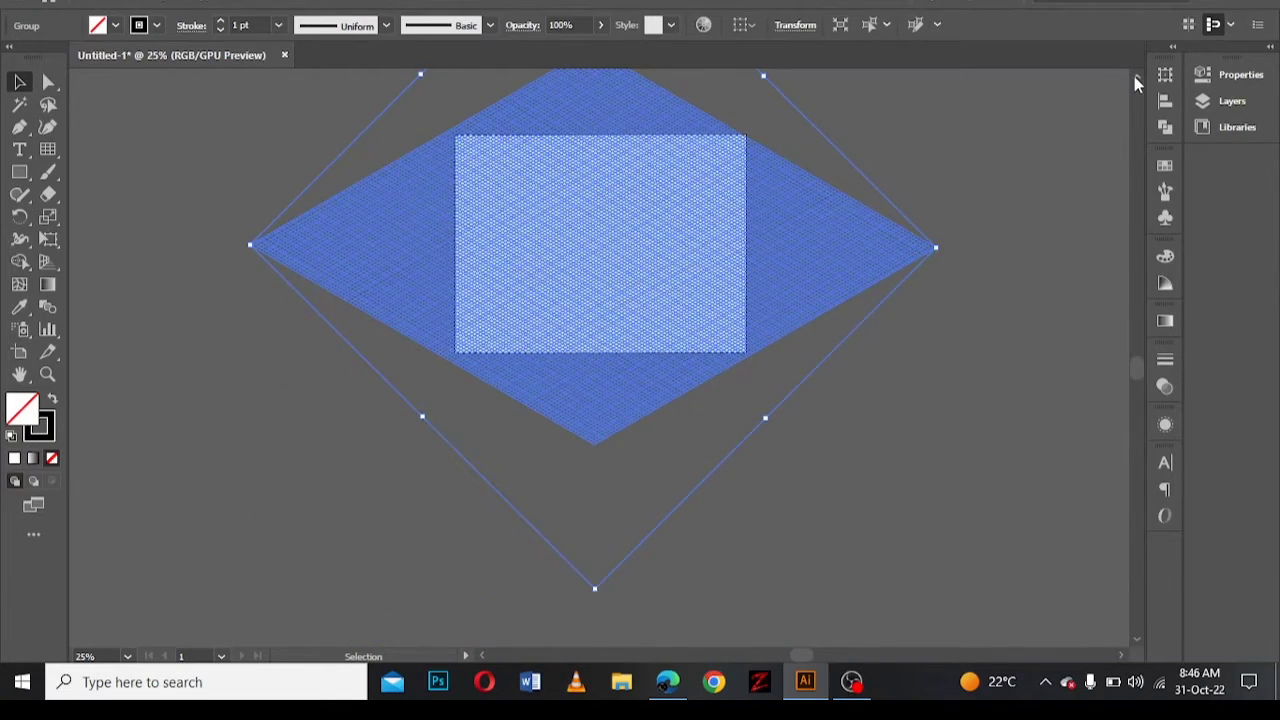
scroll(1134, 76, "up", 2)
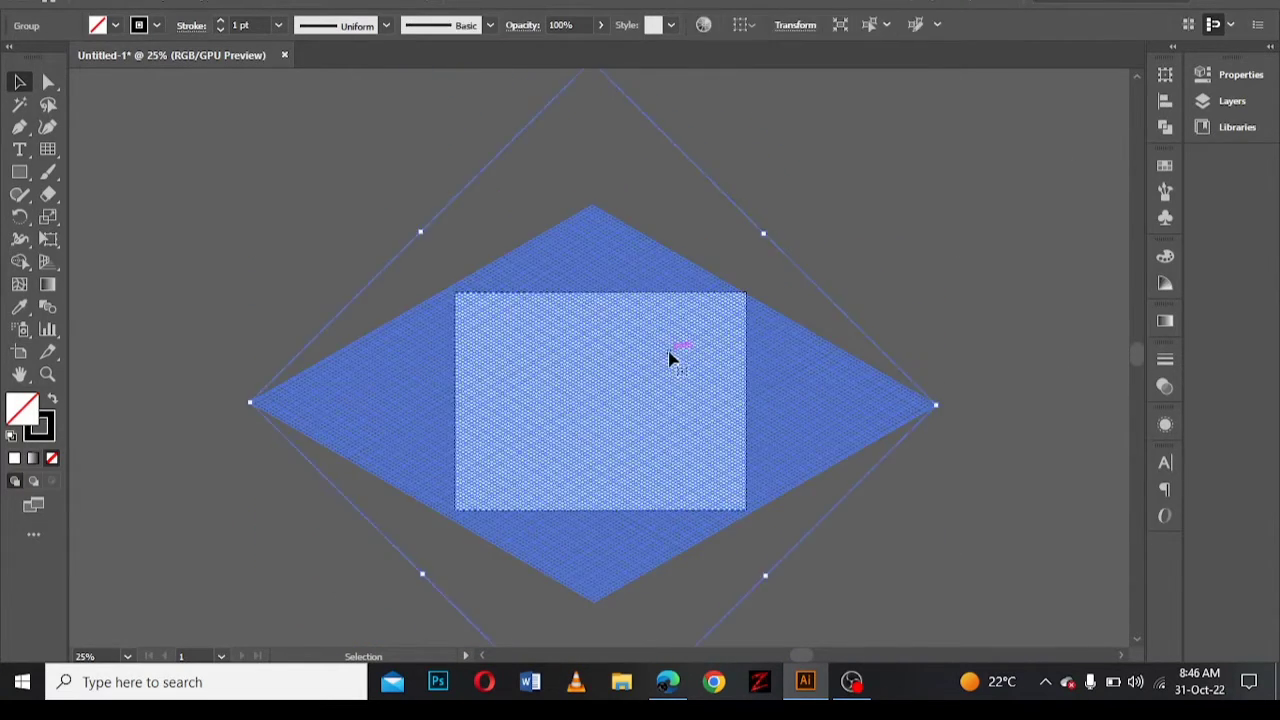
Step: Lock the grid's layer, deselect it and fit the artboard in view
left_click(1232, 101)
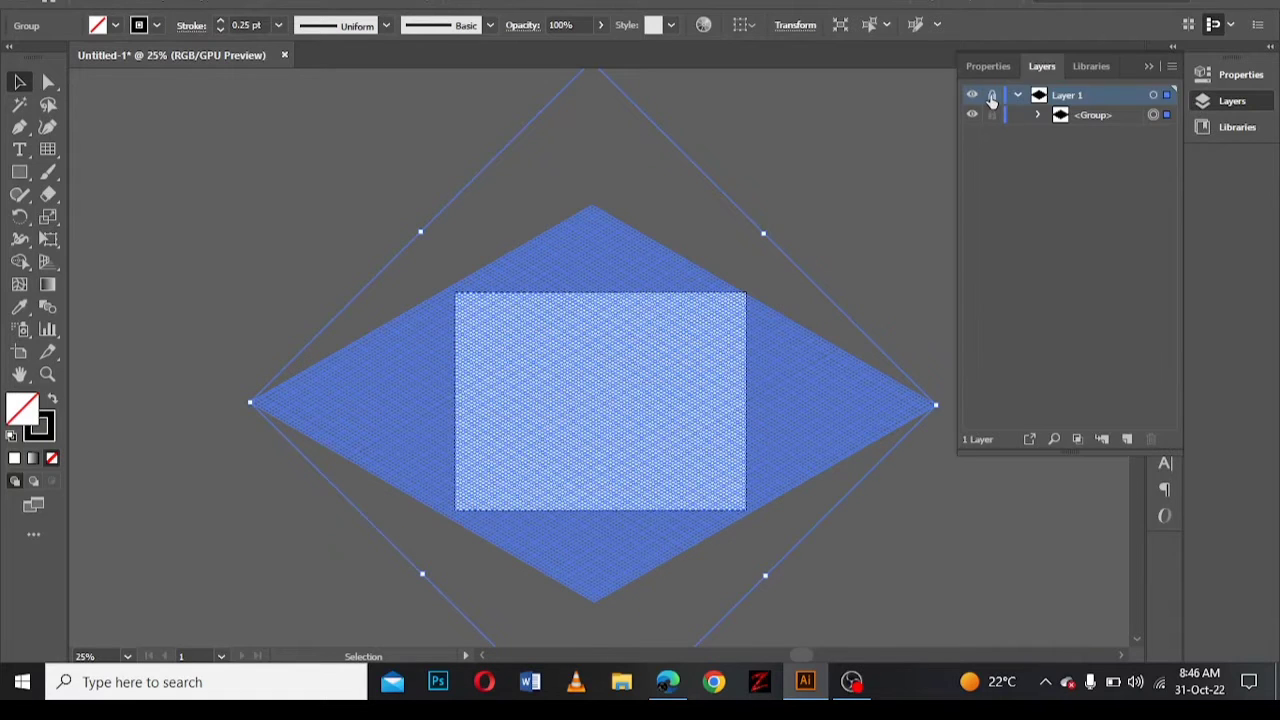
left_click(992, 100)
left_click(1147, 74)
key("ctrl+0")
Step: Add a new layer above the locked grid layer, with the Pen tool active
key("p")
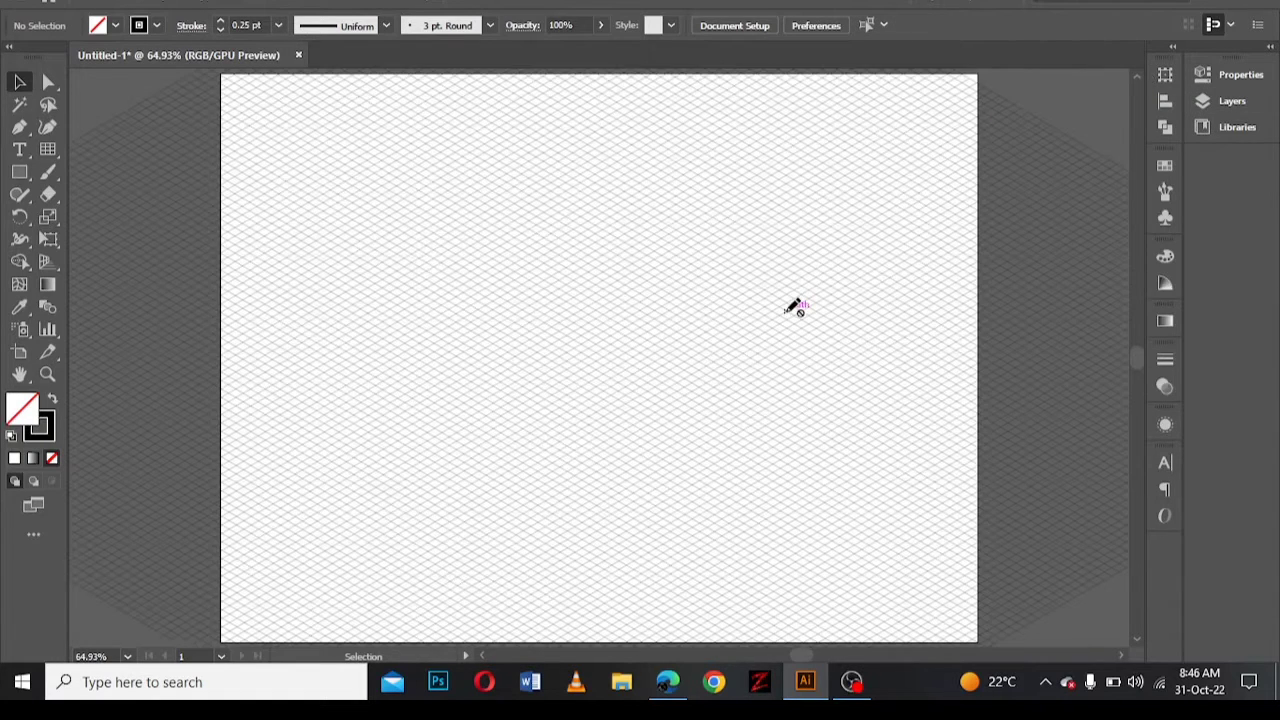
key("f")
left_click(1232, 120)
left_click(1122, 457)
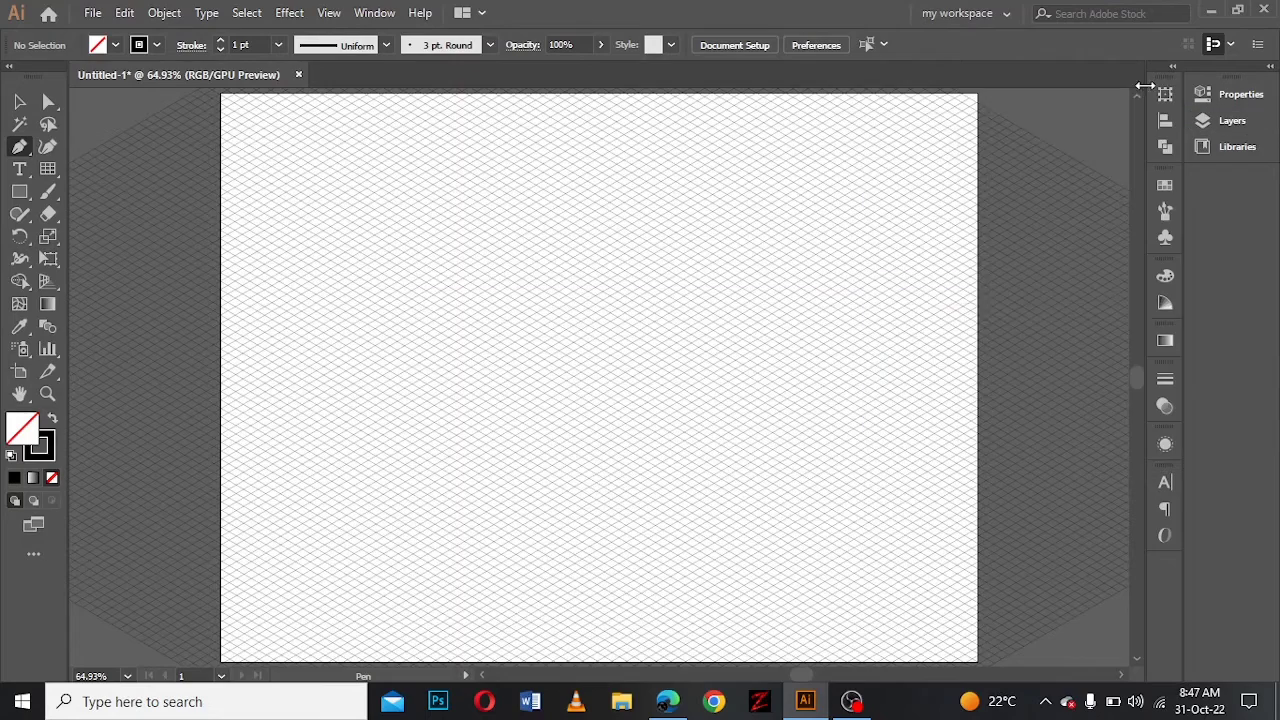
key("ctrl+plus")
key("ctrl+plus")
key("ctrl+plus")
Step: Trace a closed four-corner rhombus through the left, top, right and bottom grid intersections
left_click(457, 414)
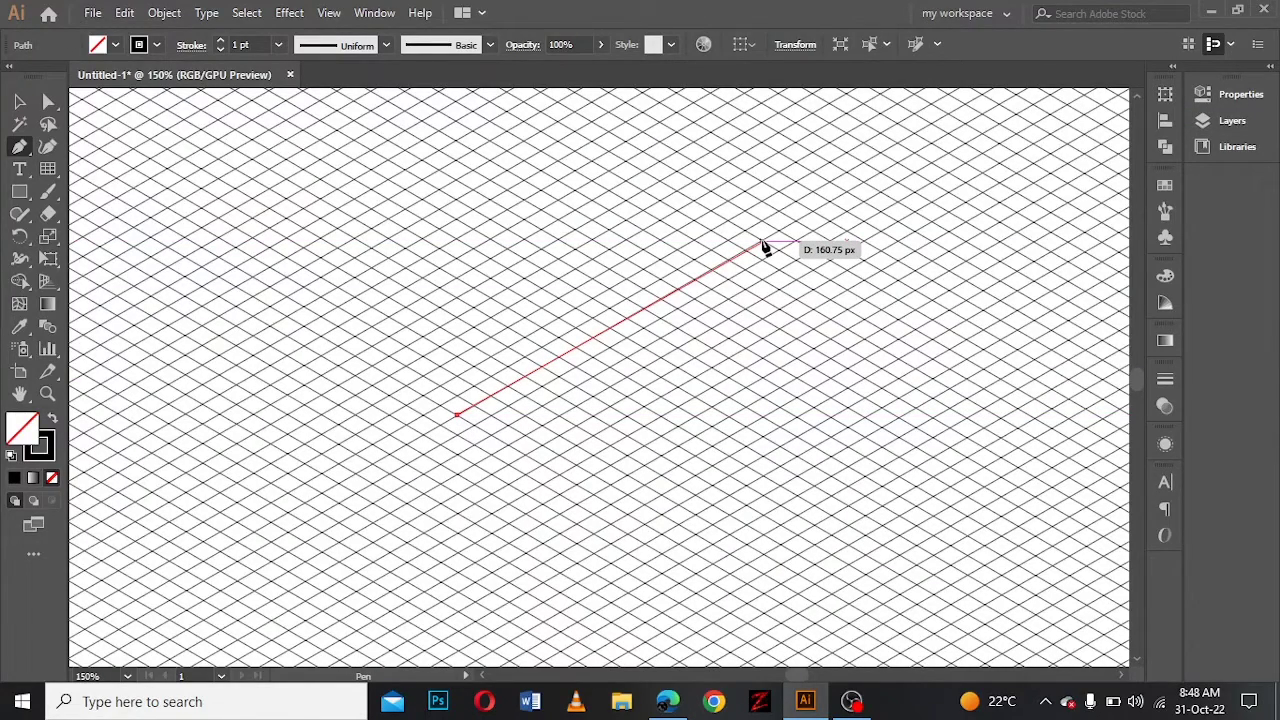
left_click(843, 191)
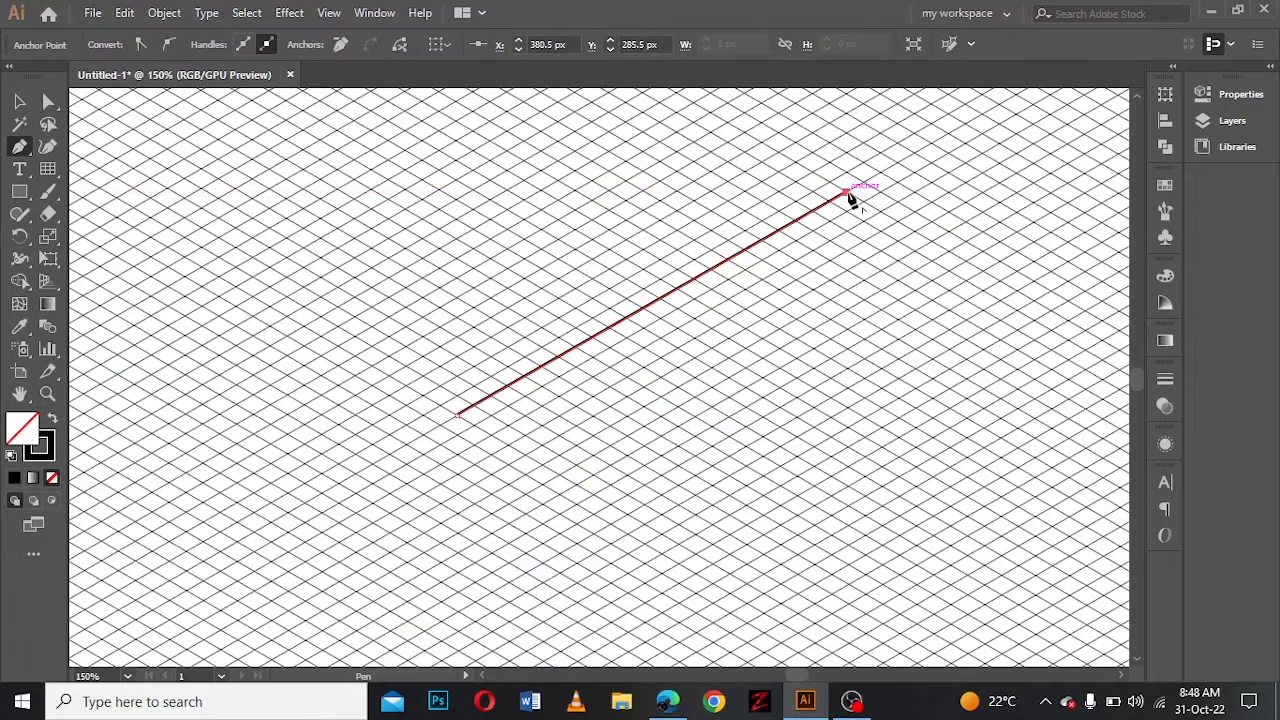
left_click(1067, 320)
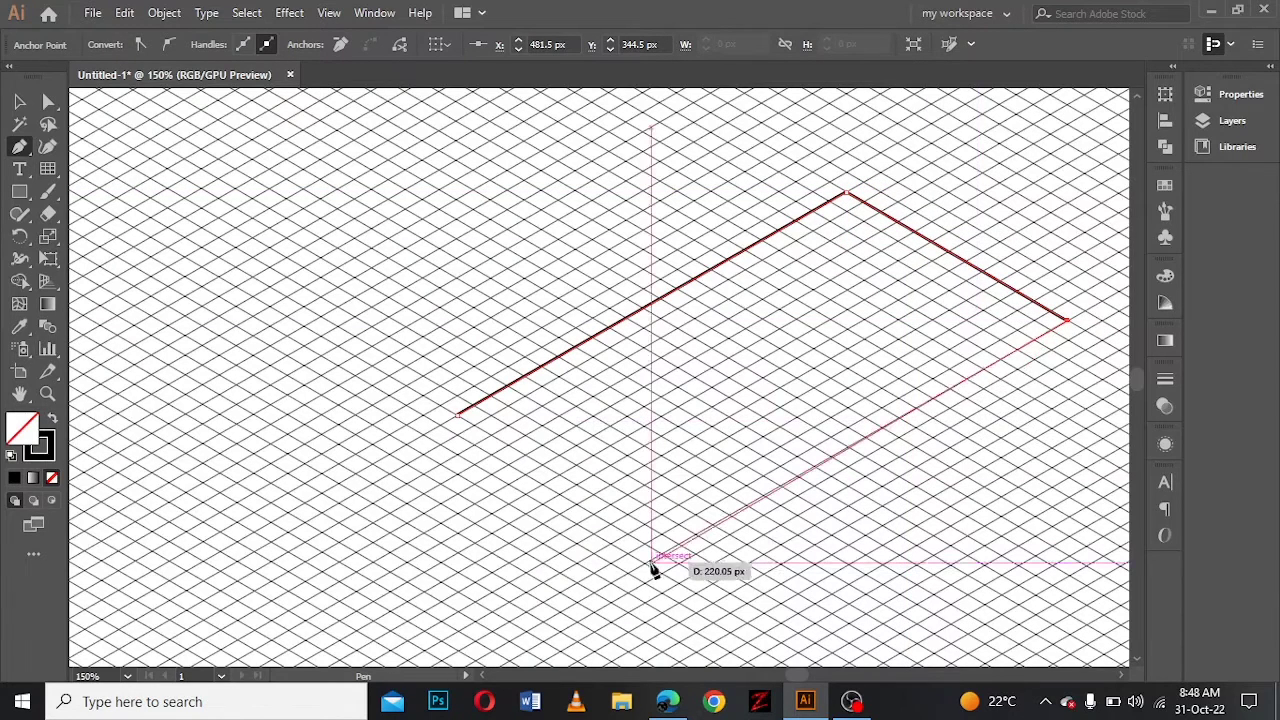
left_click(677, 543)
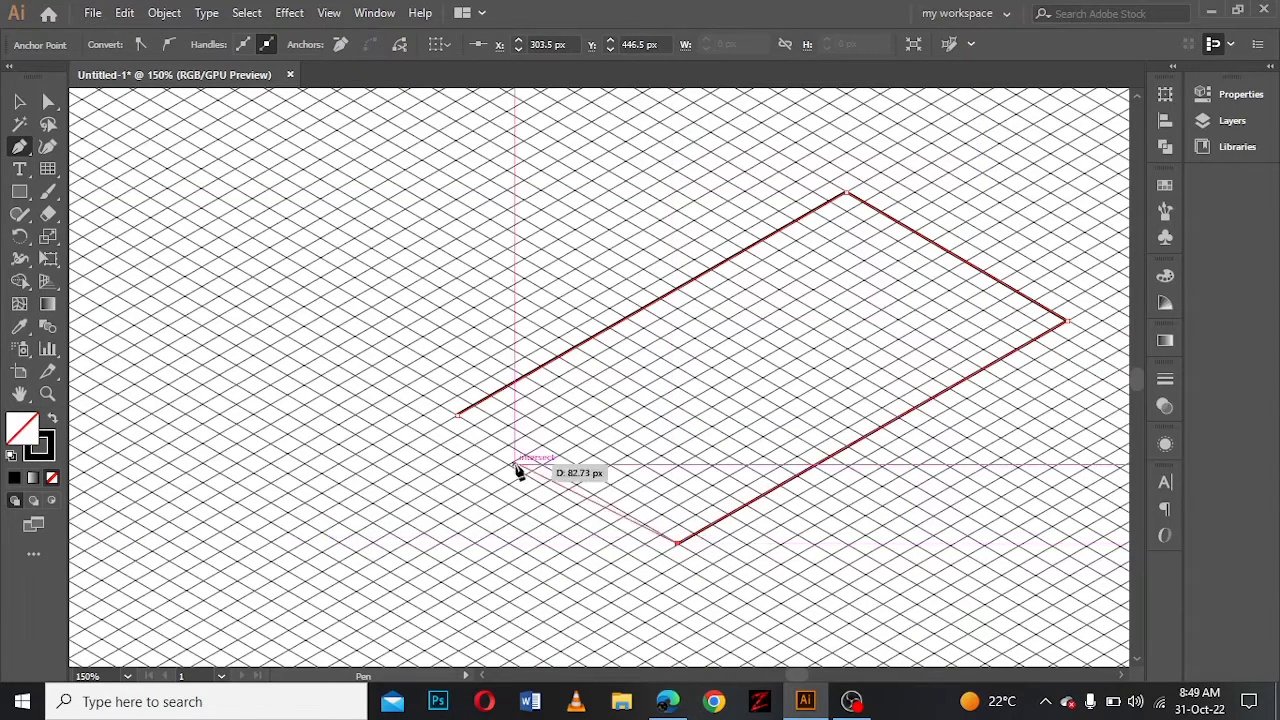
left_click(458, 415)
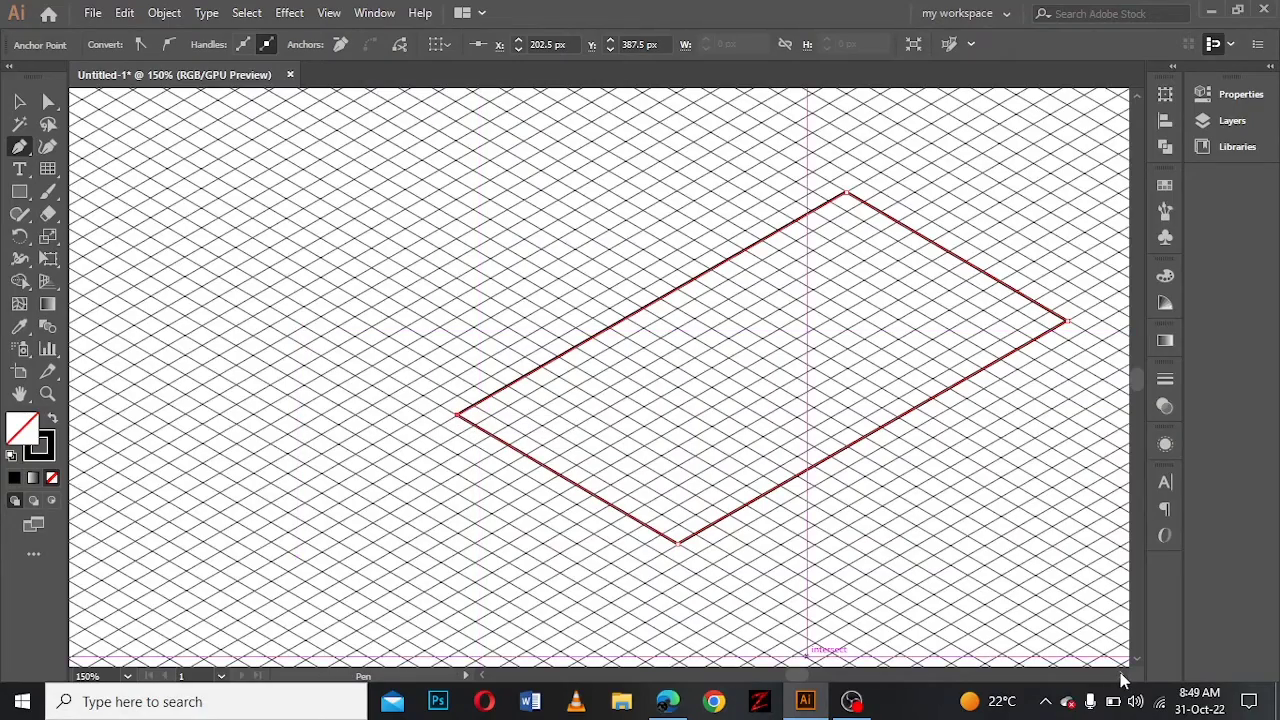
left_click_drag(1122, 680, 1137, 100)
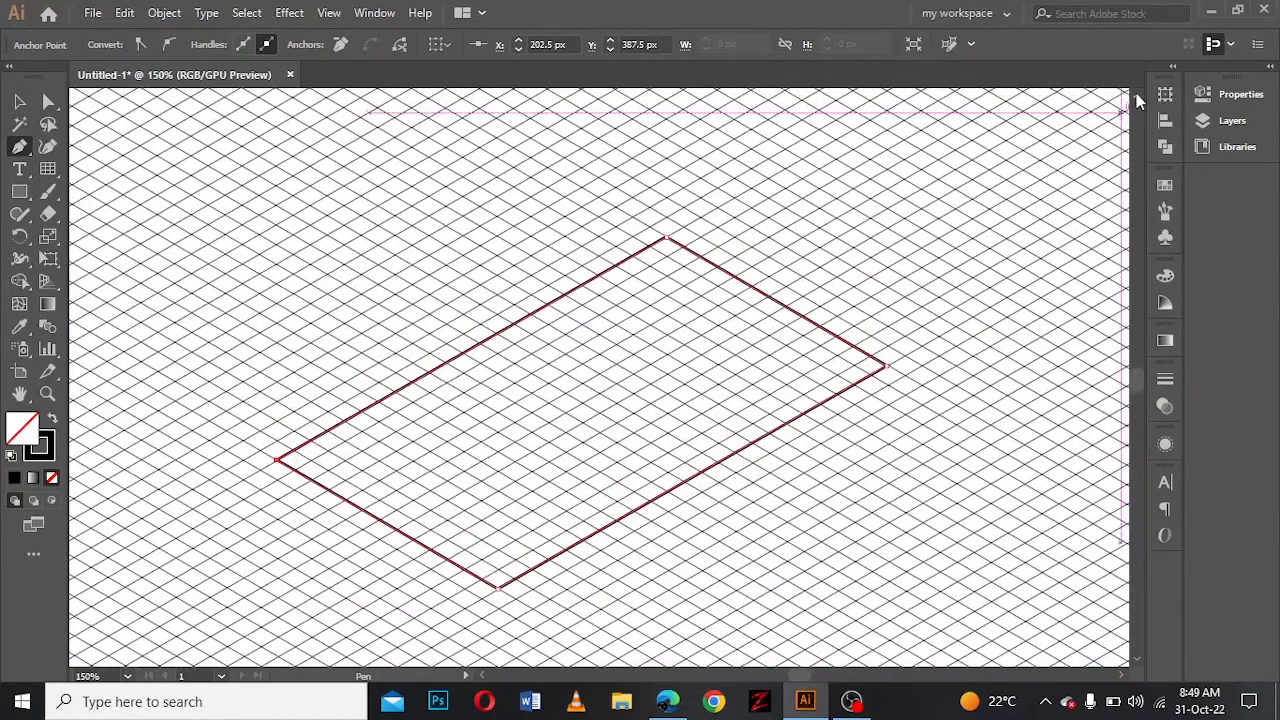
key("ctrl+minus")
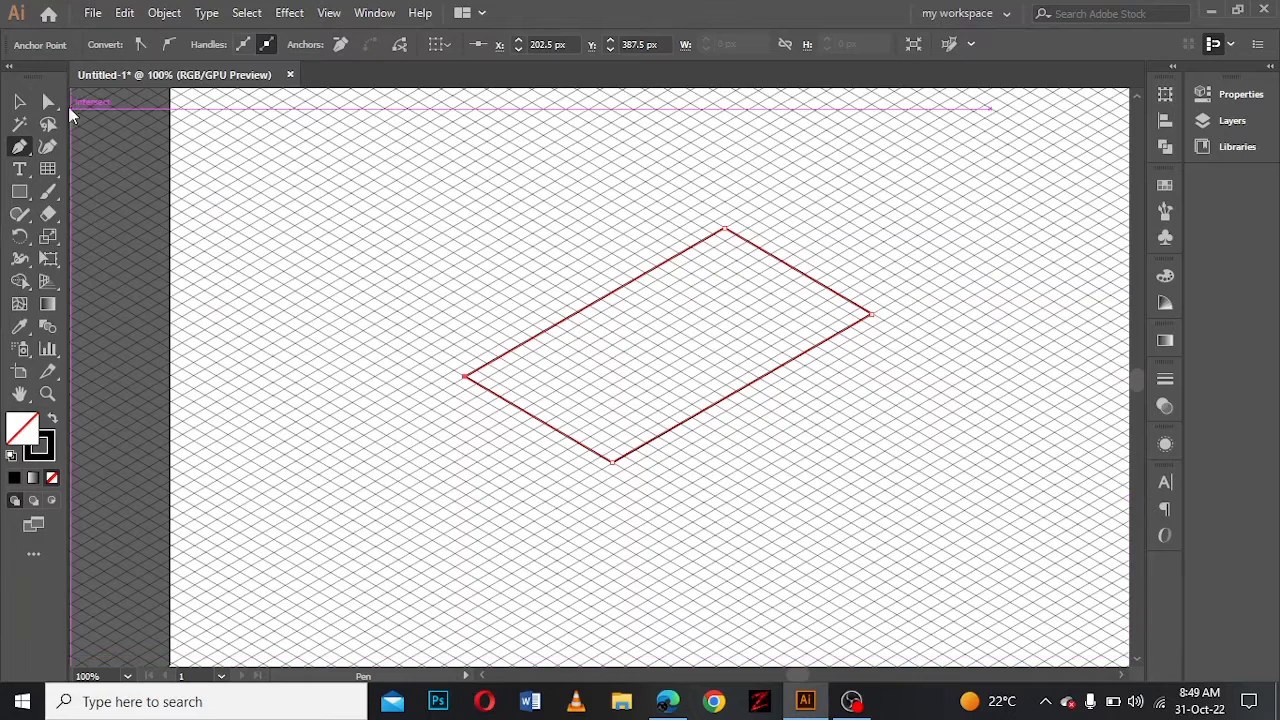
Step: Drag live-corner widgets to round the rhombus's bottom, right and top anchors
left_click(48, 101)
left_click_drag(618, 455, 614, 434)
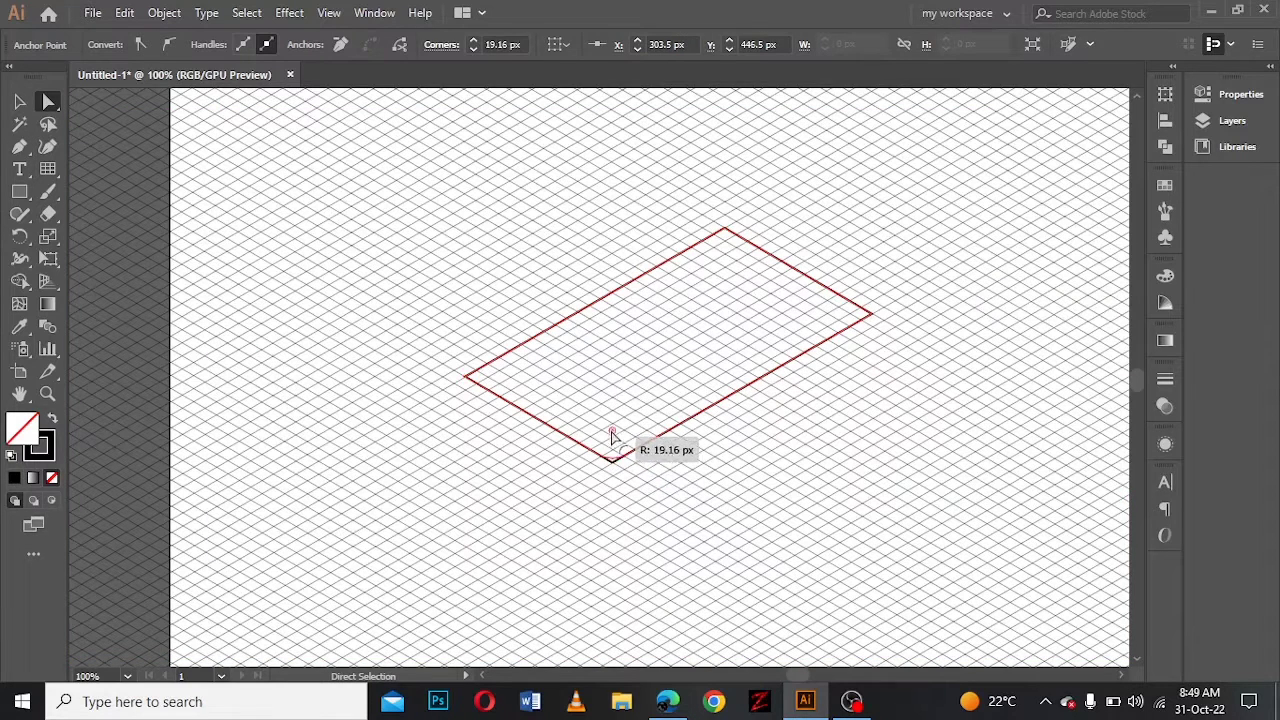
left_click_drag(858, 318, 851, 311)
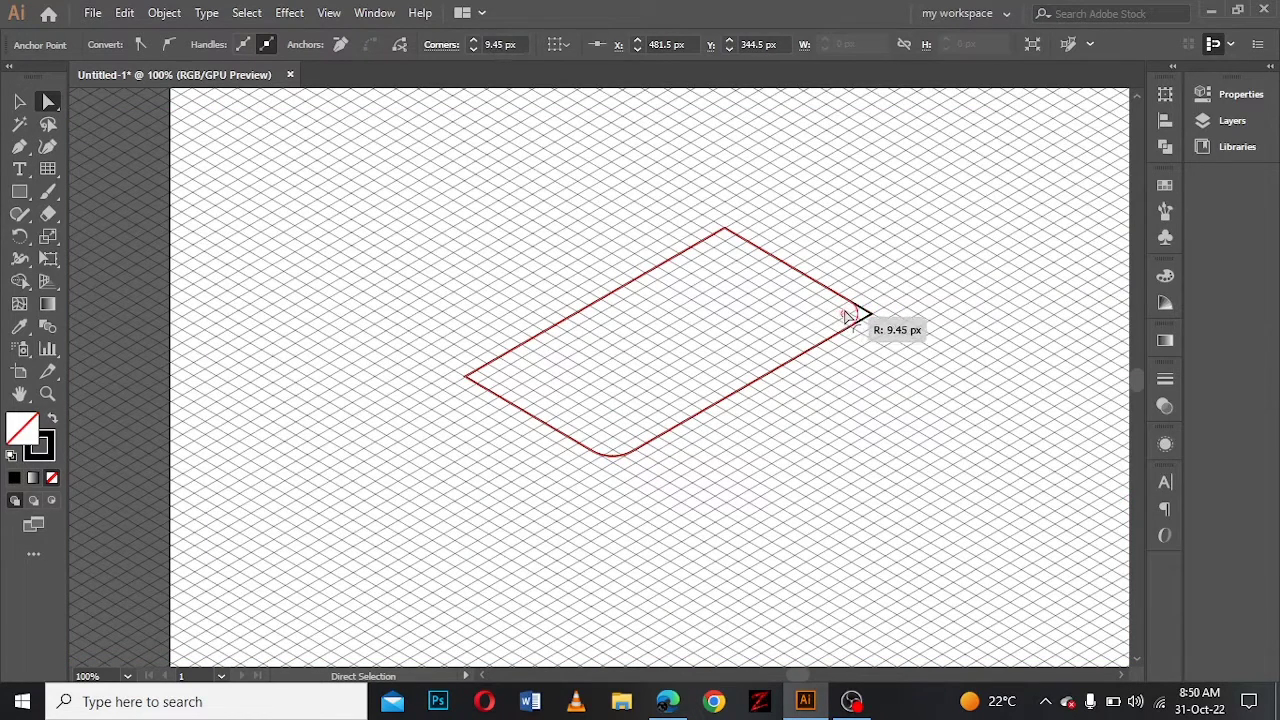
left_click(726, 234)
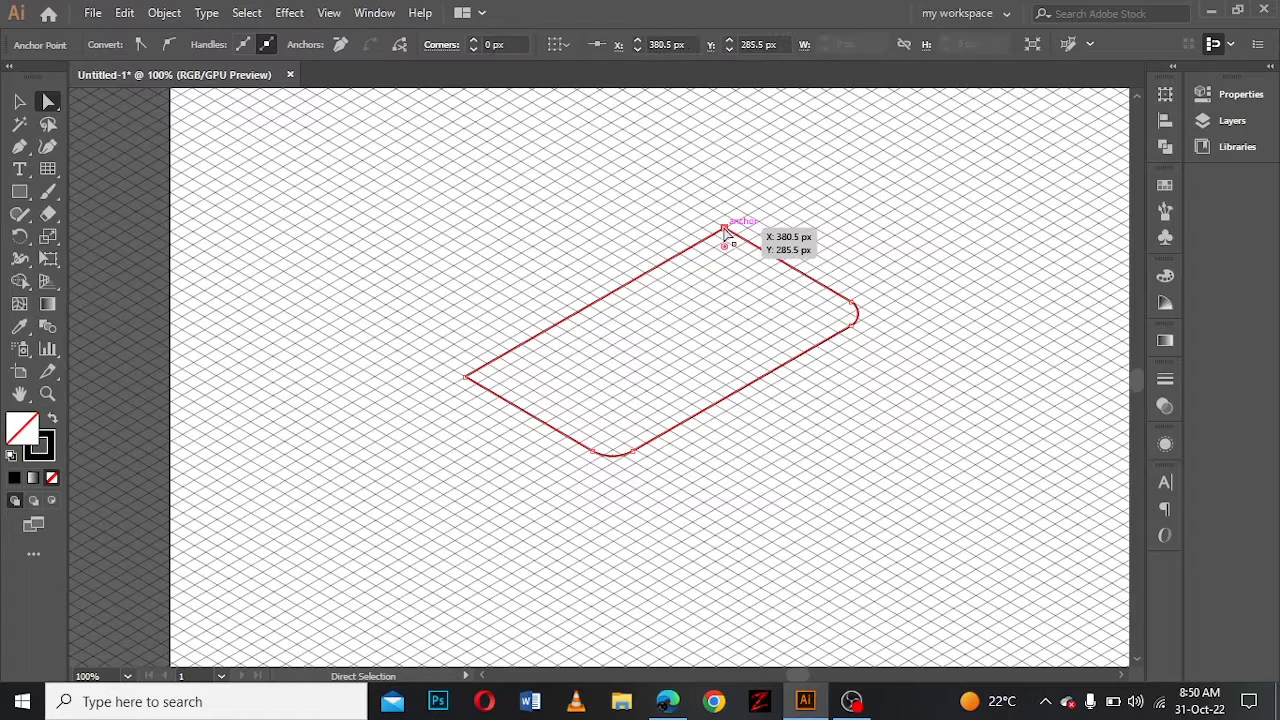
left_click_drag(728, 240, 726, 278)
left_click(19, 101)
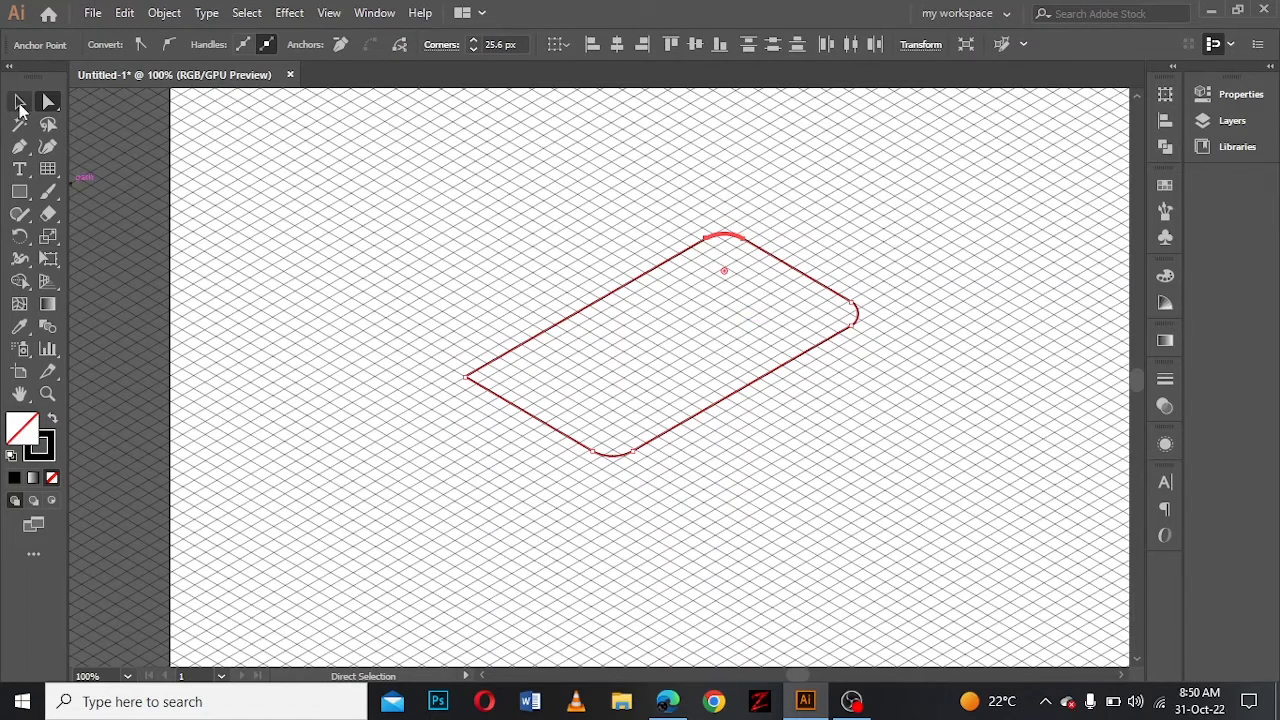
Step: Make a slightly lower copy of the rounded rhombus and reshape its anchors
left_click_drag(707, 414, 707, 428)
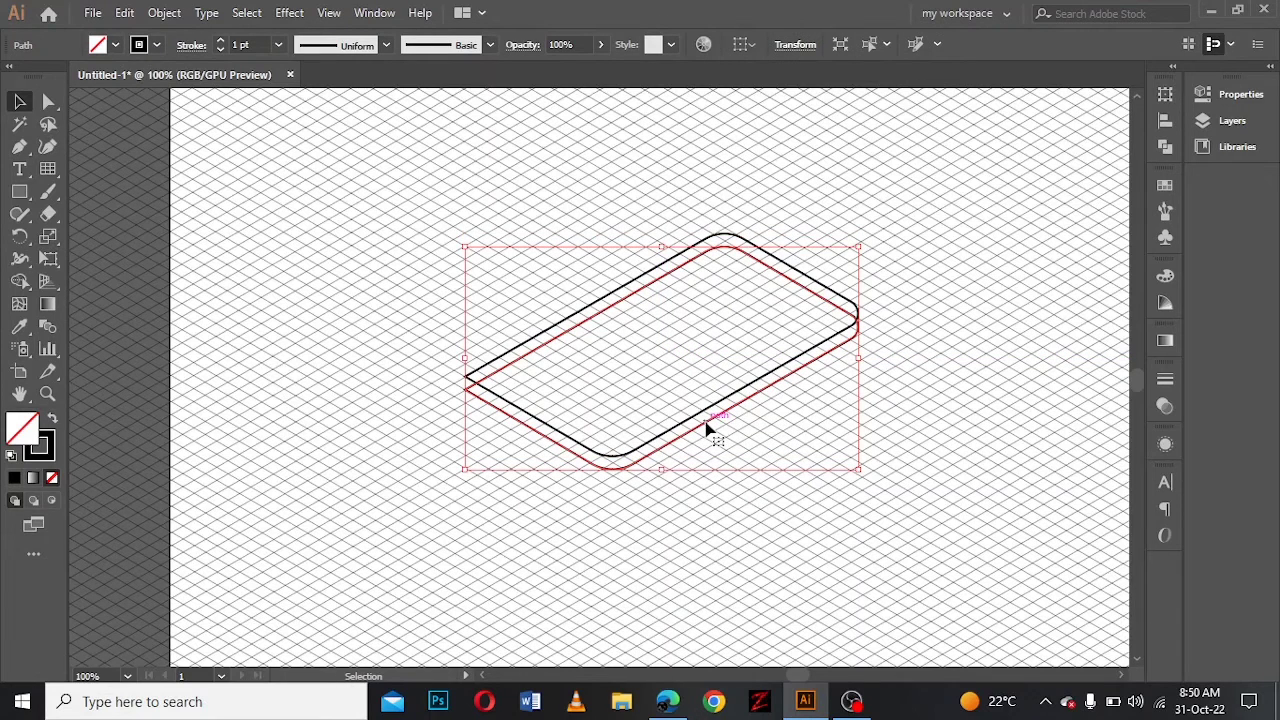
key("a")
left_click_drag(720, 252, 466, 381)
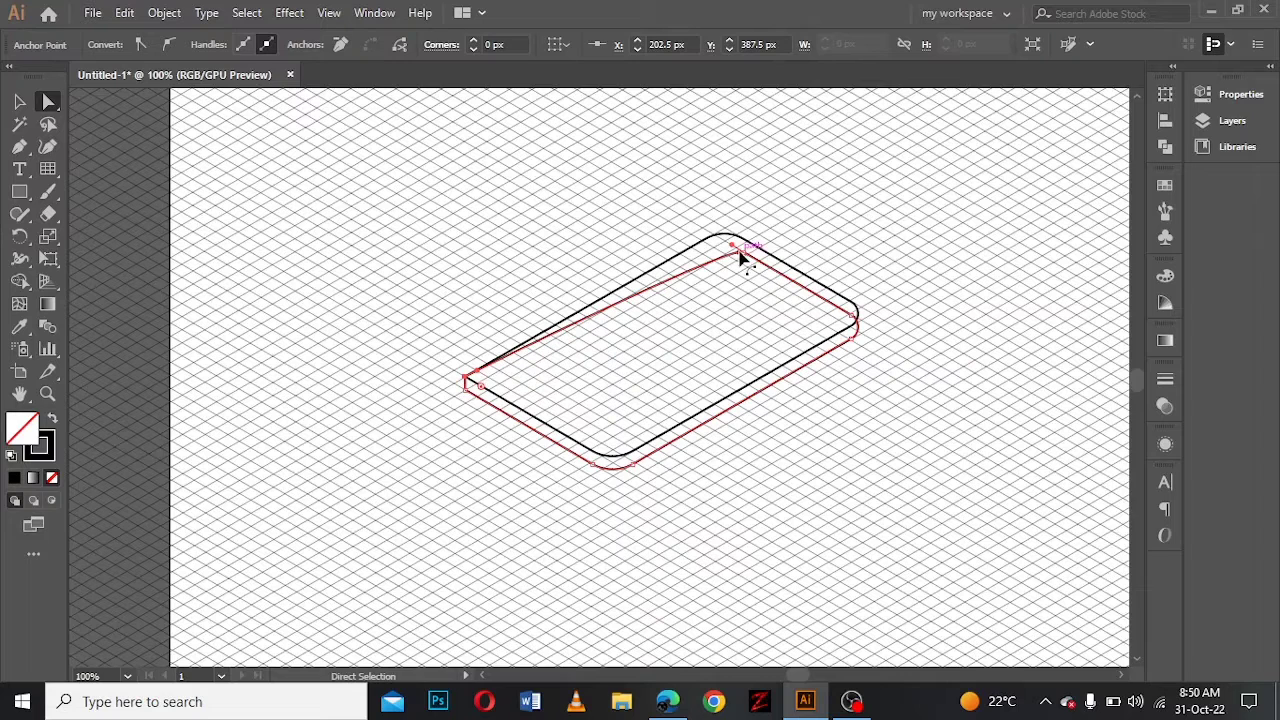
mouse_move(723, 251)
left_mouse_down()
mouse_move(572, 297)
mouse_move(466, 381)
mouse_move(737, 246)
left_mouse_up()
left_click_drag(852, 318, 857, 313)
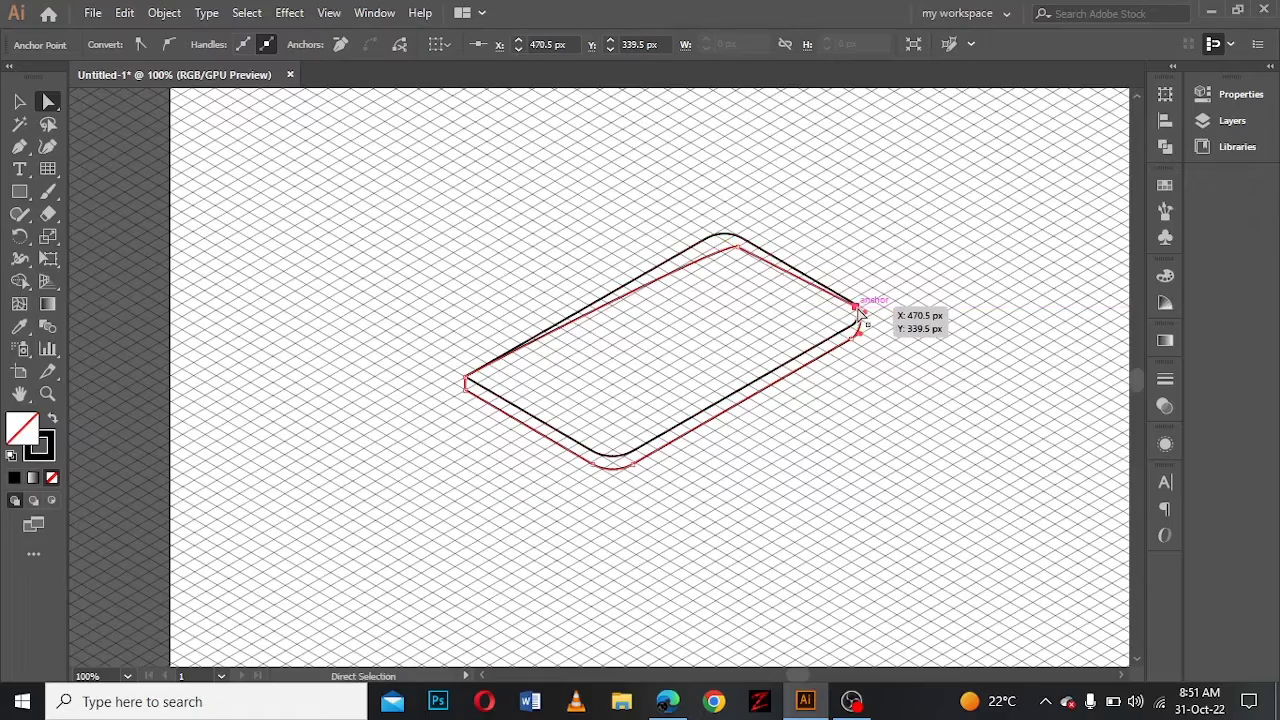
Step: Line up the copy's right corner with the upper outline and bring it to front
key("ctrl+equal")
key("ctrl+equal")
key("ctrl+equal")
left_click_drag(597, 379, 592, 372)
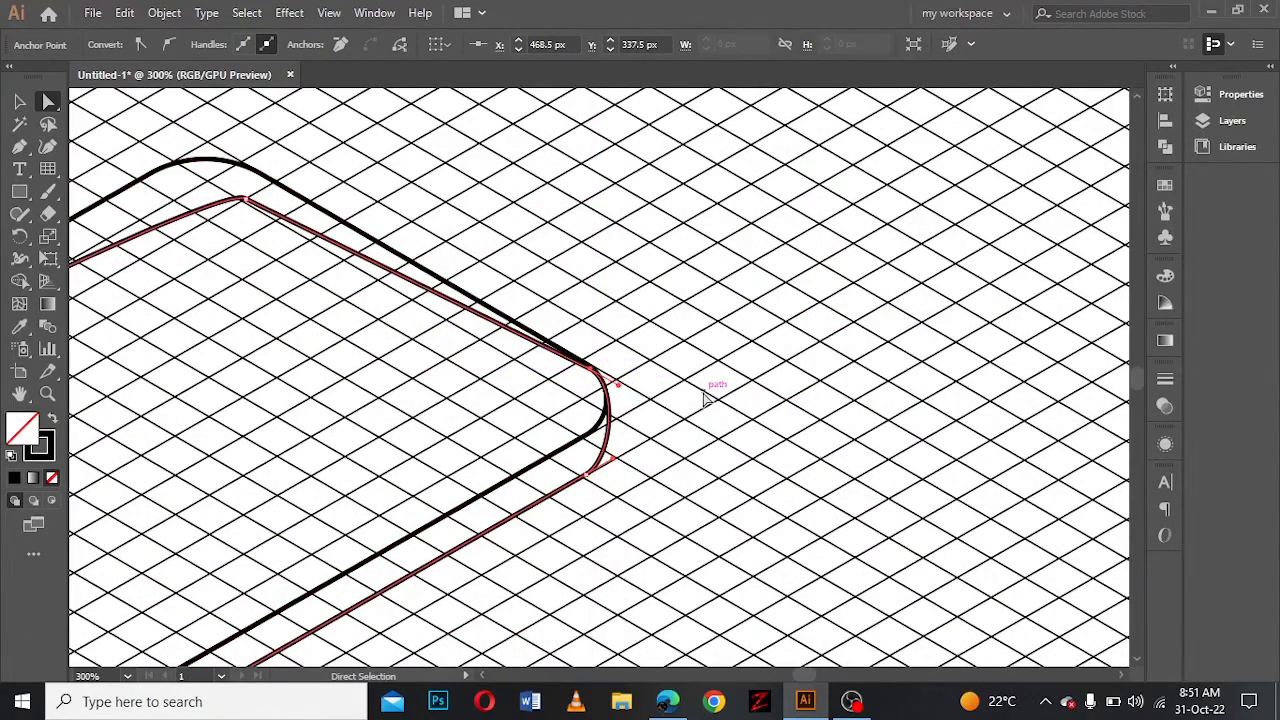
right_click(498, 538)
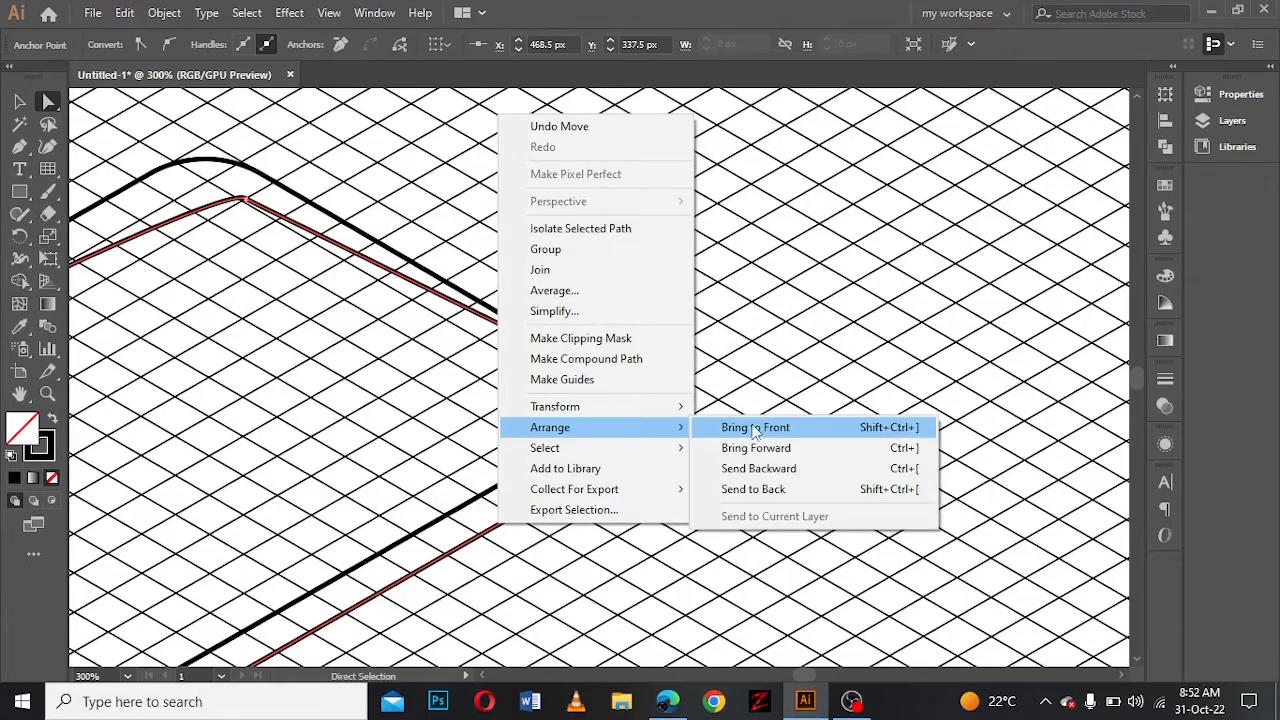
left_click(757, 428)
key("ctrl+1")
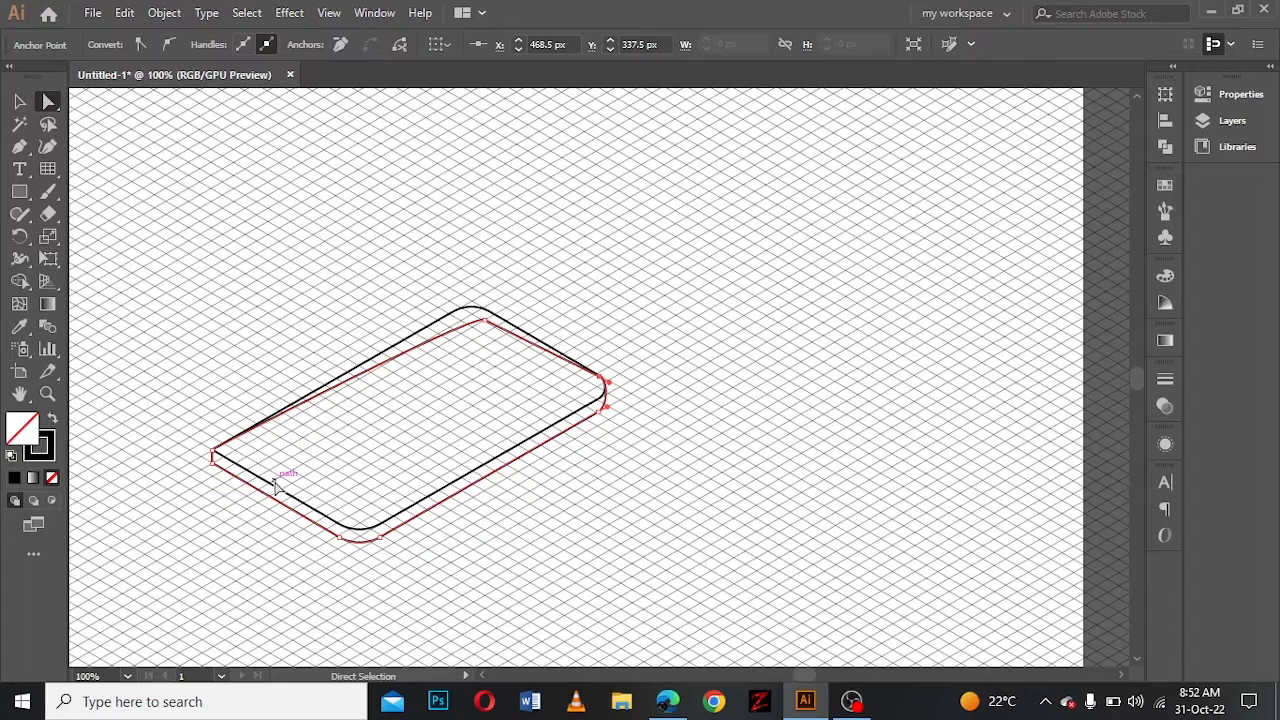
left_click(19, 101)
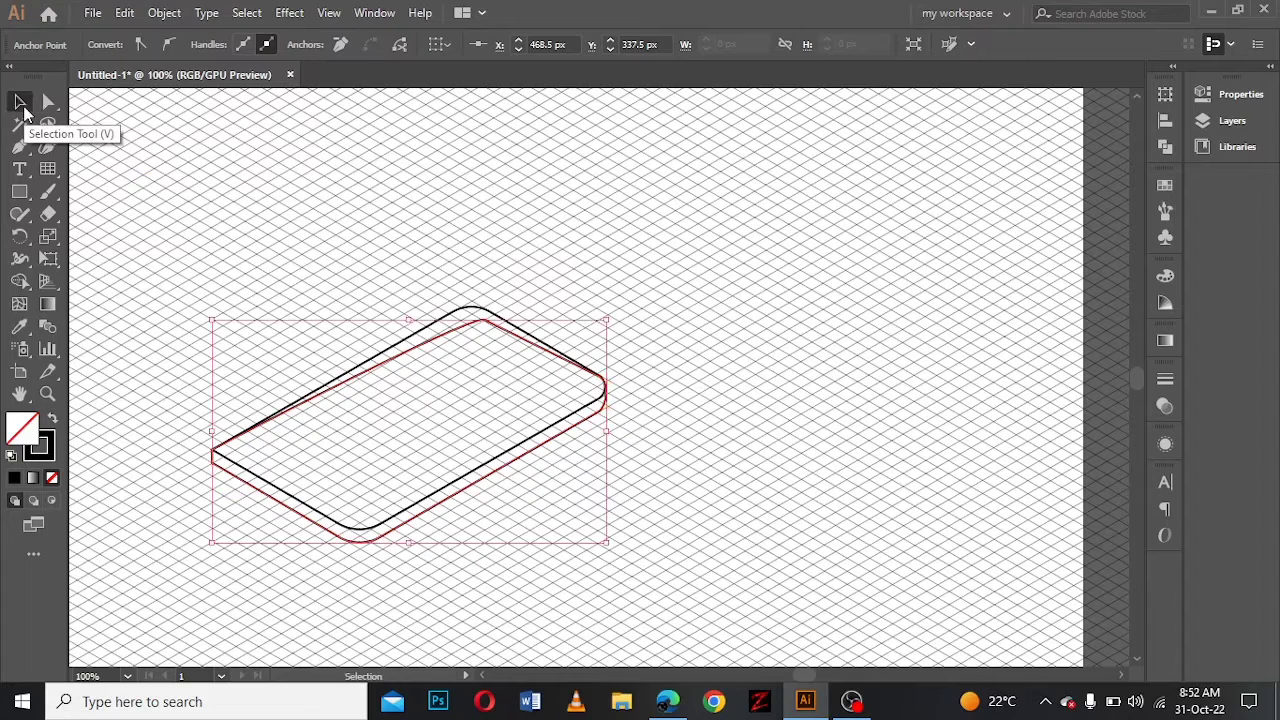
Step: Give the upper base shape a linear gradient fill and no stroke
left_click(300, 488)
left_click(1165, 340)
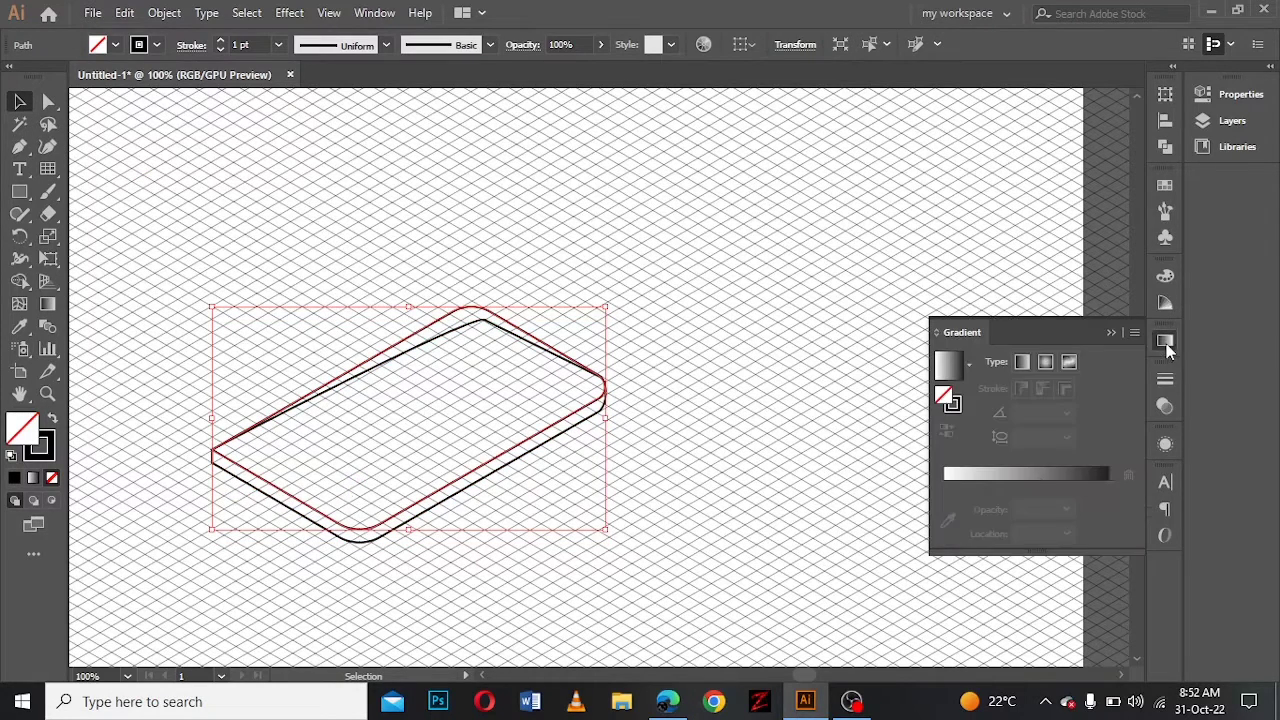
left_click(1036, 490)
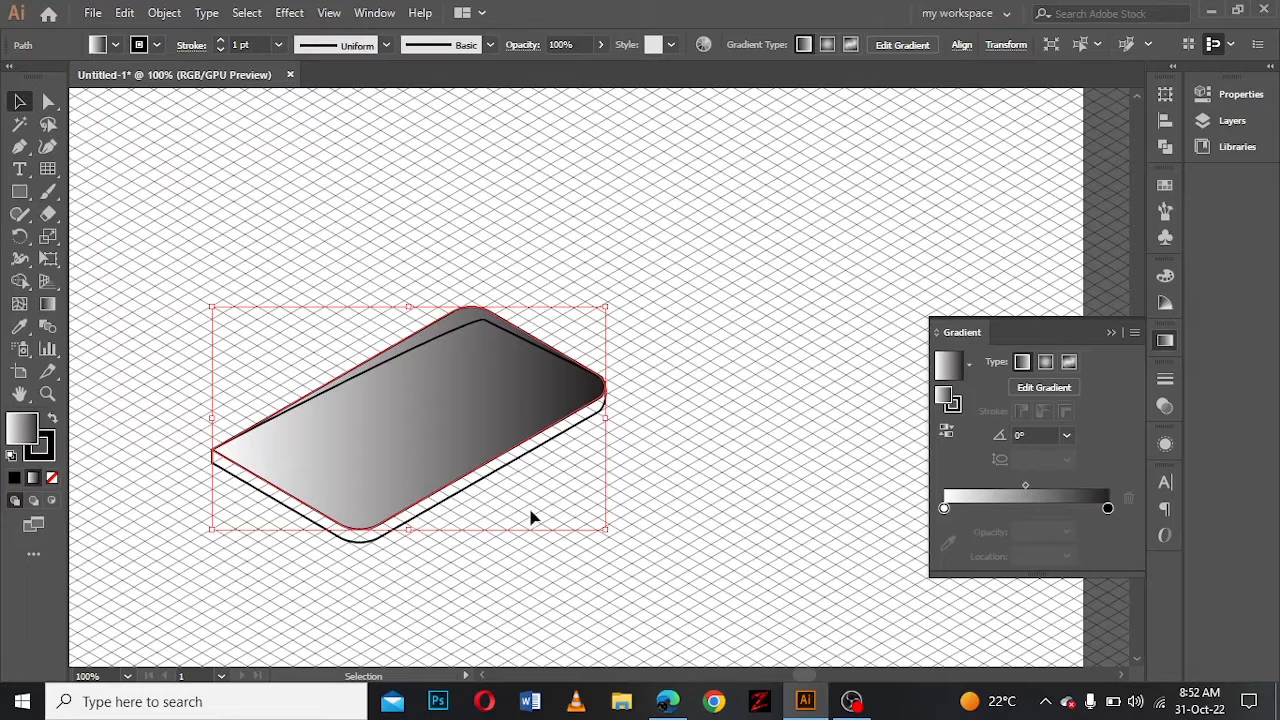
left_click(40, 445)
left_click(52, 477)
left_click(18, 425)
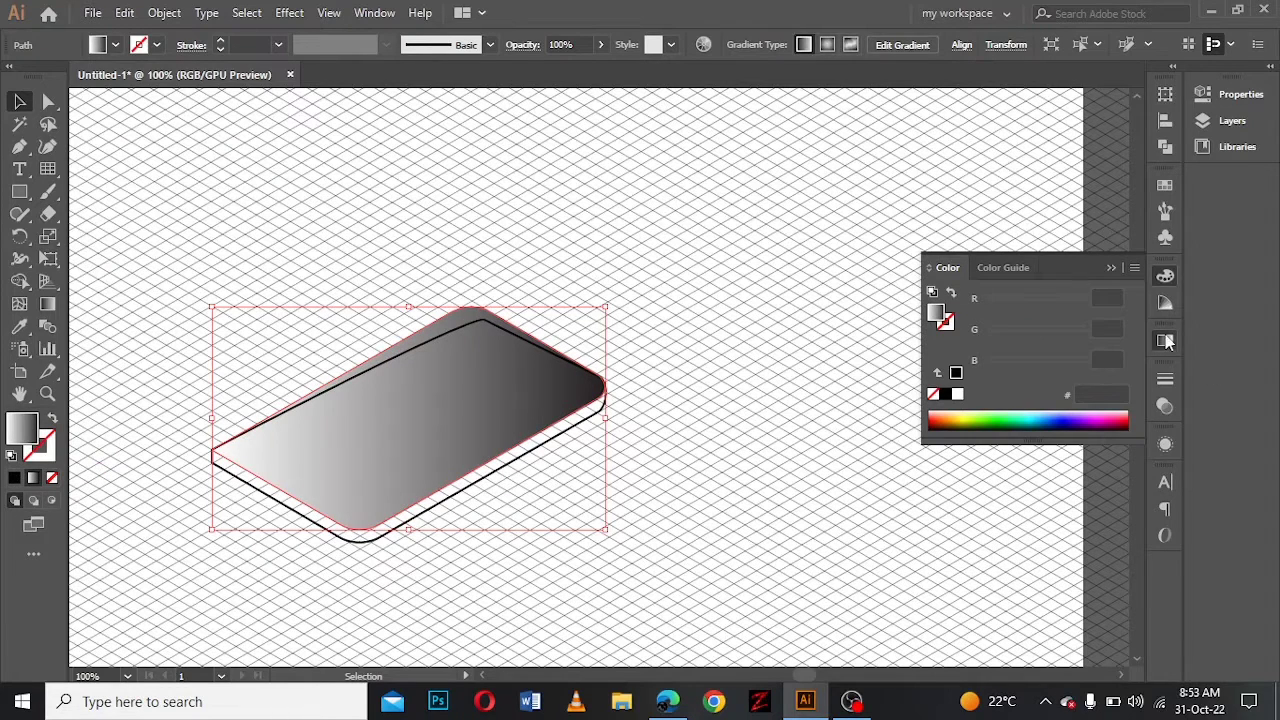
left_click(1165, 340)
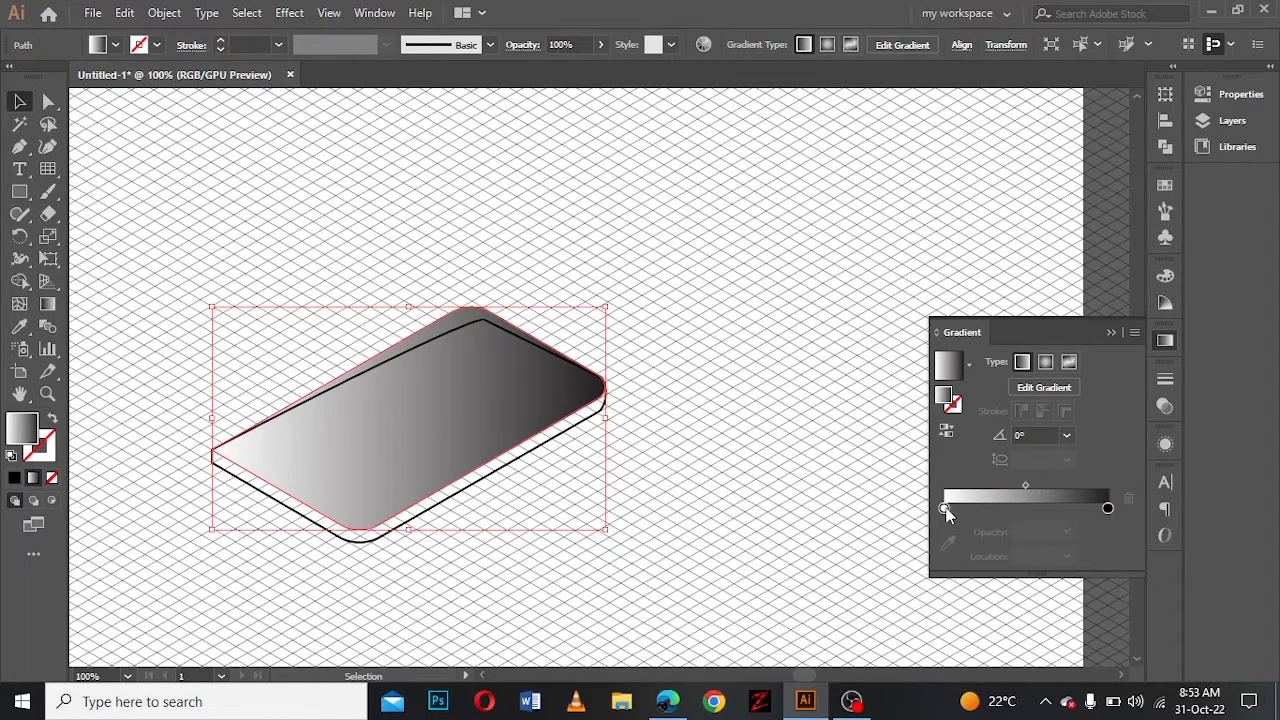
Step: Set the gradient's right stop to deep purple in RGB and the left stop to black
double_click(1108, 509)
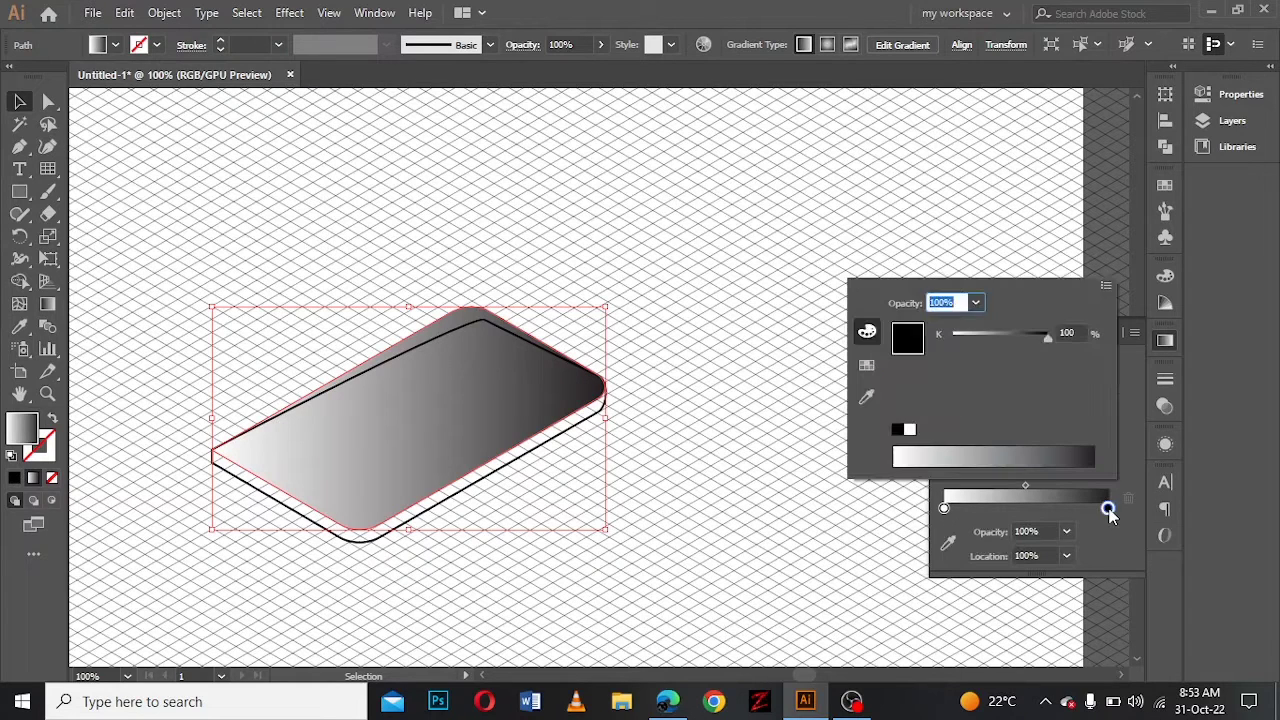
left_click(1106, 286)
left_click(1145, 311)
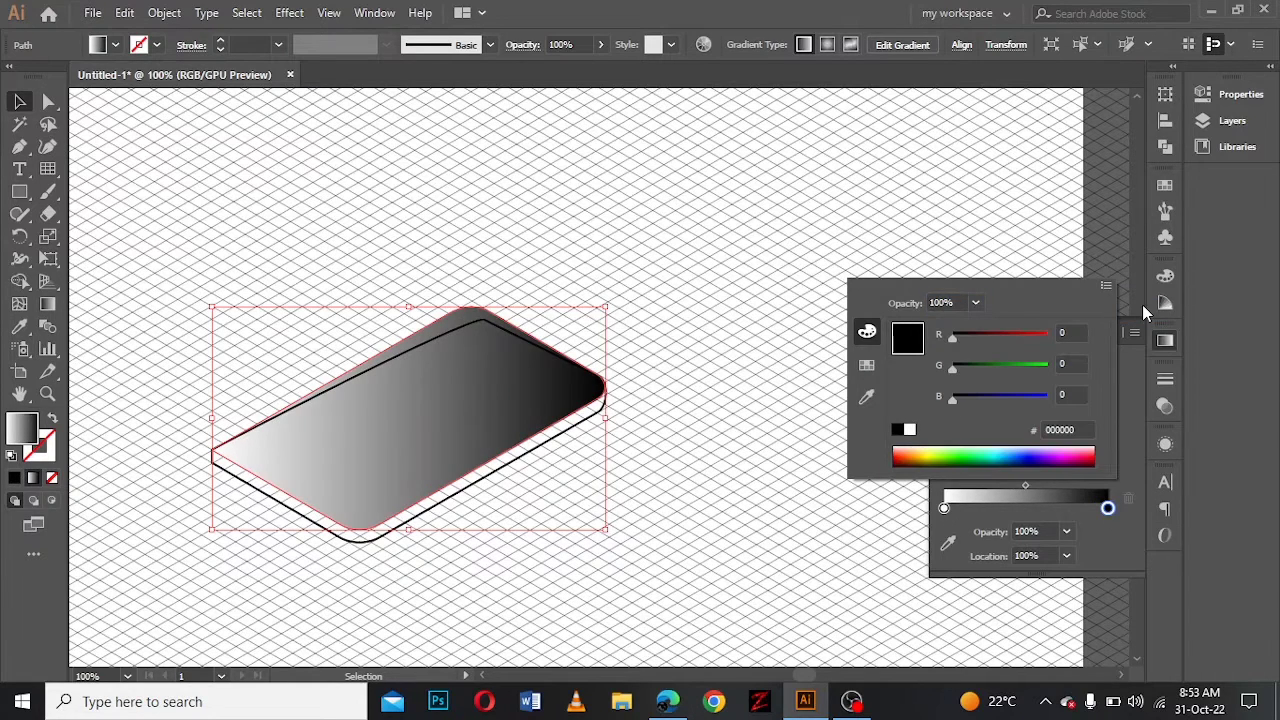
left_click(1055, 455)
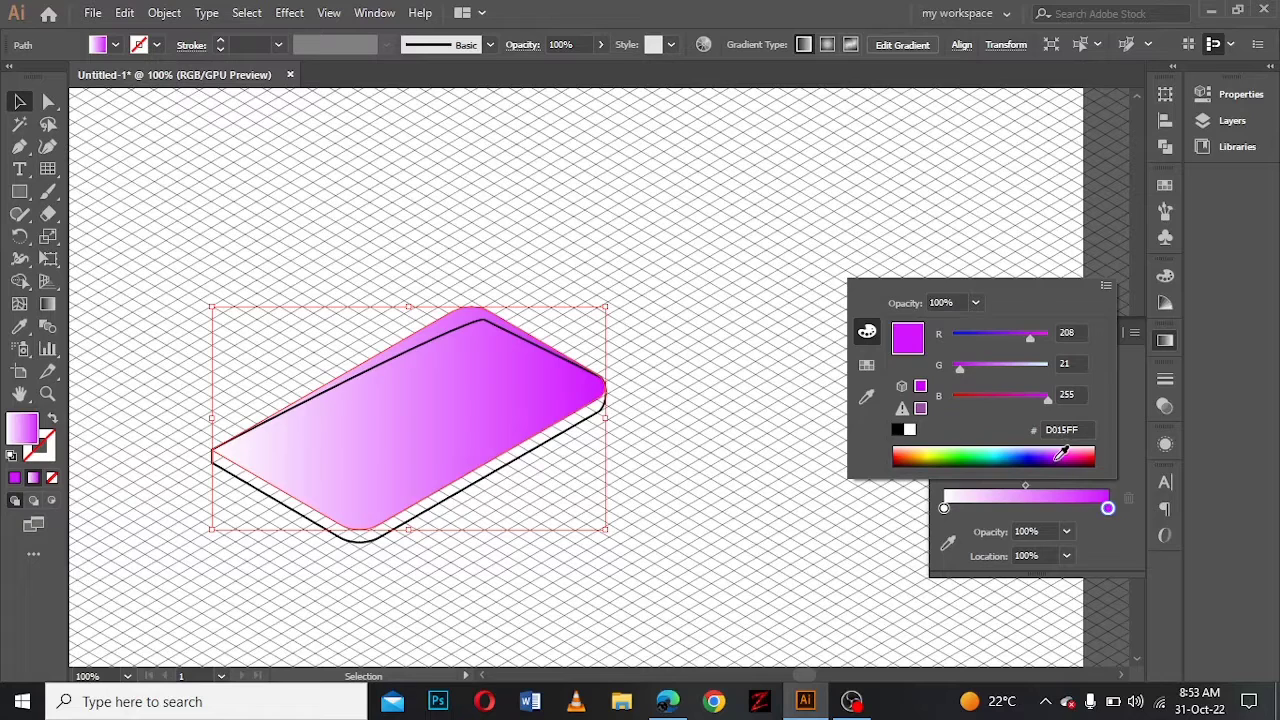
left_click(1063, 456)
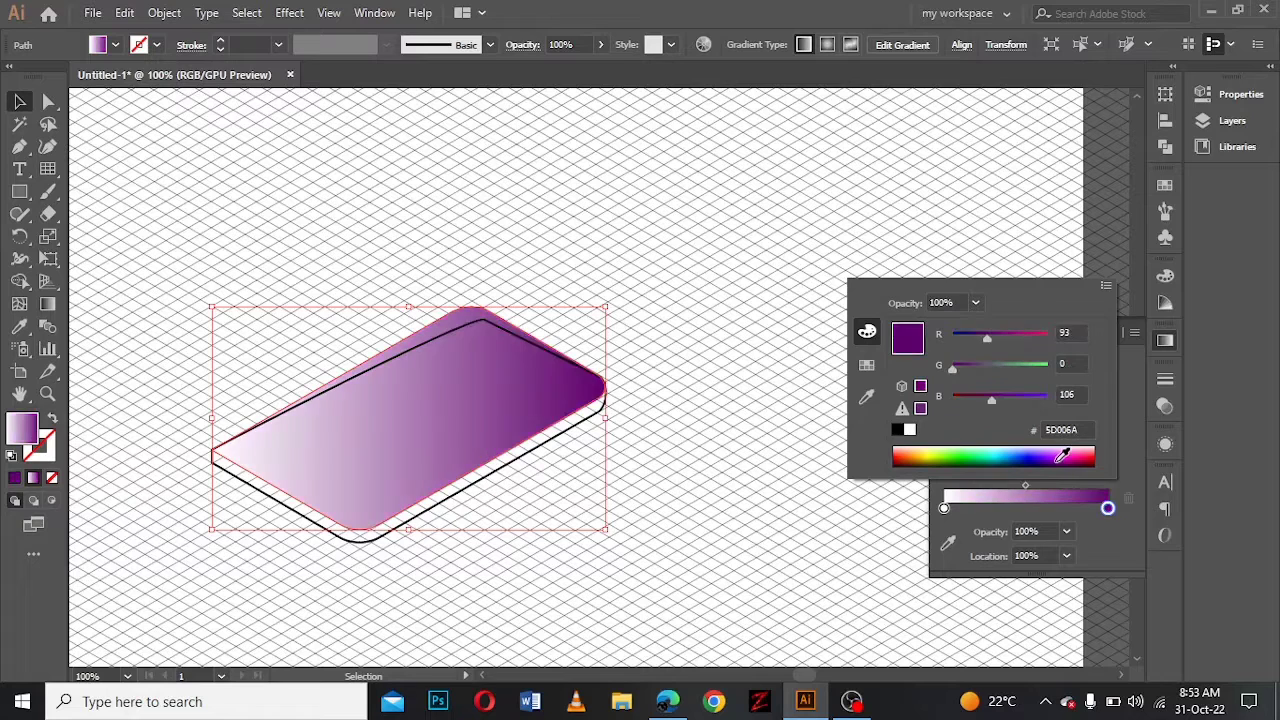
left_click(944, 509)
left_click(897, 430)
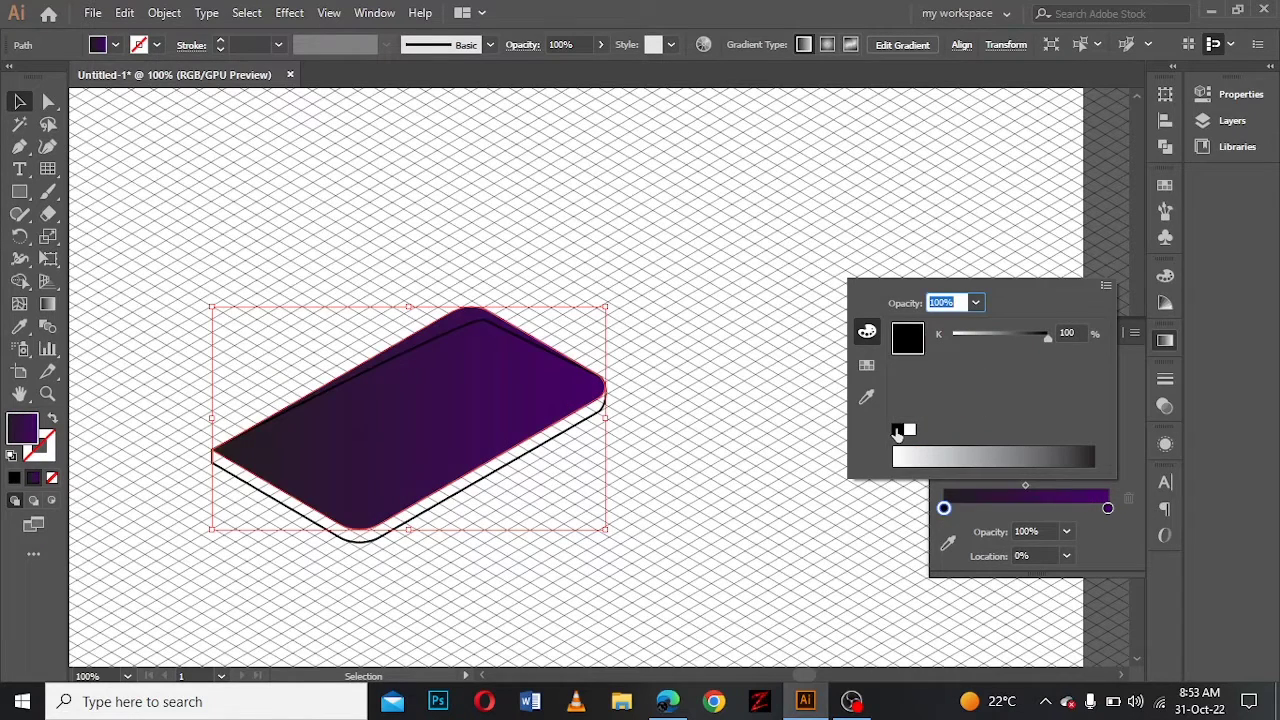
Step: Refine the purple stop toward 47006A and shift the gradient midpoint left
left_click(1108, 509)
double_click(1108, 509)
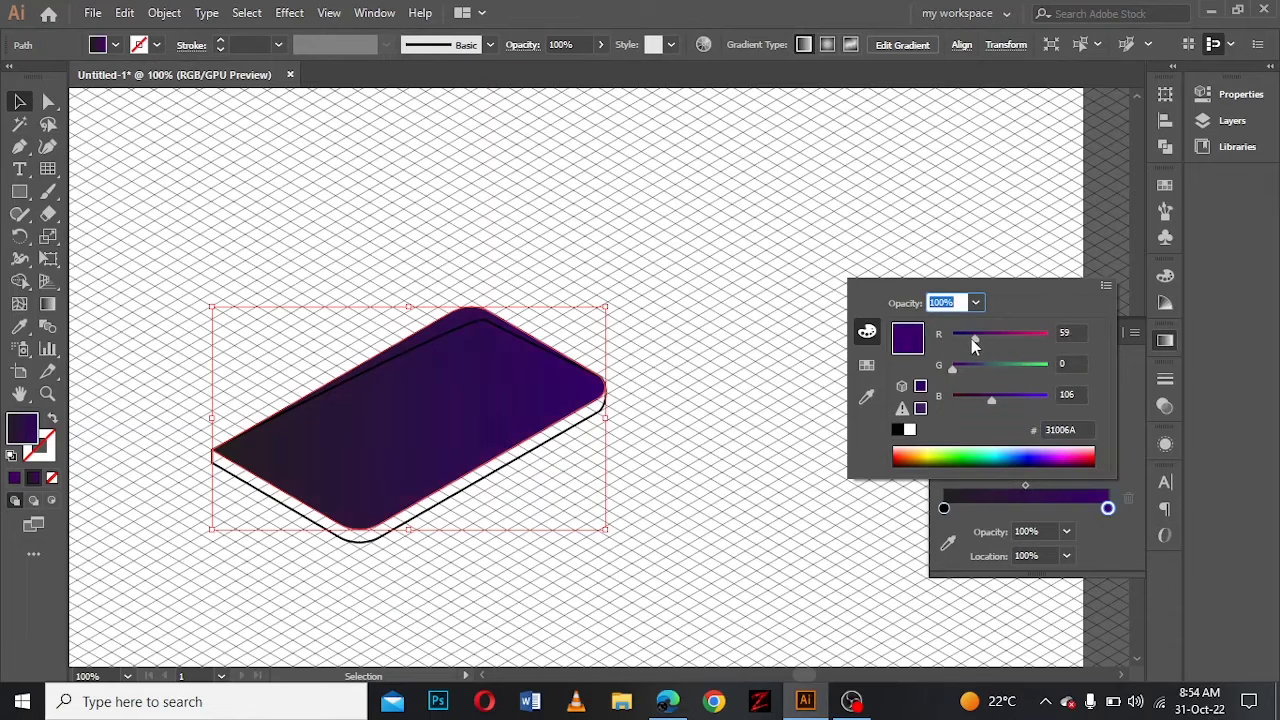
left_click_drag(971, 339, 974, 336)
left_click(1131, 397)
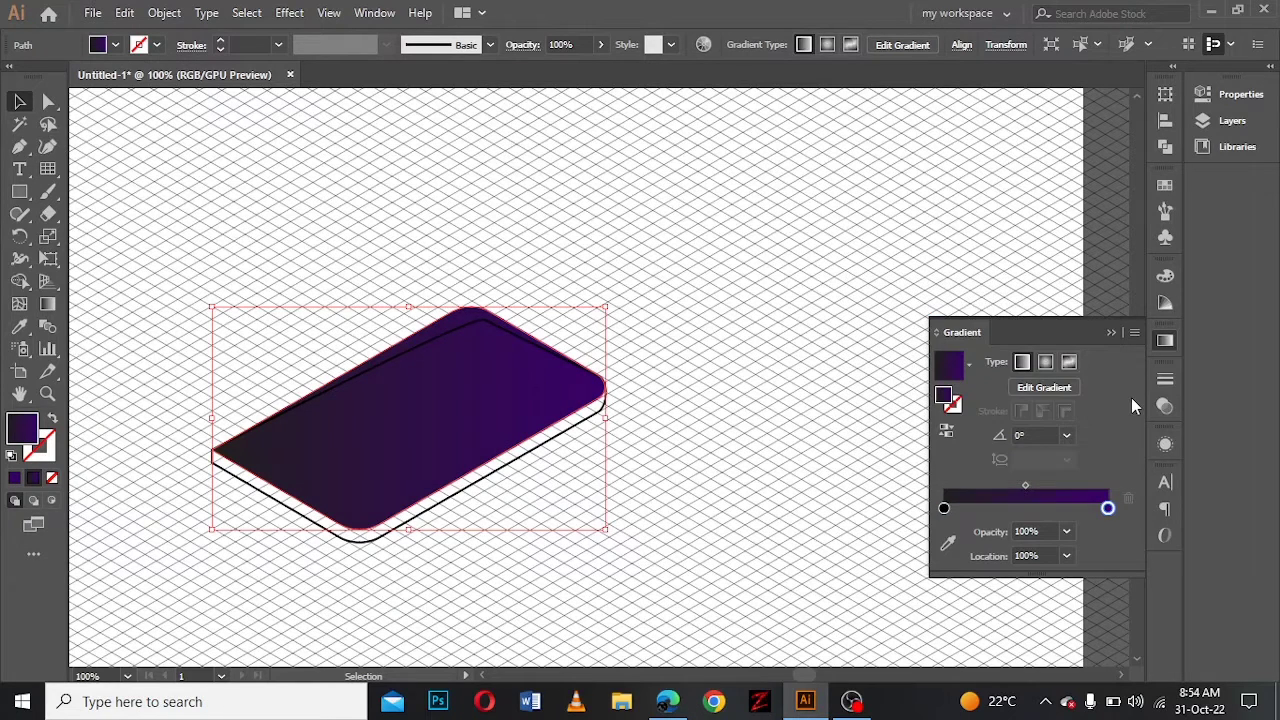
left_click(47, 303)
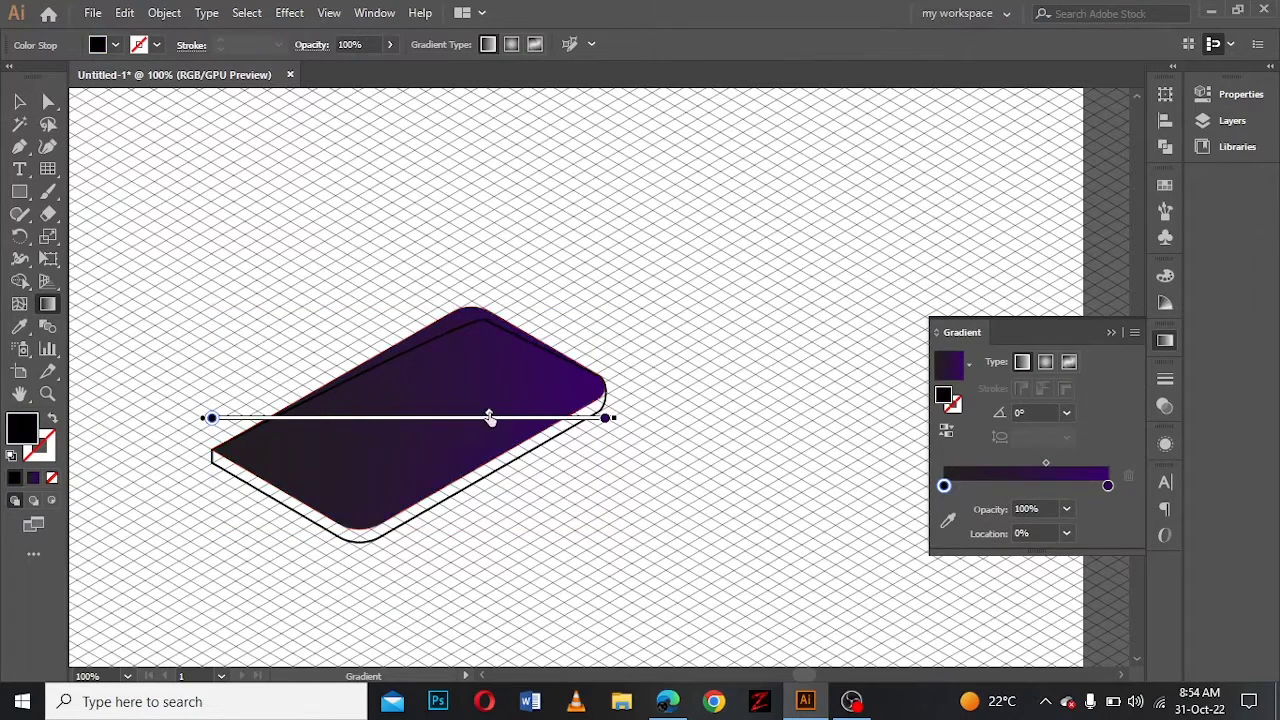
left_click_drag(489, 418, 401, 418)
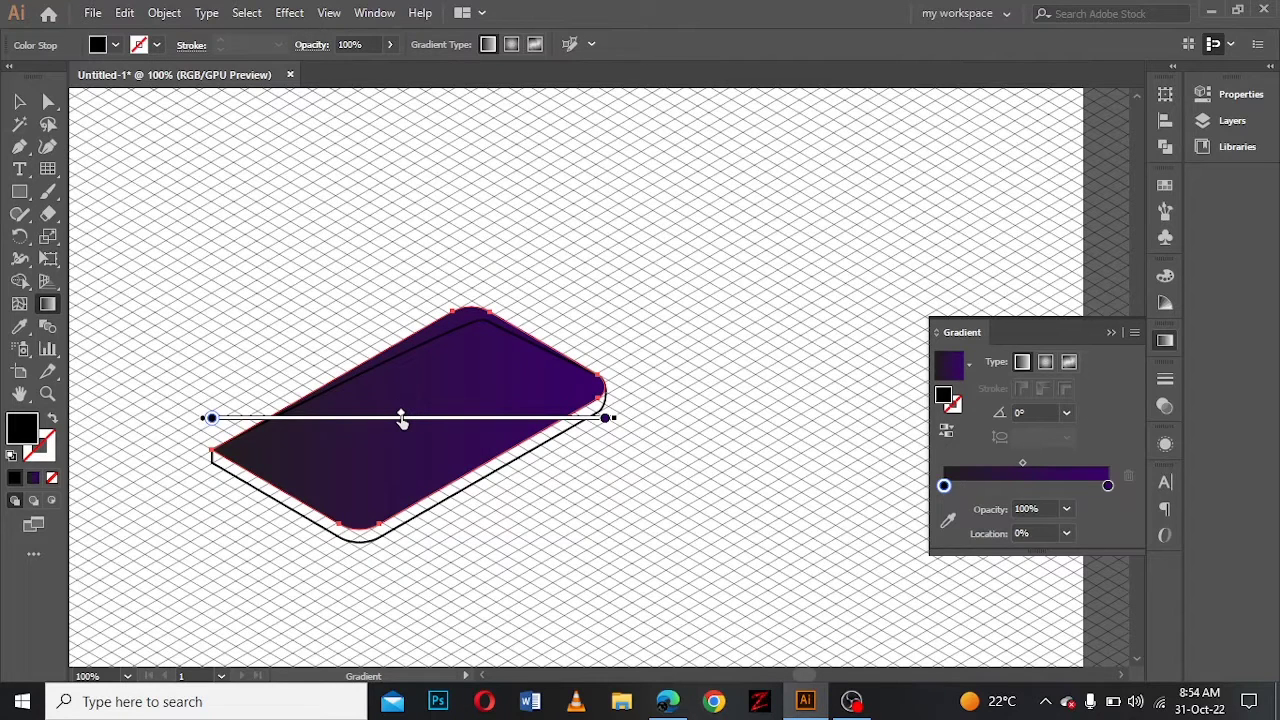
key("v")
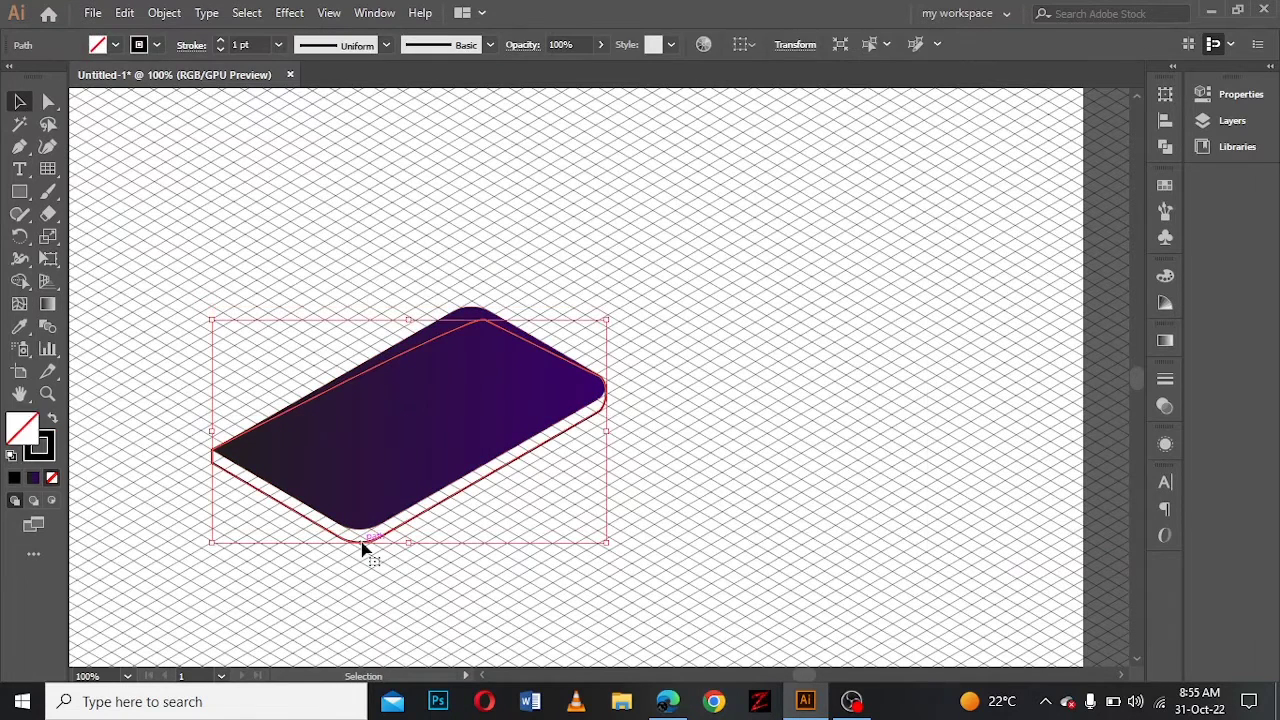
Step: Fill the lower base shape with a purple-to-dark gradient and remove its outline
left_click(1163, 341)
left_click(1041, 476)
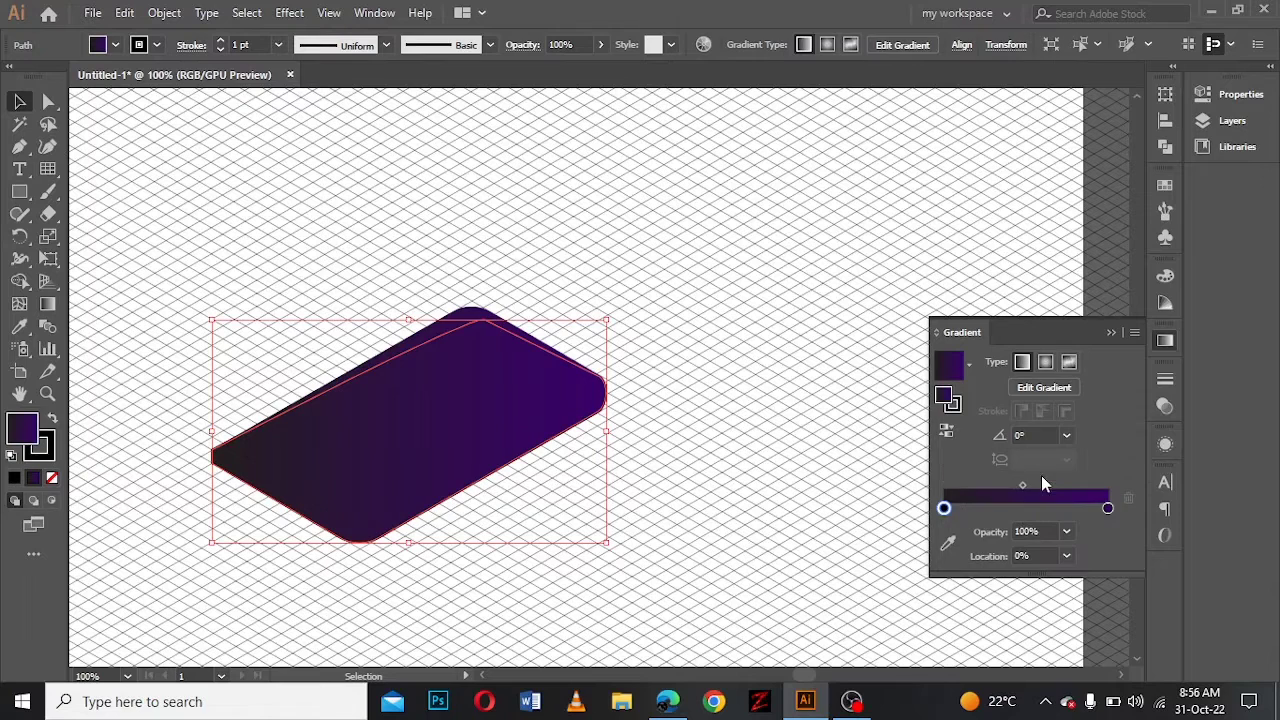
left_click_drag(960, 510, 1108, 508)
left_click(945, 510)
left_click(1111, 330)
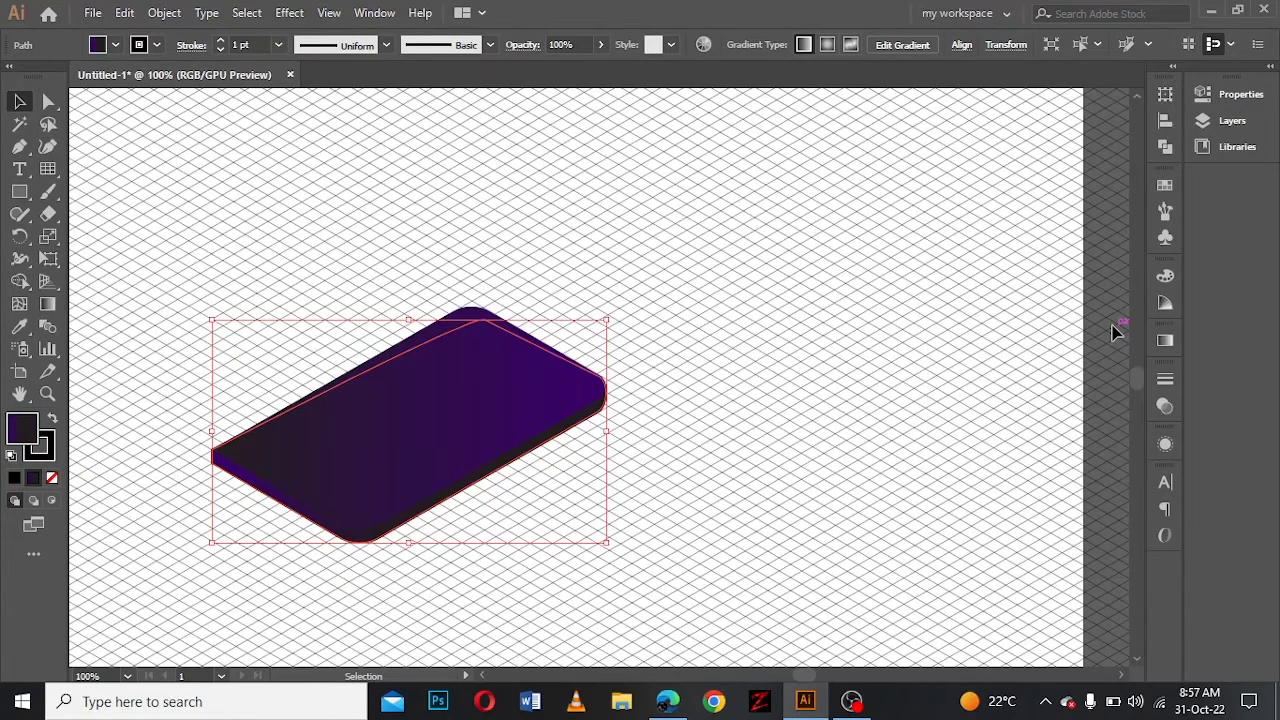
key("ctrl+plus")
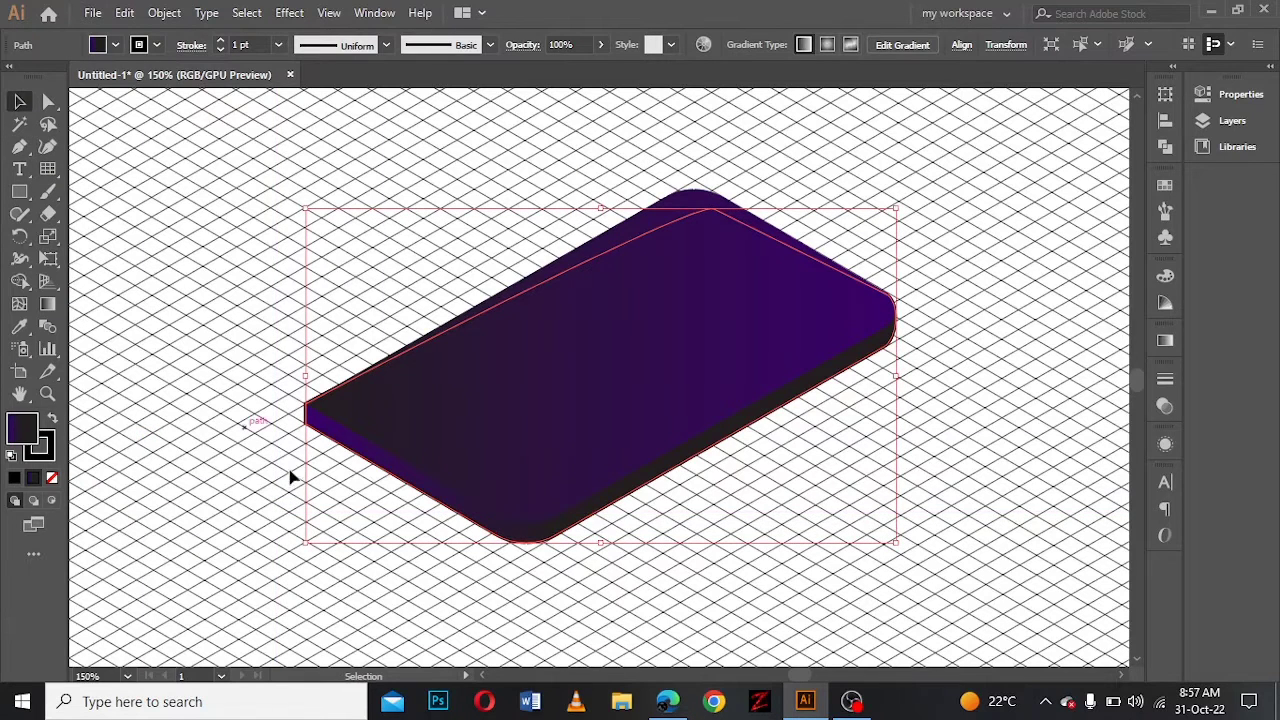
left_click(52, 477)
left_click(17, 428)
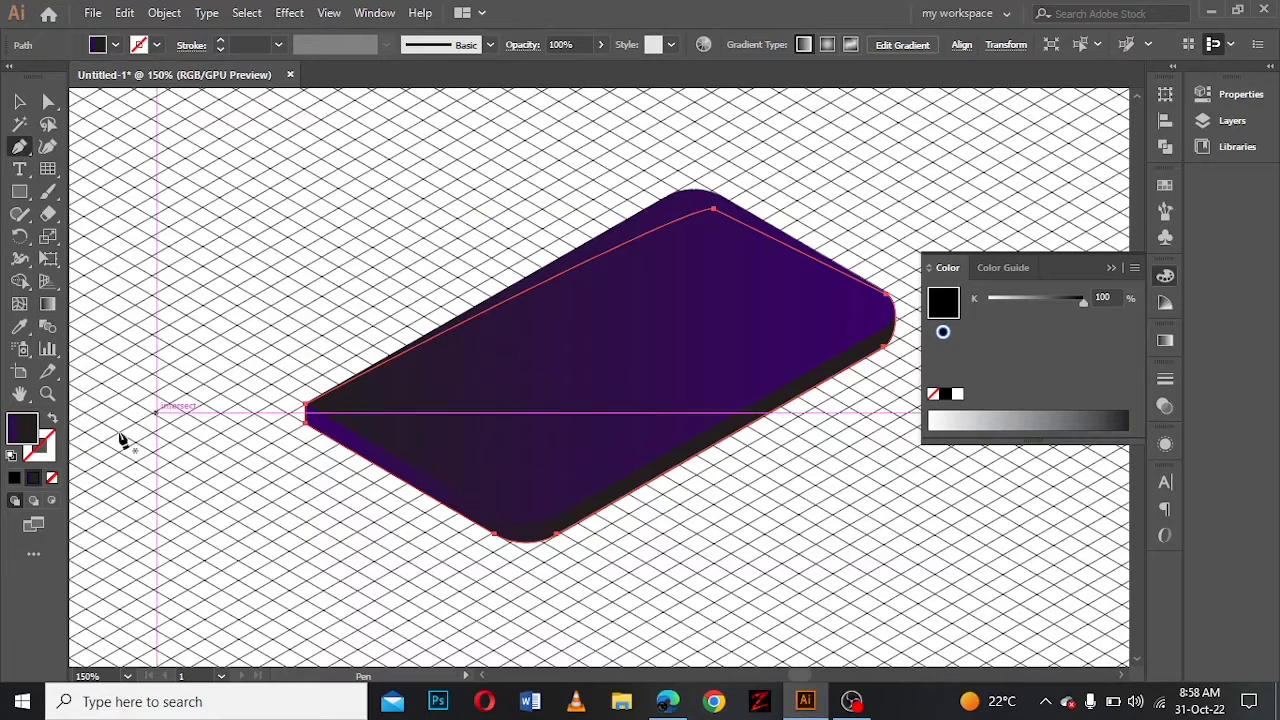
Step: Draw a no-fill 0ADEE8 cyan straight line along the base's lower-right front edge
key("ctrl+shift+a")
left_click(19, 146)
left_click(432, 380)
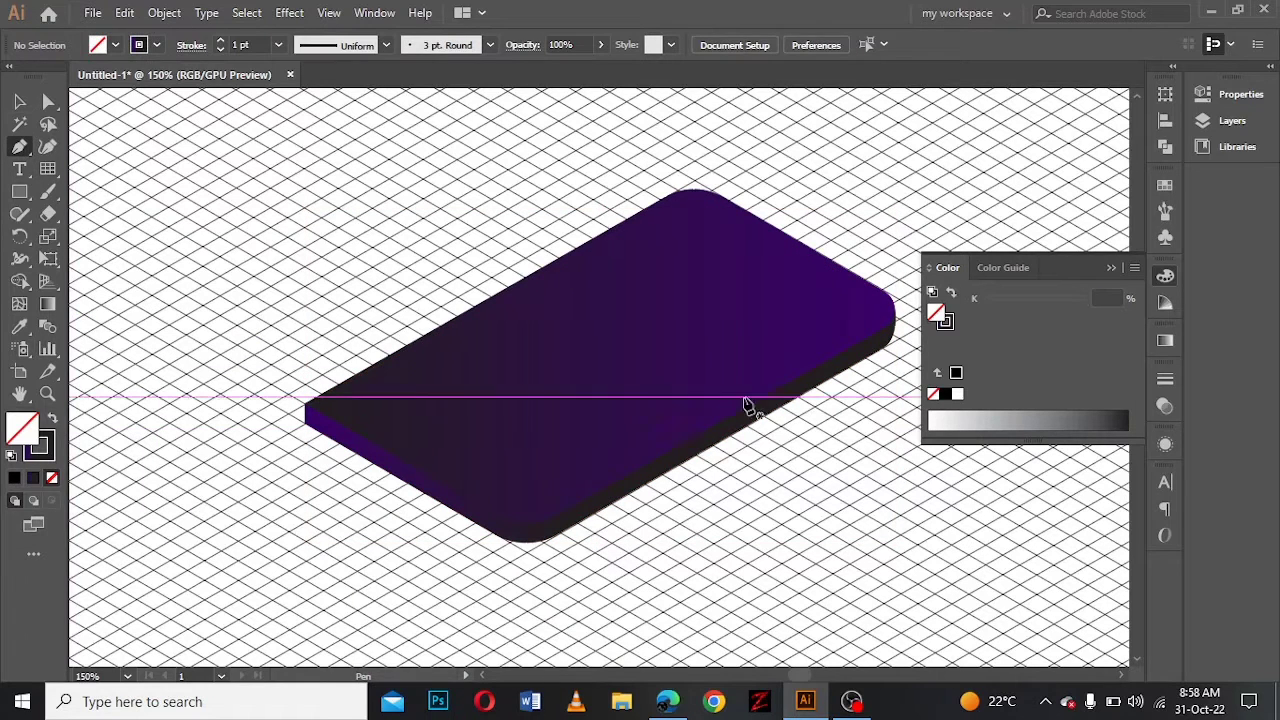
double_click(39, 446)
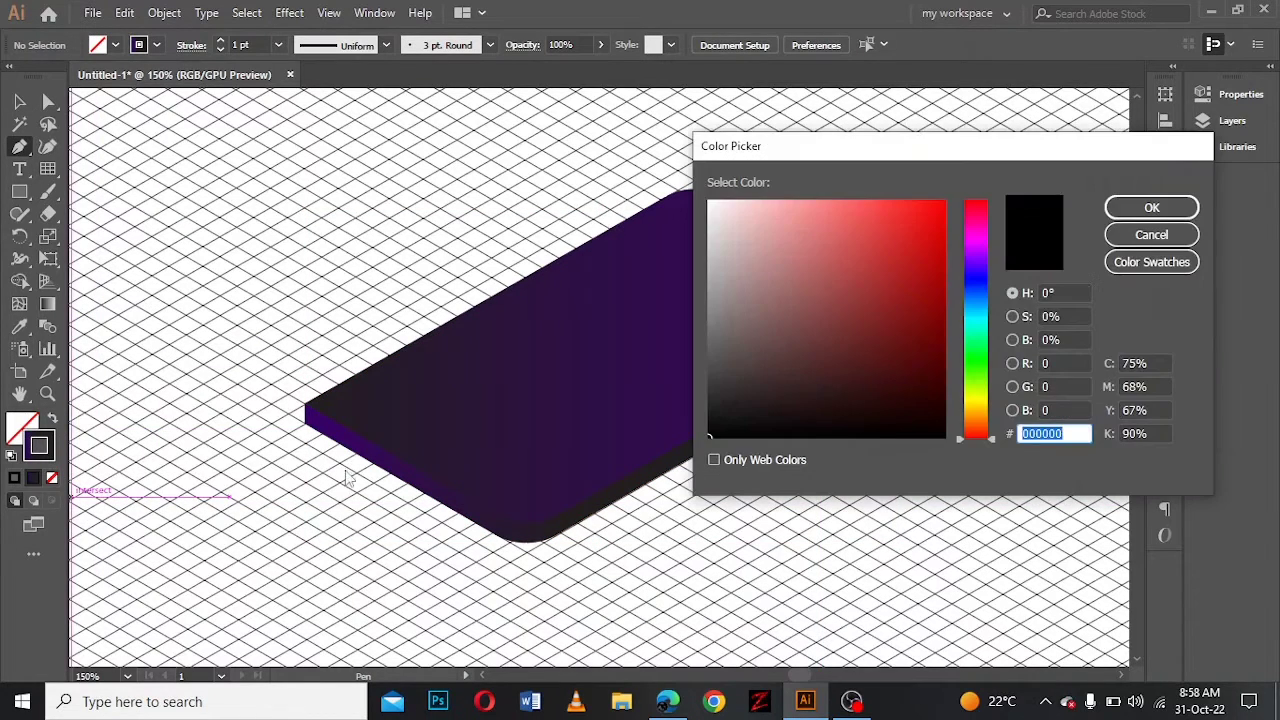
left_click(982, 318)
left_click(939, 221)
left_click(1151, 207)
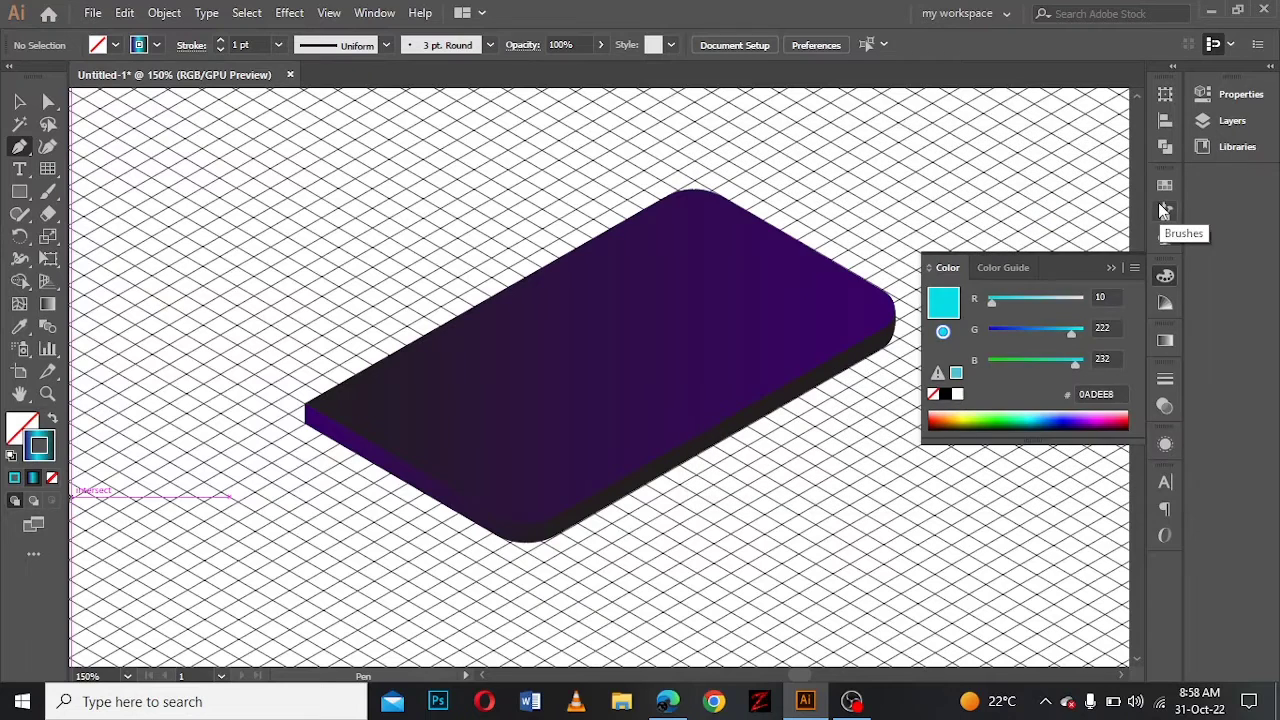
key("ctrl+equal")
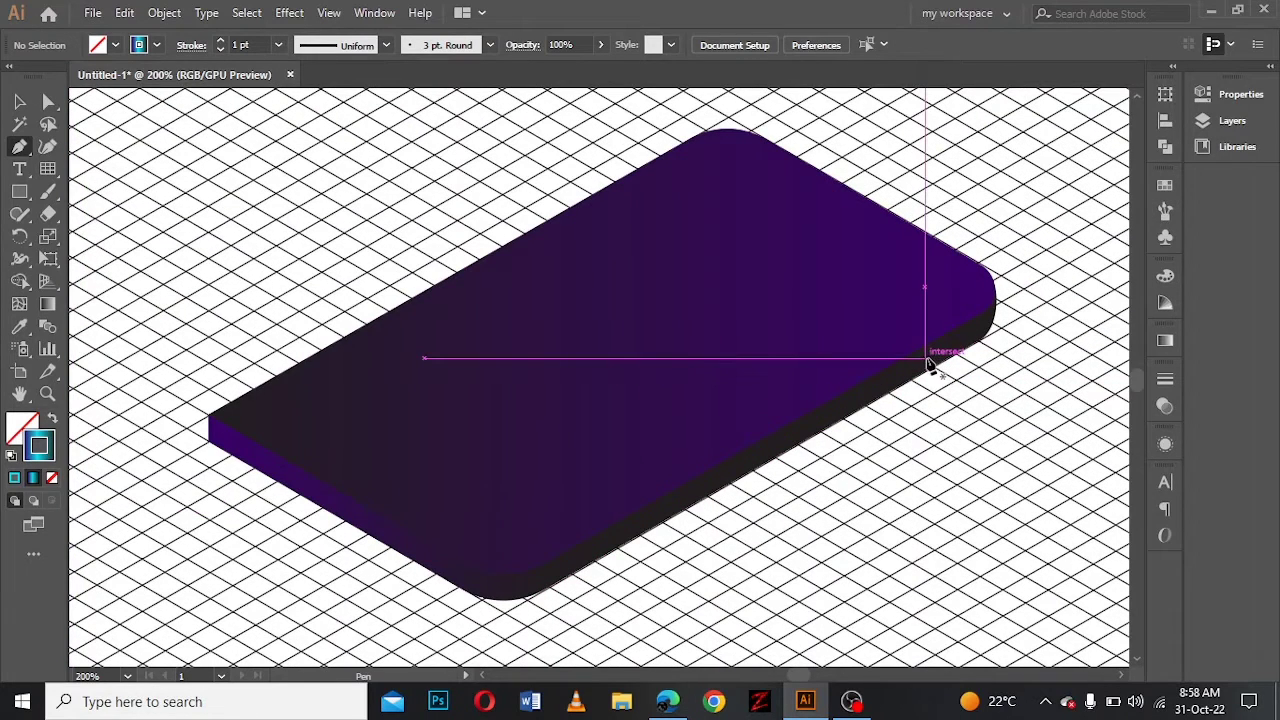
left_click(926, 357)
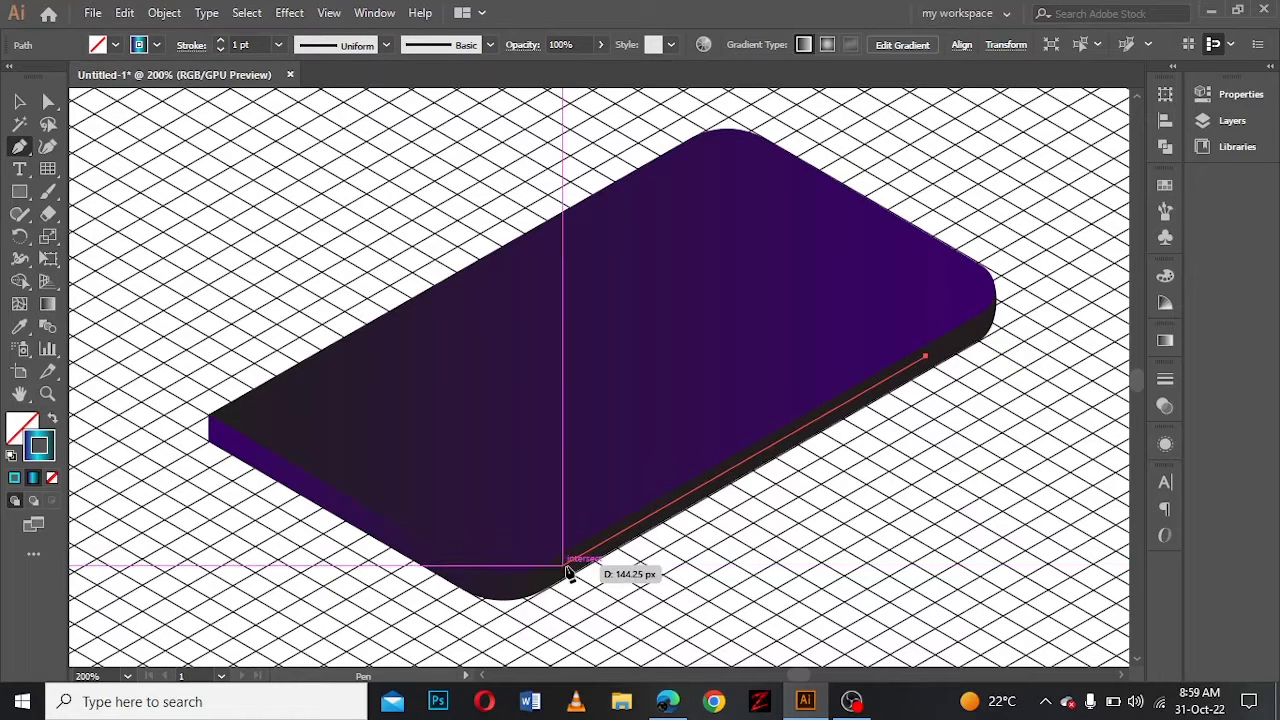
left_click(562, 567)
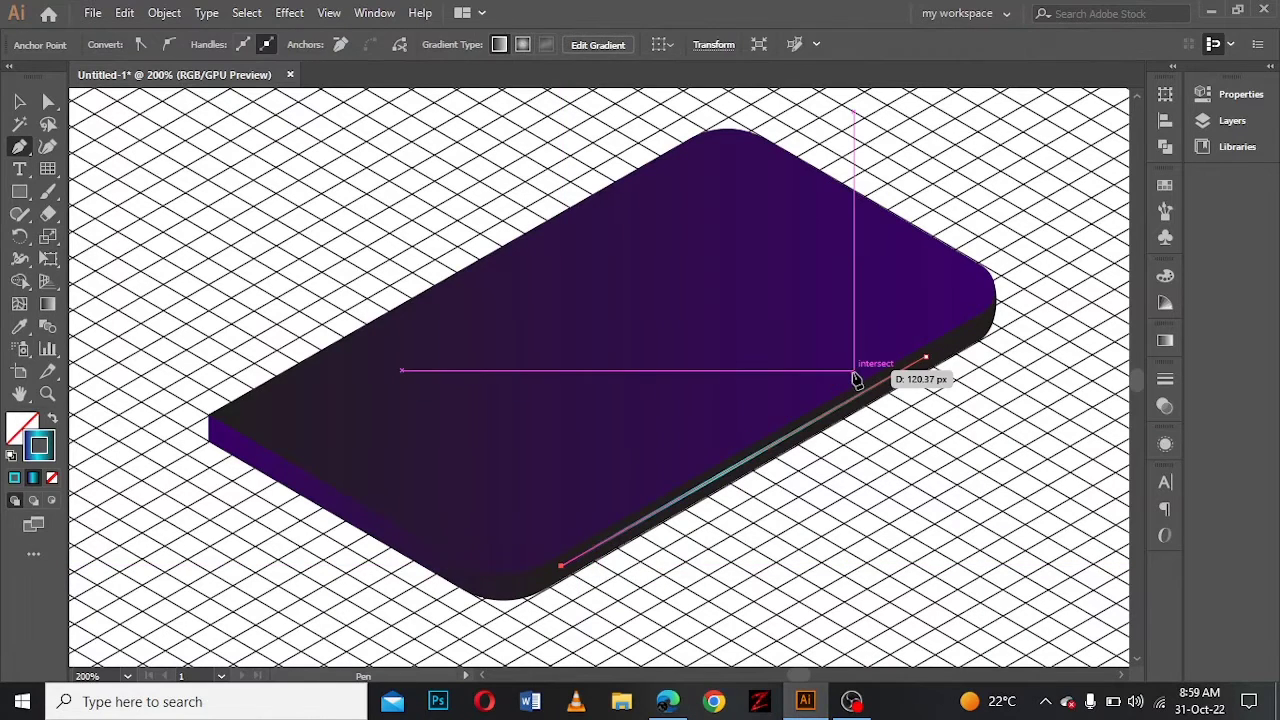
Step: Add an Outer Glow effect to the edge line with a cyan glow colour
left_click(1165, 405)
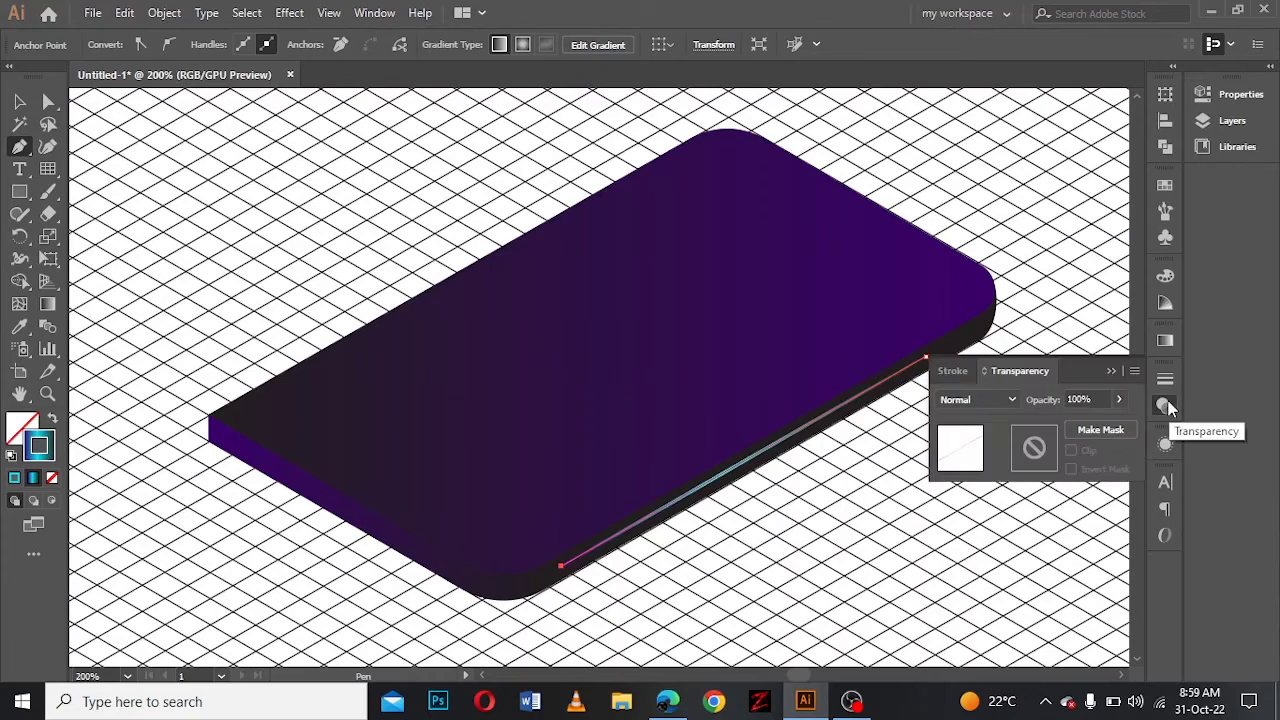
left_click(1165, 444)
left_click(986, 489)
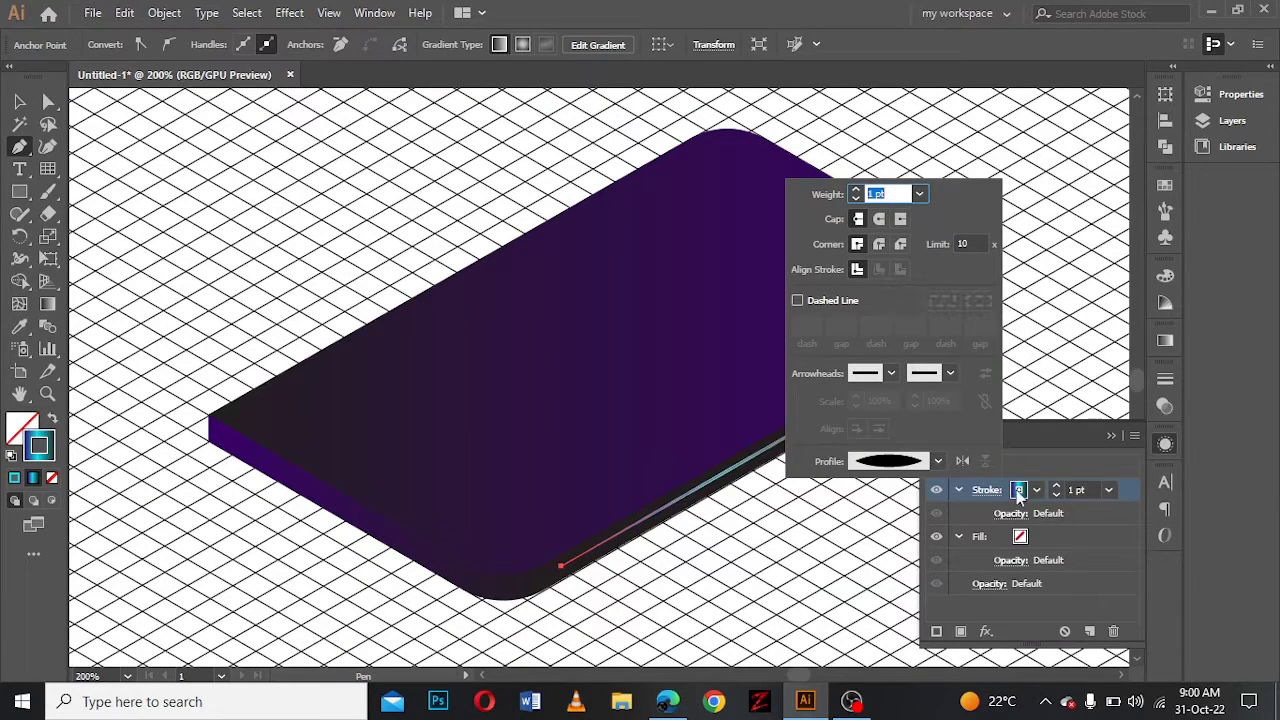
left_click(985, 631)
mouse_move(1022, 333)
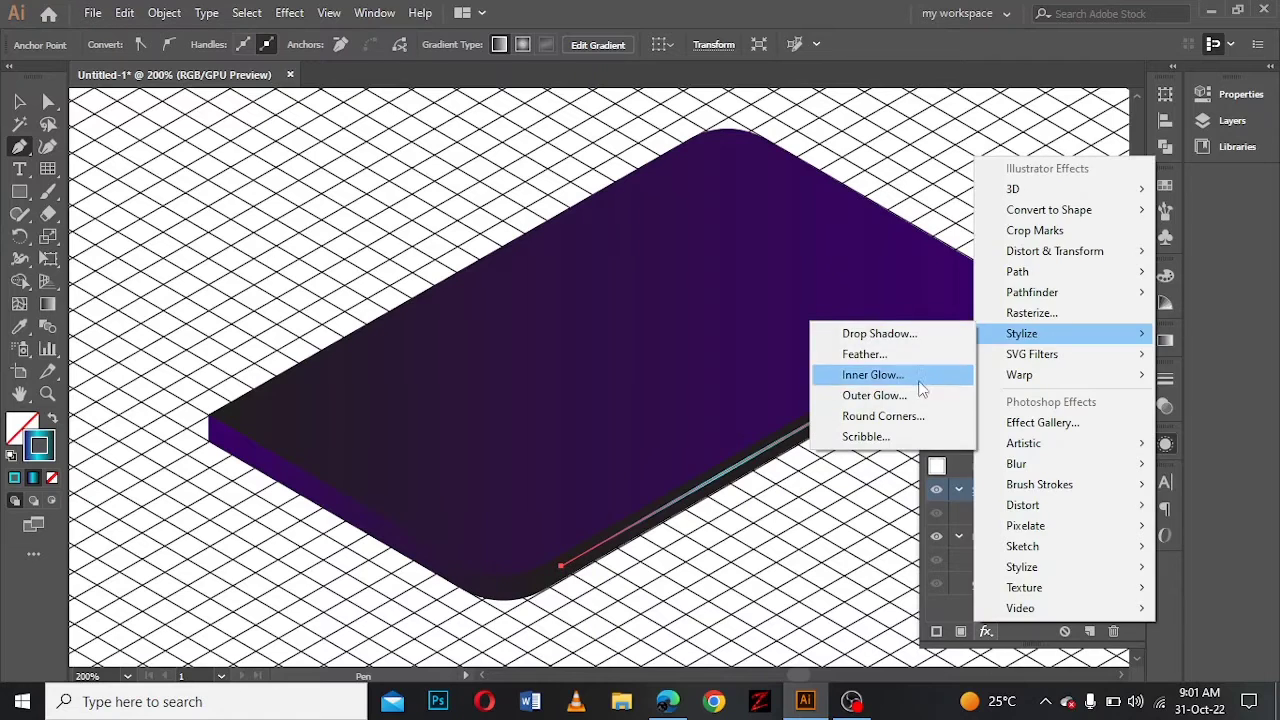
left_click(845, 391)
left_click(785, 384)
left_click(803, 318)
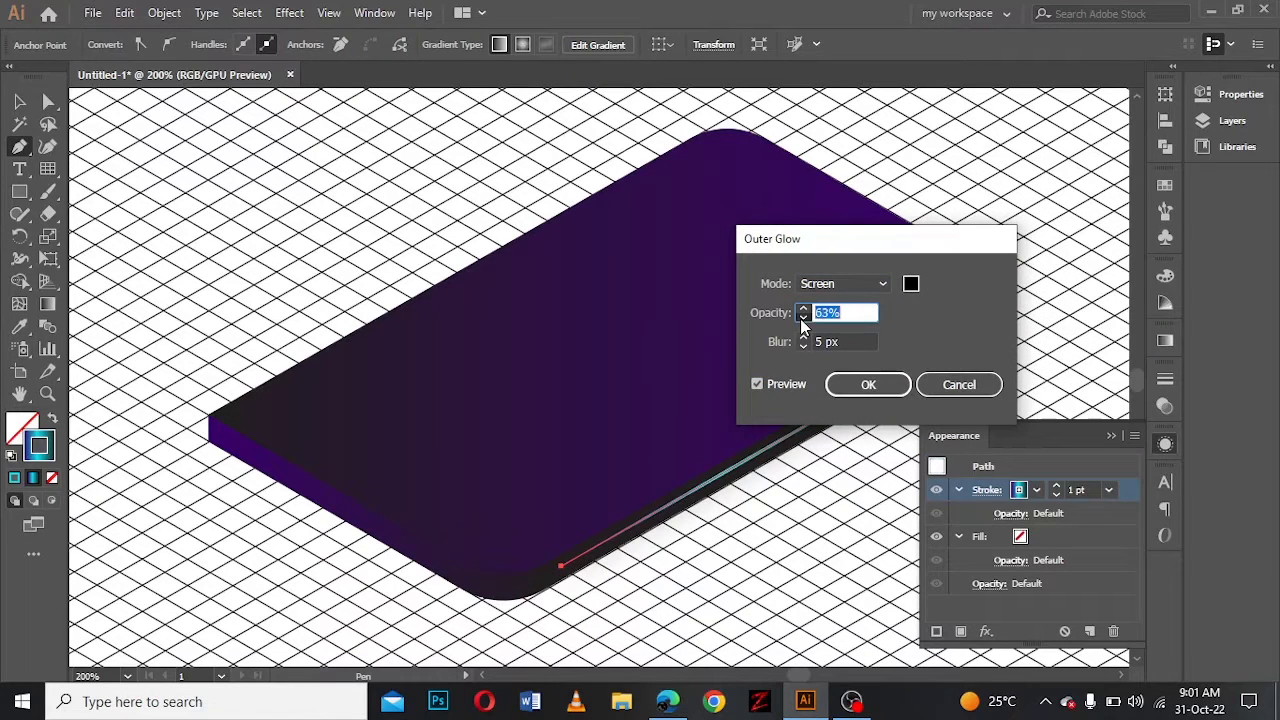
key("Tab")
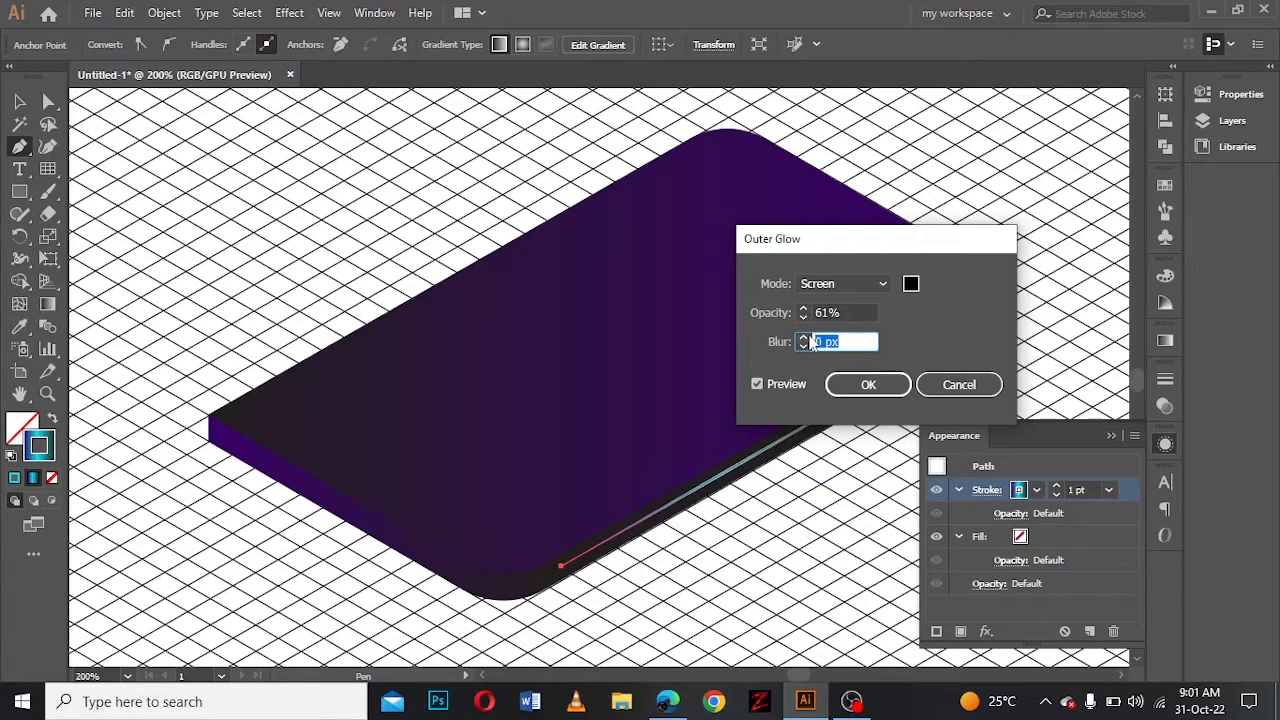
left_click(911, 284)
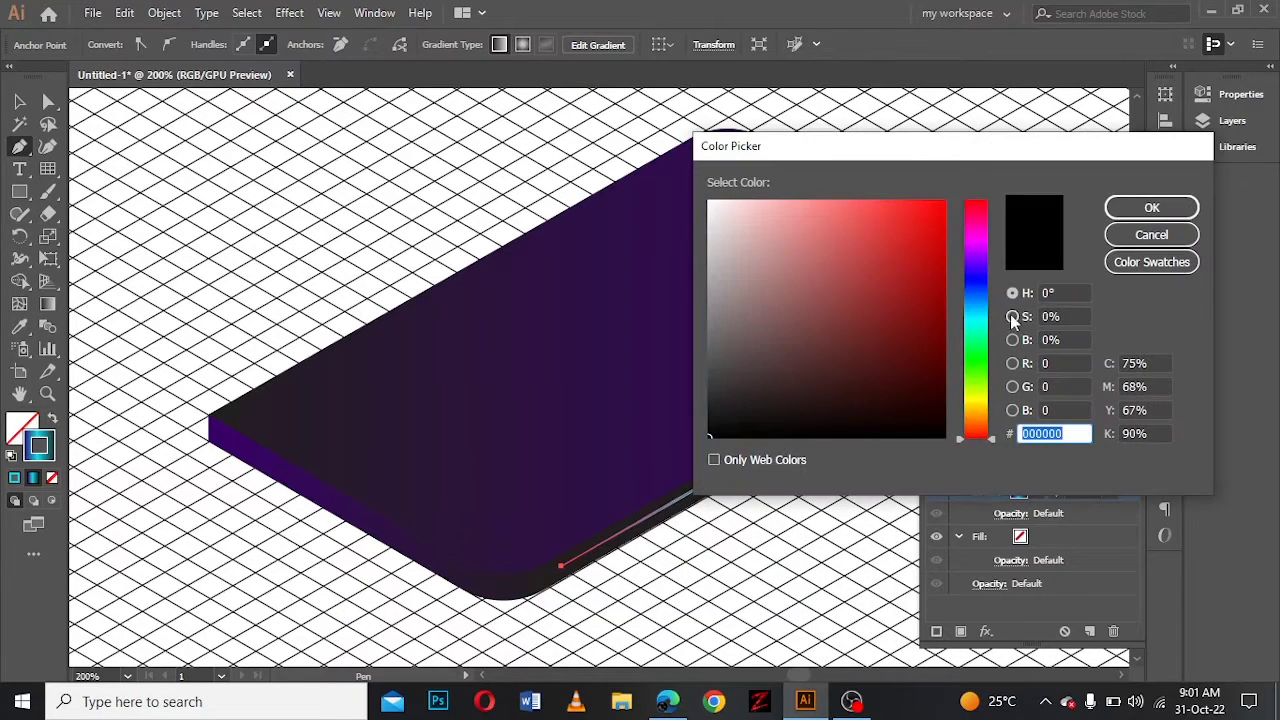
left_click(976, 319)
left_click(1151, 207)
left_click(803, 345)
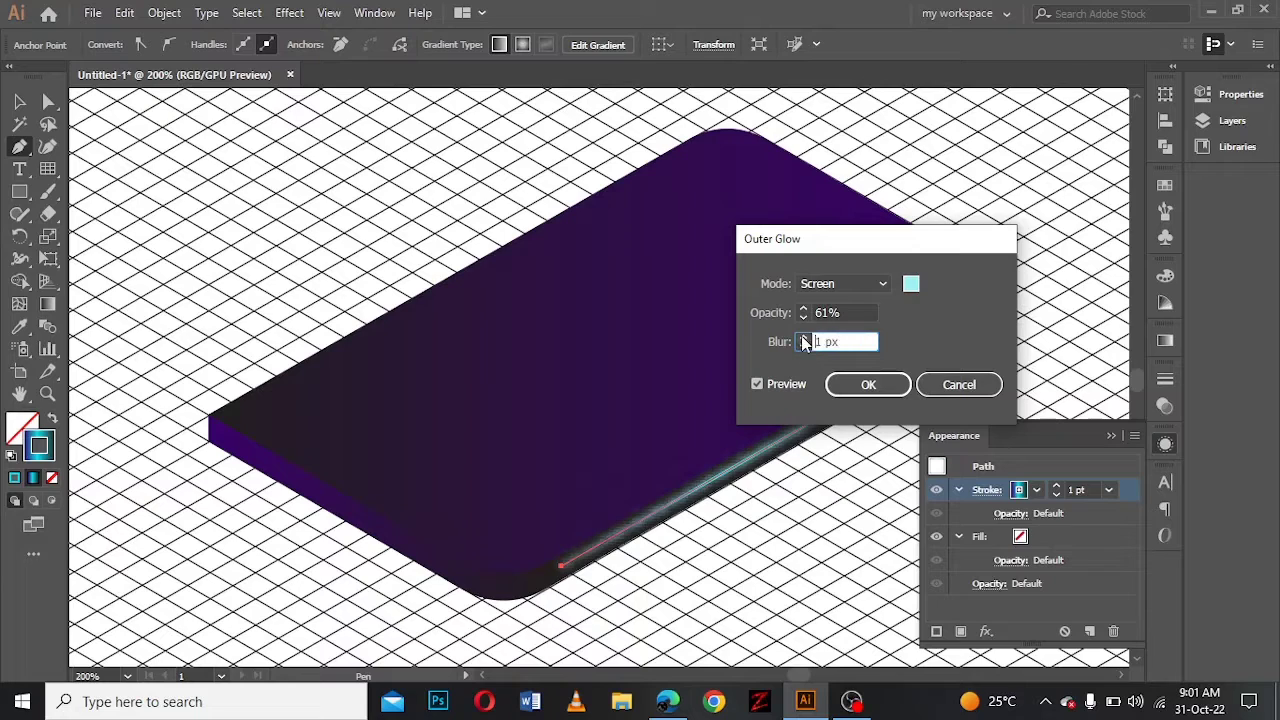
Step: Set the glow opacity to about 30% and apply the Outer Glow
left_click(808, 316)
type("29")
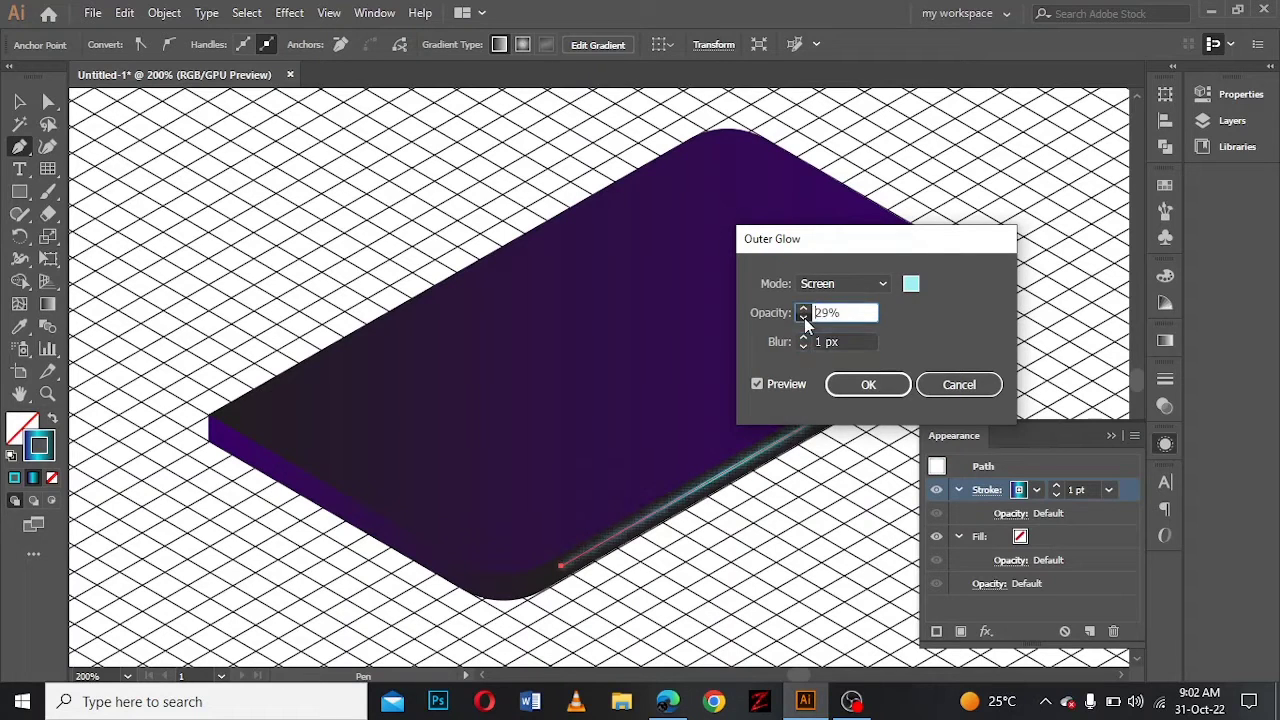
left_click(805, 318)
left_click(805, 311)
left_click(805, 318)
left_click(802, 343)
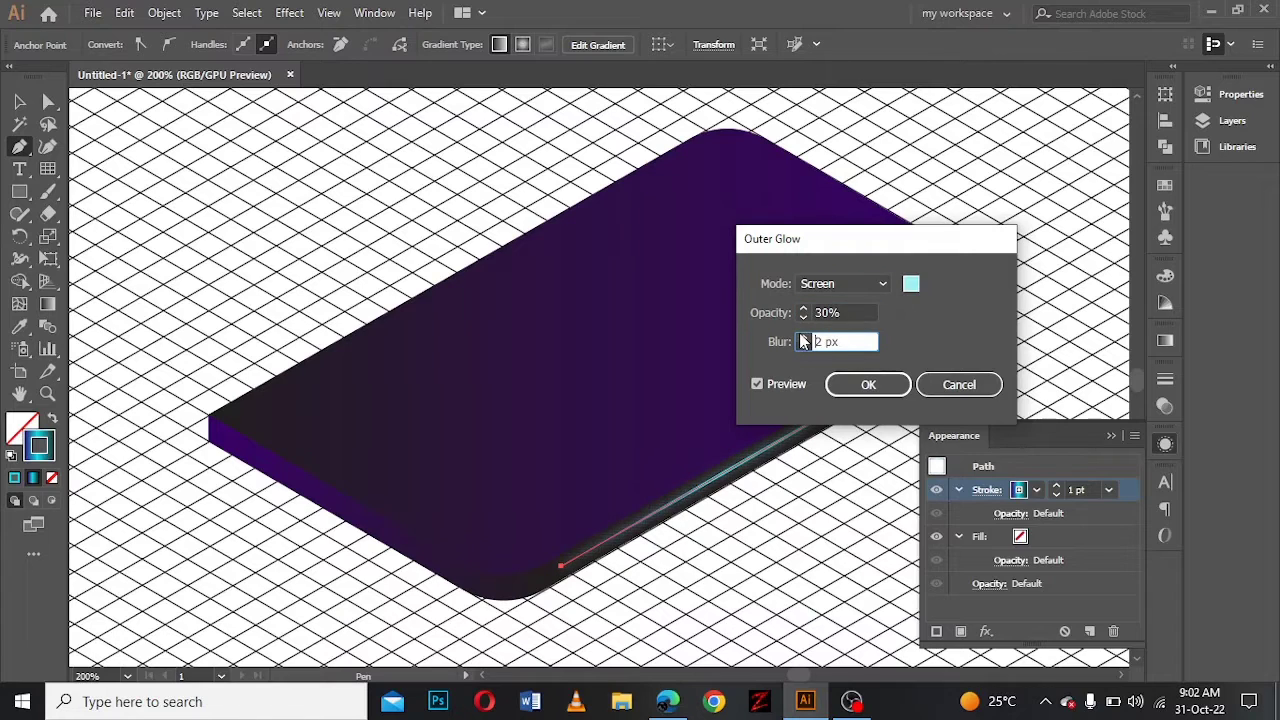
left_click(877, 387)
Step: Set the line's stroke to 2 pt and retune the glow to 25% opacity, 1 px blur
left_click(1056, 485)
left_click(1056, 485)
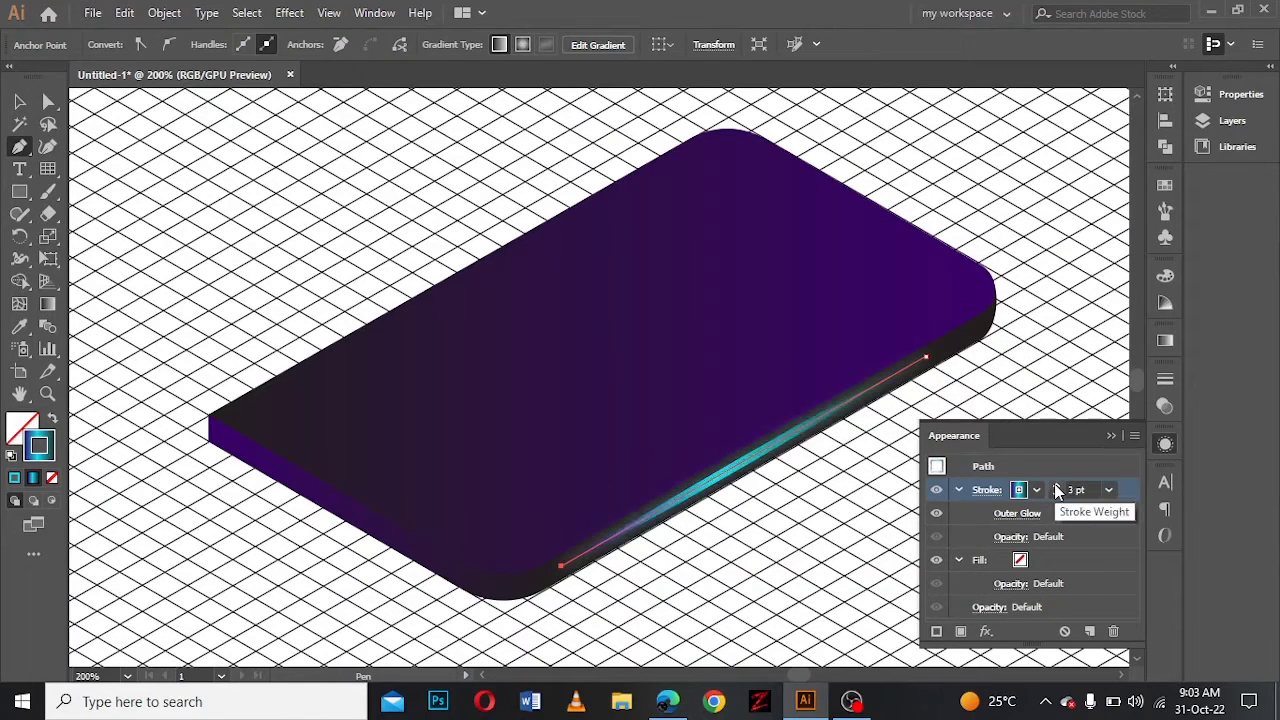
left_click(1056, 491)
left_click(1017, 513)
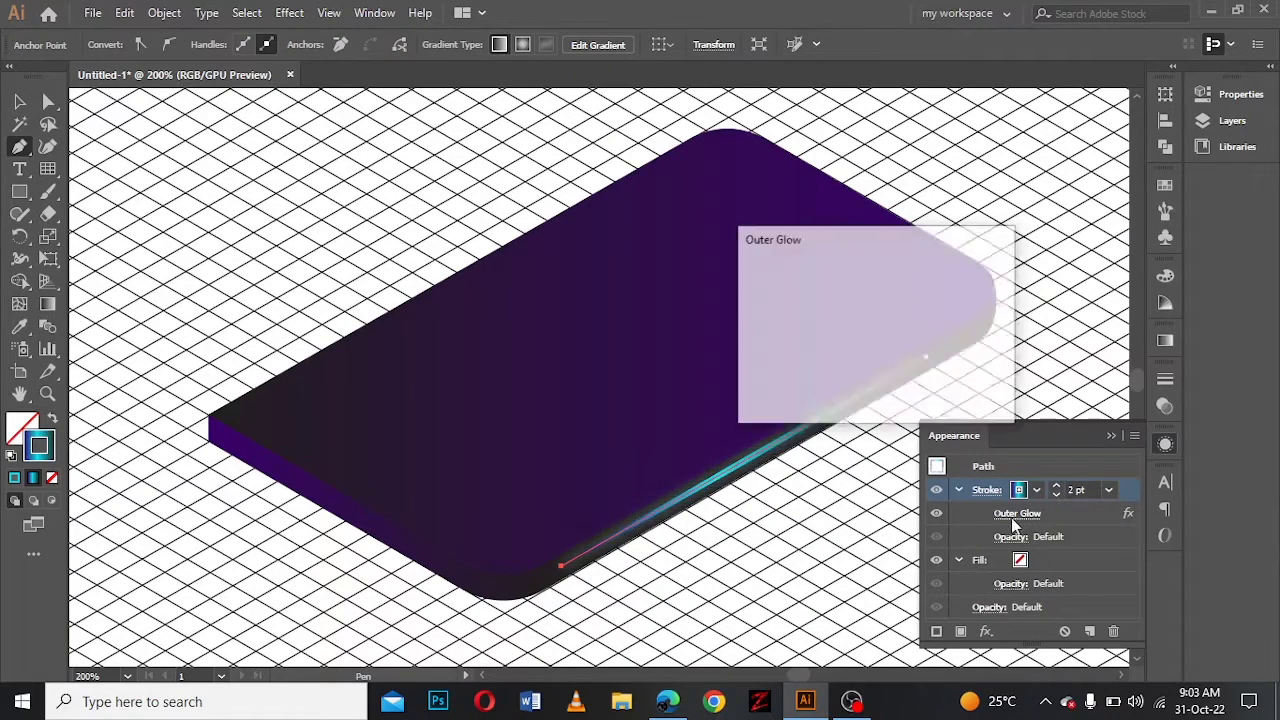
left_click(803, 346)
left_click(804, 317)
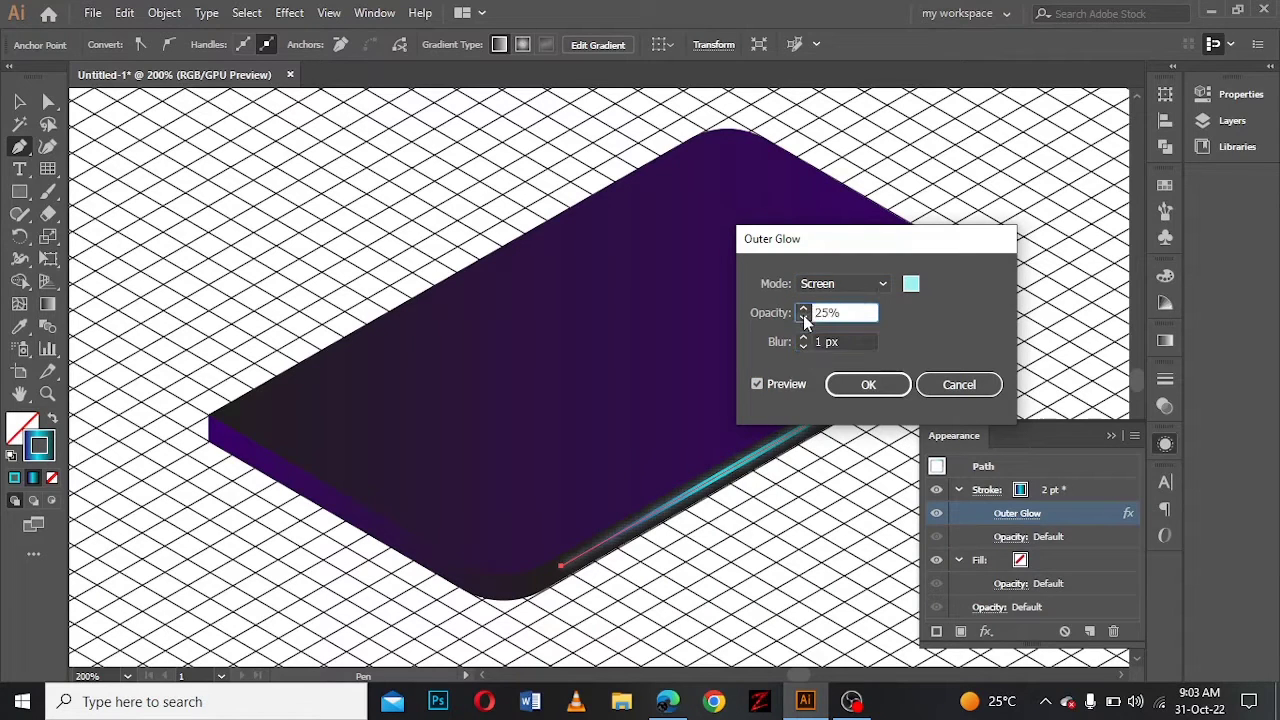
left_click(866, 384)
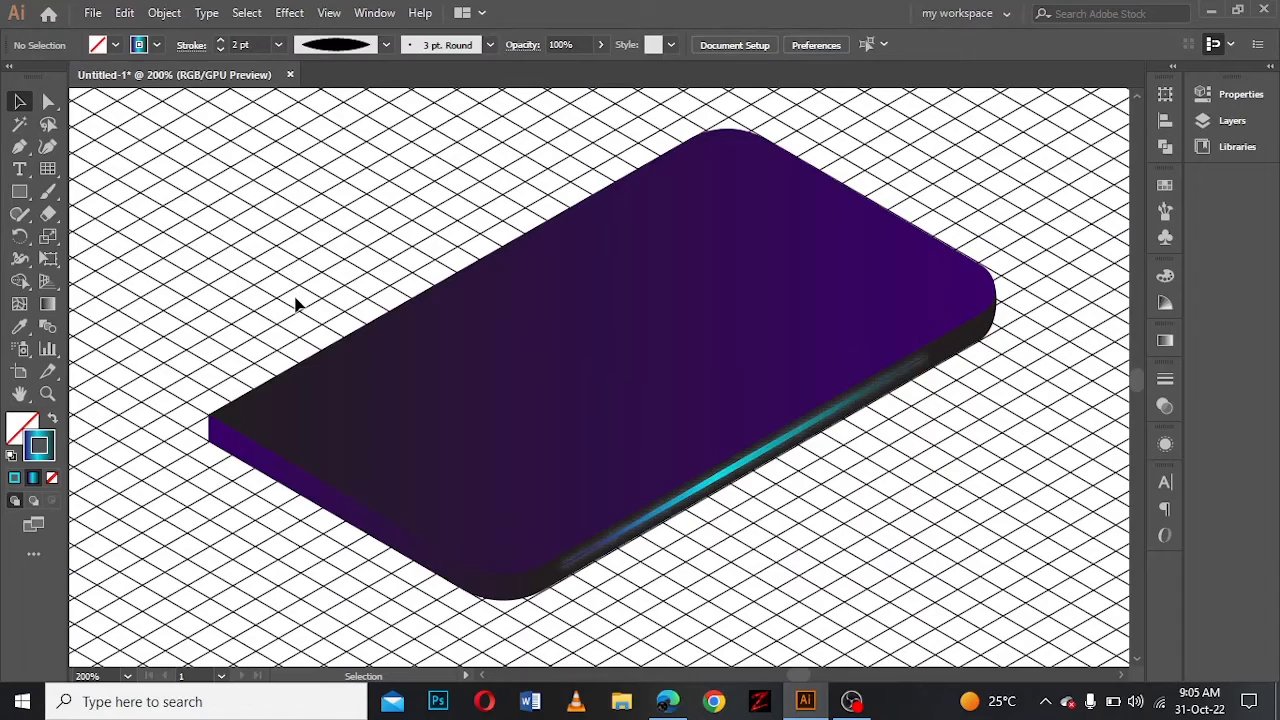
Step: Draw a small closed four-sided key shape near the slab's left corner
key("p")
key("ctrl+plus")
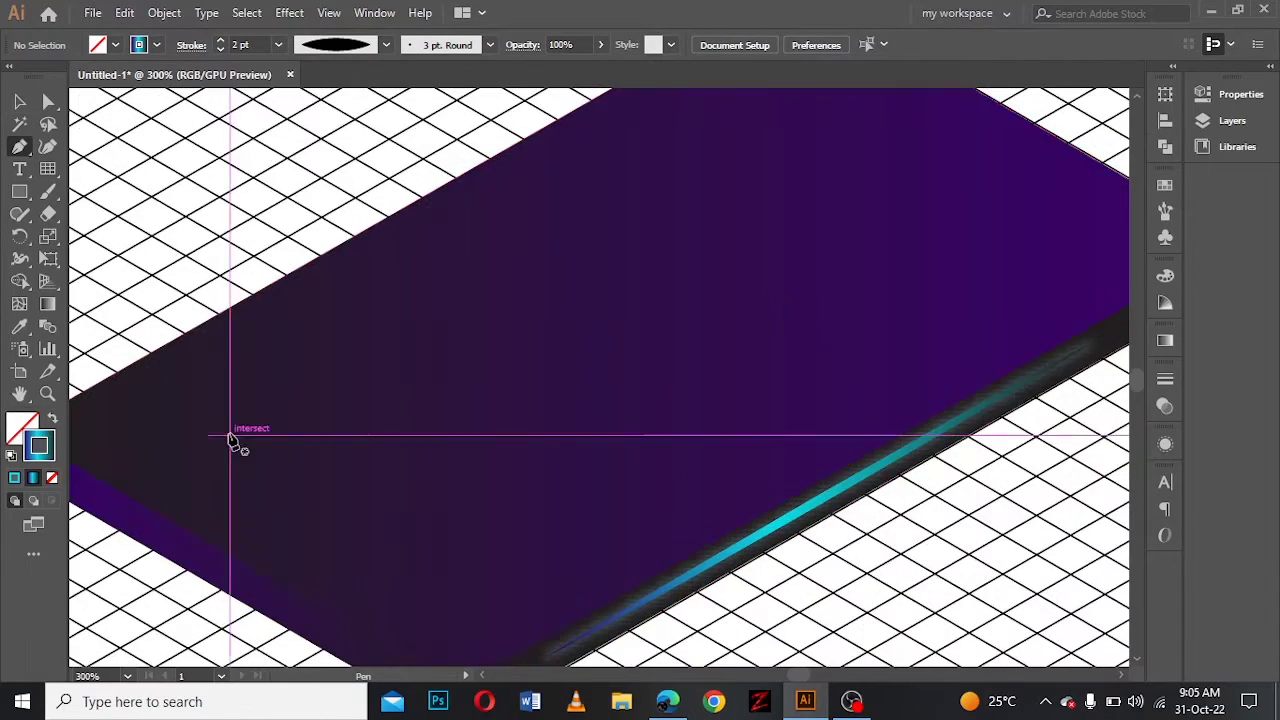
scroll(420, 560, "left", 5)
scroll(343, 400, "down", 3)
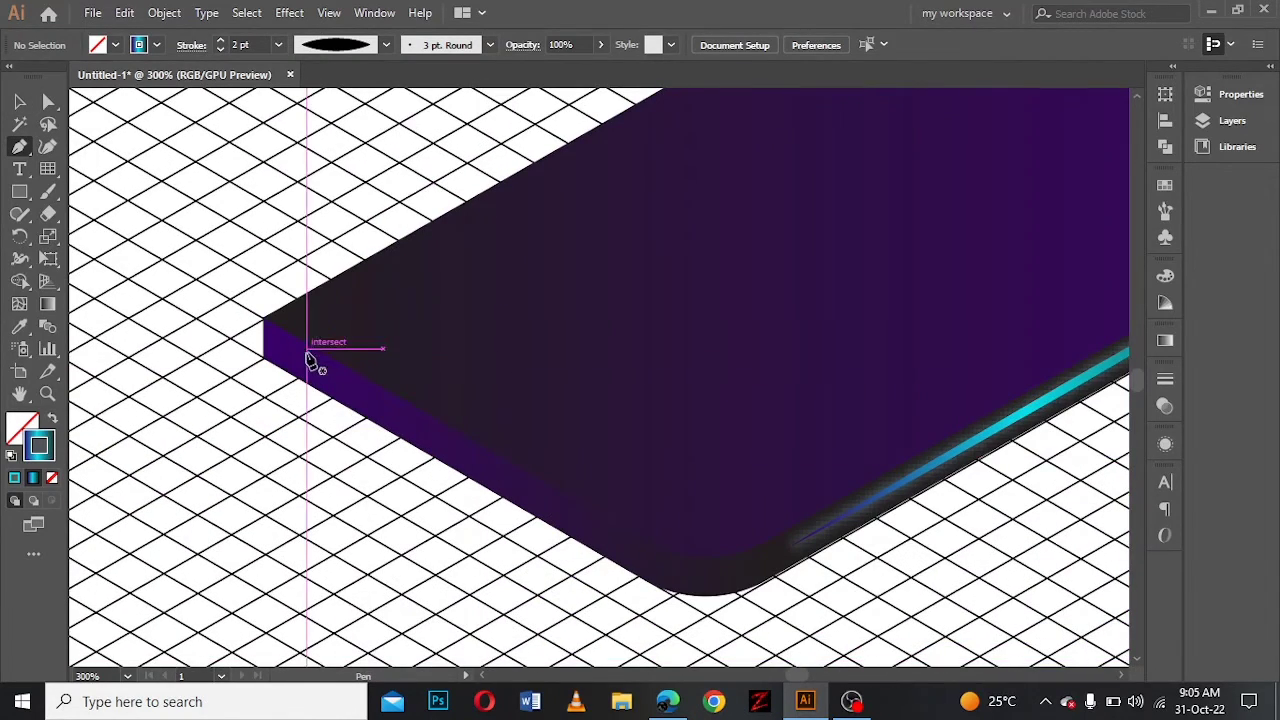
left_click(306, 349)
left_click(322, 358)
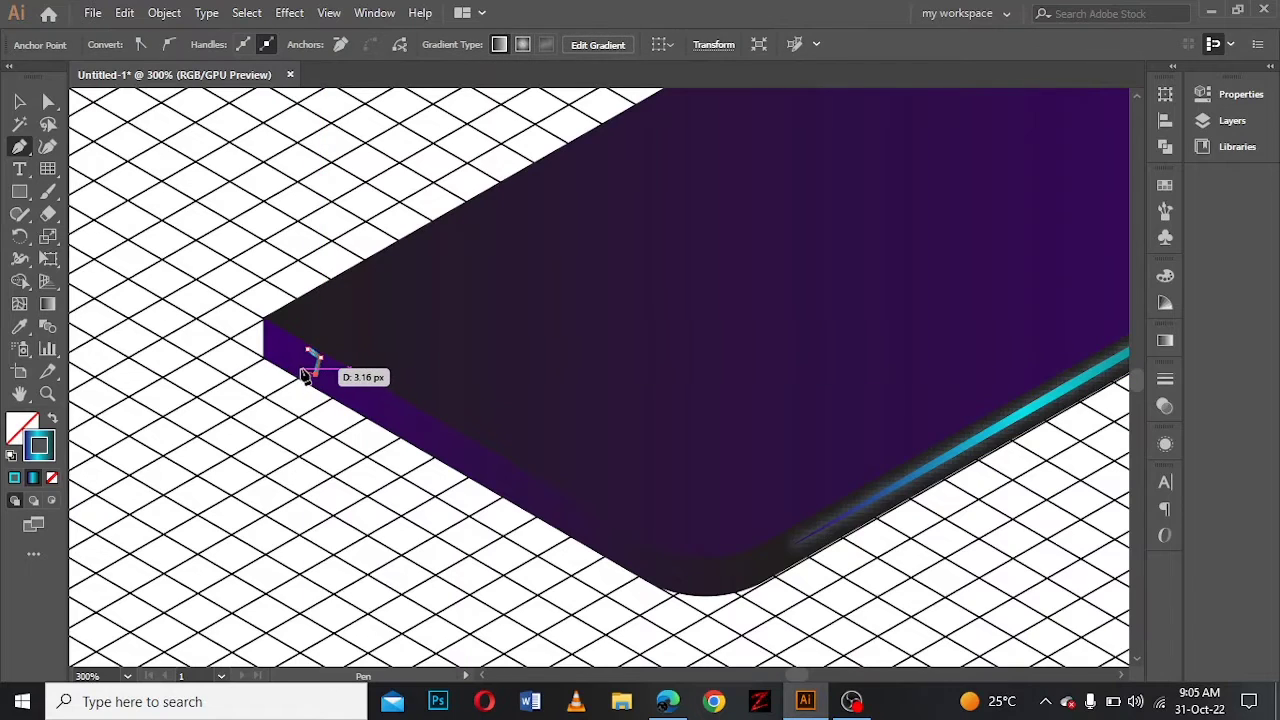
left_click(300, 371)
left_click(306, 350)
Step: Fill the key shape with solid blue 0A16E8
left_click(52, 419)
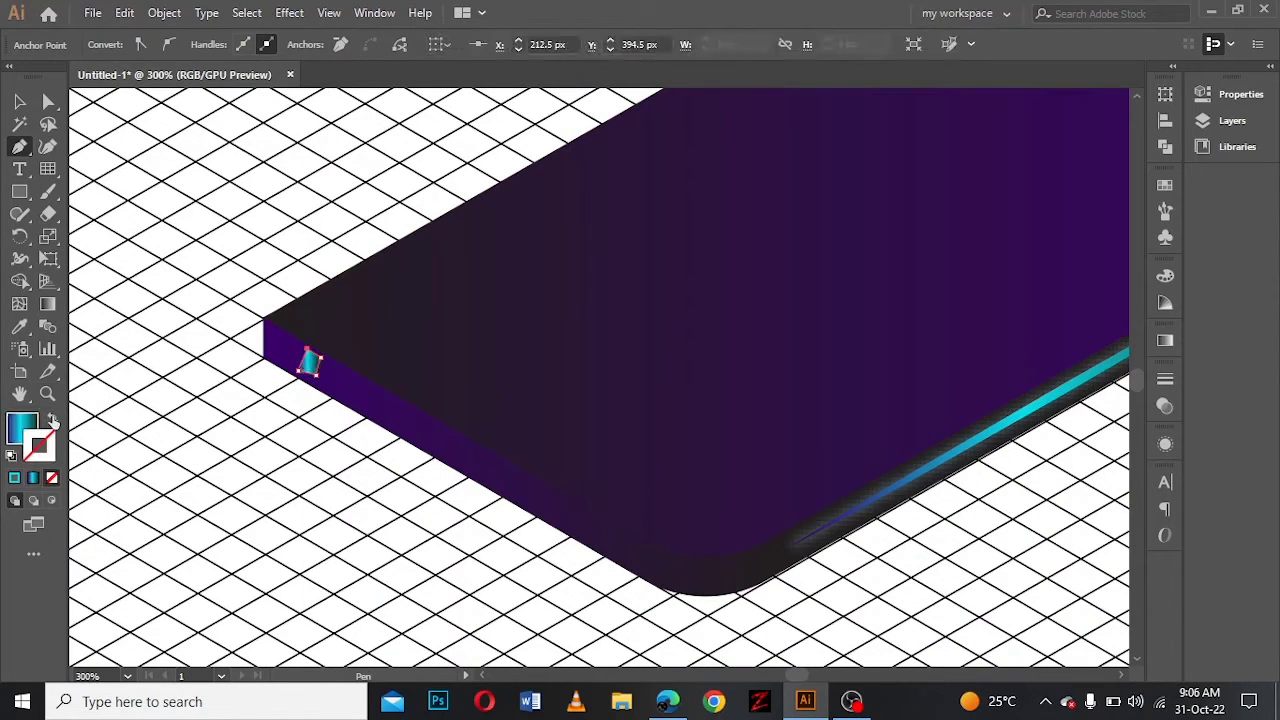
left_click(16, 477)
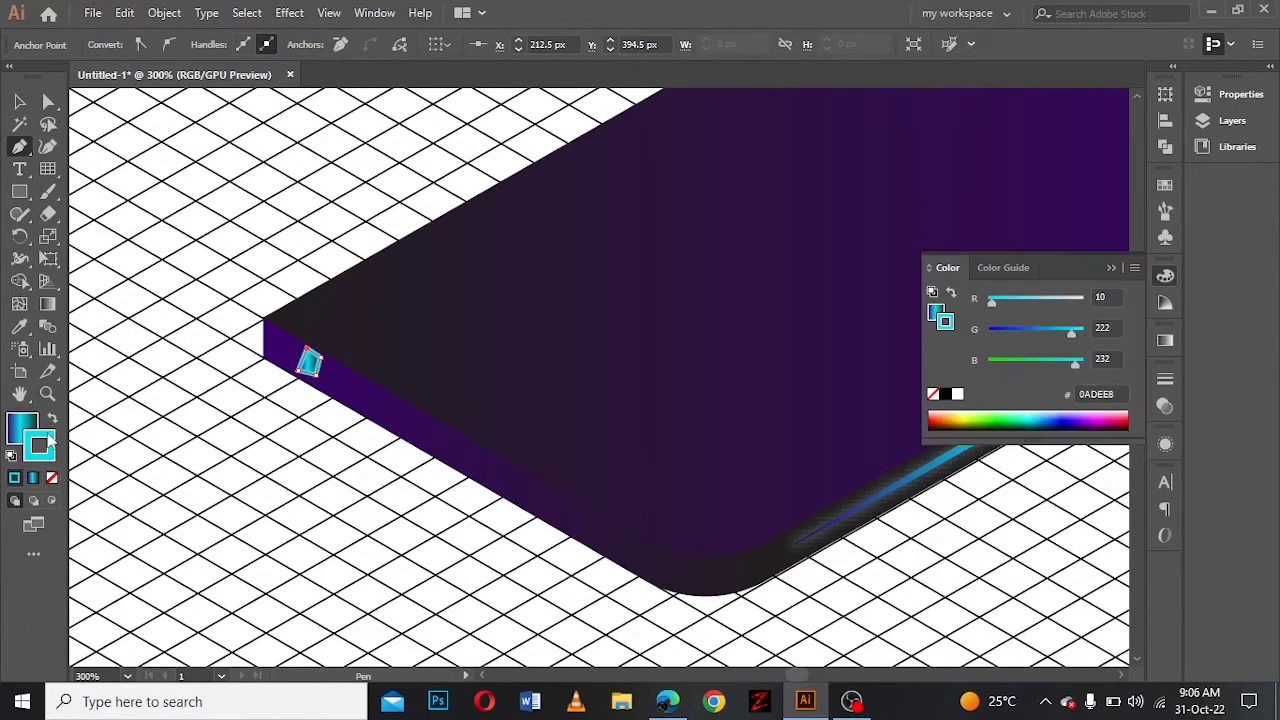
left_click(995, 333)
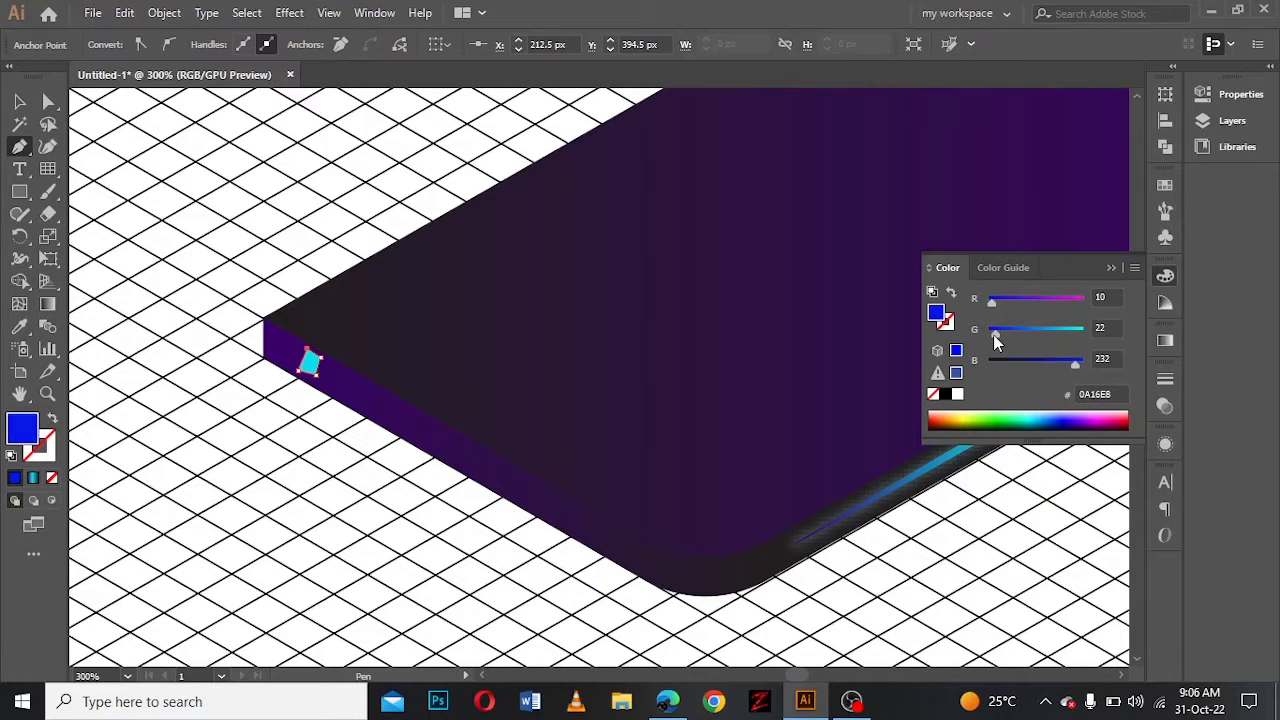
key("Escape")
Step: Adjust the key's four anchors so it aligns with the slab's side face
key("ctrl+plus")
key("ctrl+plus")
key("ctrl+plus")
key("a")
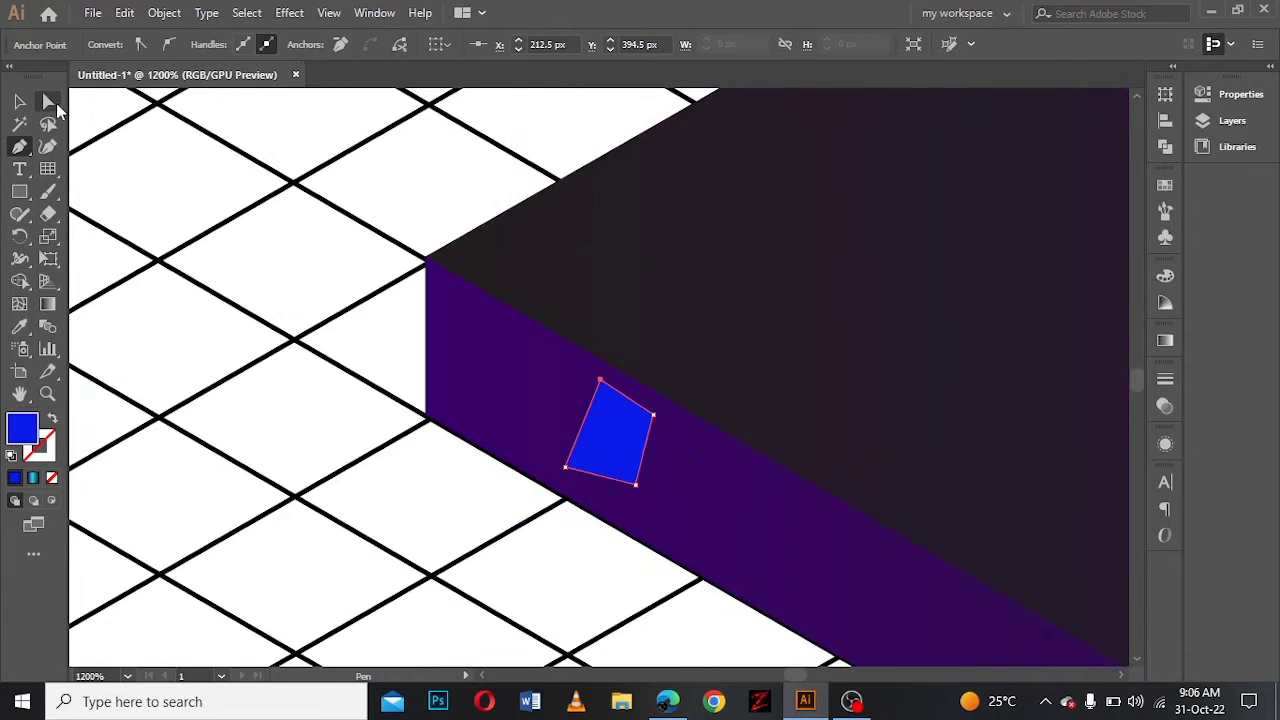
left_click_drag(635, 483, 627, 510)
left_click_drag(653, 413, 679, 424)
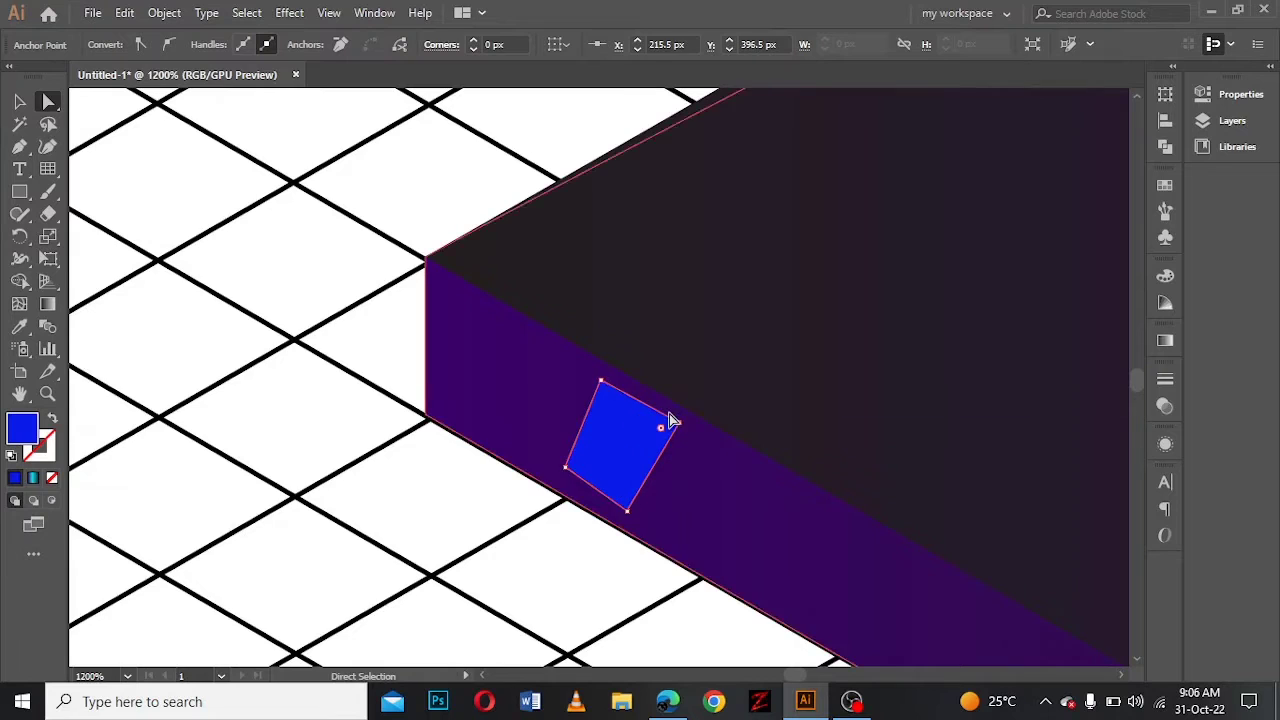
left_click_drag(565, 470, 557, 475)
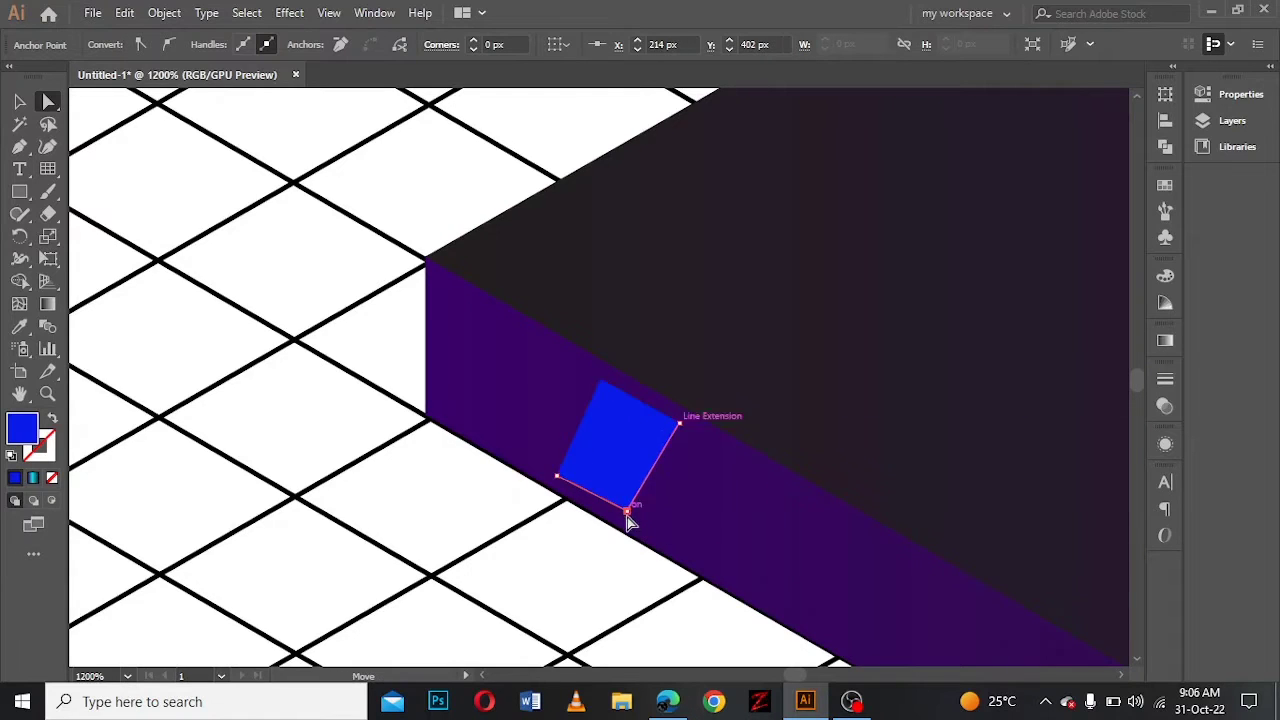
left_click_drag(637, 520, 630, 514)
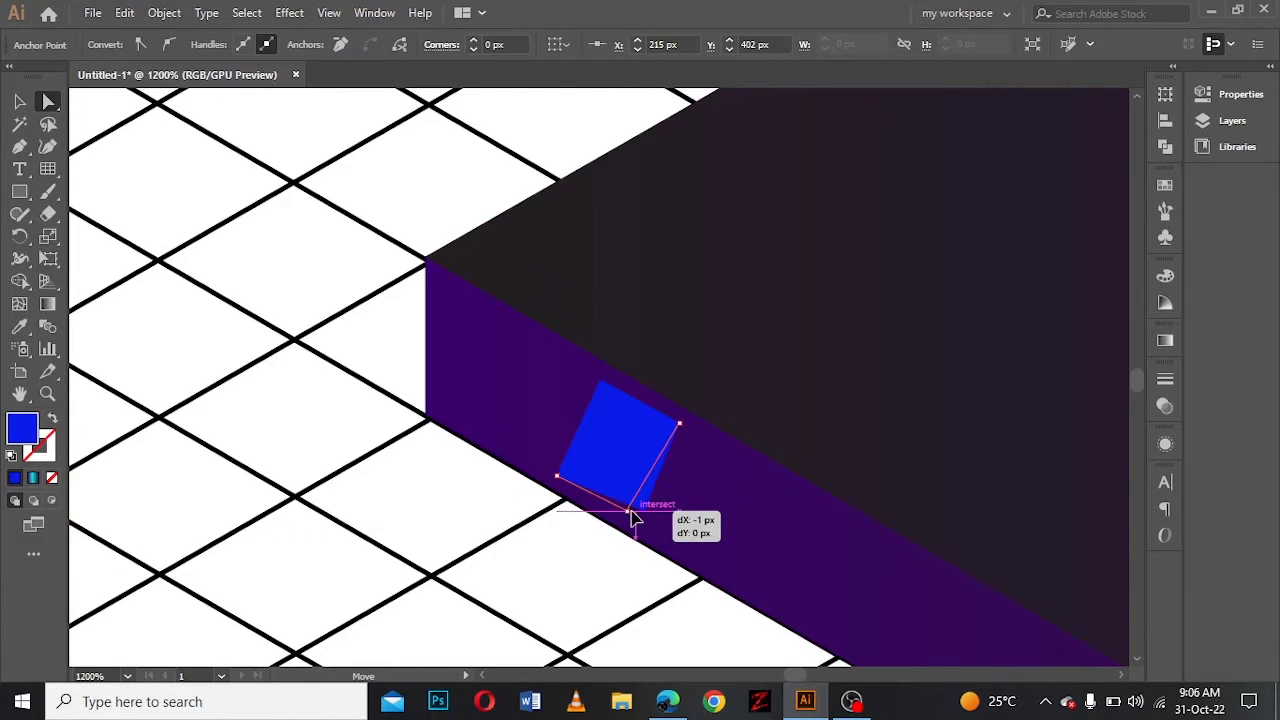
left_click_drag(601, 382, 662, 410)
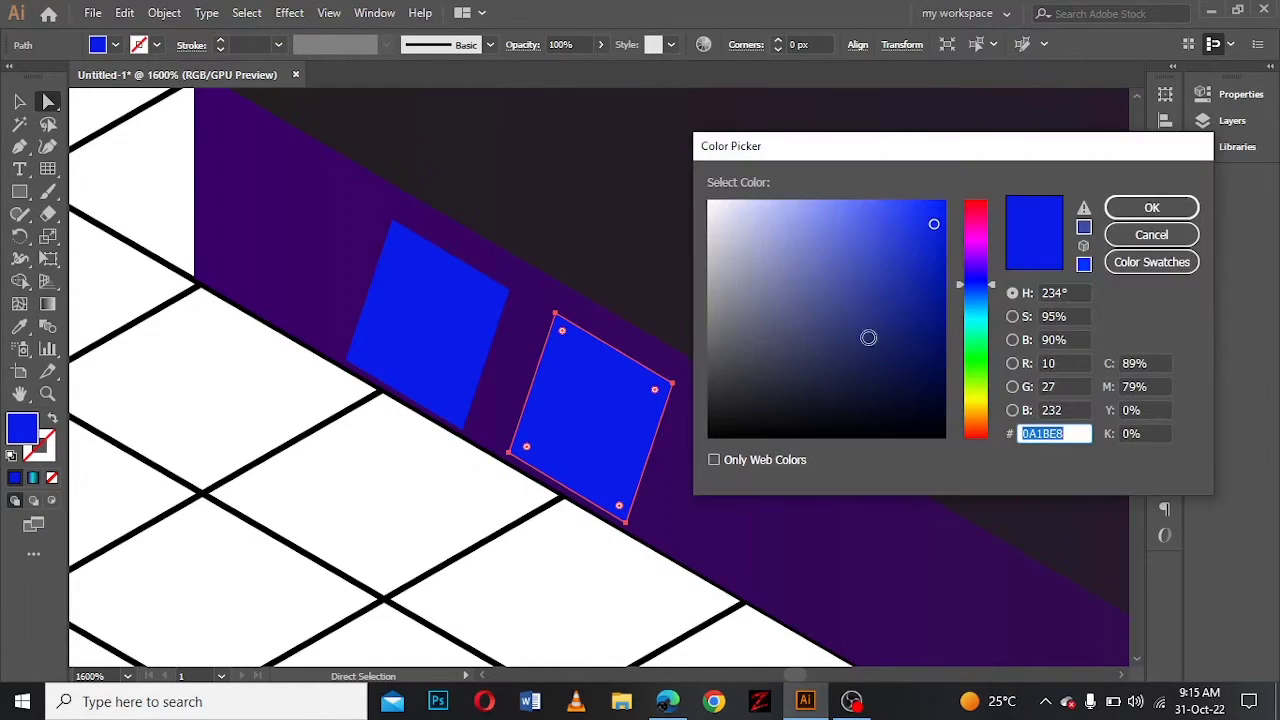
Step: Fill the copied side key with yellow E0E50C and zoom out to see the slab
left_click(990, 404)
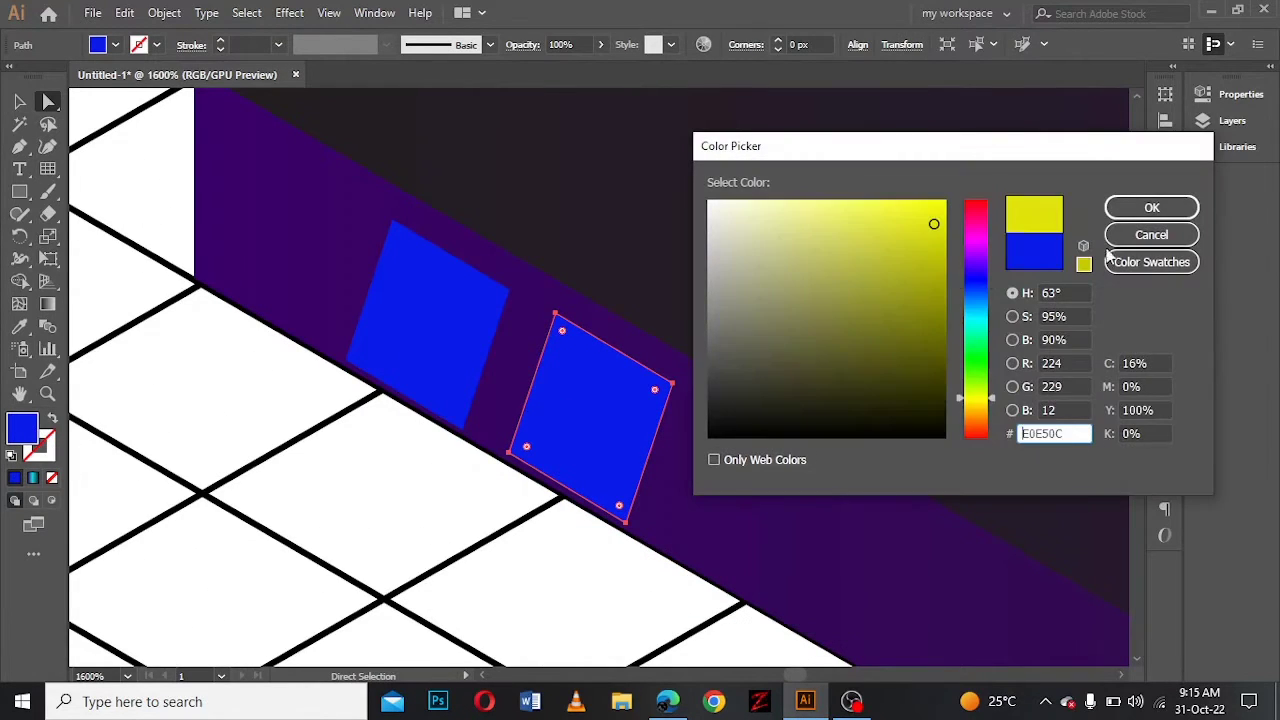
key("Return")
key("ctrl+minus")
key("ctrl+minus")
key("ctrl+minus")
key("ctrl+minus")
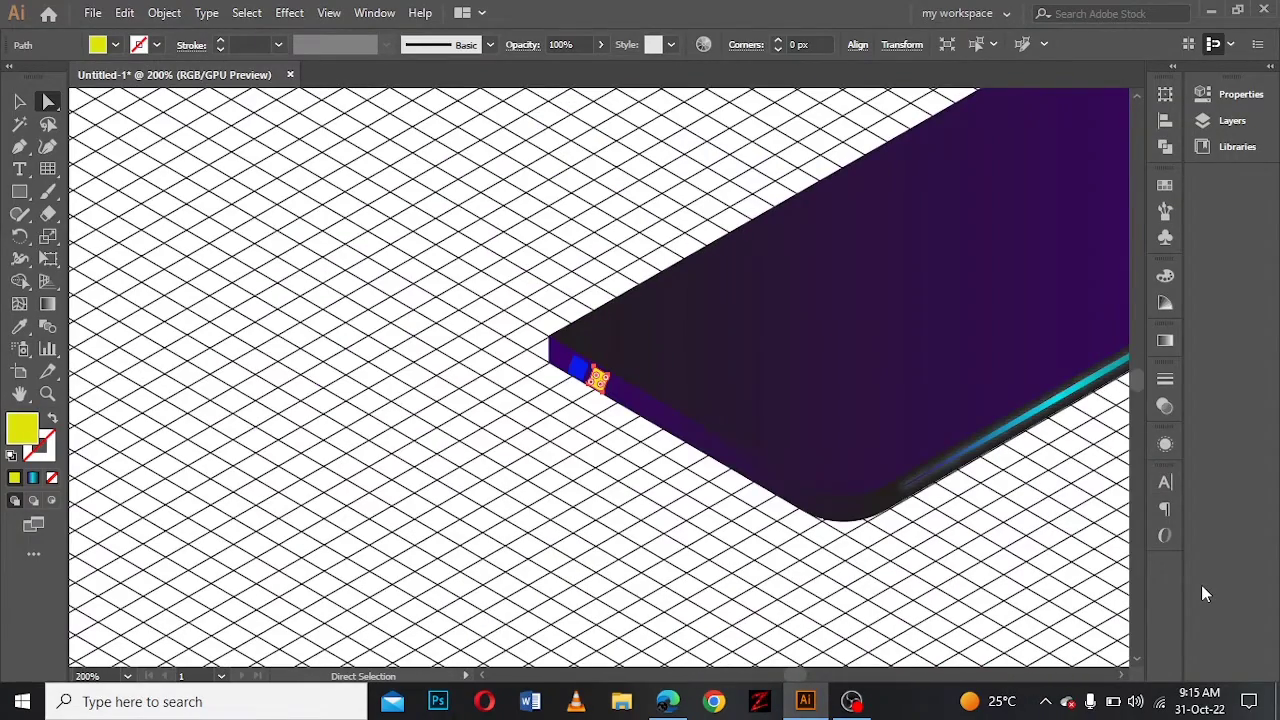
left_click(1122, 676)
left_click(1136, 96)
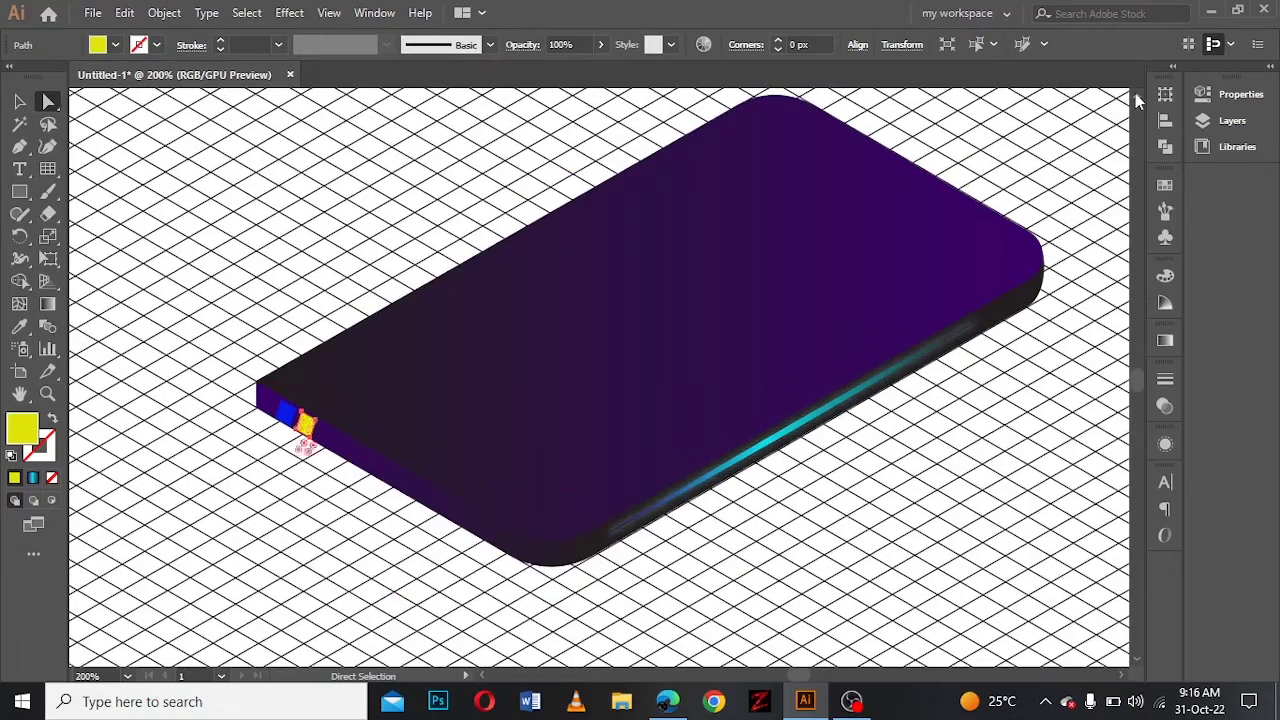
key("ctrl+minus")
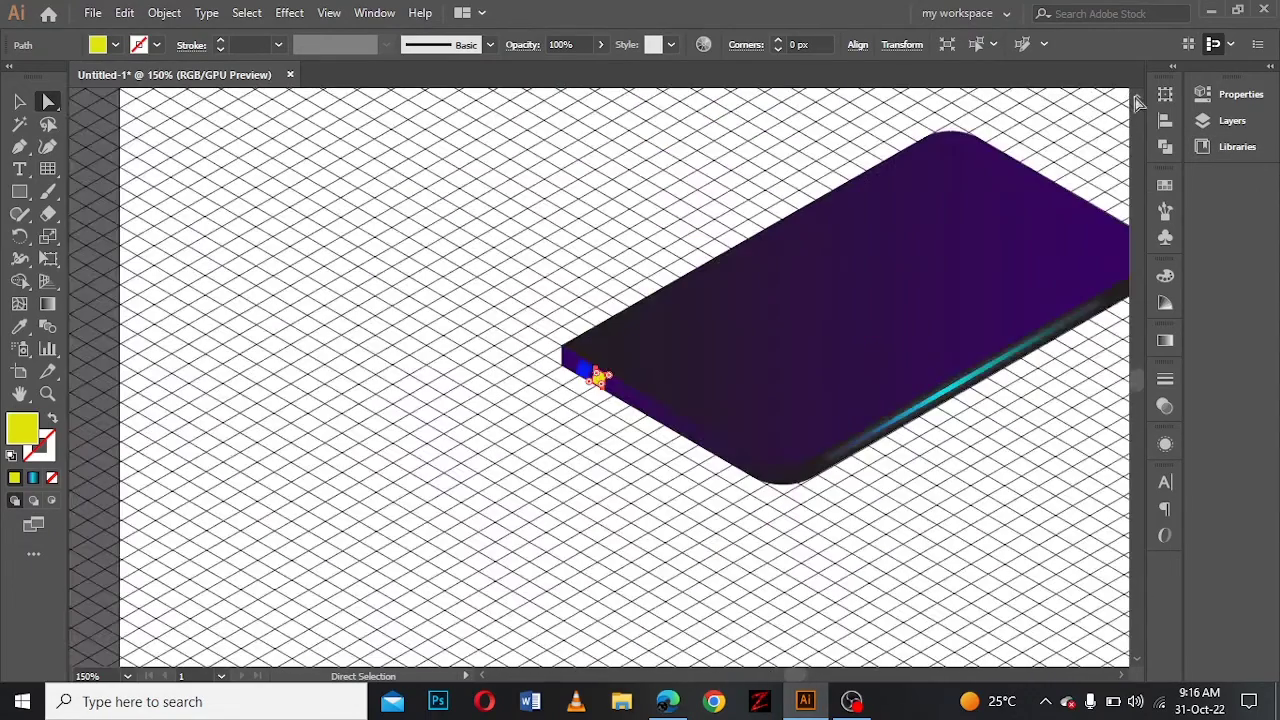
Step: Toggle the top layer's visibility in the Layers panel and add a new layer for the touchpad
left_click(1215, 121)
left_click(972, 114)
left_click(972, 114)
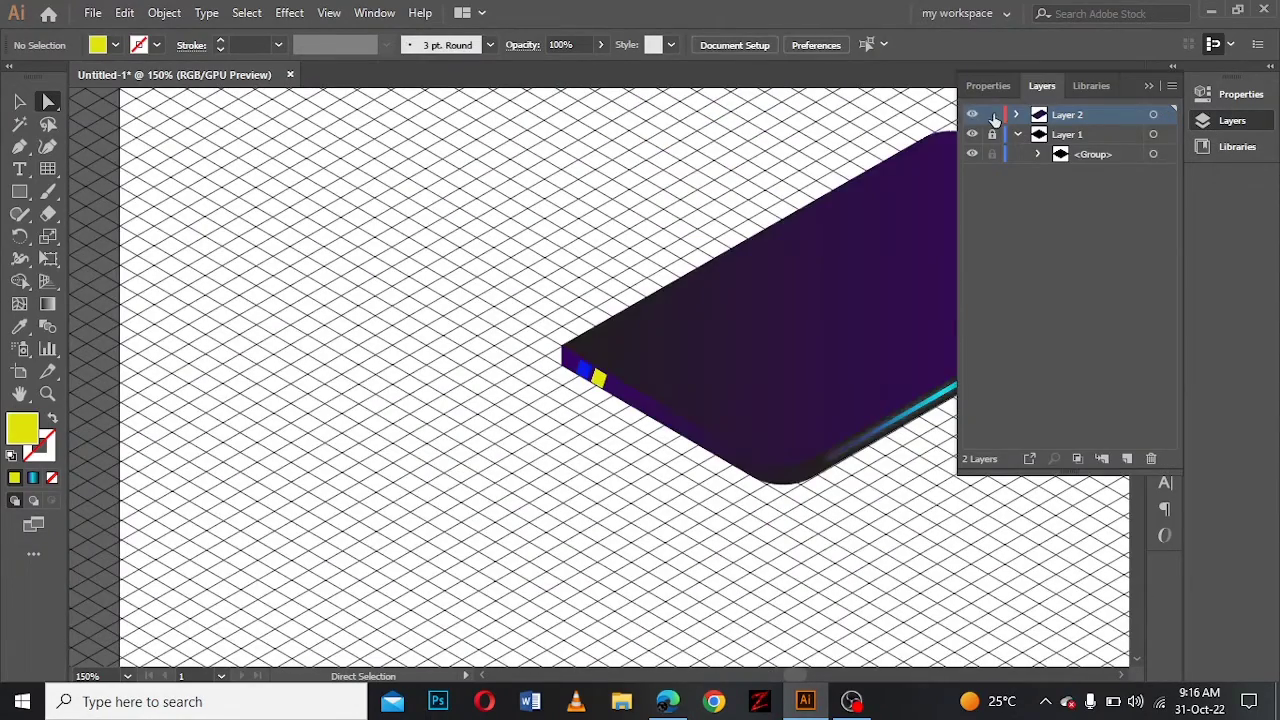
left_click(1126, 458)
double_click(1115, 86)
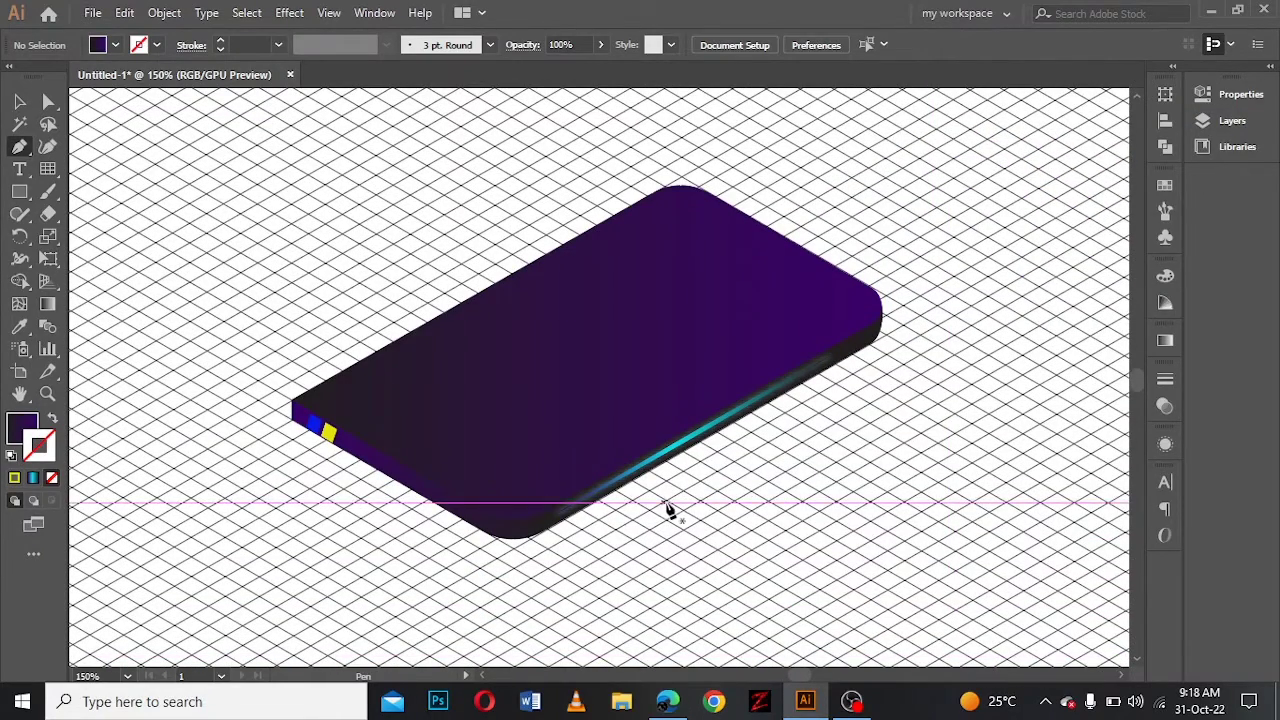
Step: Draw a closed isometric parallelogram touchpad outline with the Pen tool
left_click(667, 498)
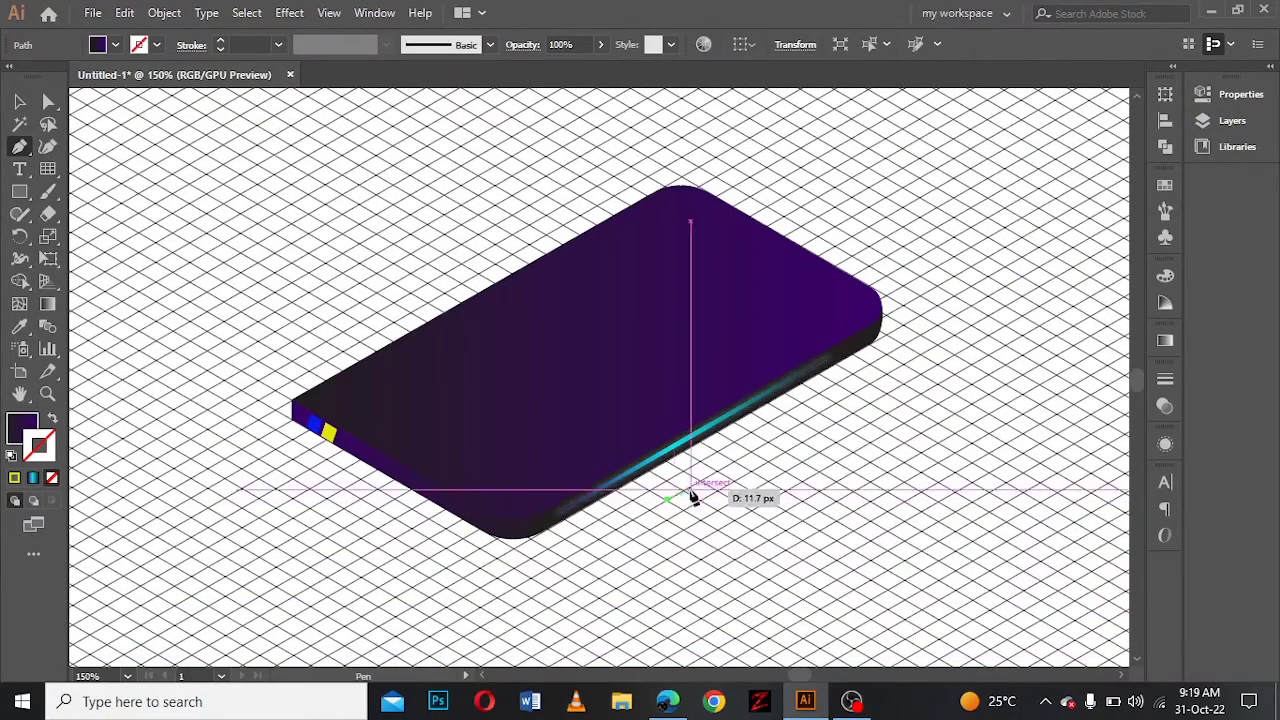
left_click(788, 440)
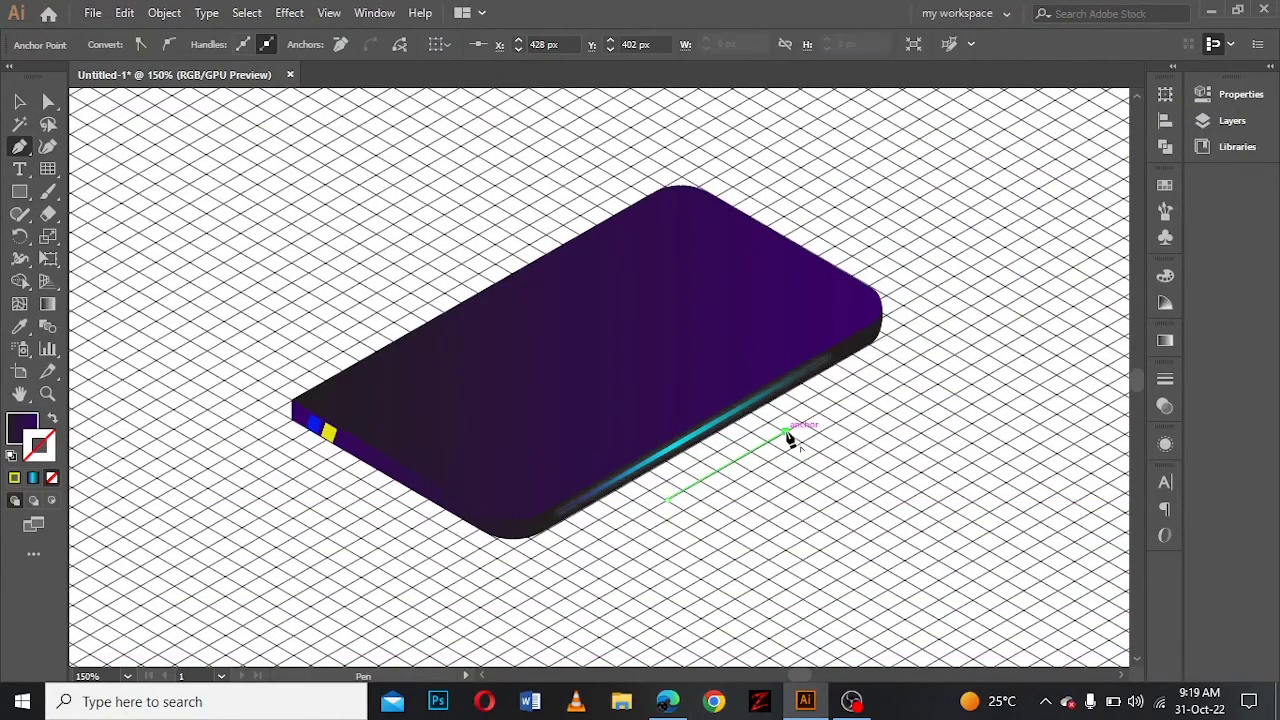
left_click(834, 463)
left_click(716, 530)
left_click(667, 498)
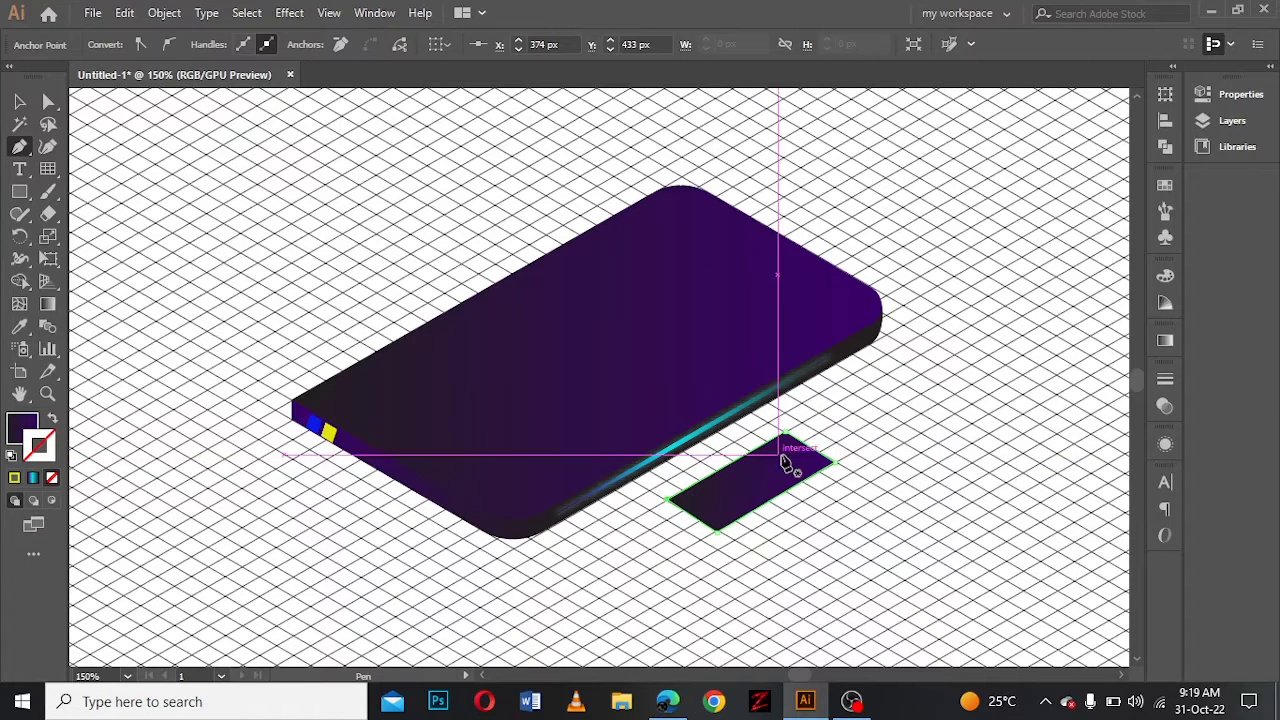
Step: Round the parallelogram's corners into a pill shape and move it onto the laptop body
left_click(47, 103)
left_click_drag(695, 505, 719, 508)
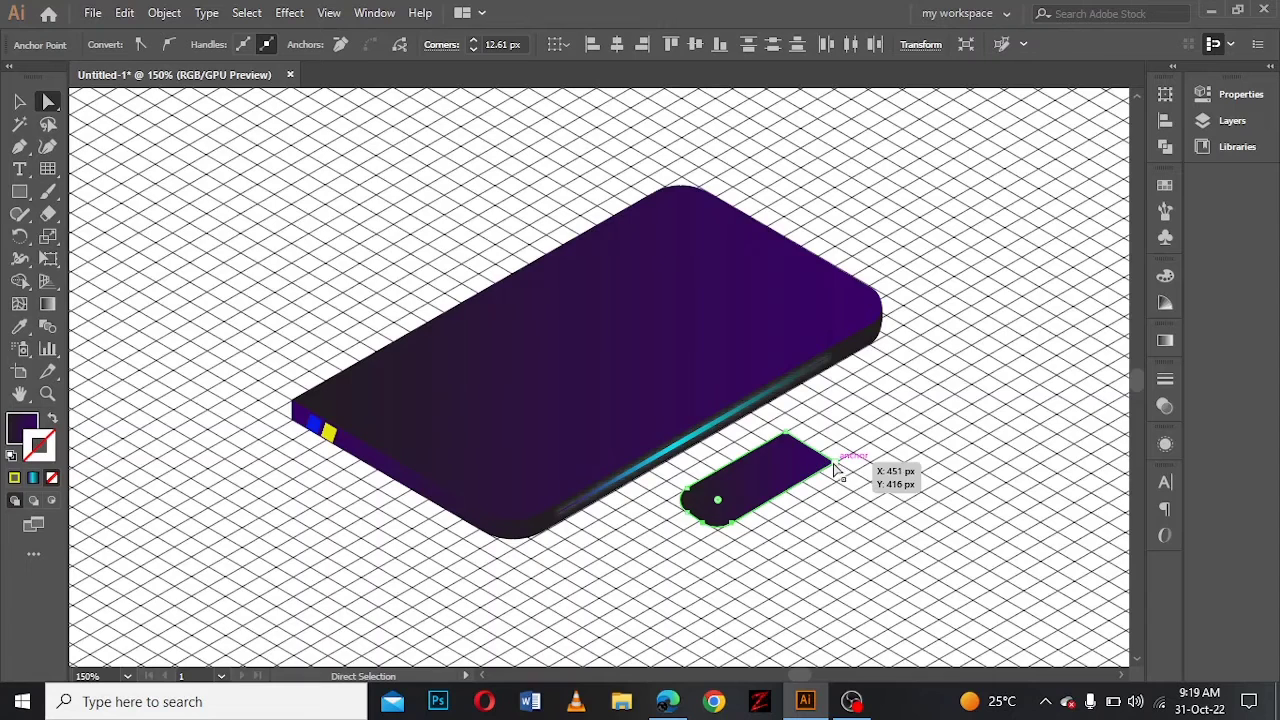
left_click(836, 467)
key("ctrl+equal")
left_click_drag(568, 381, 531, 392)
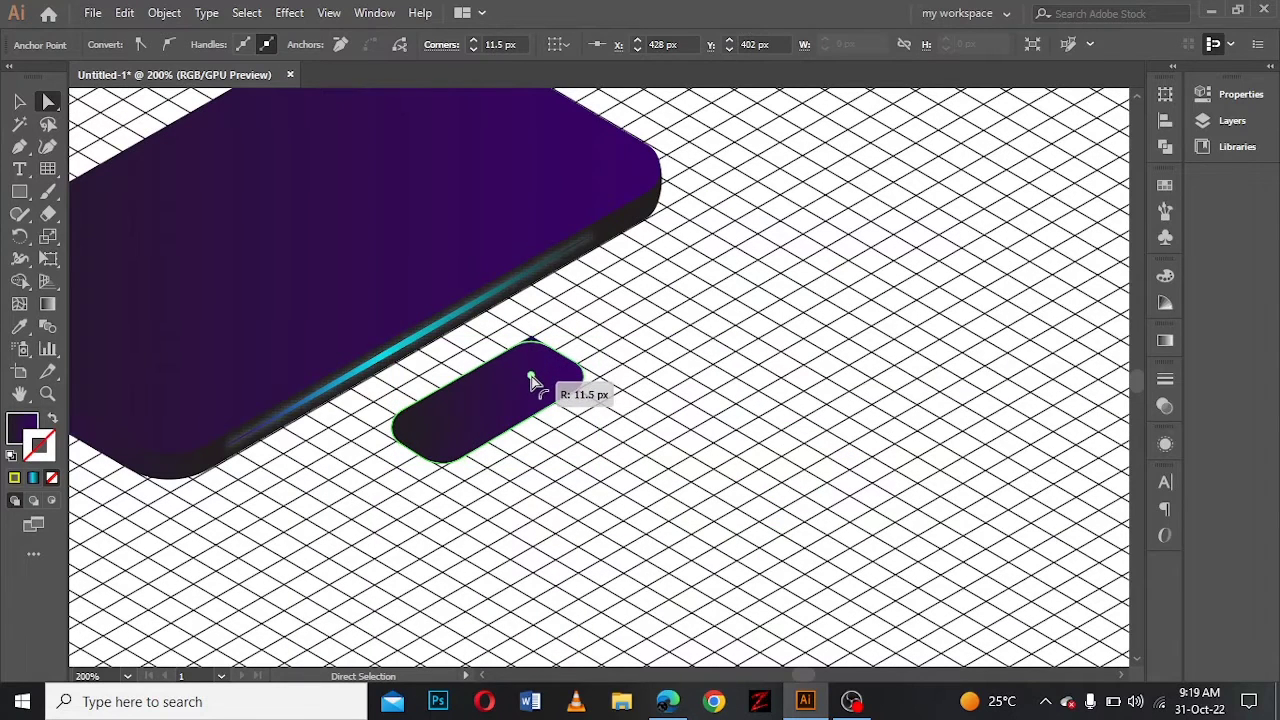
key("v")
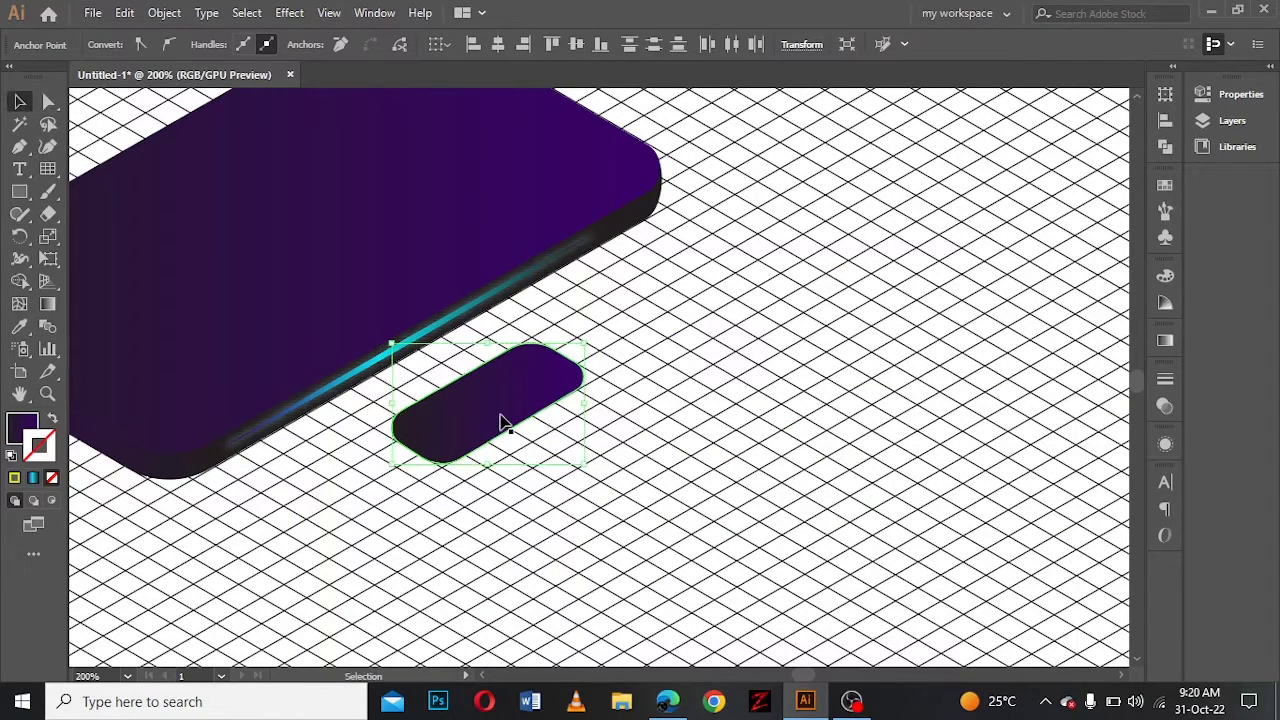
mouse_move(503, 421)
left_mouse_down()
mouse_move(389, 297)
mouse_move(405, 305)
left_mouse_up()
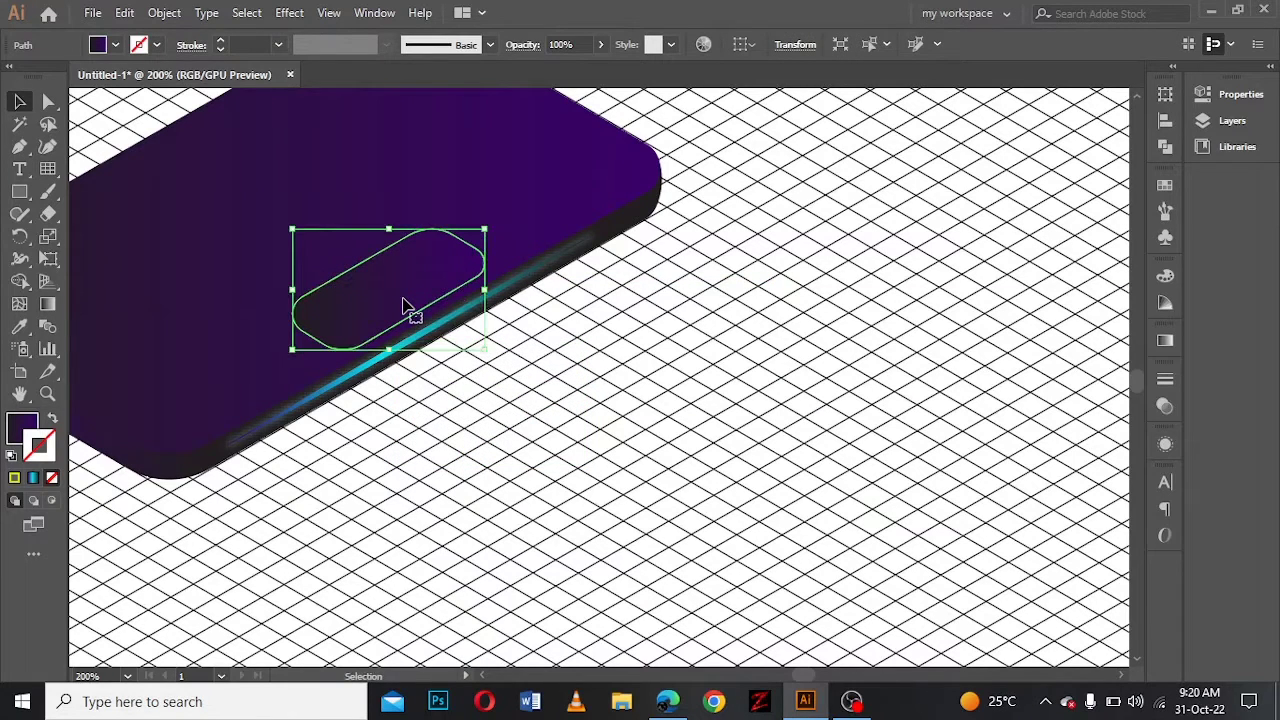
Step: Turn the touchpad copy into an outline, cut it with Scissors and delete two pieces
left_click(53, 420)
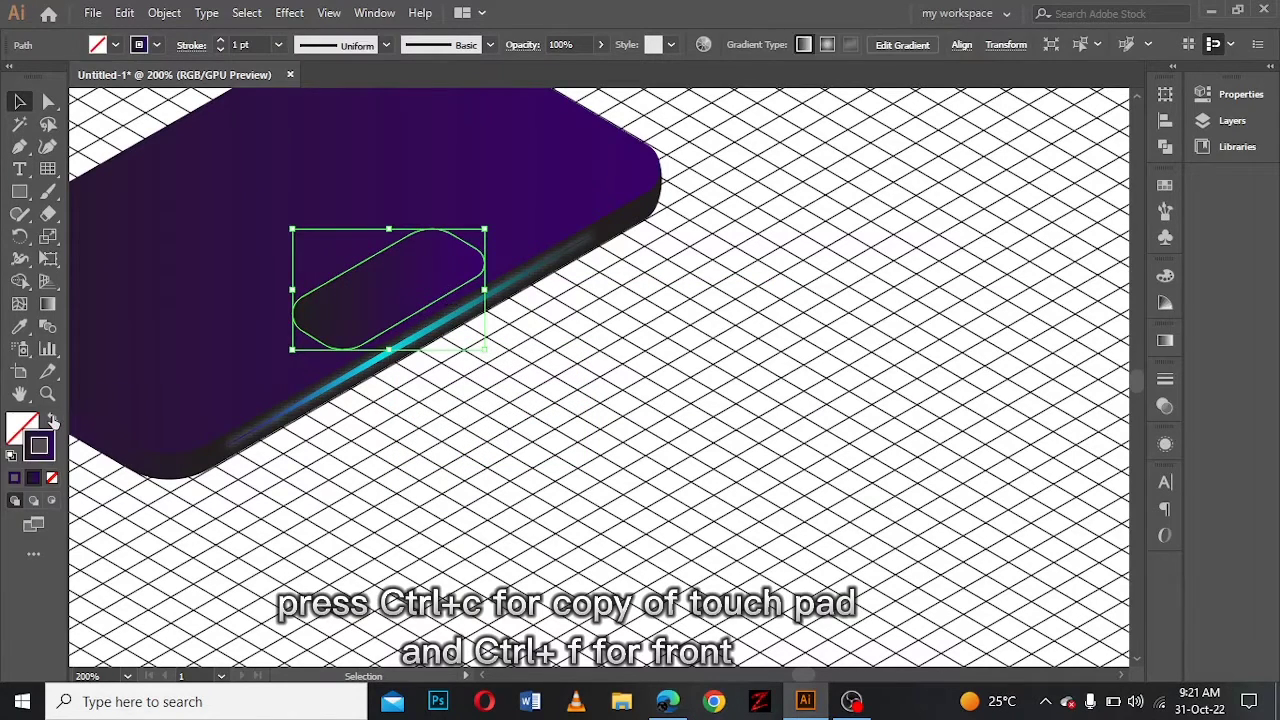
left_click(48, 213)
left_click(157, 237)
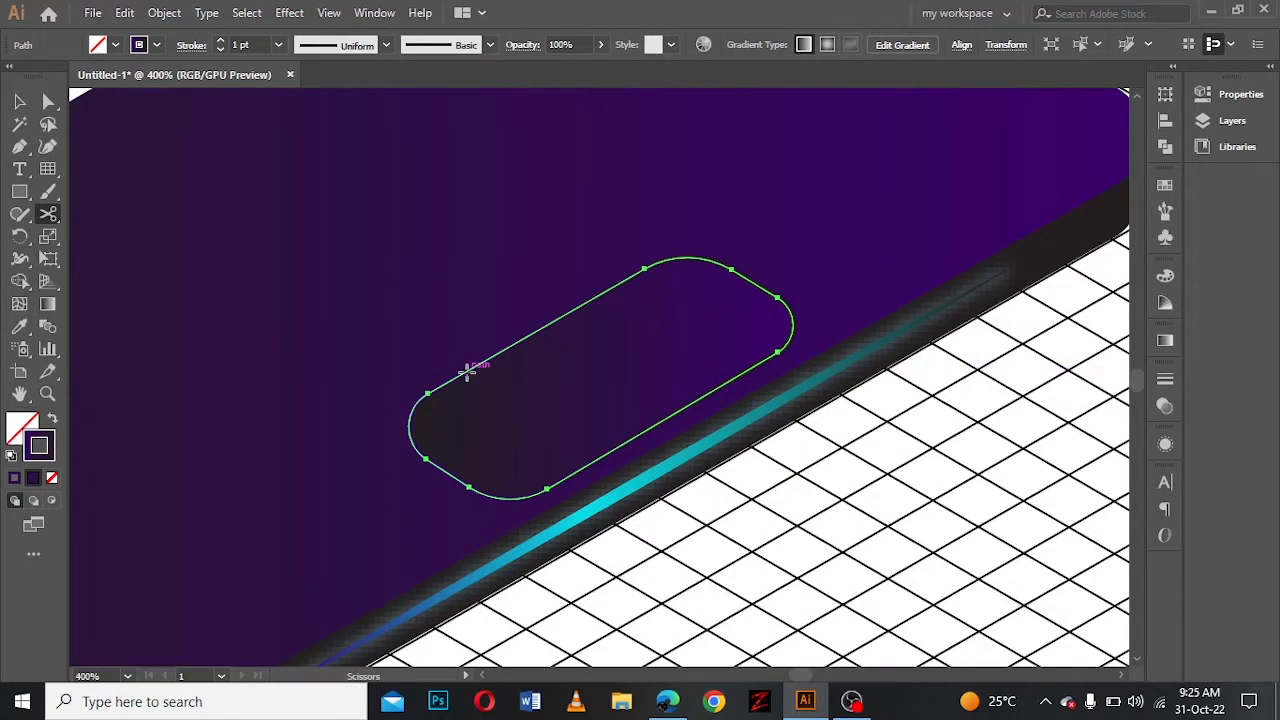
left_click(474, 368)
left_click(578, 470)
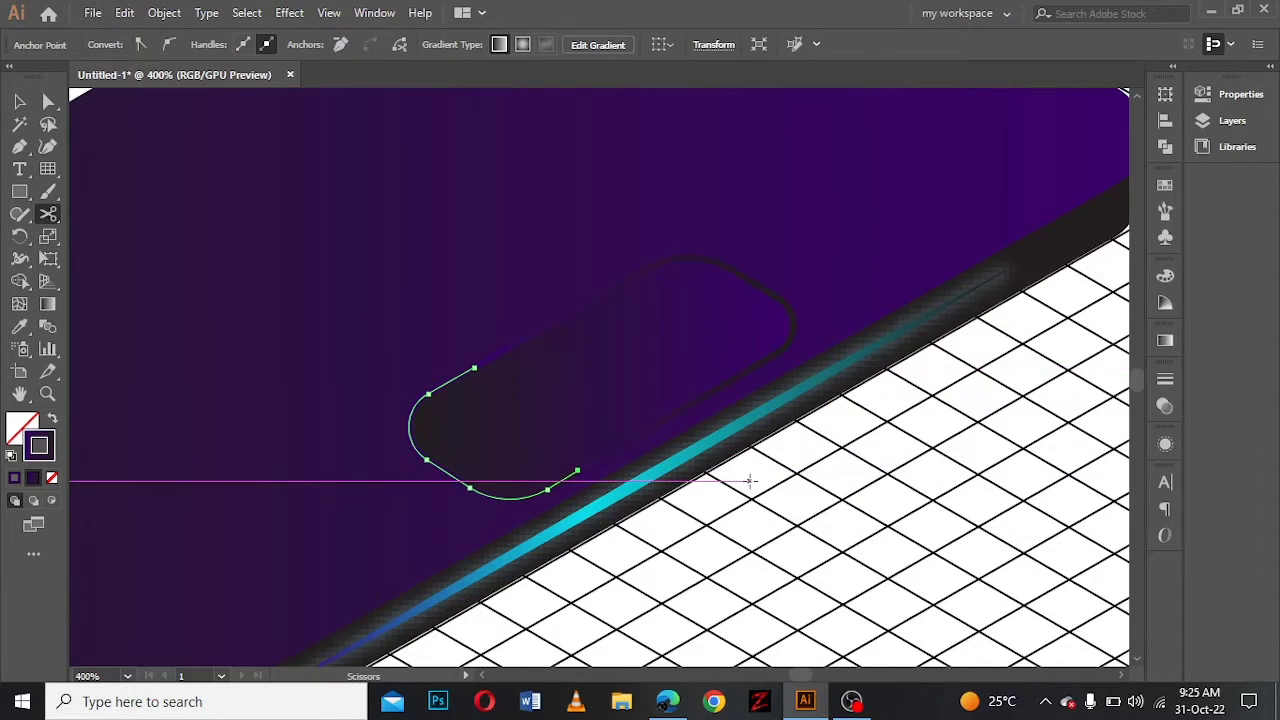
key("v")
key("Delete")
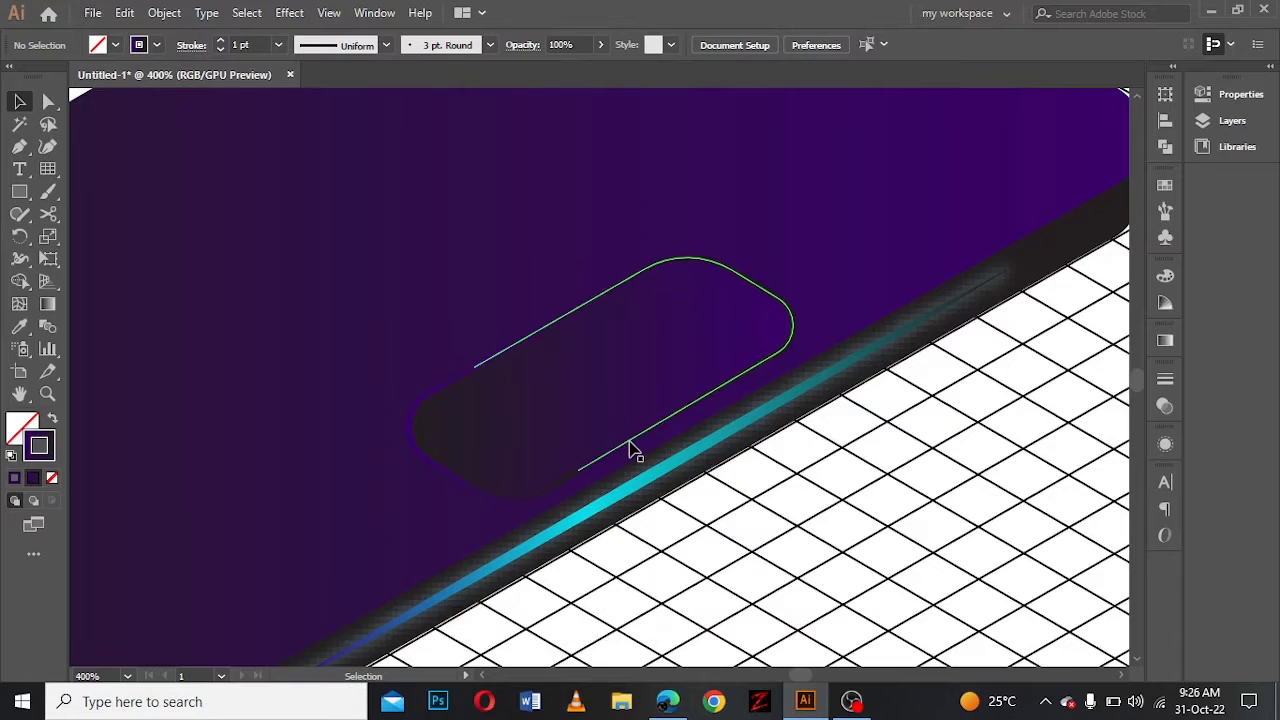
left_click(626, 447)
key("Delete")
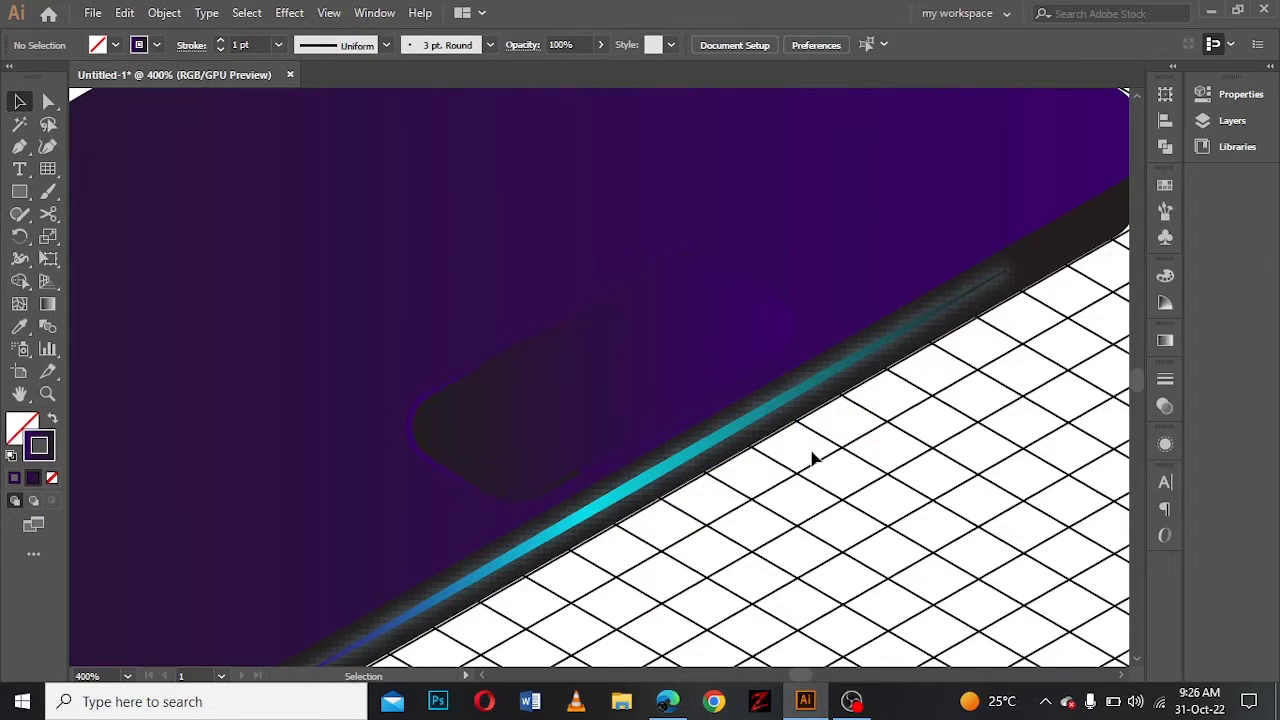
Step: Give the remaining 0.5 pt edge stroke a tapered width profile
left_click(678, 425)
left_click(418, 450)
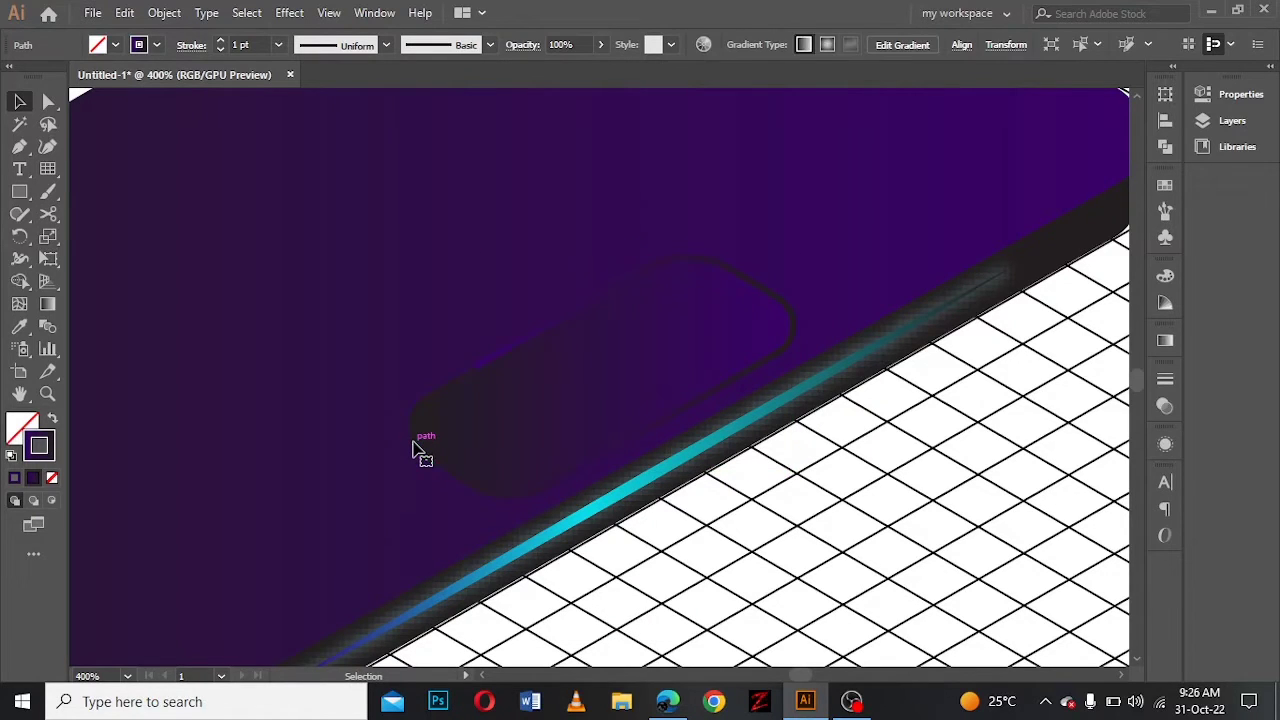
left_click(512, 372)
left_click(388, 45)
left_click(325, 113)
left_click(912, 423)
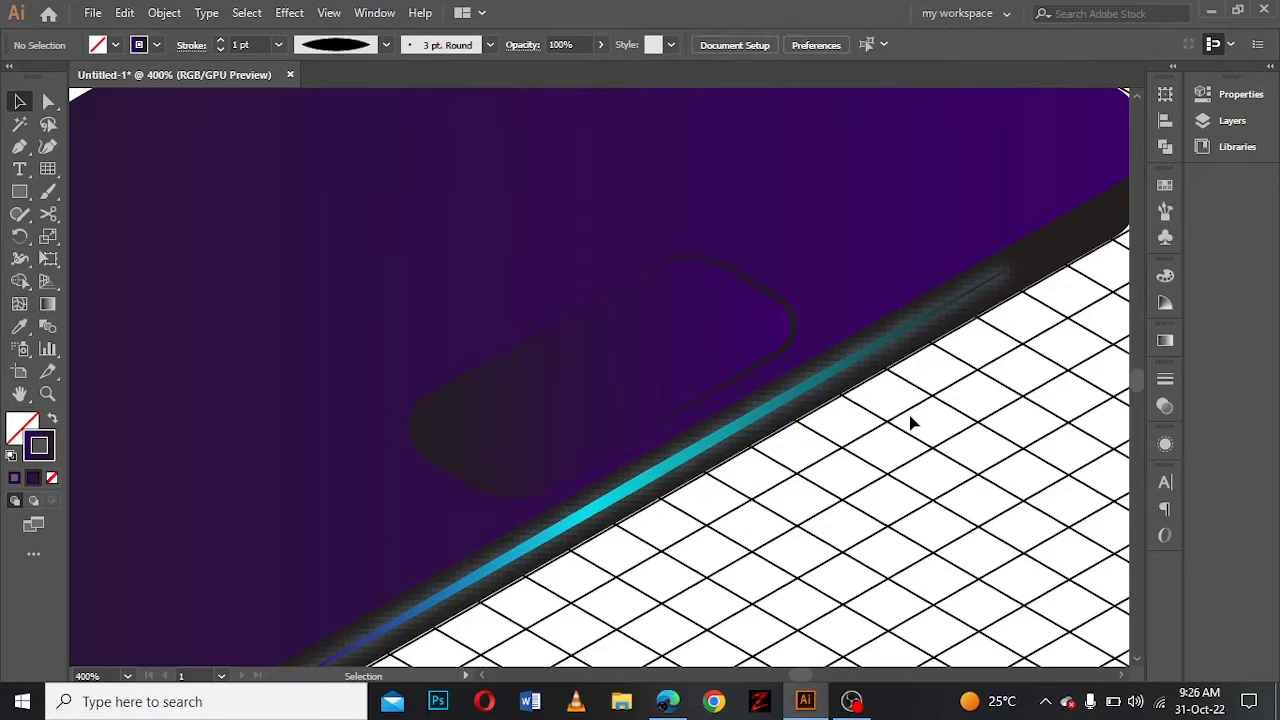
left_click(797, 325)
left_click(903, 414)
left_click(790, 358)
left_click(850, 427)
key("ctrl+minus")
key("ctrl+minus")
key("ctrl+minus")
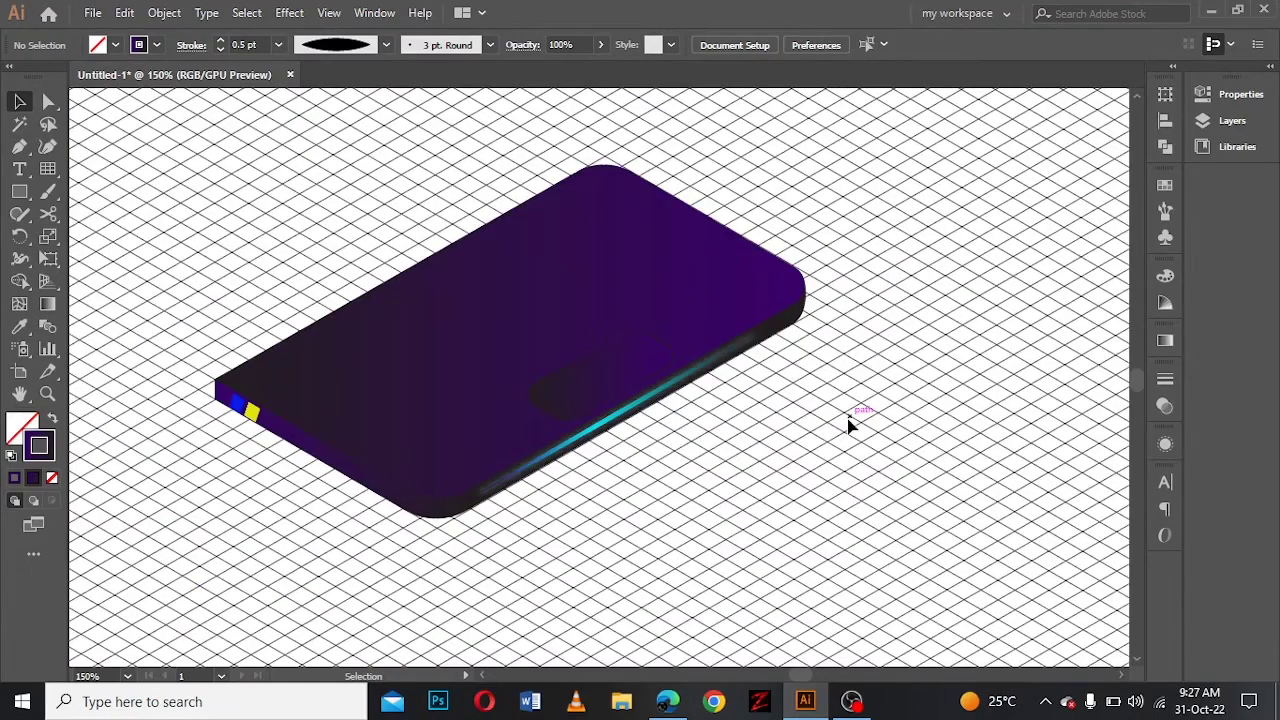
Step: Draw a small key rectangle above the laptop with a purple 39006A fill
scroll(1135, 95, "up", 2)
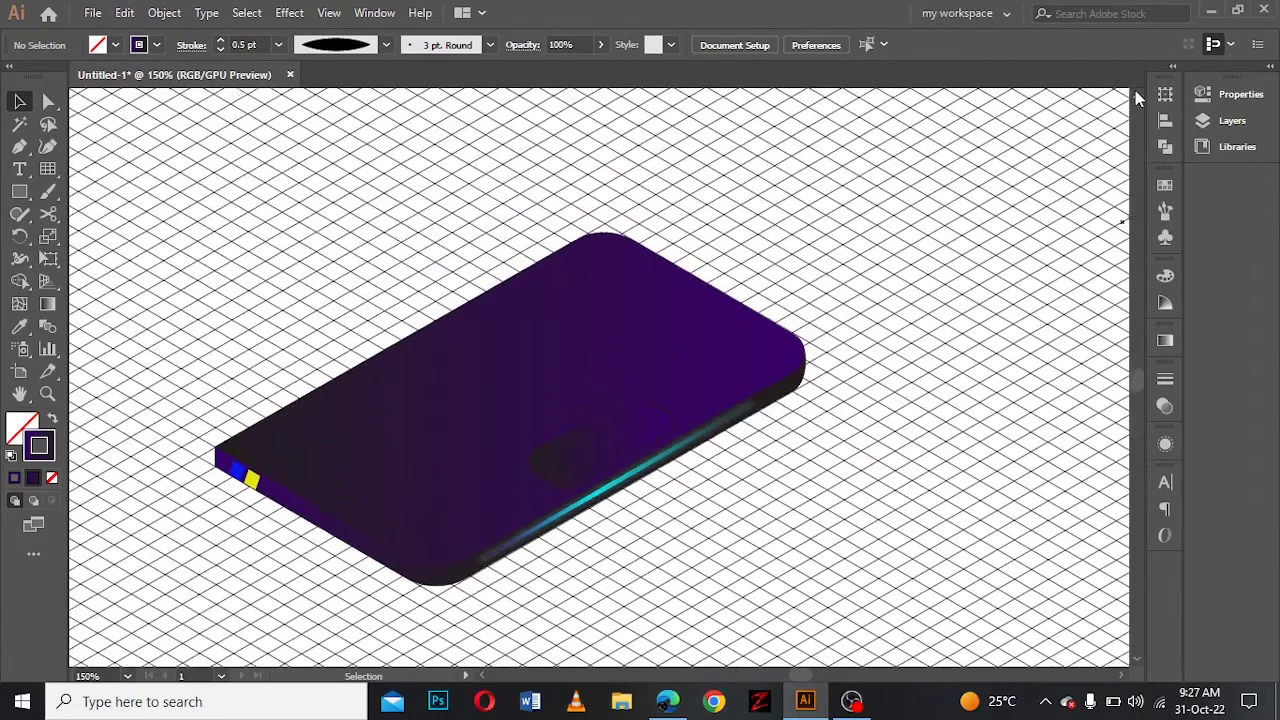
scroll(1135, 97, "up", 3)
key("m")
left_click_drag(265, 177, 320, 208)
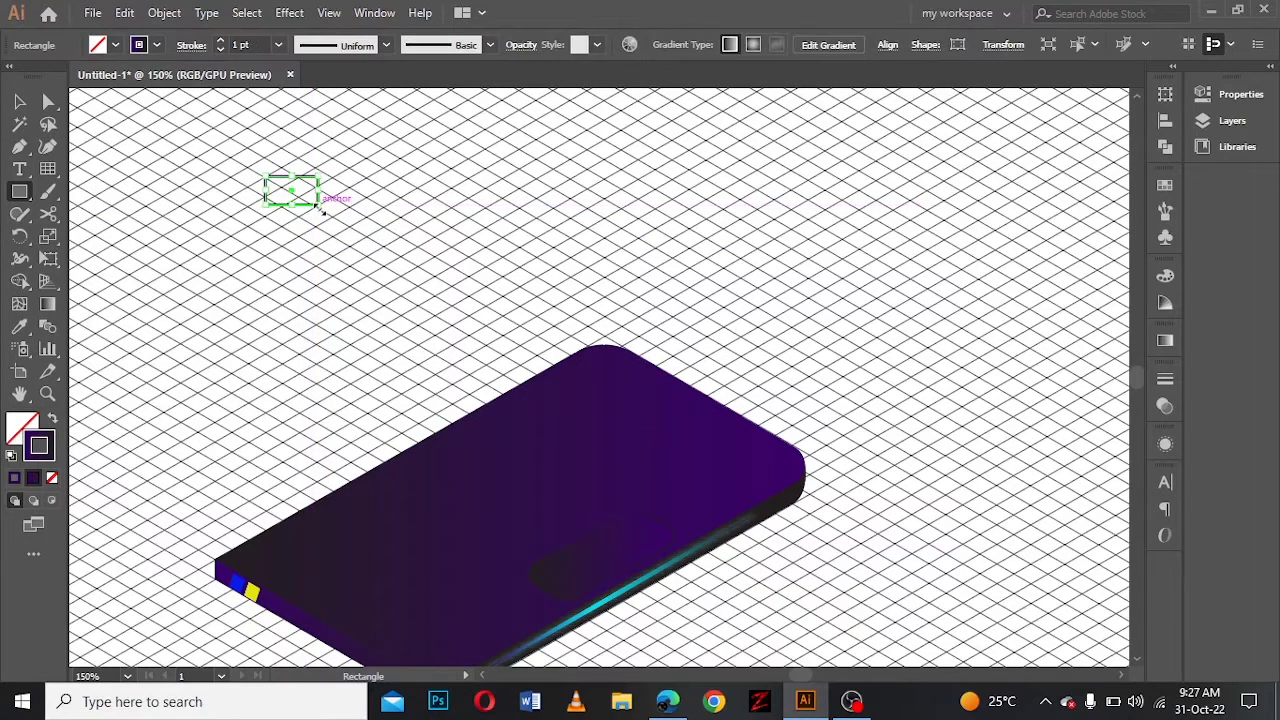
left_click(53, 419)
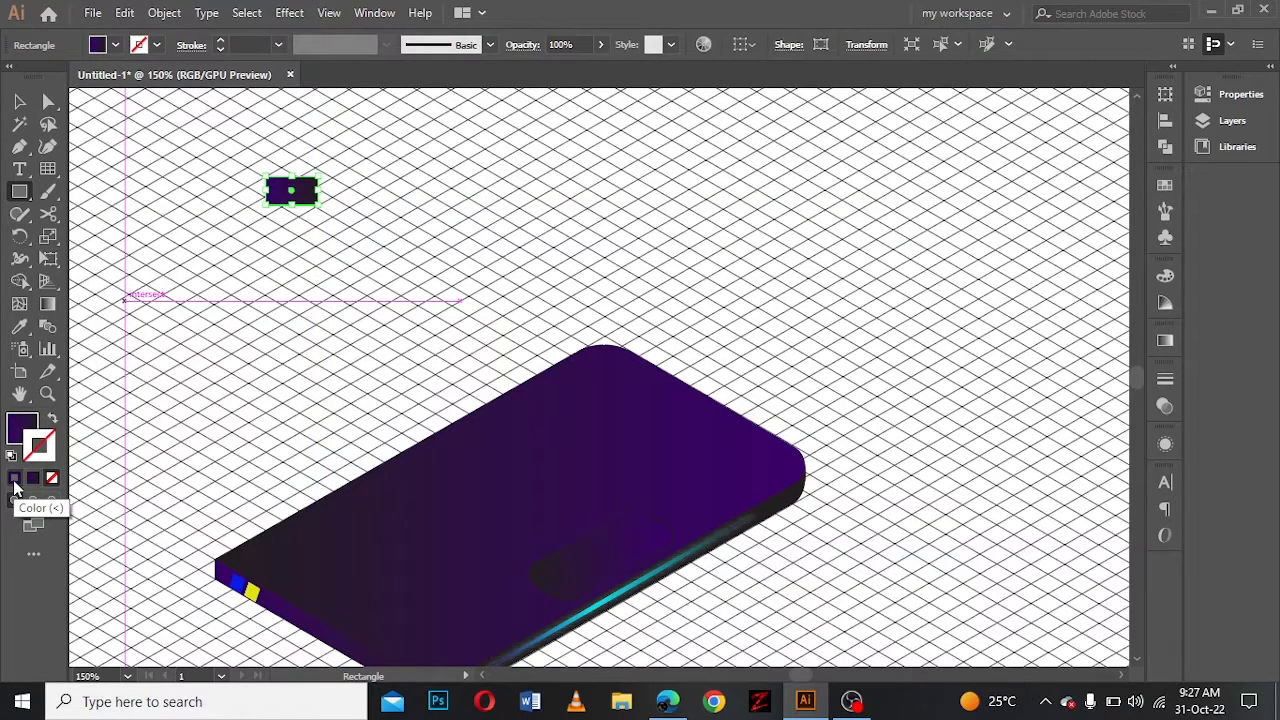
left_click(15, 480)
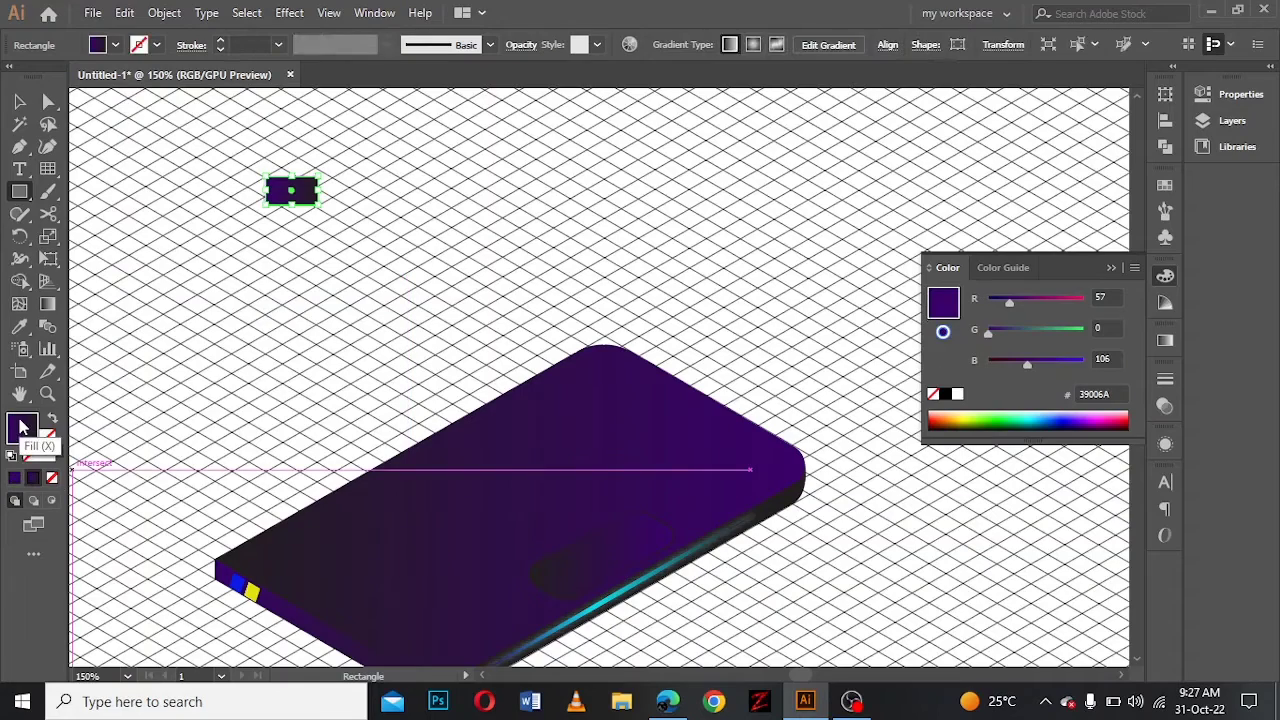
left_click(14, 480)
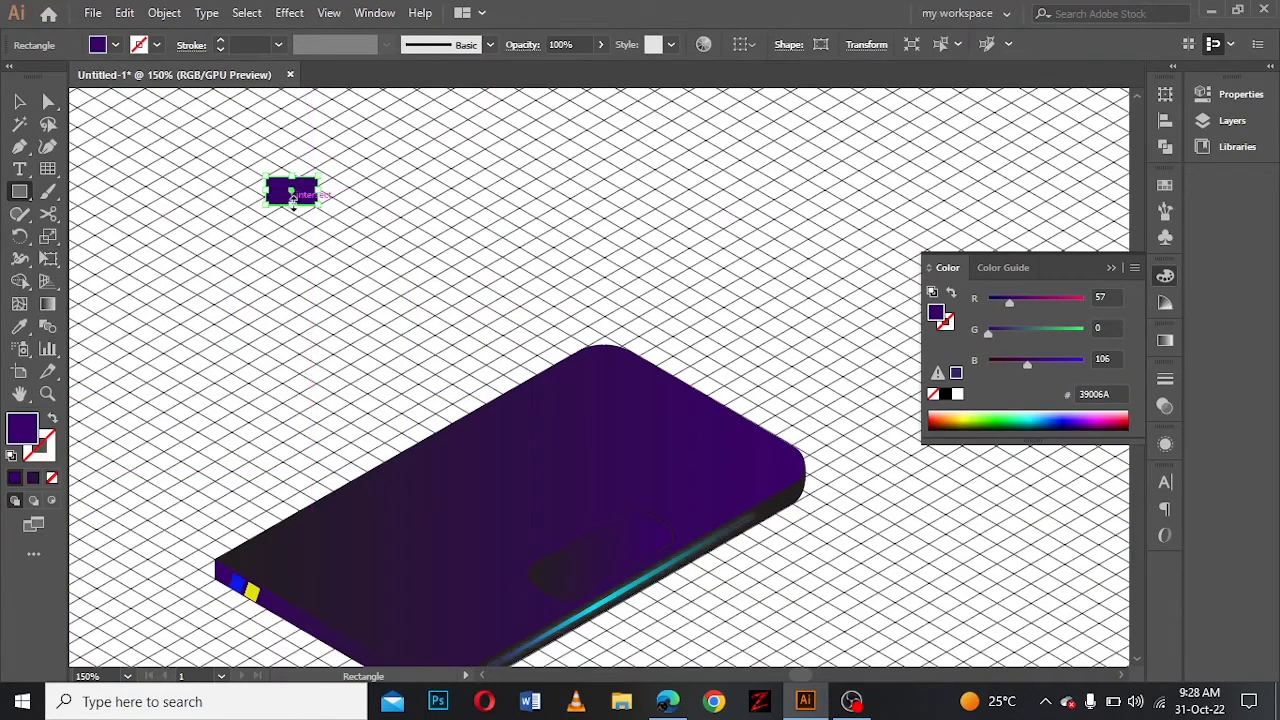
Step: Round both ends of the rectangle into a pill-shaped key
key("ctrl+equal")
scroll(1122, 678, "right", 5)
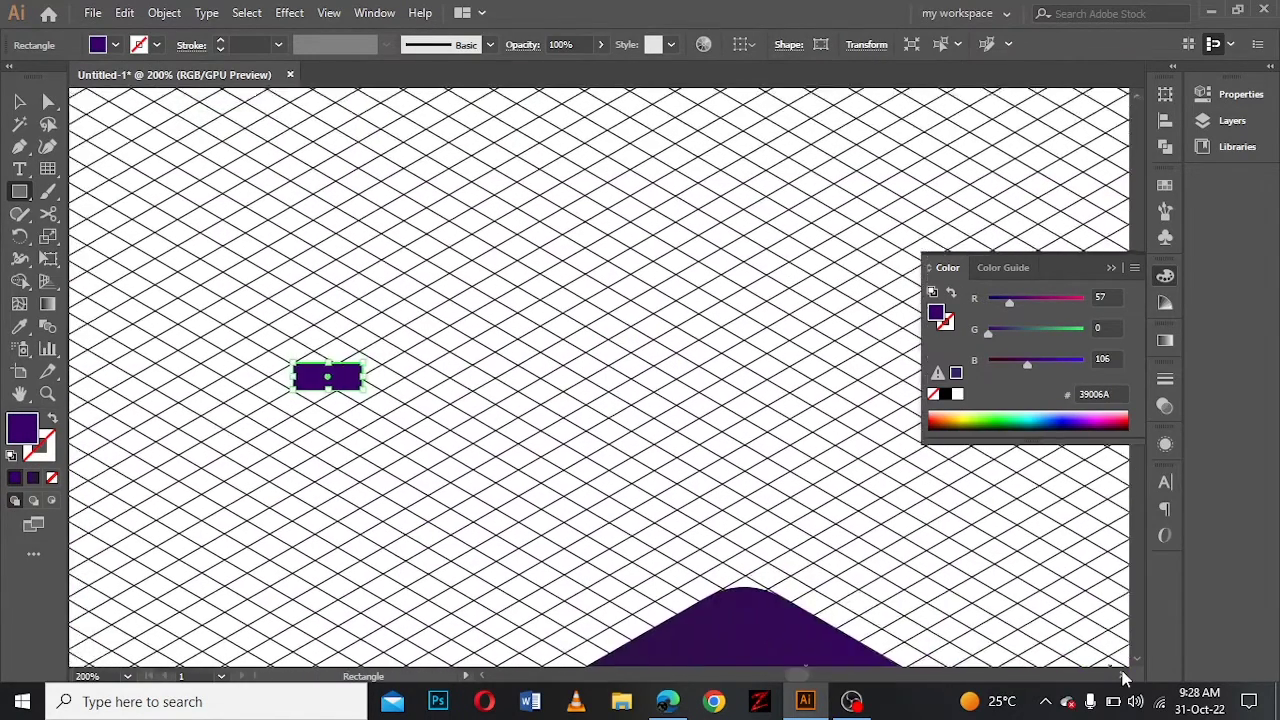
scroll(1122, 678, "right", 5)
left_click(49, 102)
left_click(250, 366)
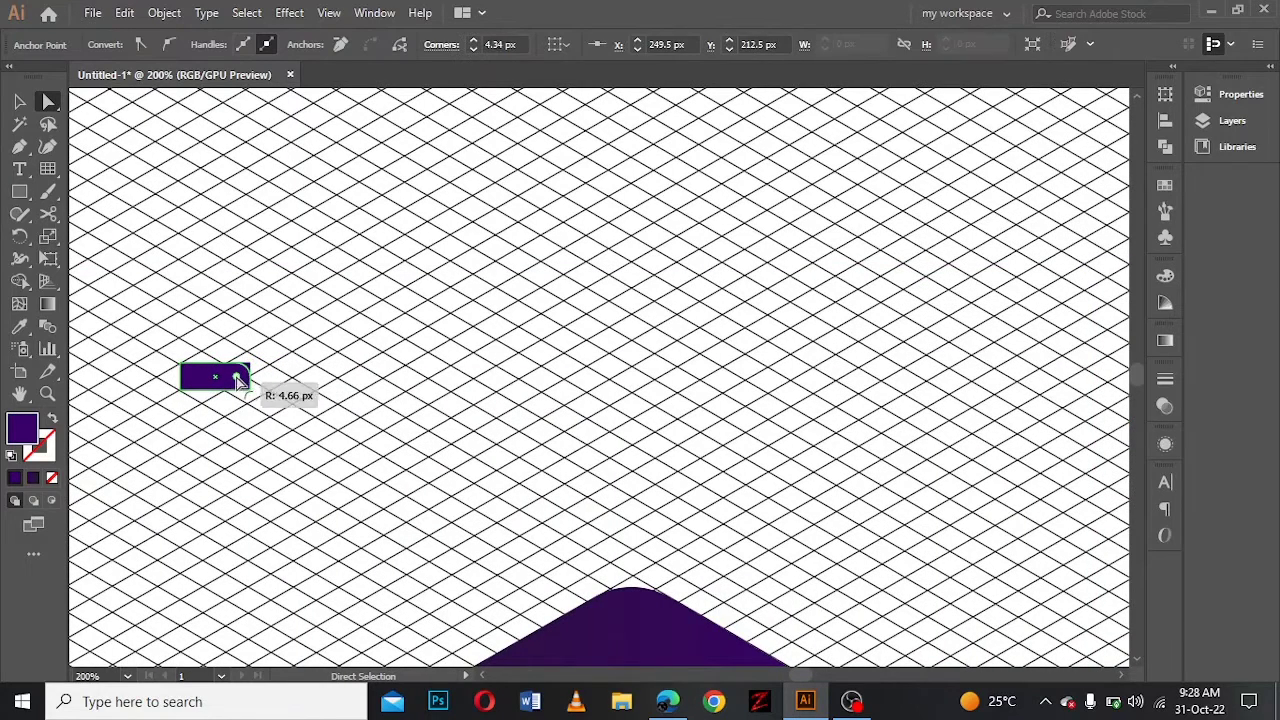
mouse_move(243, 379)
left_mouse_down()
mouse_move(206, 375)
mouse_move(297, 388)
left_mouse_up()
left_click(277, 379)
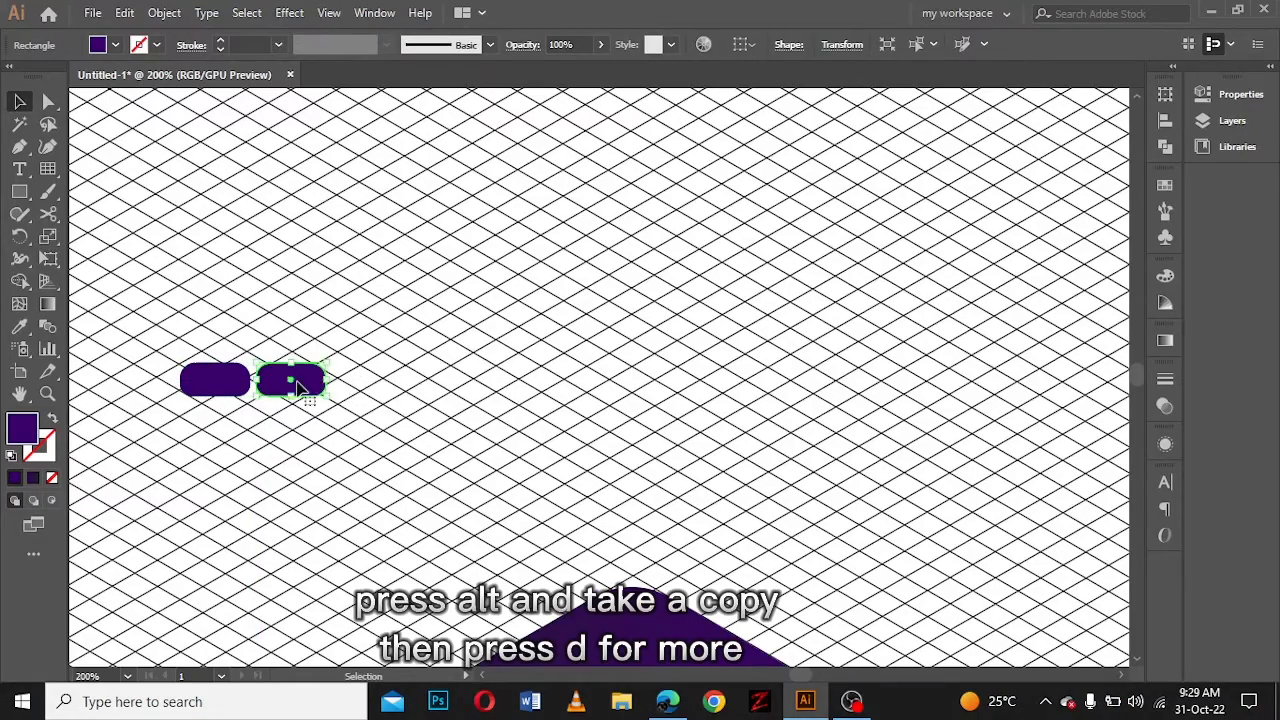
Step: Duplicate the pill key into a row of fourteen and move the row upward
key("ctrl+d")
key("ctrl+d")
key("ctrl+d")
key("ctrl+minus")
key("ctrl+d")
key("ctrl+d")
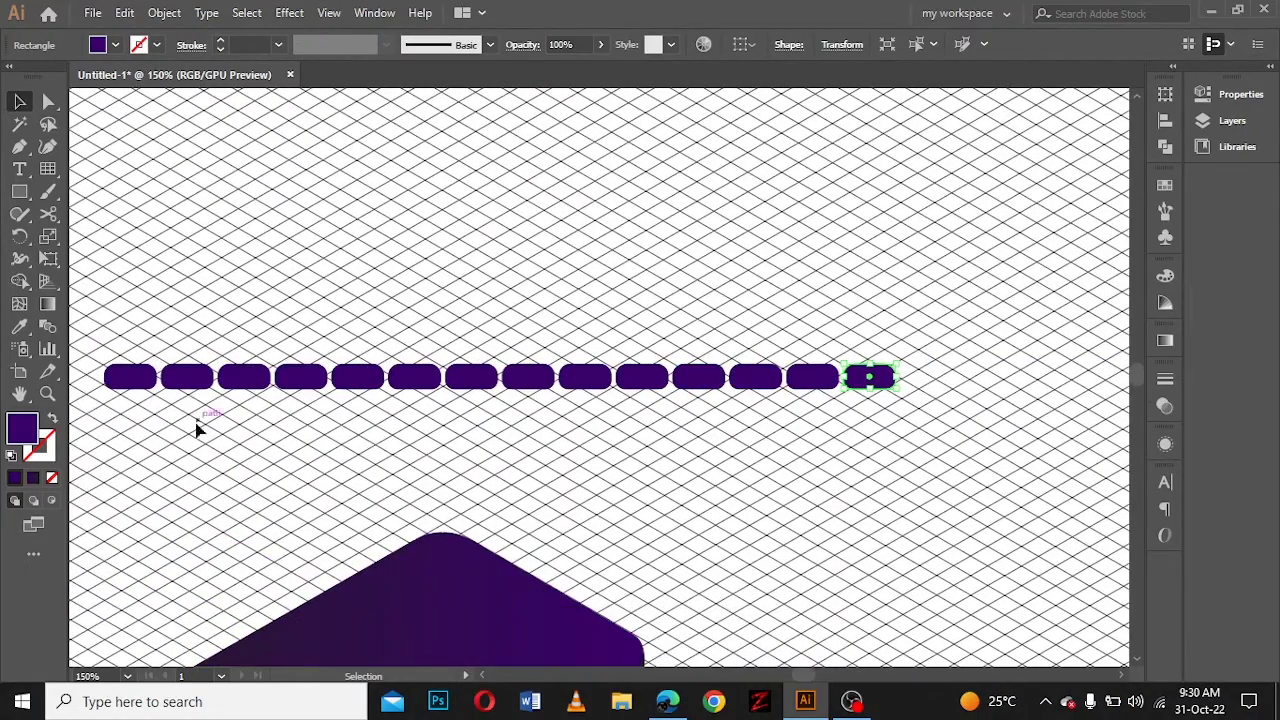
key("ctrl+a")
left_click_drag(488, 377, 495, 165)
Step: Add a row of rounded square keys below the pills, widening the last key
key("ctrl+shift+a")
left_click(19, 191)
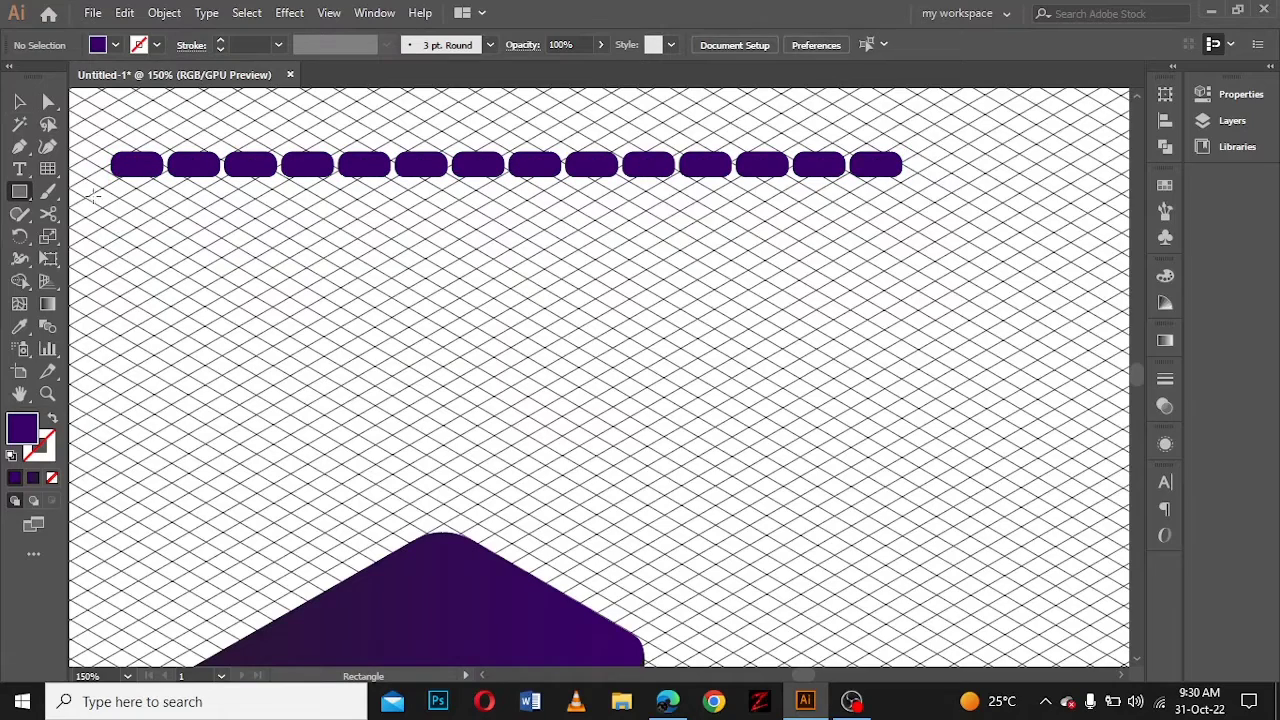
left_click_drag(113, 193, 152, 228)
key("ctrl+plus")
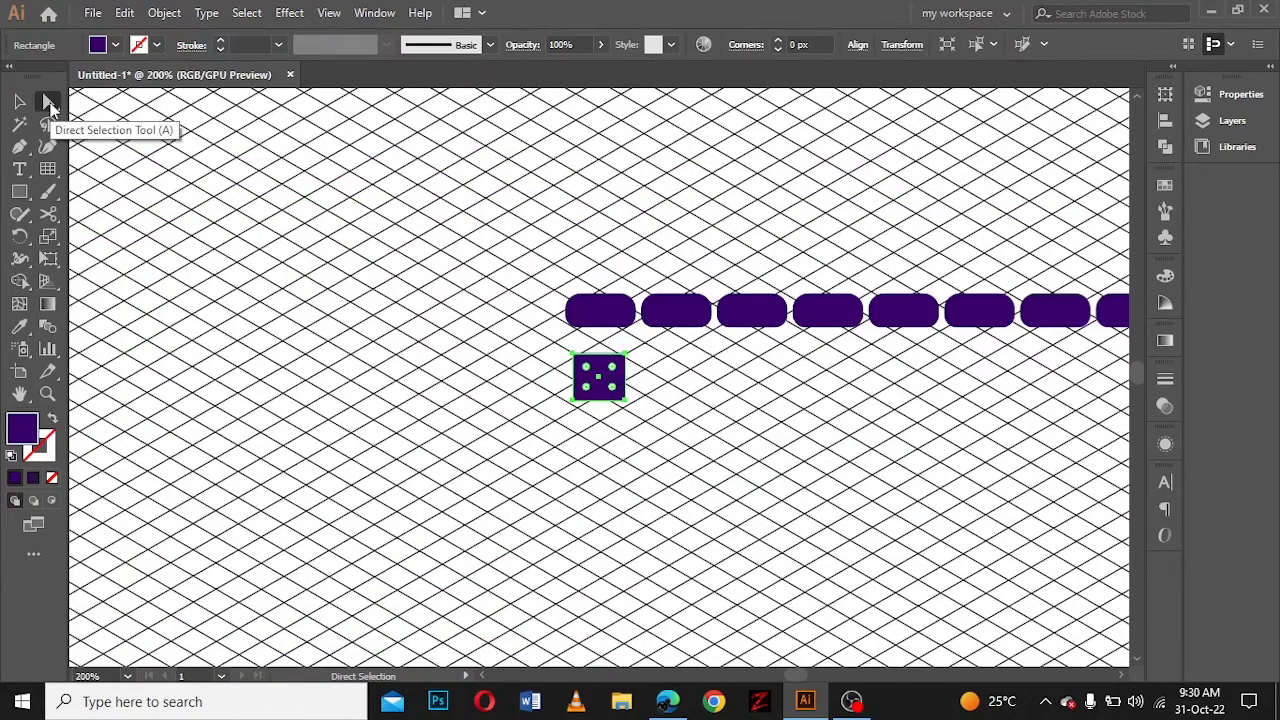
left_click(48, 101)
mouse_move(612, 366)
left_mouse_down()
mouse_move(130, 358)
mouse_move(191, 358)
left_mouse_up()
key("ctrl+d")
key("ctrl+d")
key("ctrl+d")
key("ctrl+d")
key("ctrl+d")
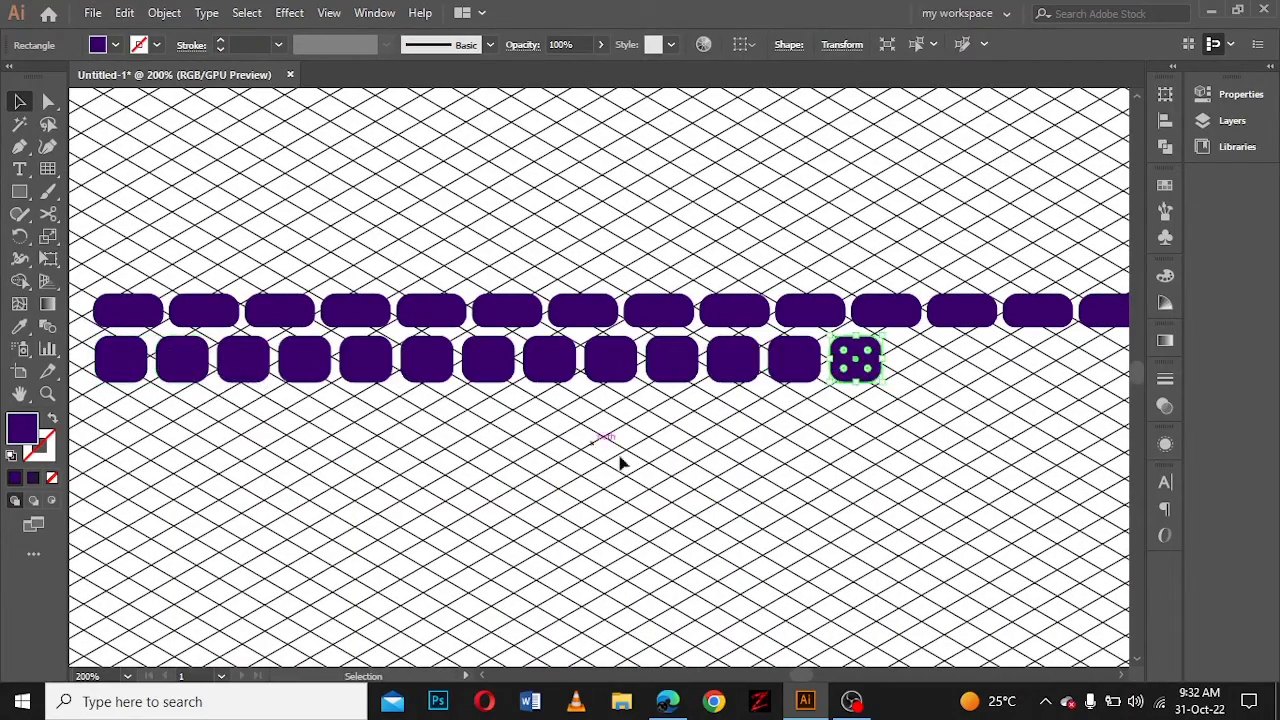
key("ctrl+d")
left_click_drag(941, 358, 985, 358)
Step: Select the second key row and drop a copy just below it
key("ctrl+minus")
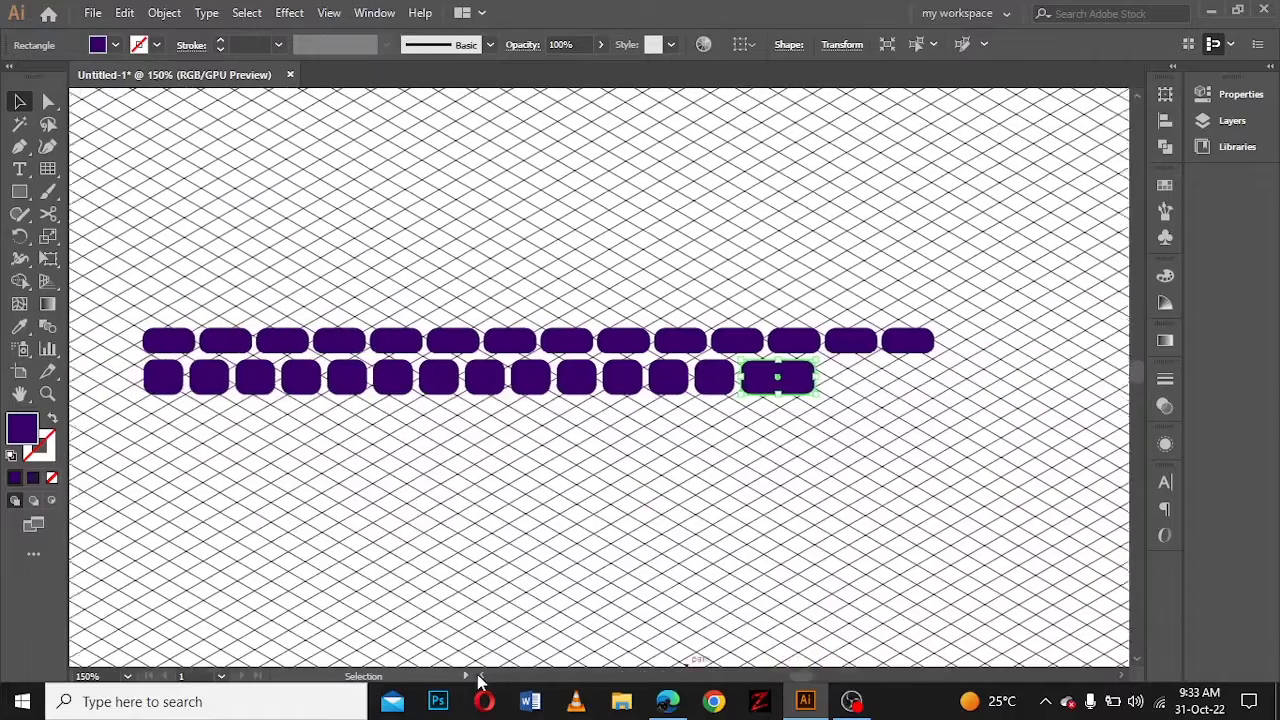
key("v")
left_click_drag(150, 395, 956, 382)
left_click(872, 425)
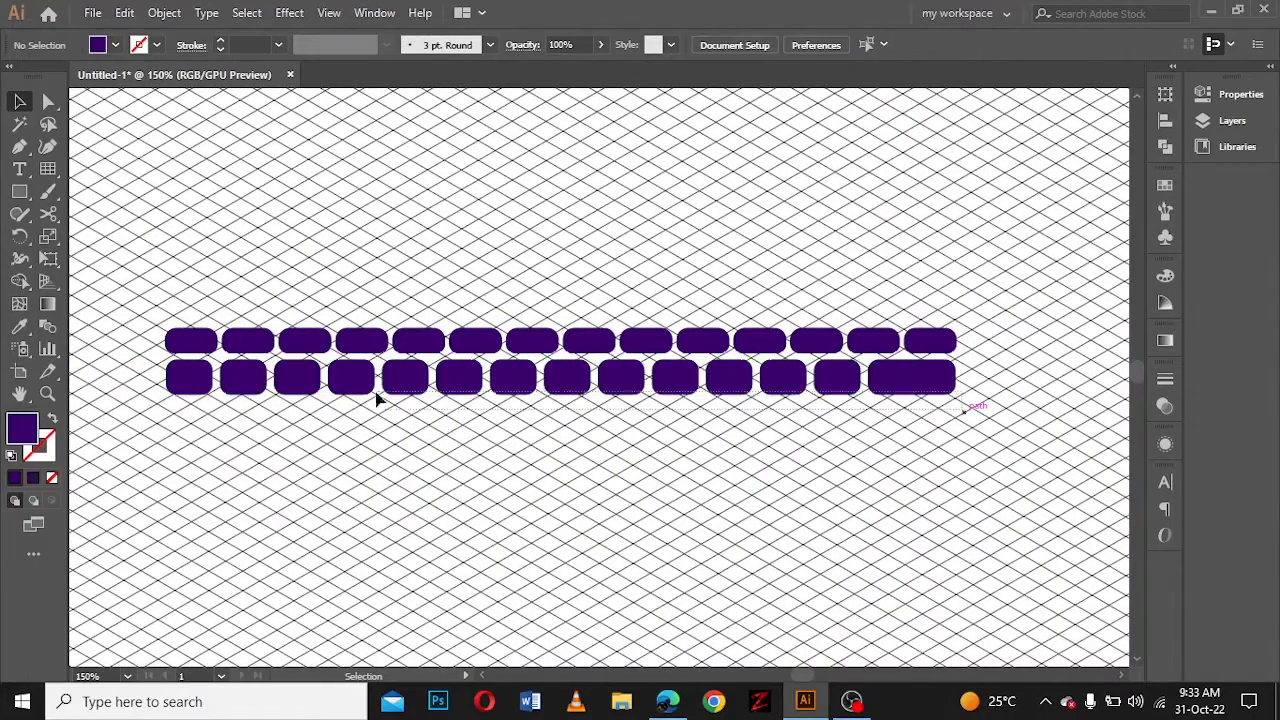
mouse_move(137, 407)
left_mouse_down()
mouse_move(437, 393)
mouse_move(463, 432)
left_mouse_up()
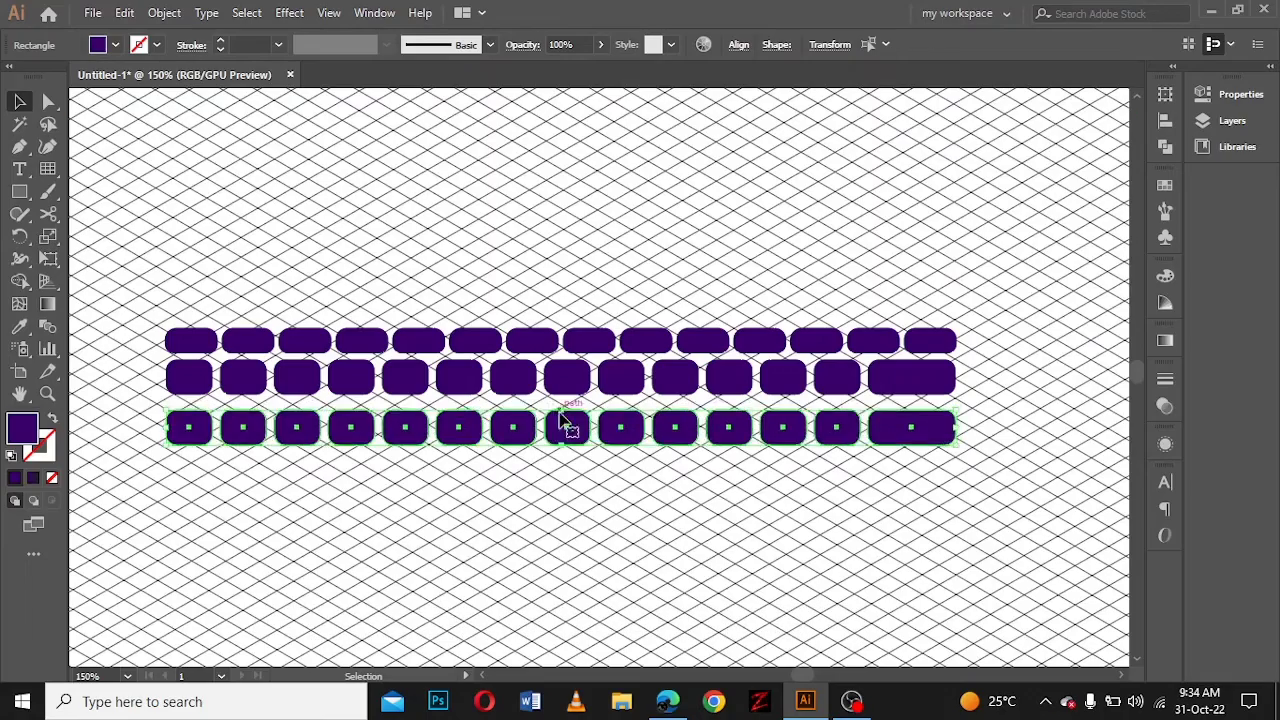
left_click_drag(463, 432, 465, 422)
Step: Repeat the row copy with Transform Again to add more keyboard rows
left_click(165, 12)
left_click(497, 76)
left_click(446, 423)
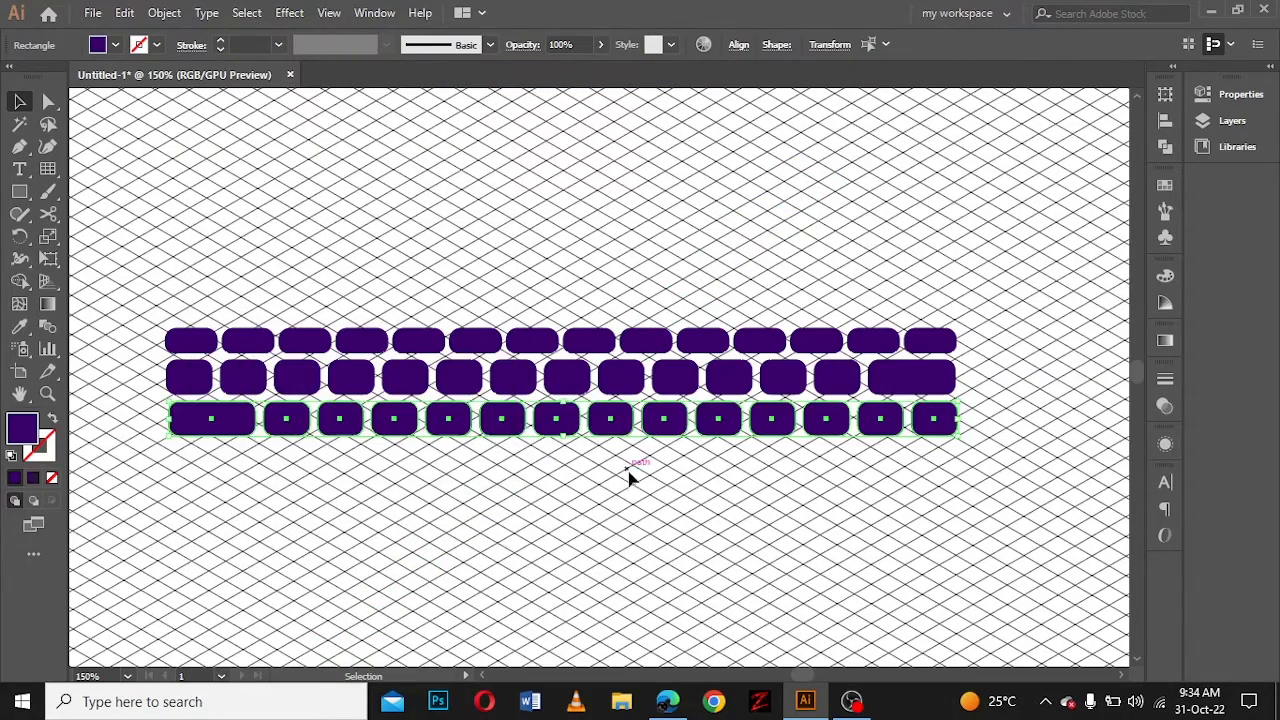
left_click_drag(557, 437, 561, 468)
key("ctrl+d")
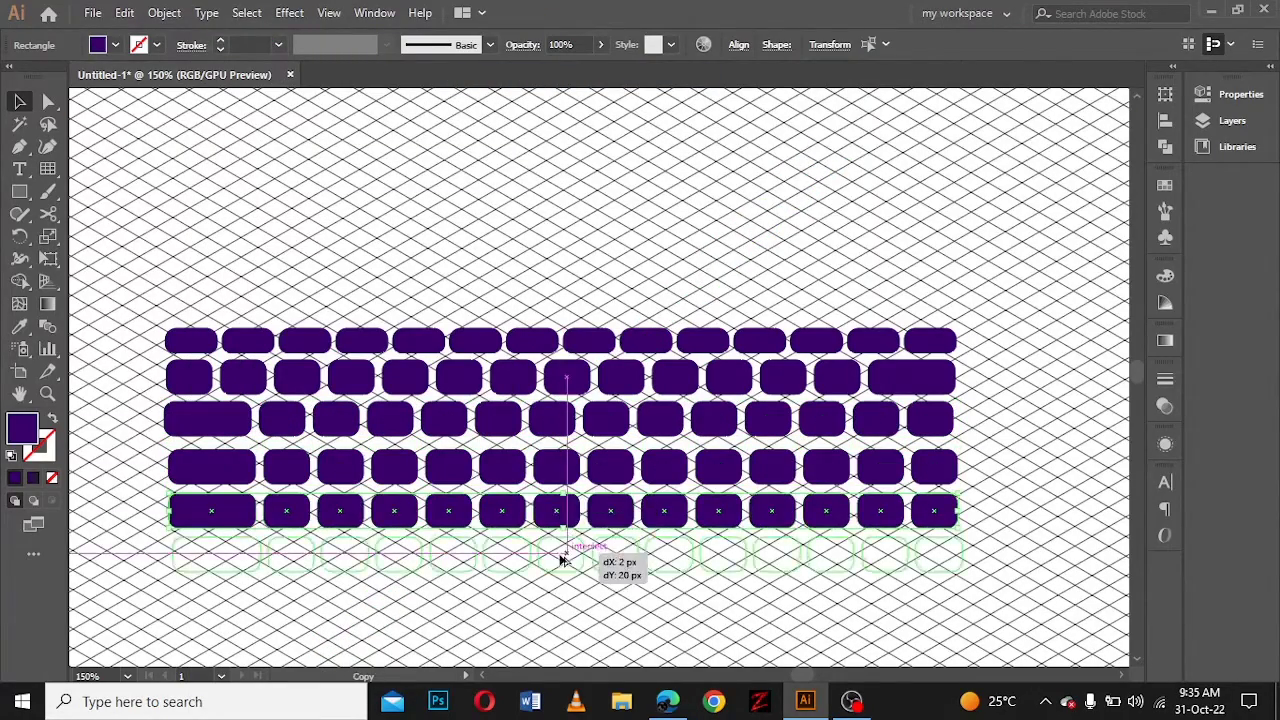
left_click_drag(563, 514, 566, 560)
left_click(1025, 465)
left_click_drag(1025, 465, 655, 465)
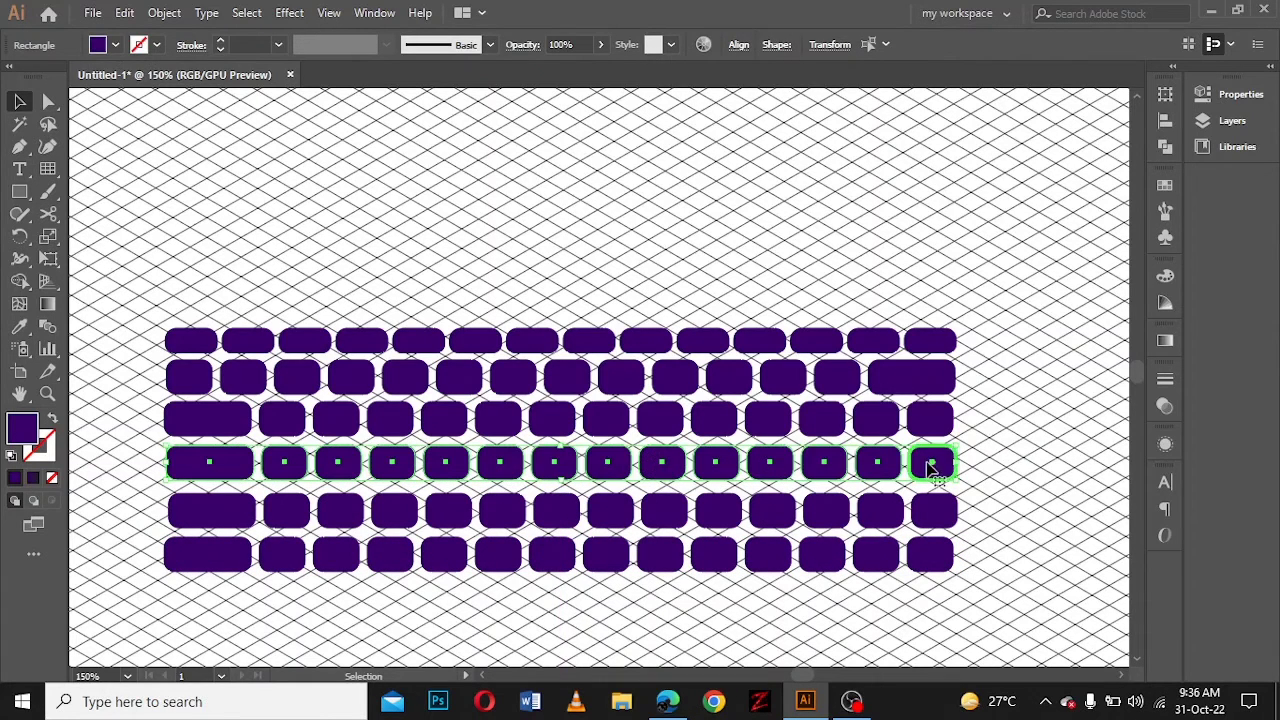
Step: Delete two row-four keys and widen its first and last keys
left_click(880, 463)
key("Delete")
left_click_drag(909, 463, 857, 457)
left_click(284, 463)
key("Delete")
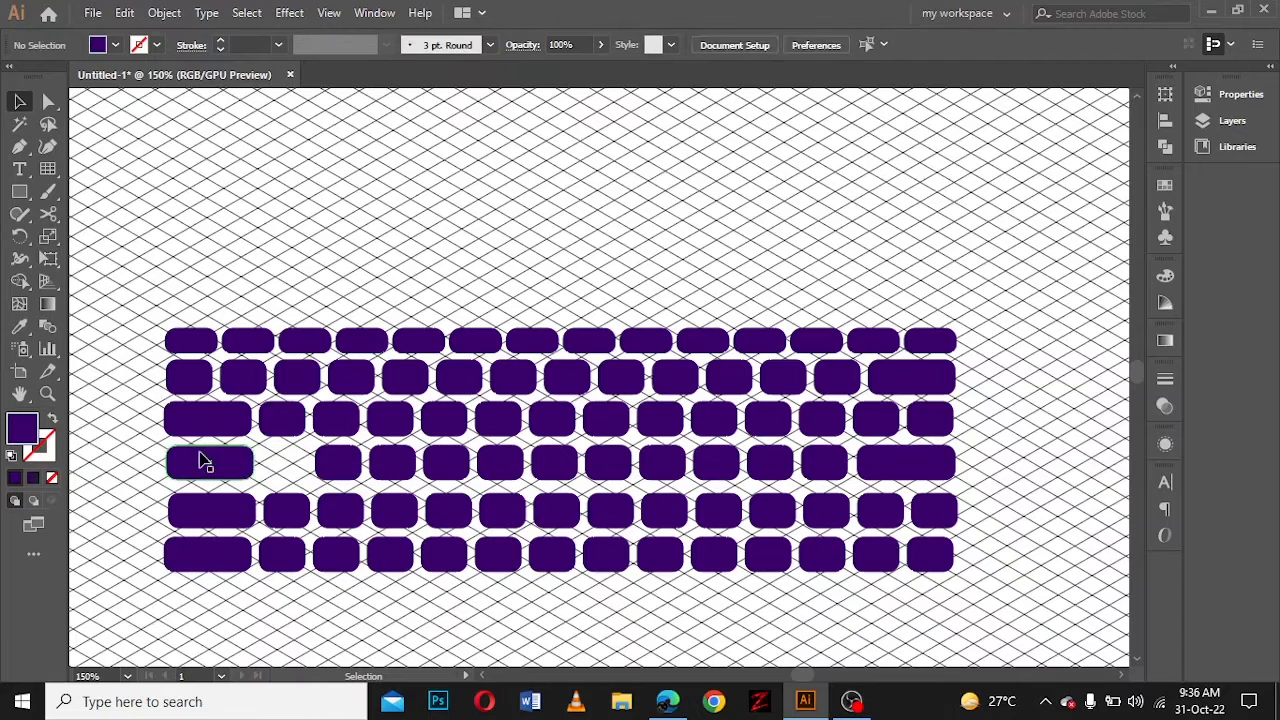
left_click(204, 461)
left_click_drag(253, 461, 300, 461)
Step: Delete a row-five key and widen its first and last keys
left_click(212, 511)
left_click_drag(255, 511, 312, 509)
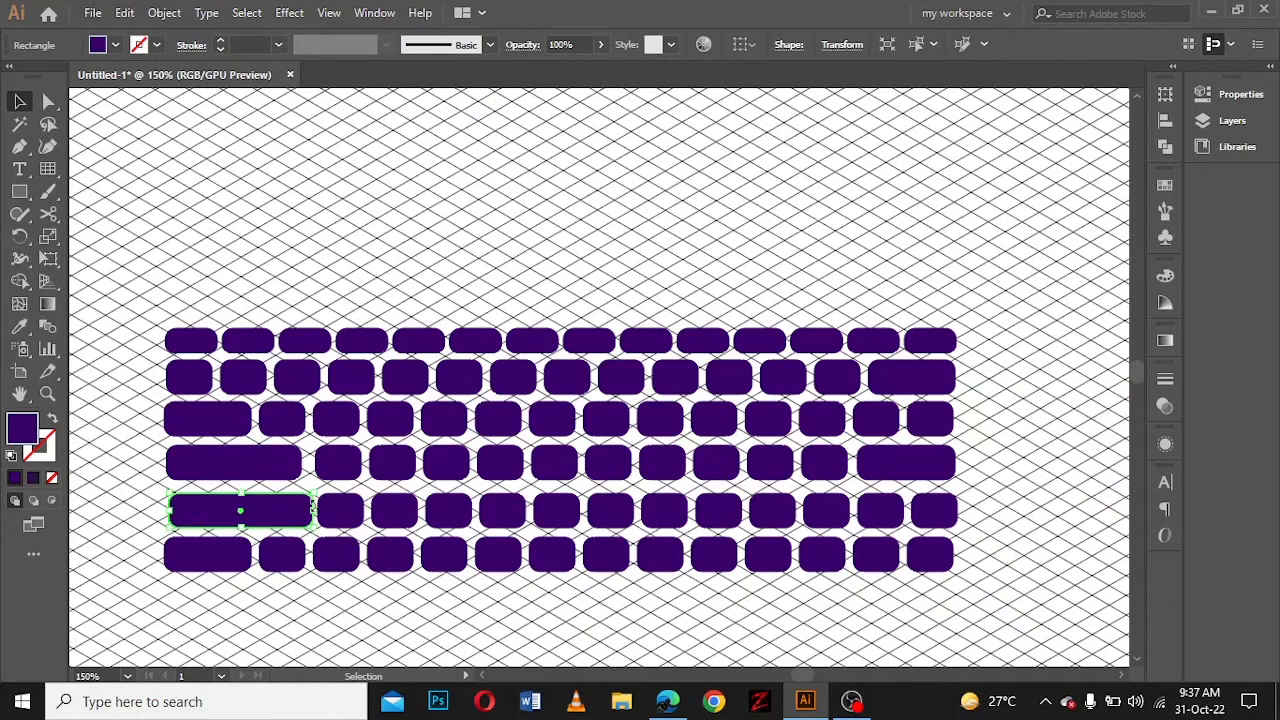
left_click(880, 511)
key("Delete")
left_click(934, 511)
left_click_drag(909, 511, 856, 511)
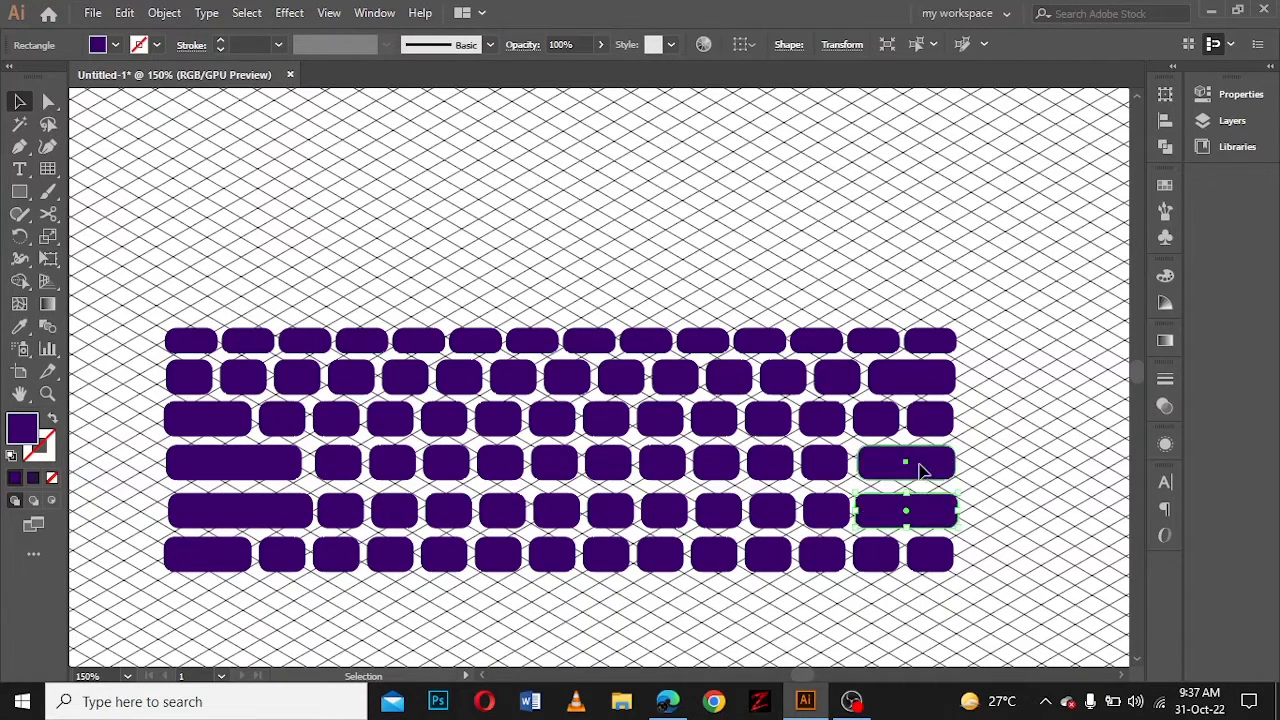
Step: Adjust row four's last key and align the first keys of rows four and five
left_click(909, 461)
mouse_move(857, 461)
left_mouse_down()
mouse_move(867, 457)
mouse_move(306, 490)
left_mouse_up()
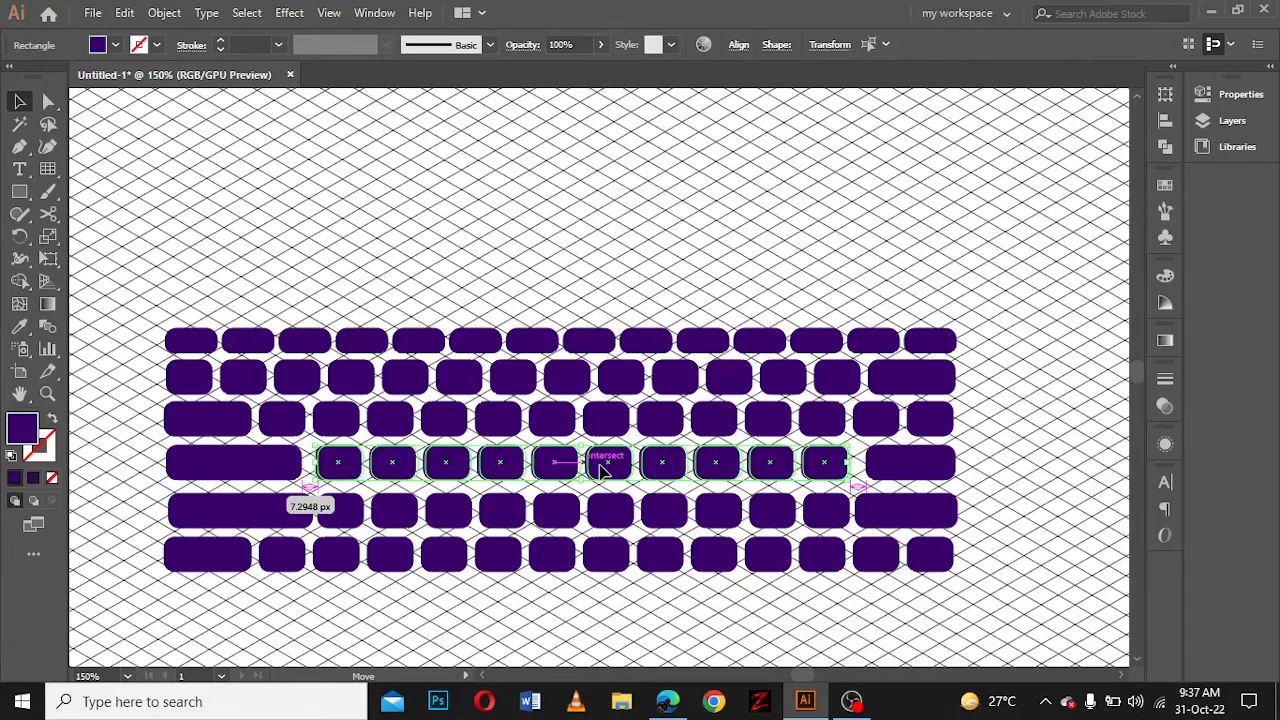
key("Right")
key("Right")
left_click(588, 615)
left_click_drag(171, 511, 167, 511)
left_click_drag(202, 461, 200, 461)
left_click(498, 637)
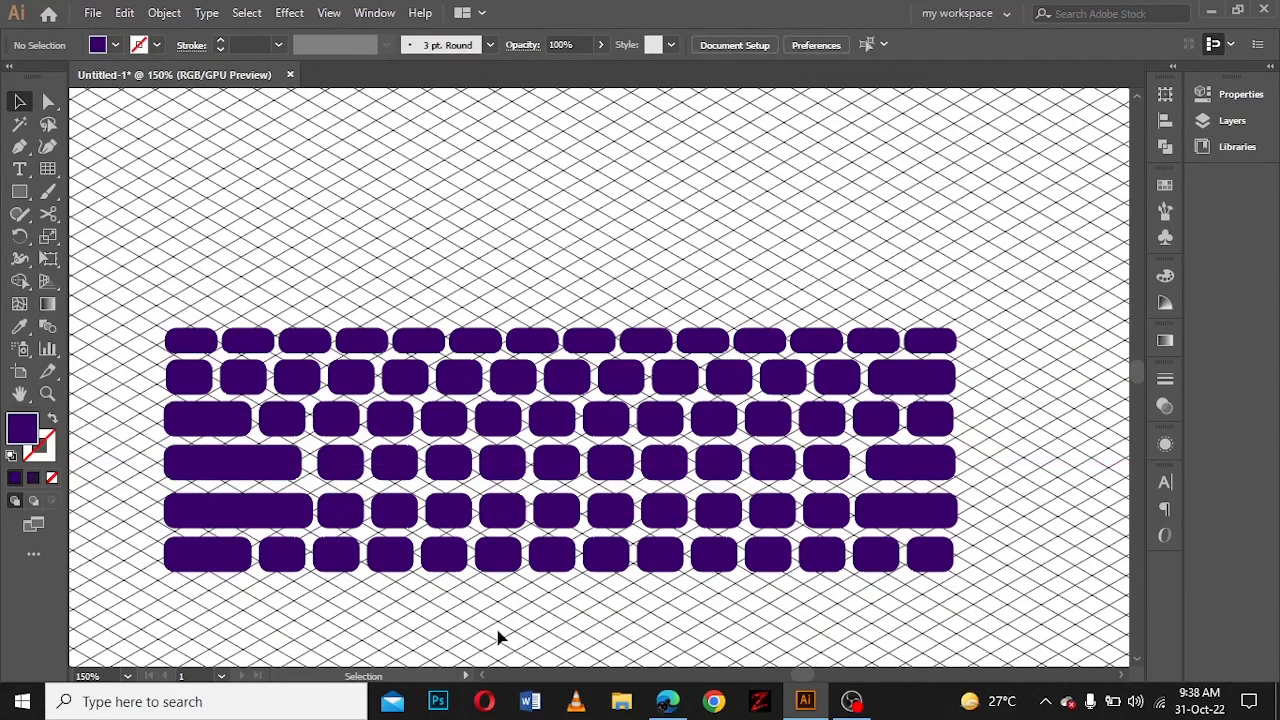
Step: Narrow, delete and widen the bottom-left keys and nudge them right
left_click_drag(248, 555, 205, 555)
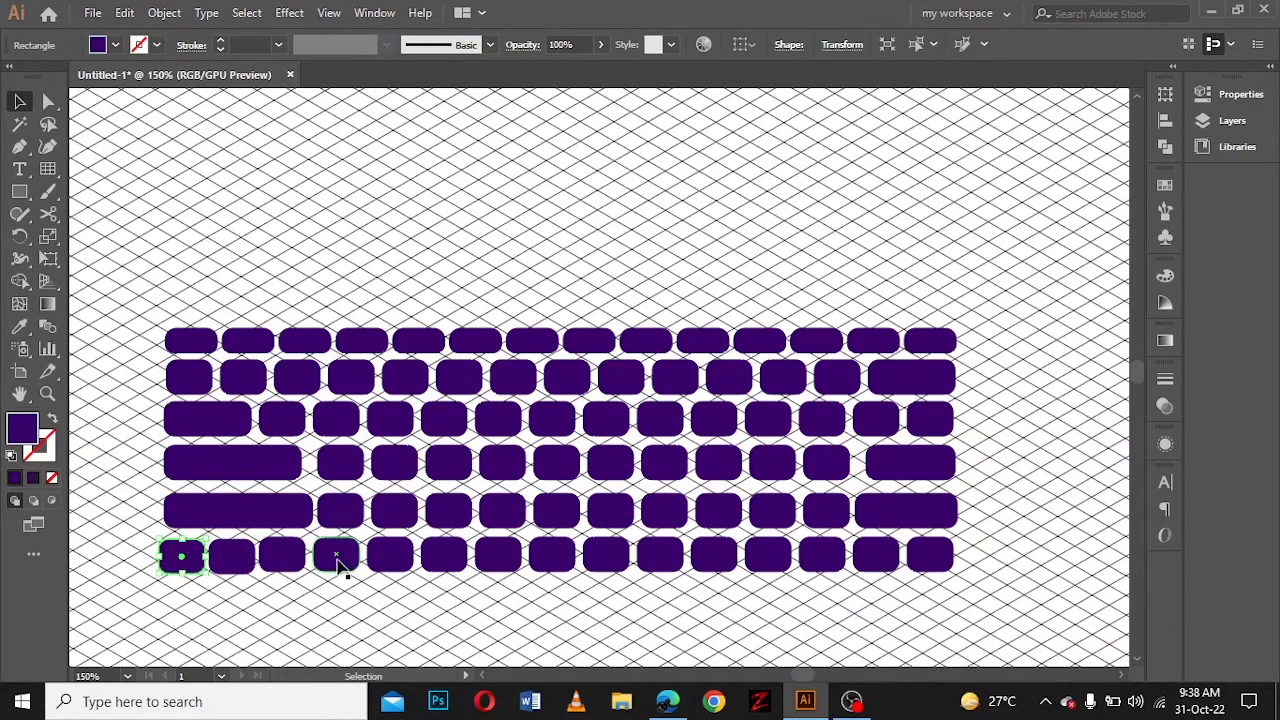
left_click(393, 560)
key("Delete")
left_click(334, 557)
left_click_drag(334, 557, 349, 560)
left_click(286, 557)
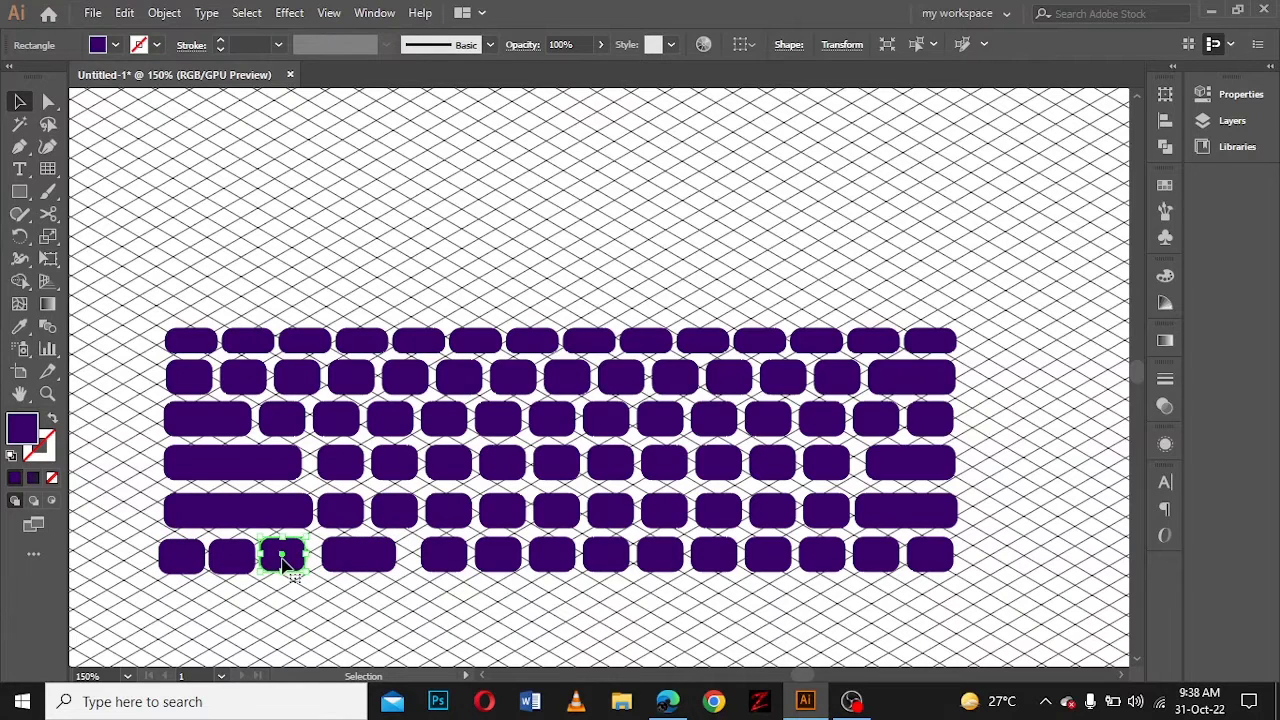
left_click(195, 565, "shift")
key("Right")
key("Right")
left_click(360, 557)
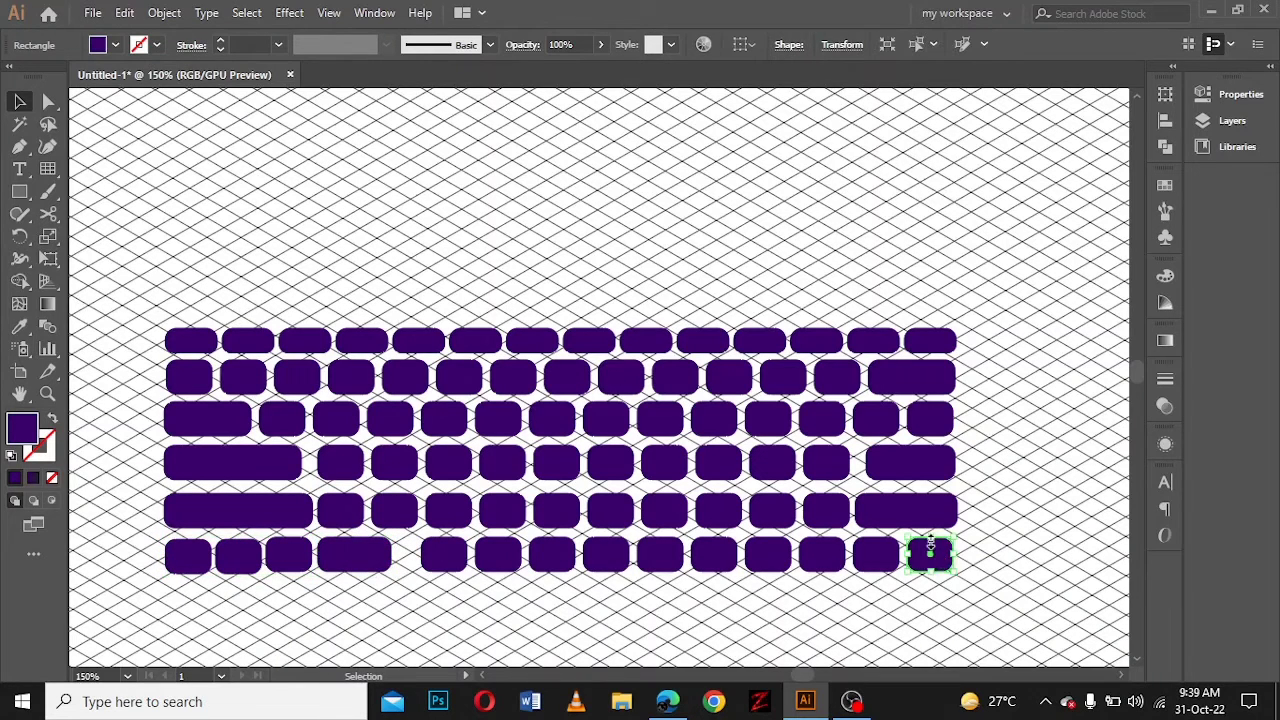
Step: Build the stacked arrow-key cluster and stretch a long spacebar across the bottom row
mouse_move(930, 548)
left_mouse_down()
mouse_move(803, 555)
mouse_move(871, 540)
left_mouse_up()
left_click_drag(713, 555, 768, 560)
left_click_drag(659, 557, 716, 568)
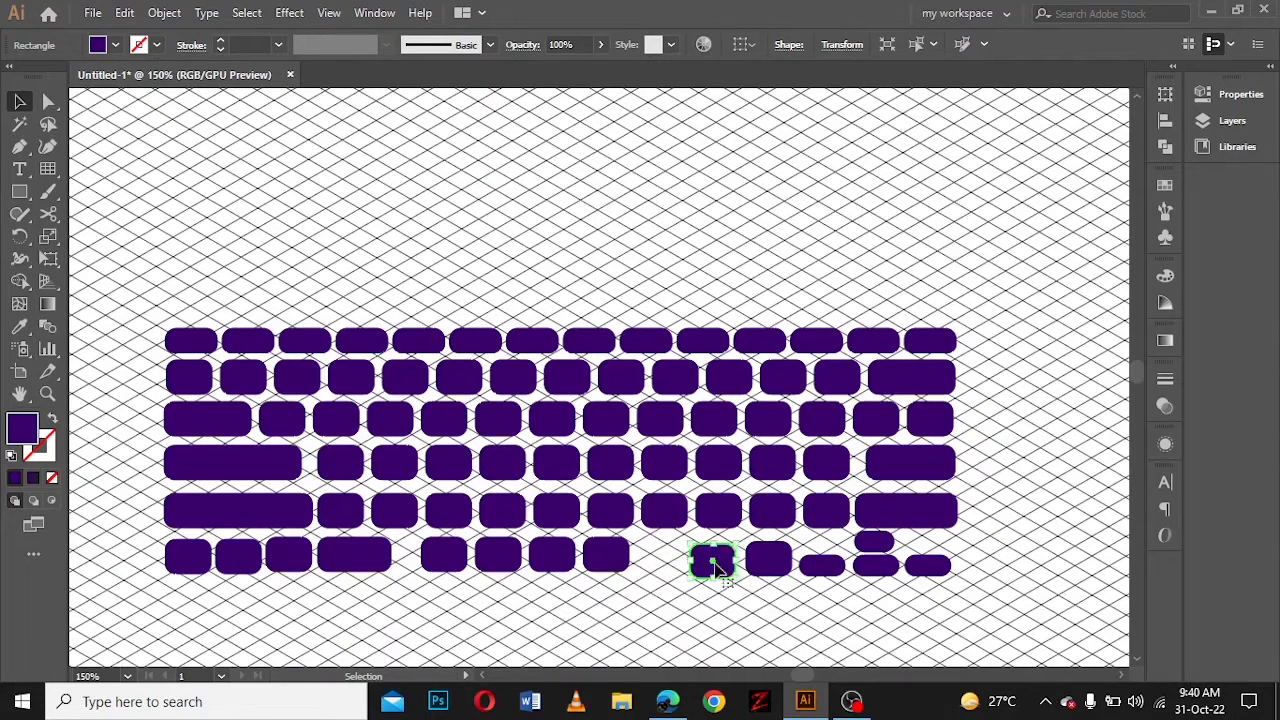
key("Delete")
left_click_drag(548, 560, 677, 563)
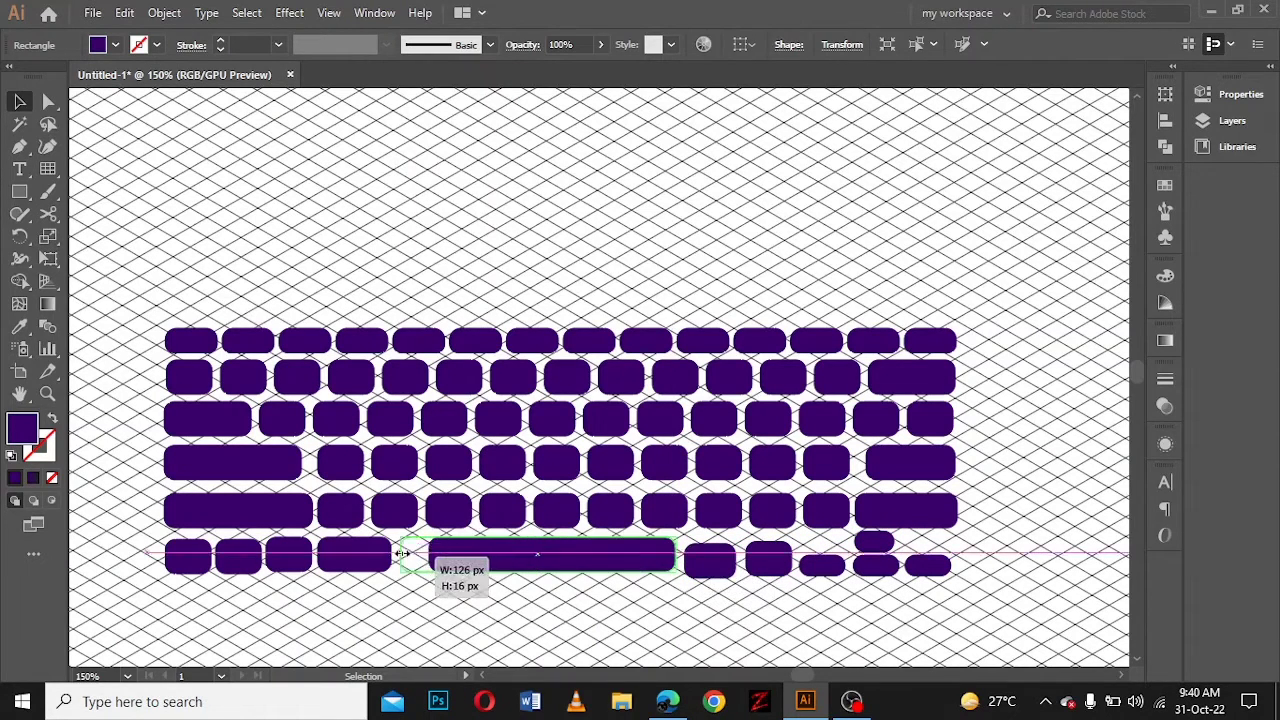
left_click_drag(428, 563, 160, 540)
left_click_drag(290, 556, 290, 564)
left_click(136, 562)
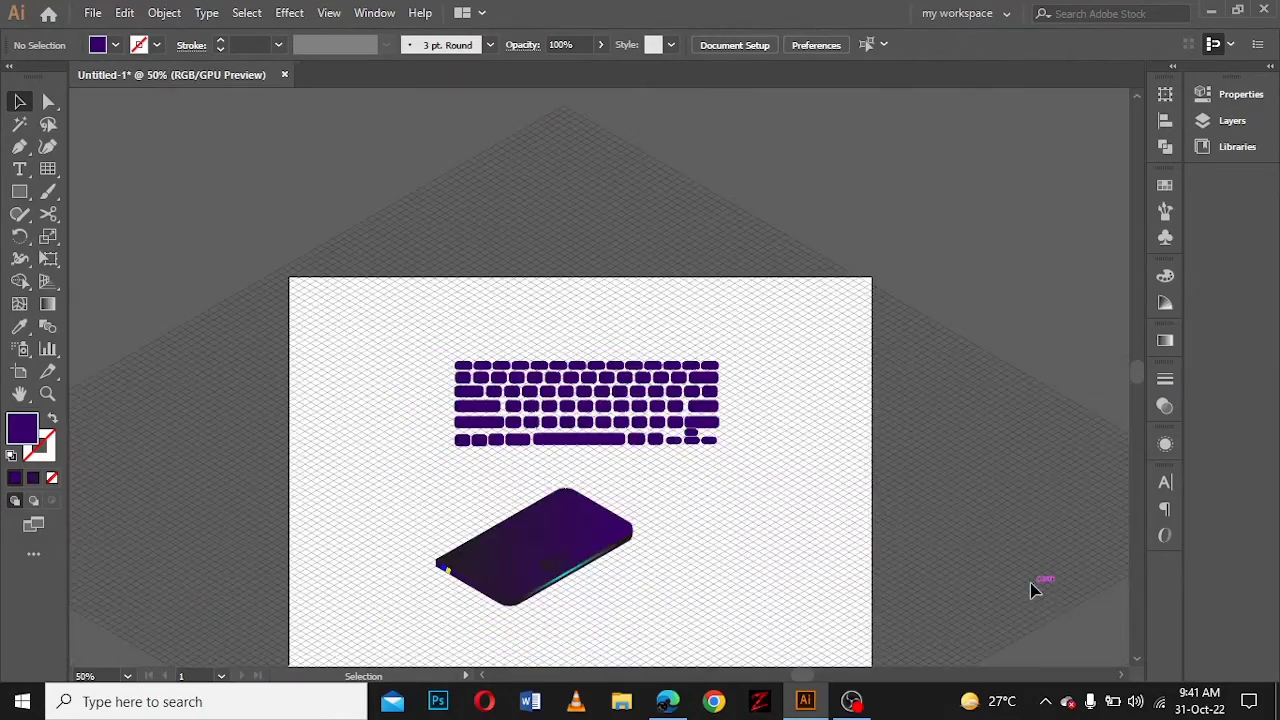
Step: Select all the keyboard keys and group them
key("ctrl+a")
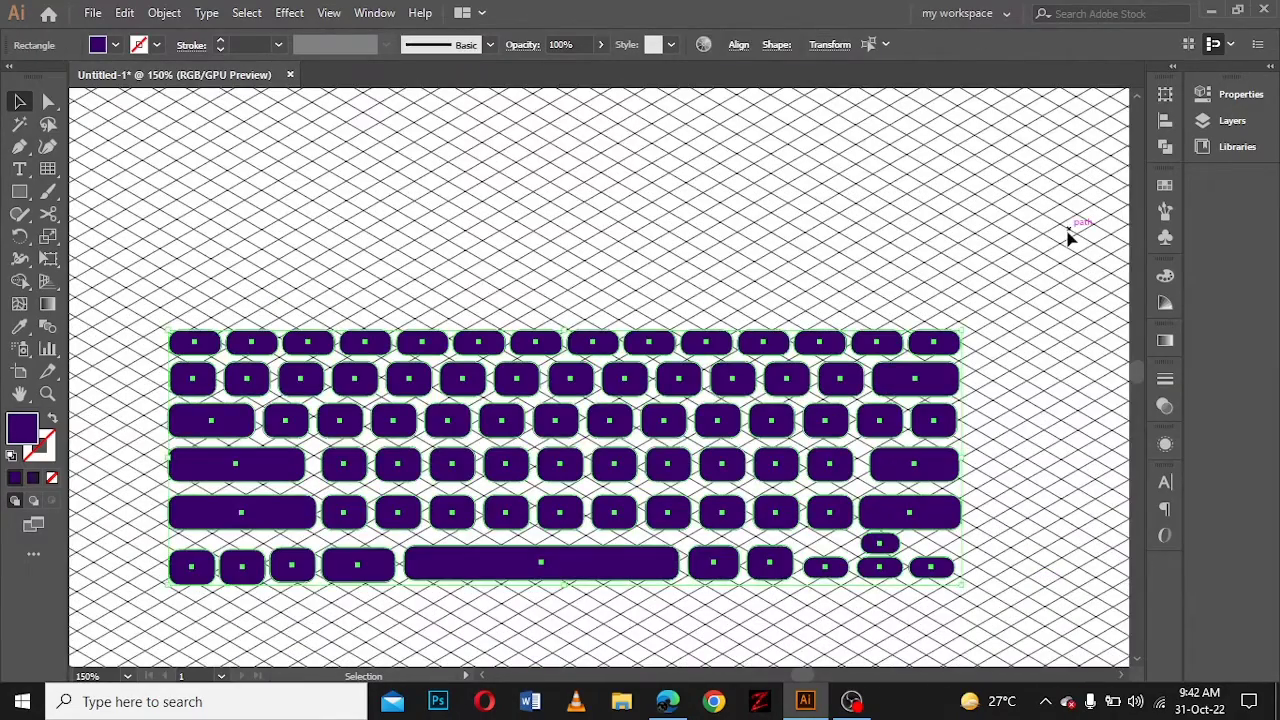
left_click(1165, 146)
left_click(947, 138)
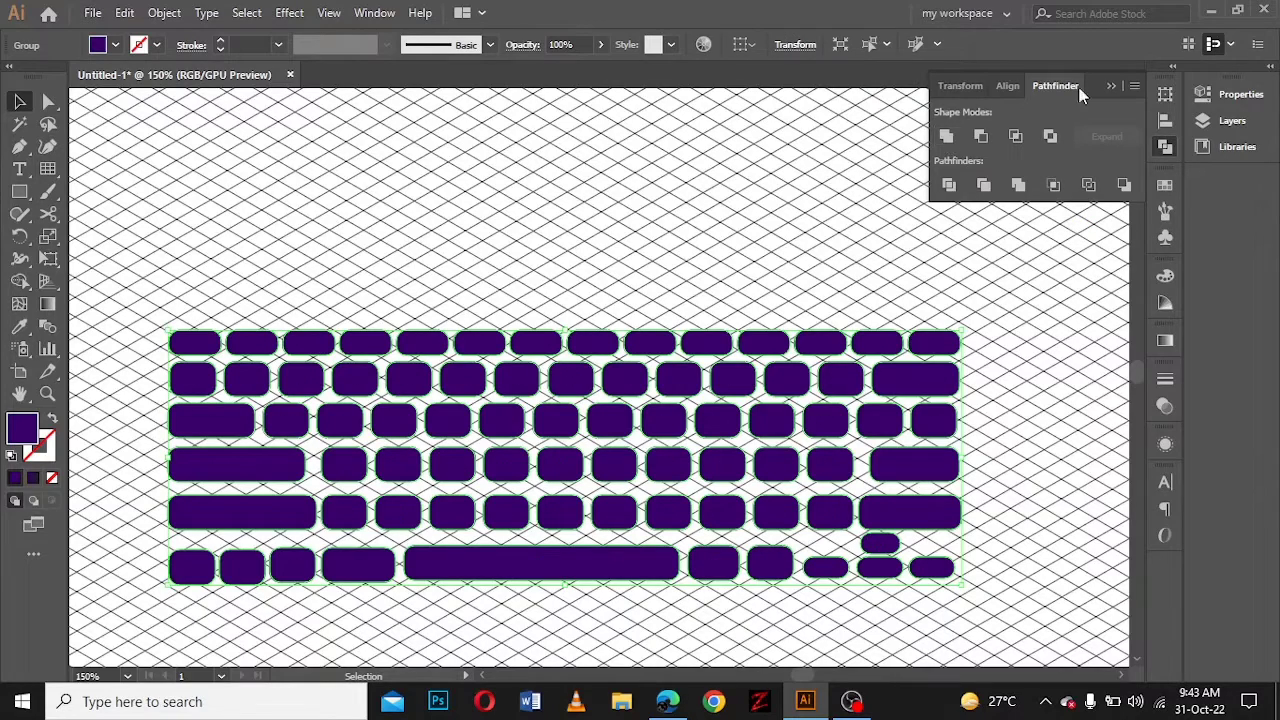
left_click(1110, 87)
key("ctrl+minus")
key("ctrl+minus")
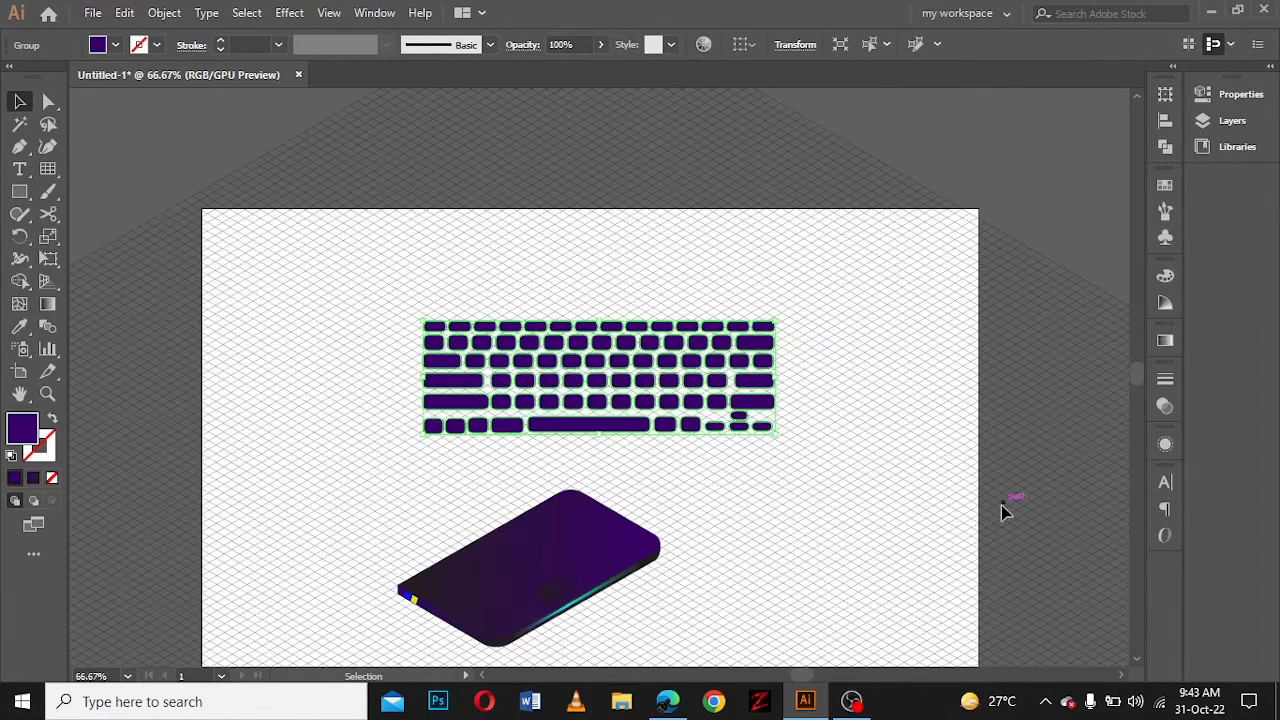
Step: Give the keys a pink-to-blue gradient with an added FFB215 stop at 37.43%
left_click(1162, 340)
double_click(1035, 472)
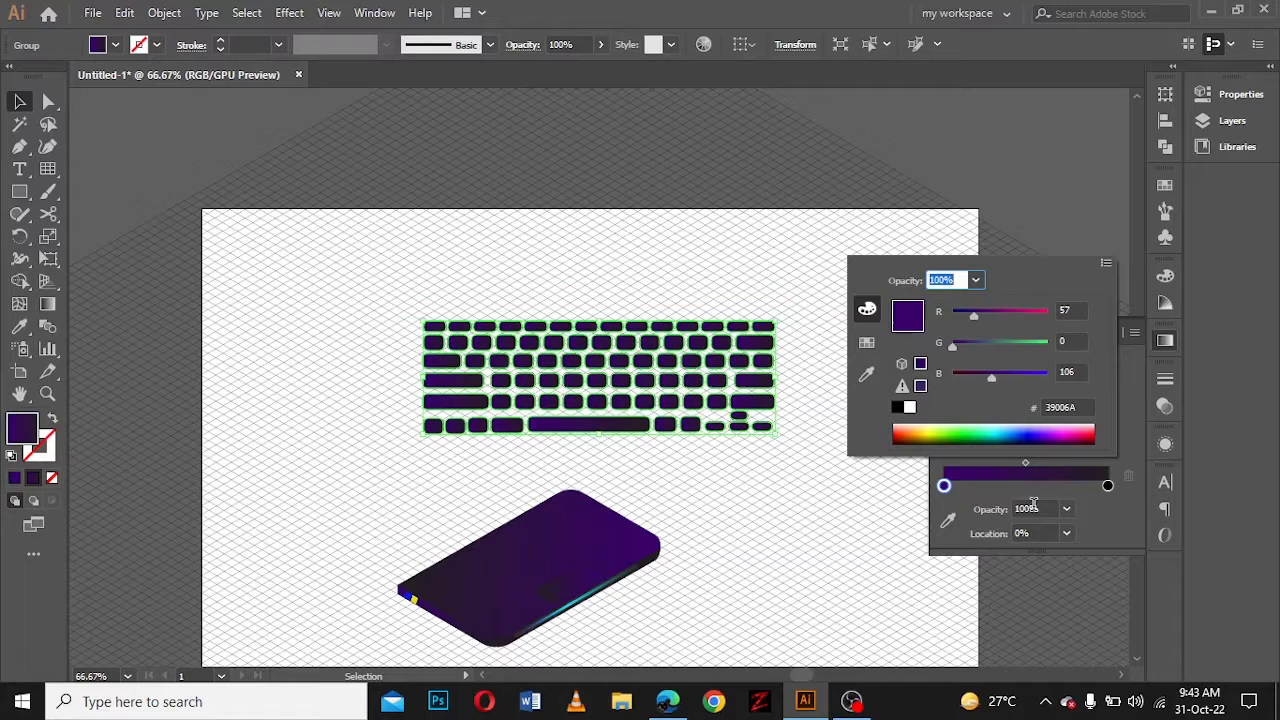
left_click(1077, 425)
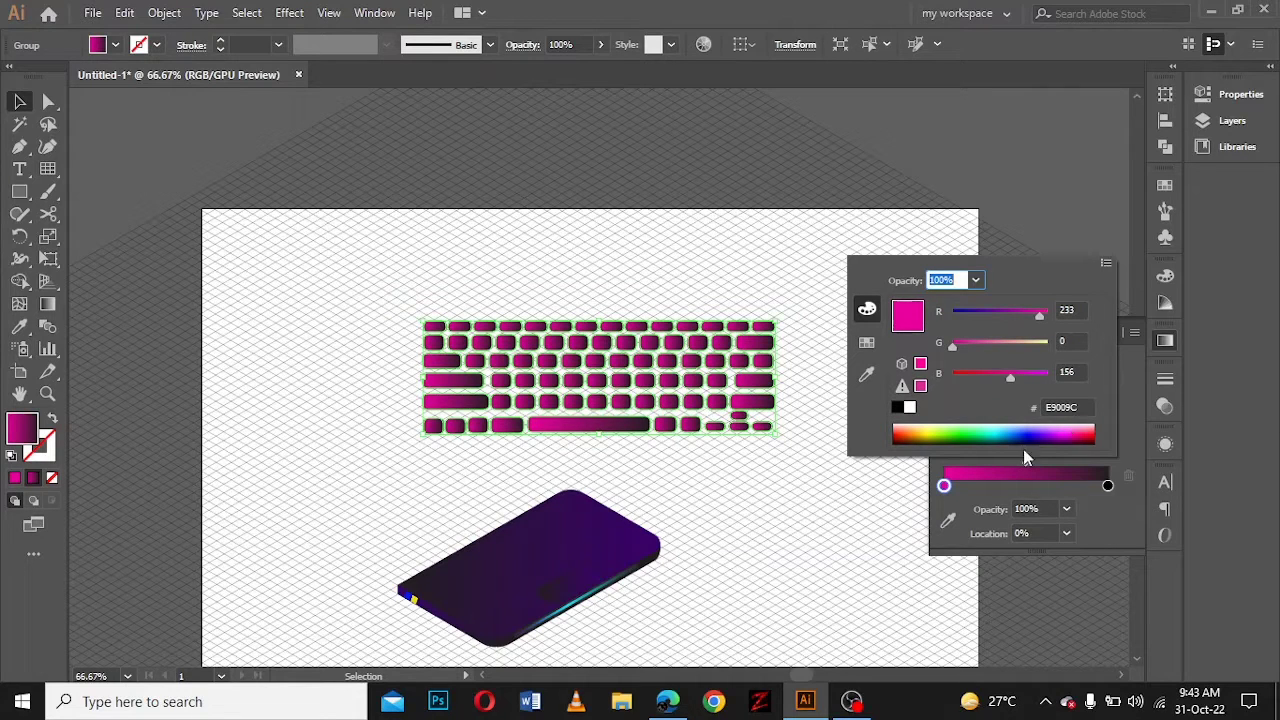
key("Escape")
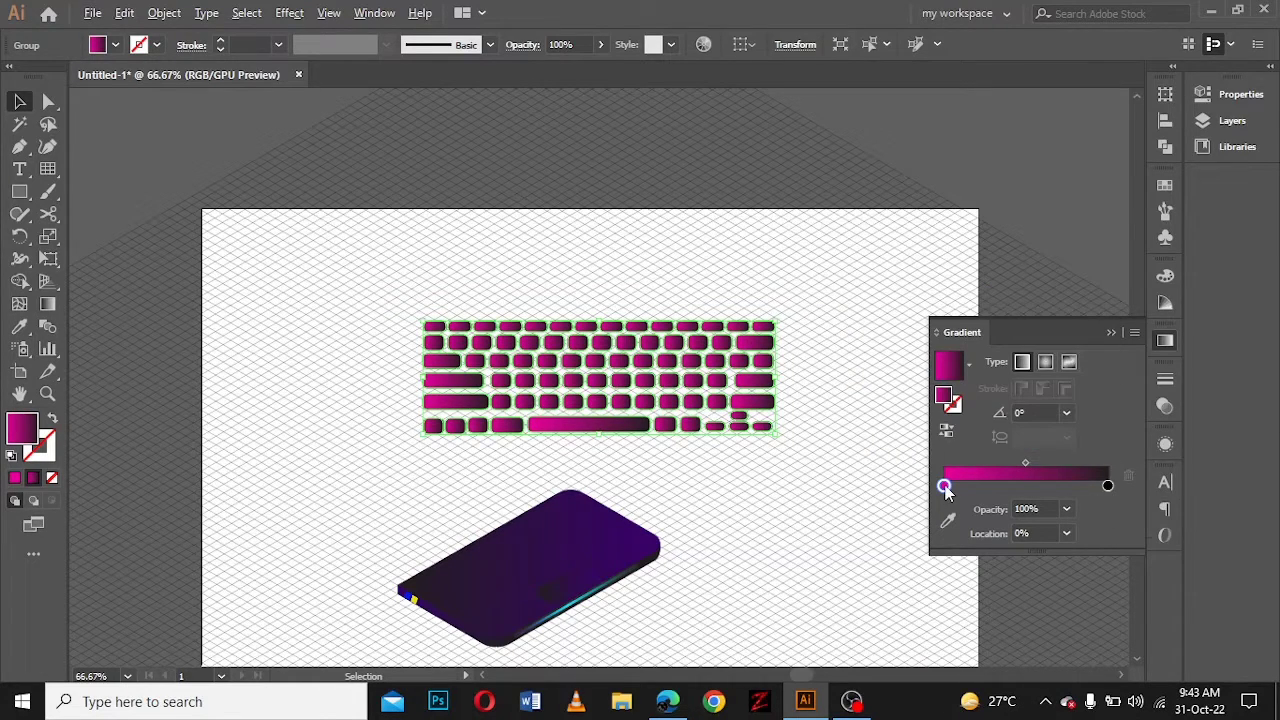
left_click(1005, 485)
double_click(1004, 486)
left_click(907, 430)
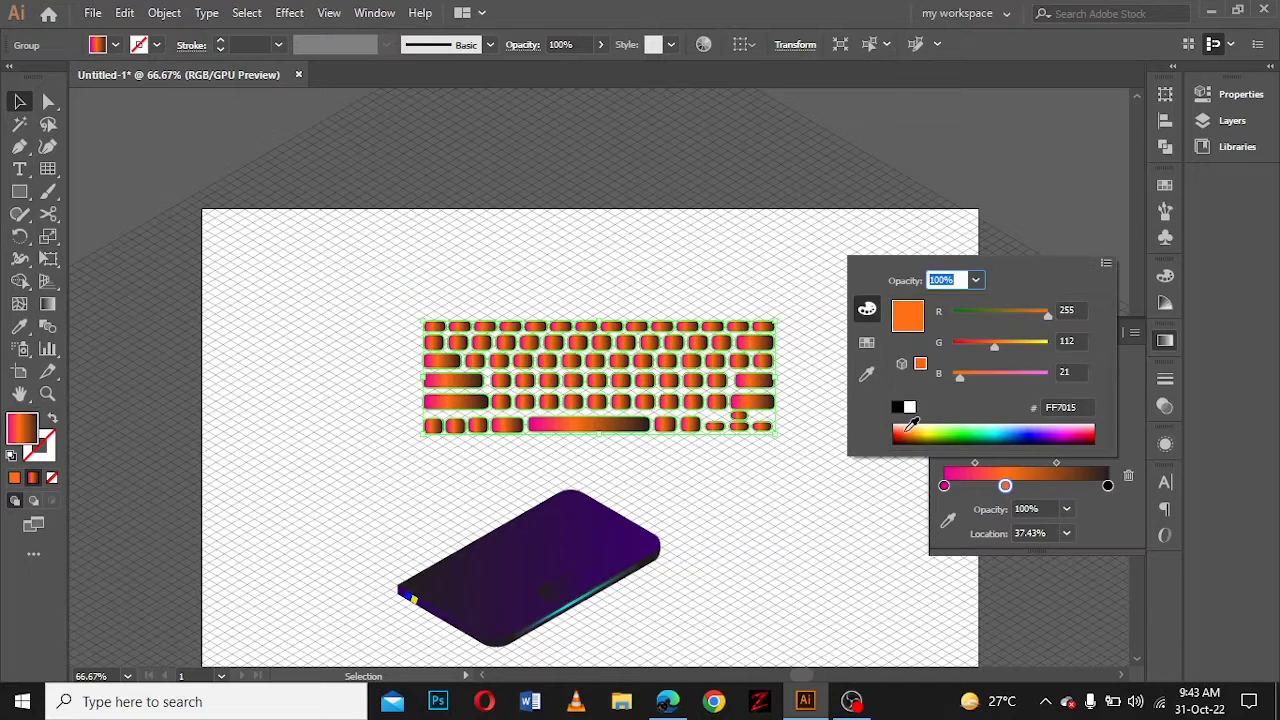
left_click_drag(995, 350, 995, 347)
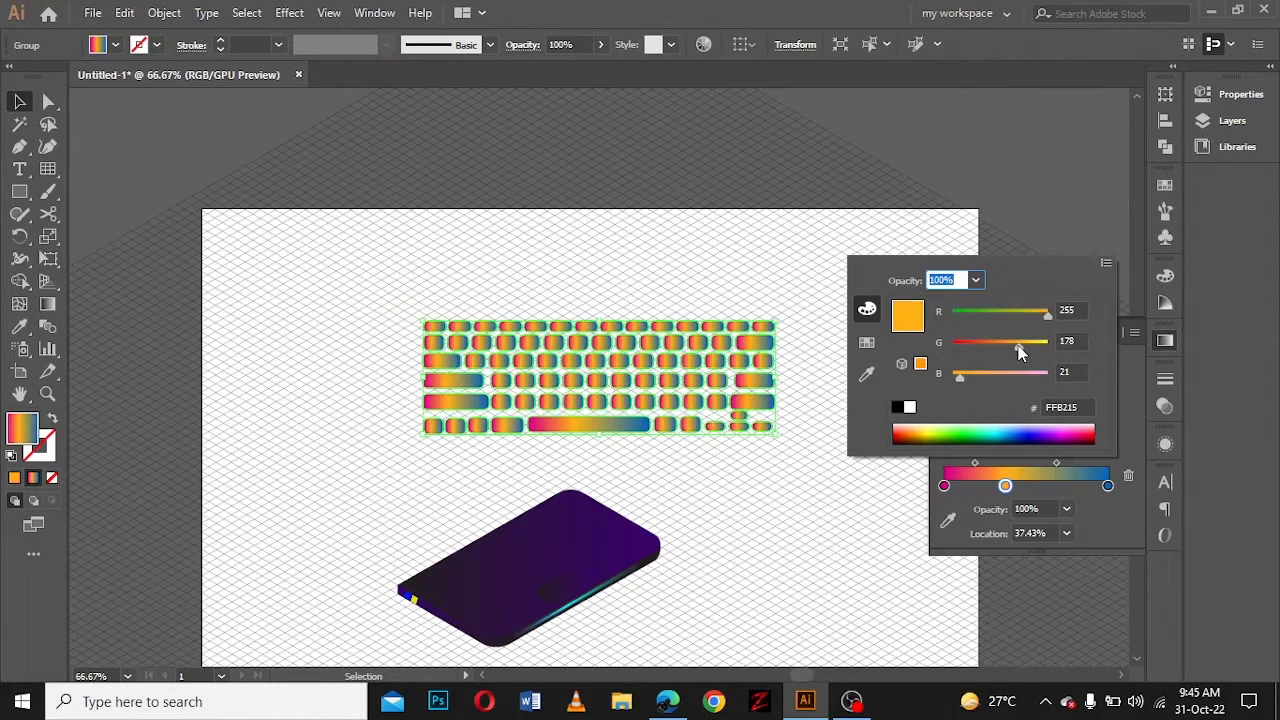
Step: Rotate the keyboard group 45°
left_click(164, 12)
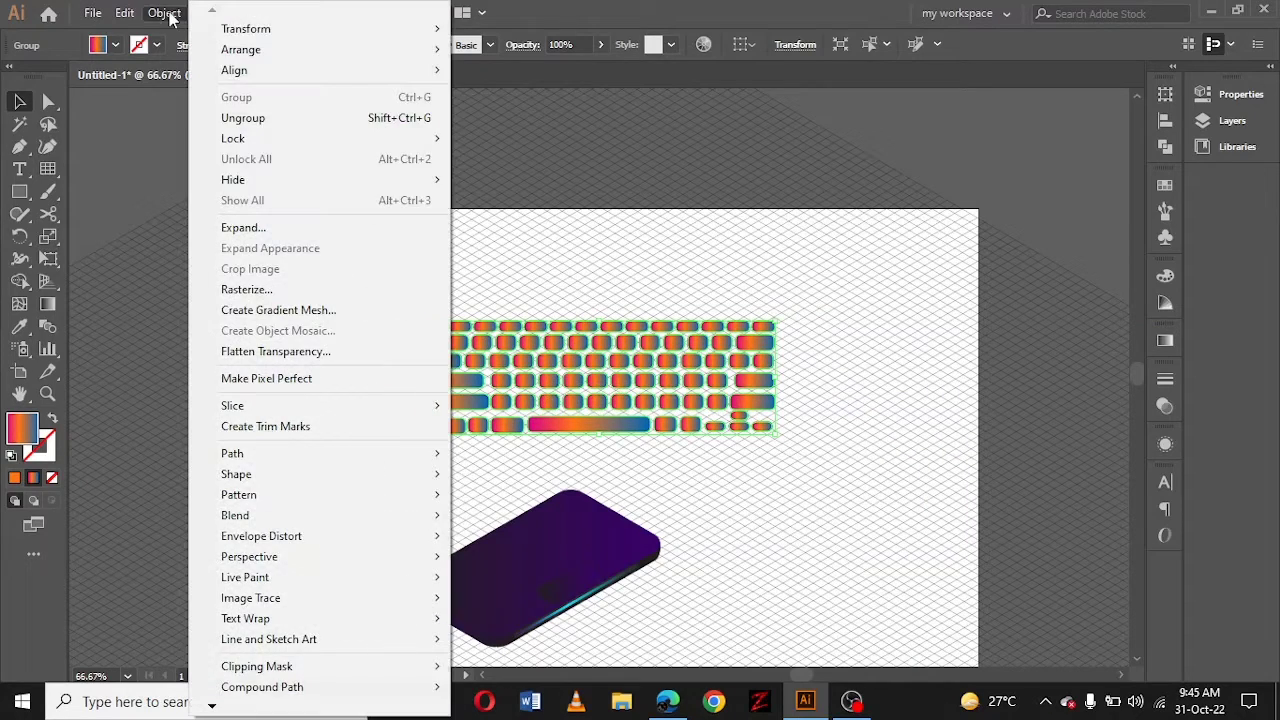
left_click(497, 76)
type("5")
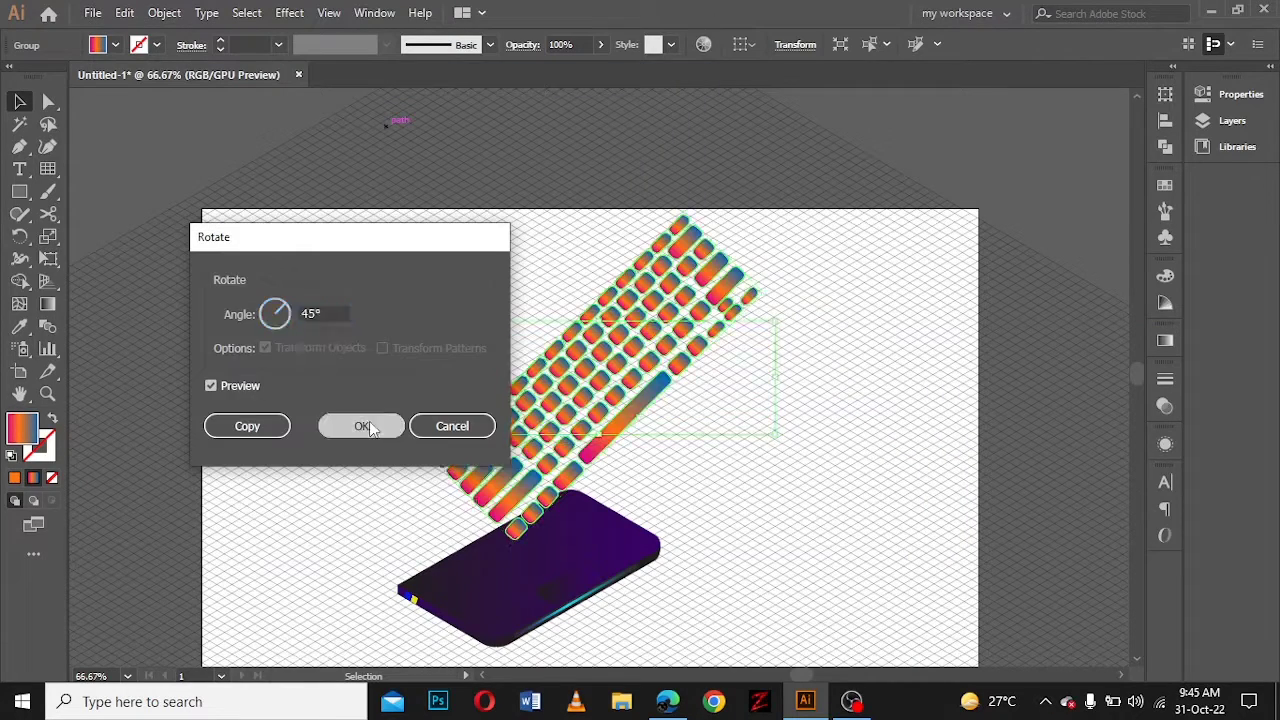
left_click(361, 425)
Step: Flatten the keyboard to 57.74% height, shrink it, and place it on the laptop base's top face
left_click(374, 12)
scroll(457, 500, "down", 1)
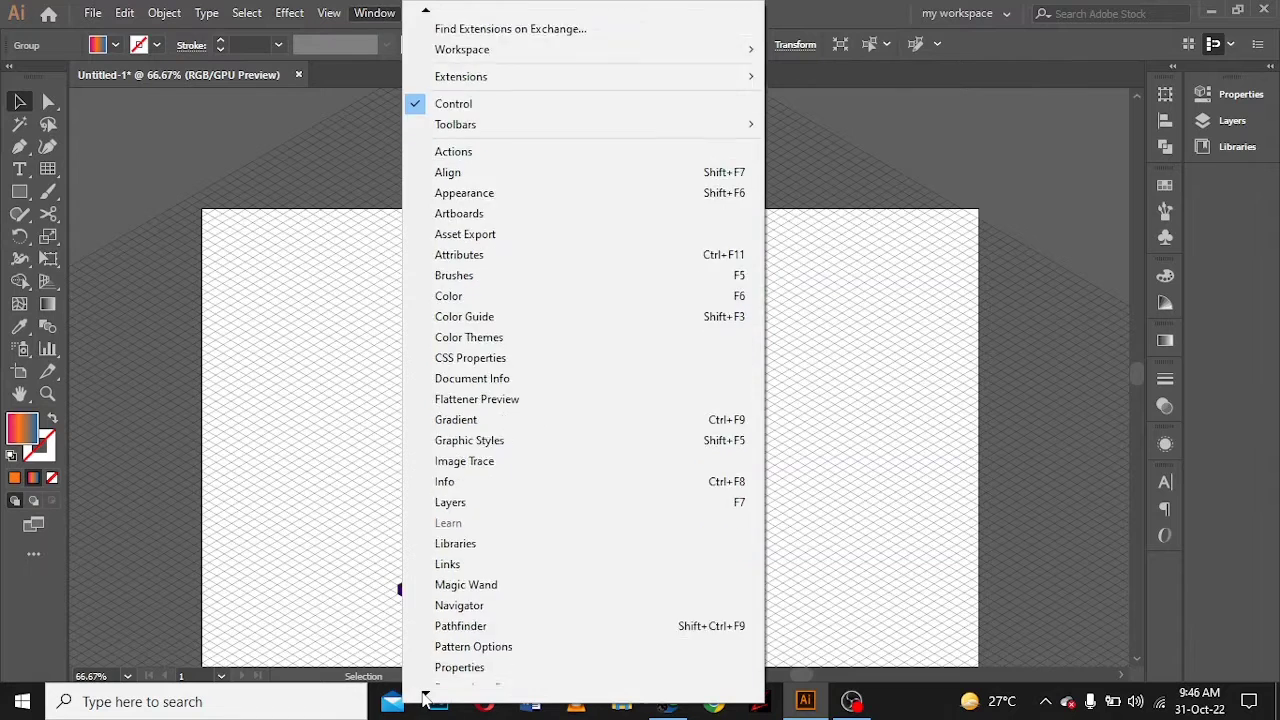
scroll(457, 500, "down", 4)
left_click(457, 600)
type("57.74")
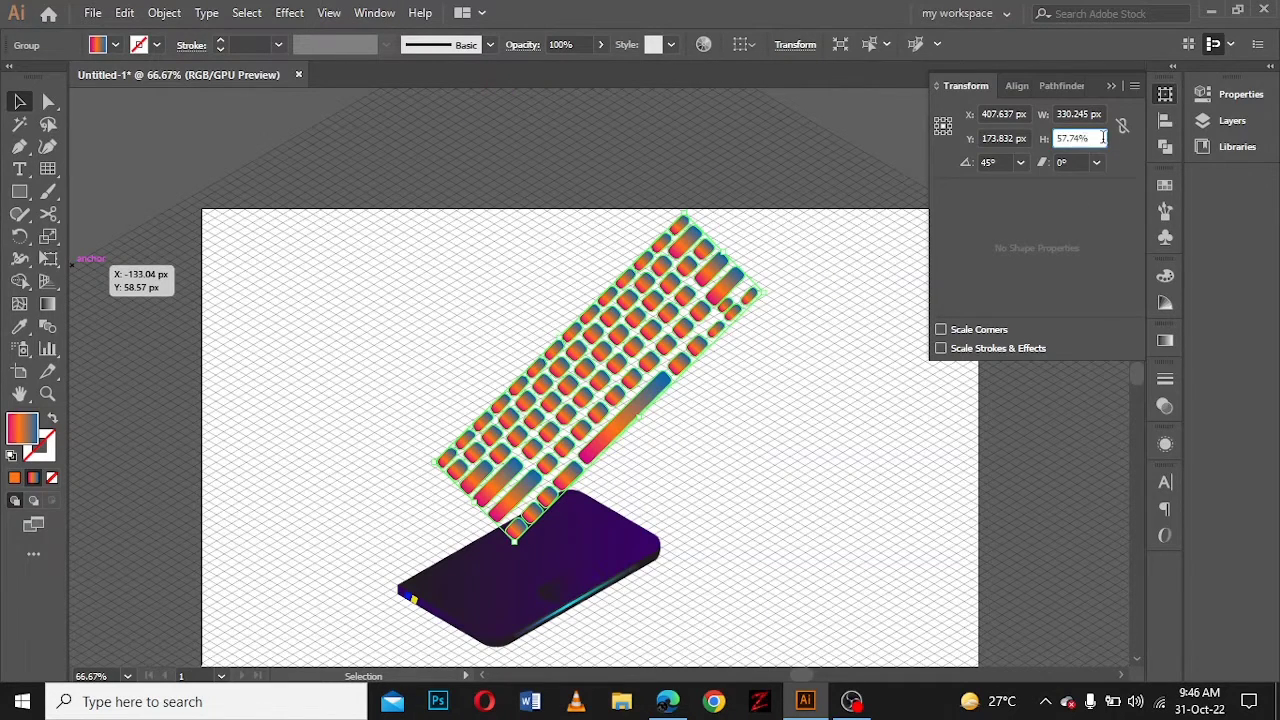
key("Return")
left_click_drag(647, 215, 600, 290)
left_click_drag(566, 423, 571, 571)
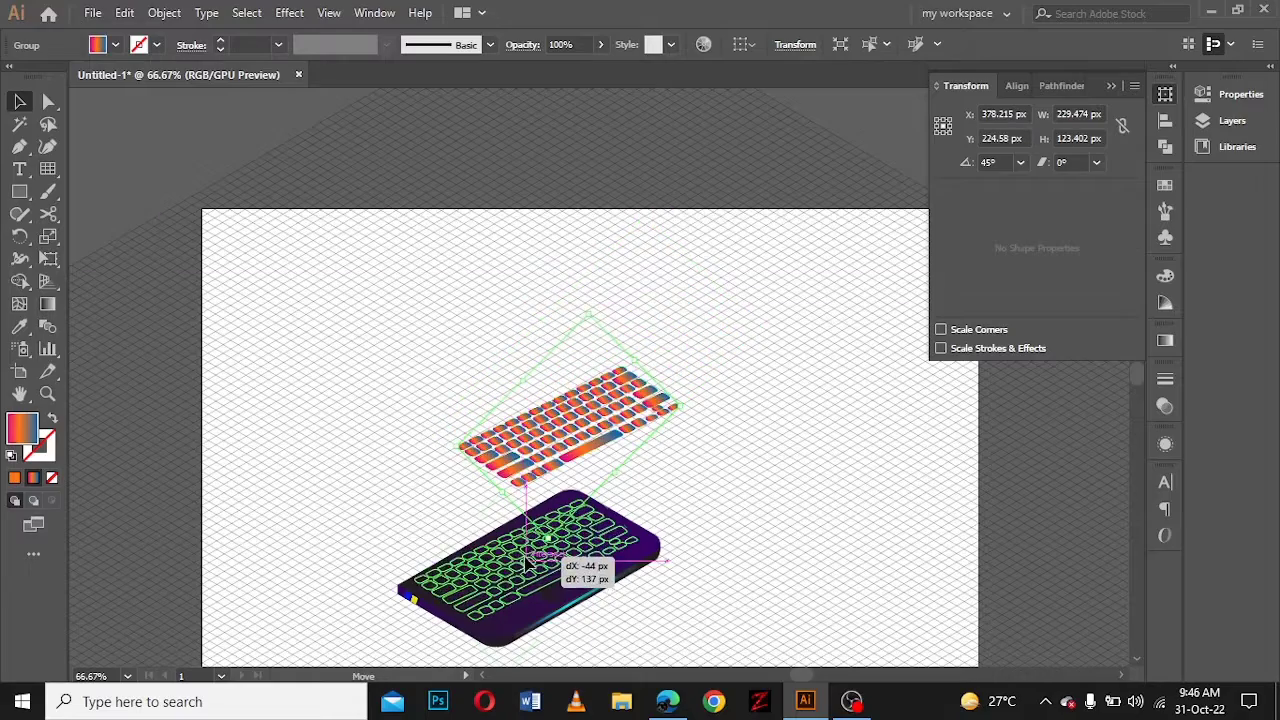
key("ctrl+plus")
key("ctrl+plus")
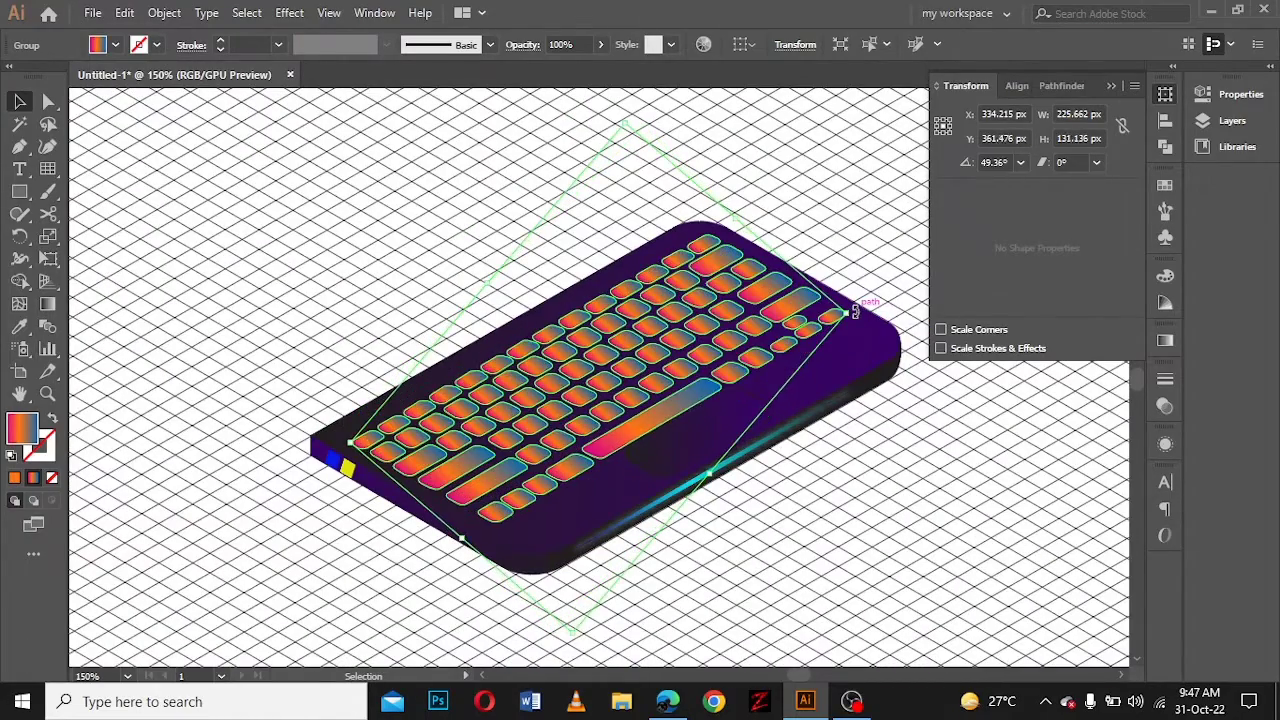
Step: Deselect the keyboard, close the Transform panel, and scroll up above the keyboard
left_click(890, 432)
left_click(1165, 93)
scroll(1138, 93, "up", 2)
scroll(460, 412, "up", 2)
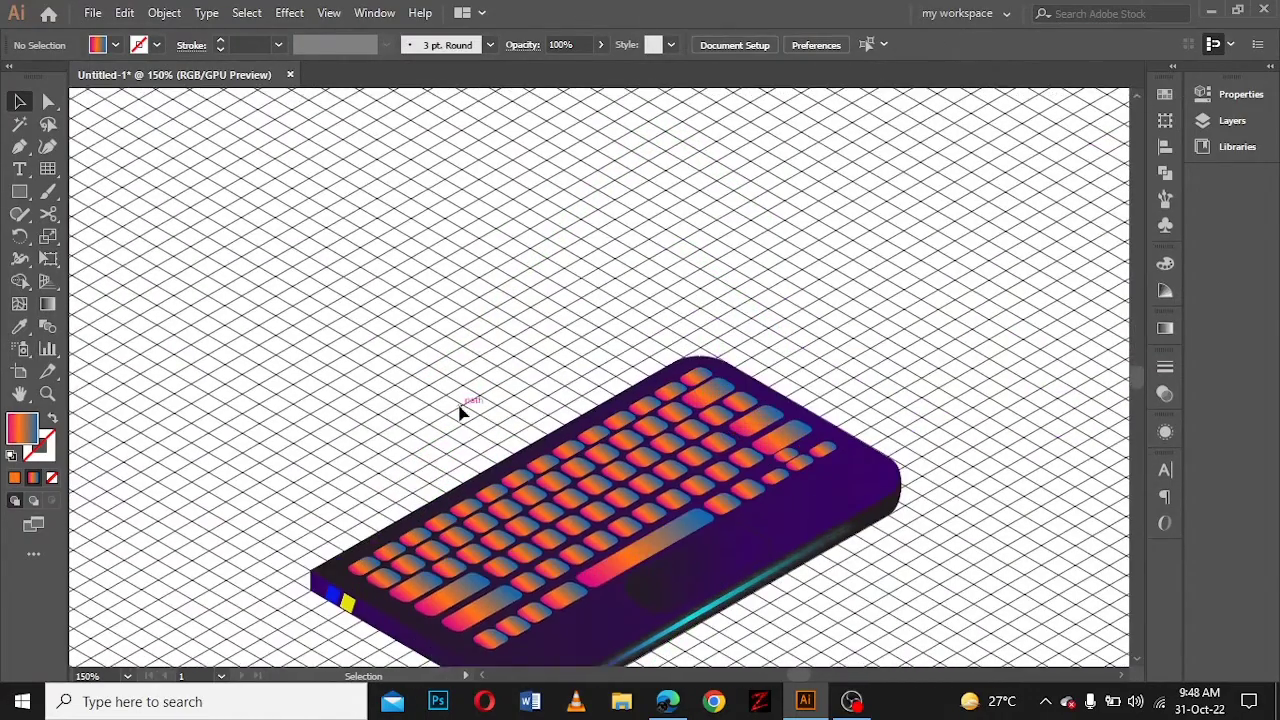
Step: Pen-draw an upright four-point screen panel rising from the keyboard's back edge
left_click(19, 146)
left_click(1232, 120)
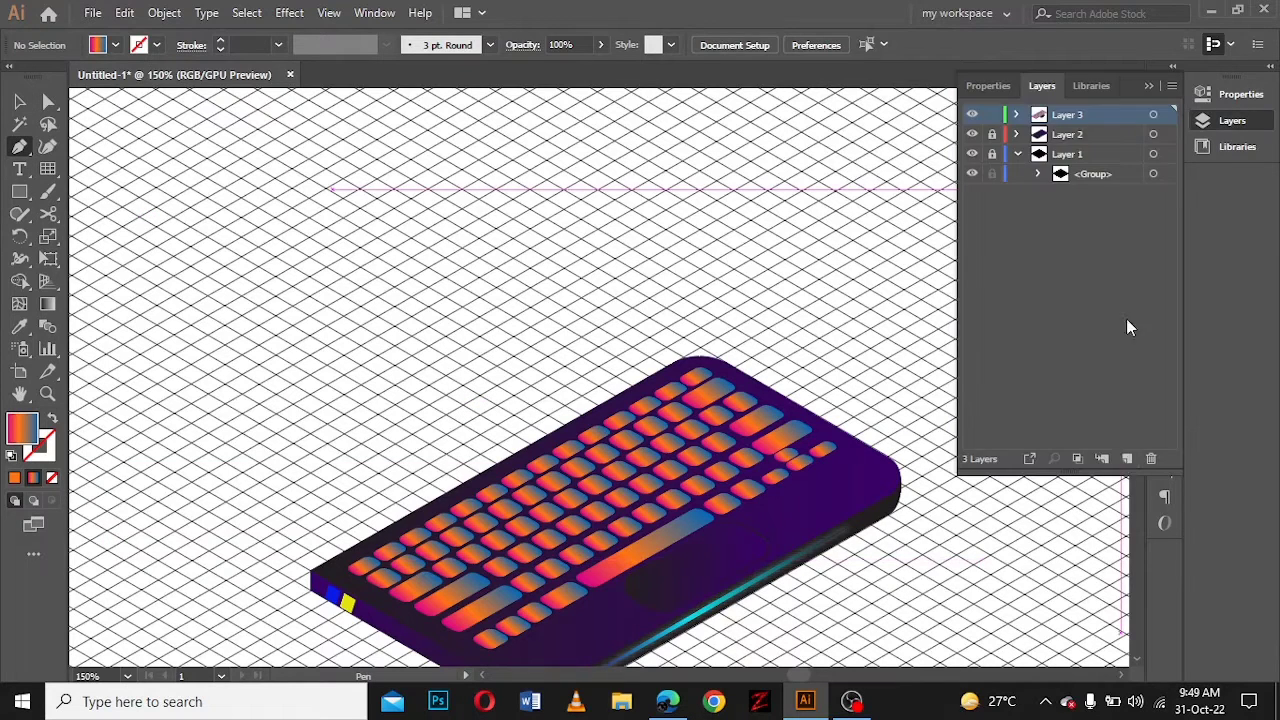
left_click(1147, 86)
left_click(312, 572)
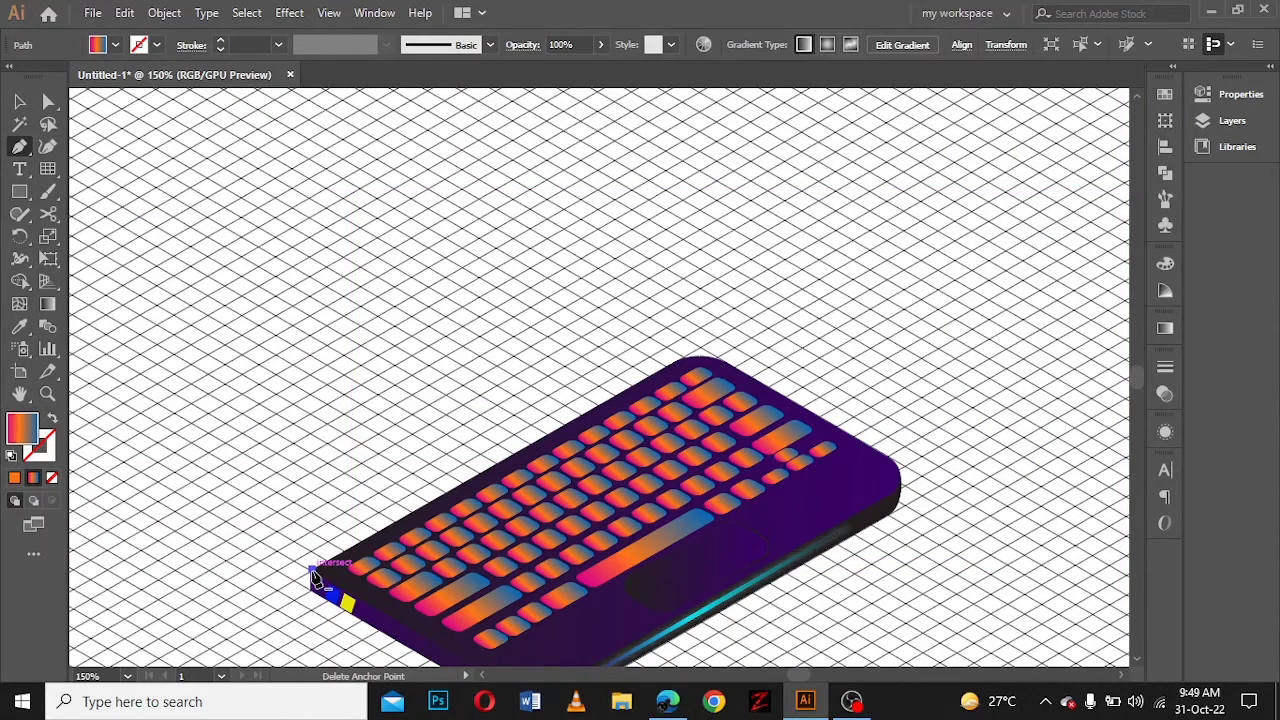
left_click(312, 318)
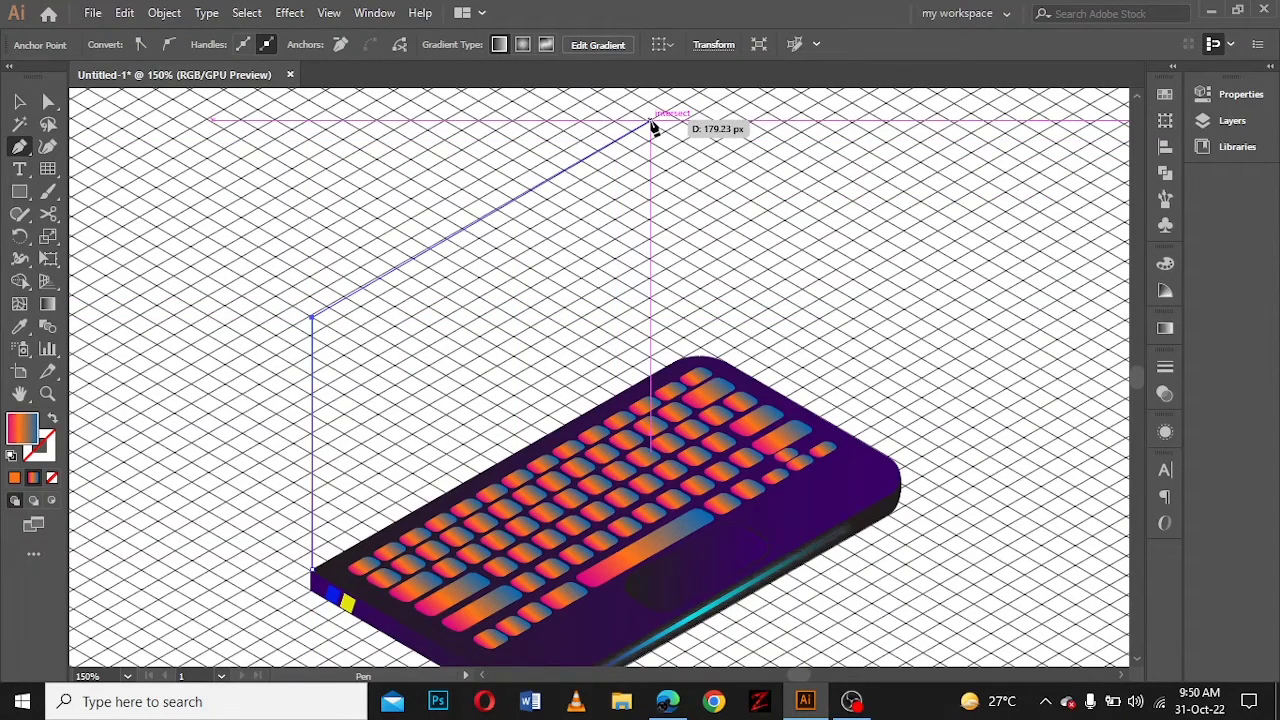
scroll(652, 126, "up", 1)
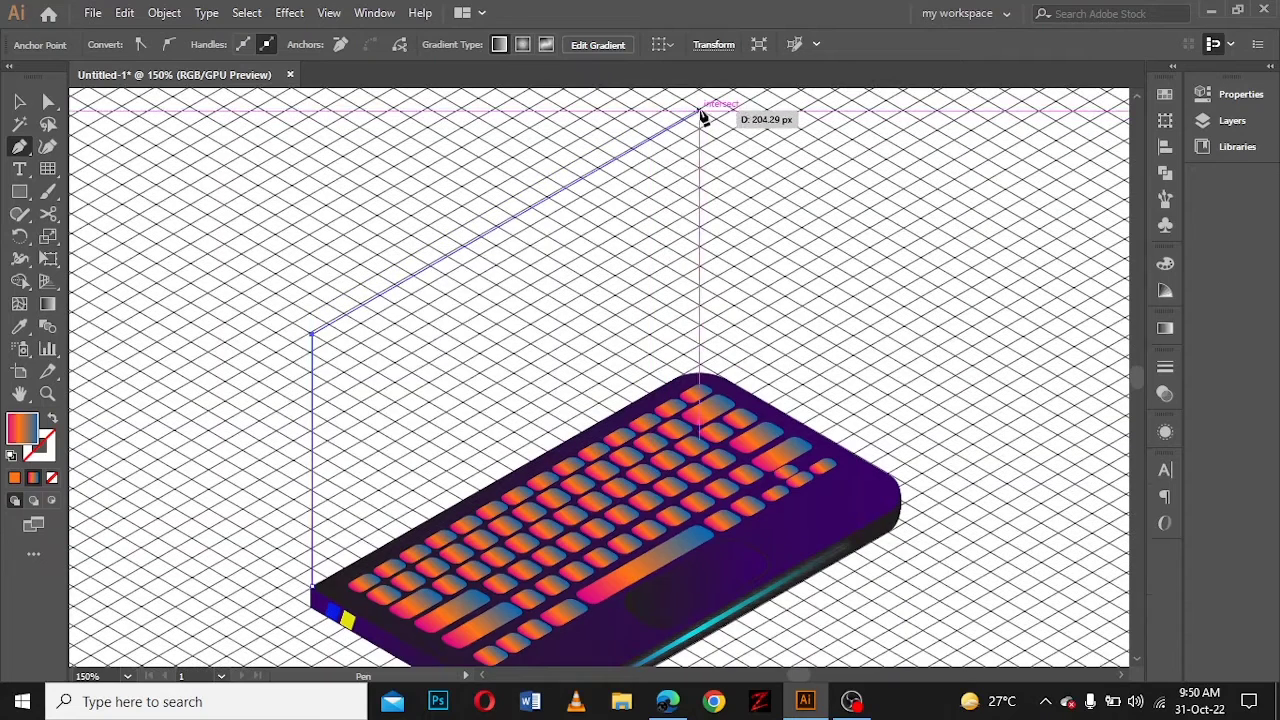
left_click(698, 114)
left_click(698, 372)
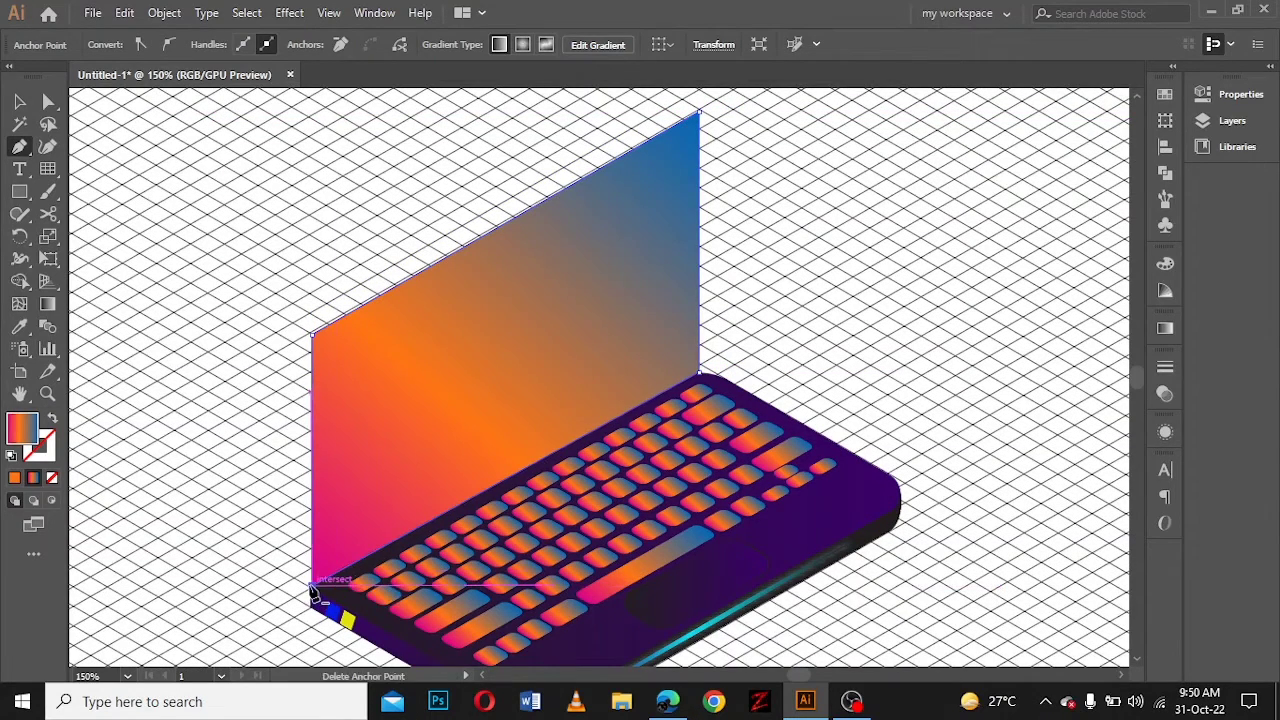
Step: Round the screen panel's top corners with the corner widgets
left_click(49, 102)
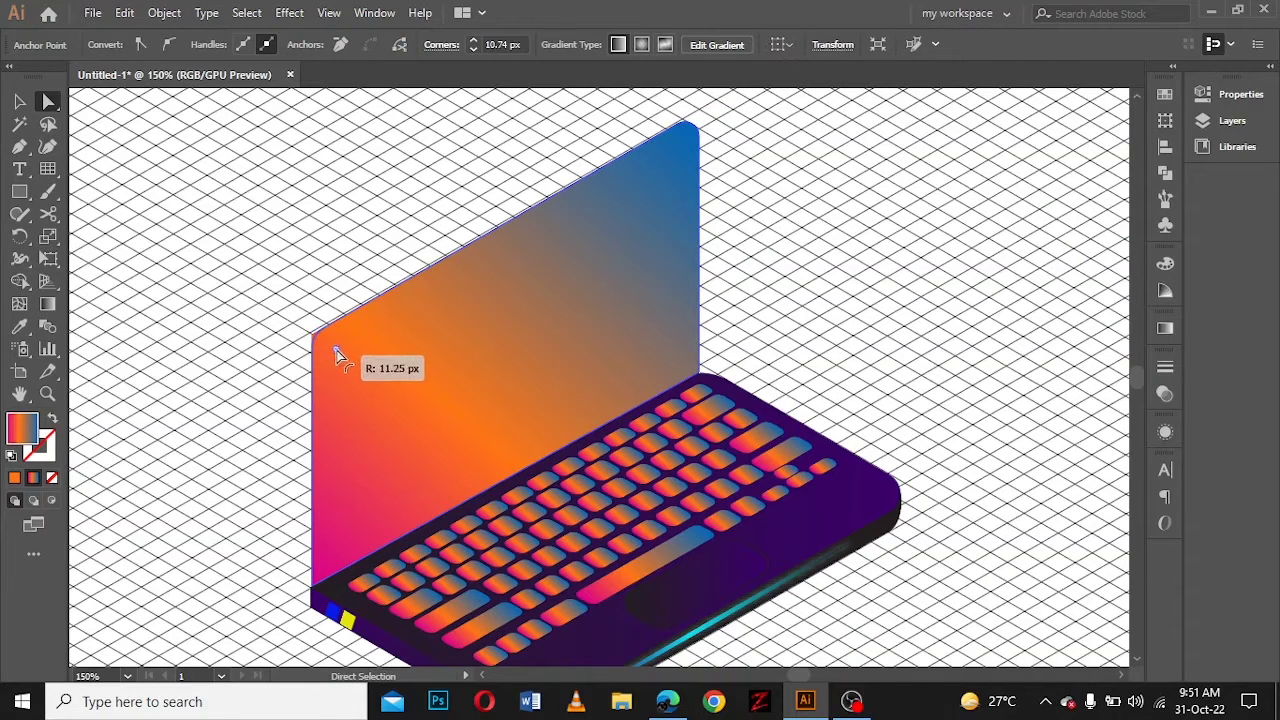
left_click_drag(313, 342, 344, 357)
left_click(208, 465)
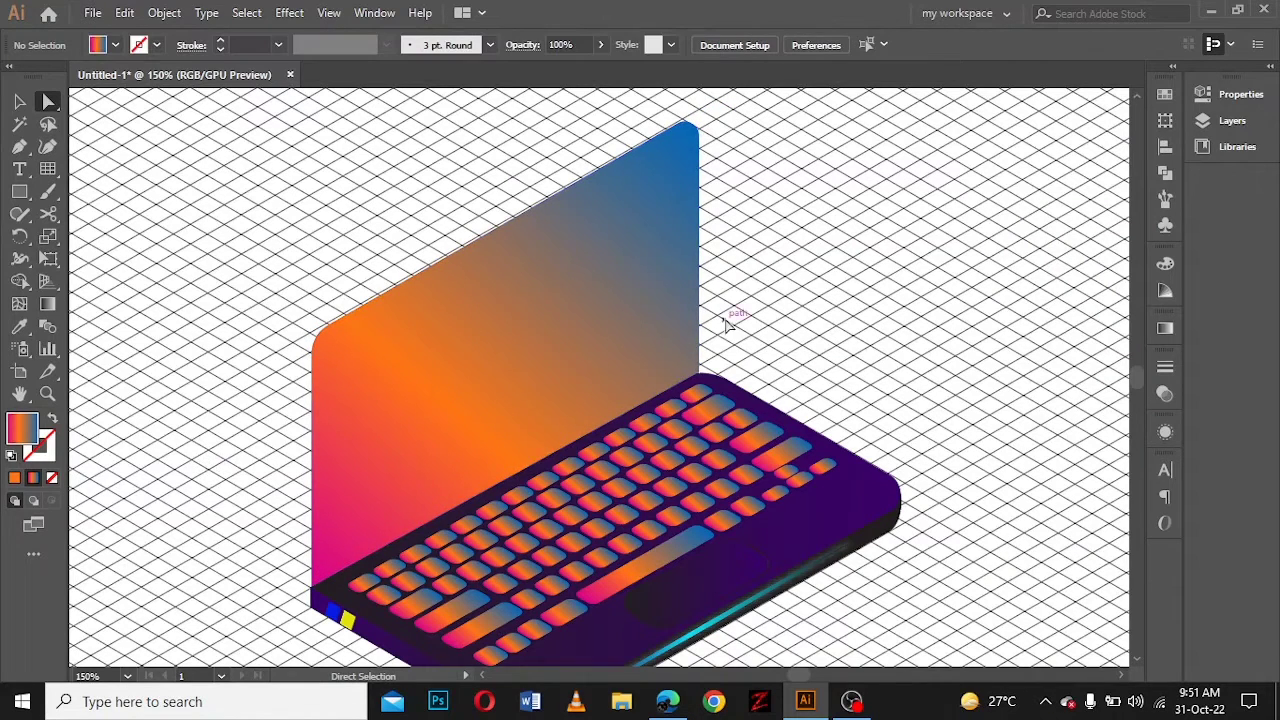
Step: Move Layer 4 below Layer 3 in the Layers panel
left_click(1205, 120)
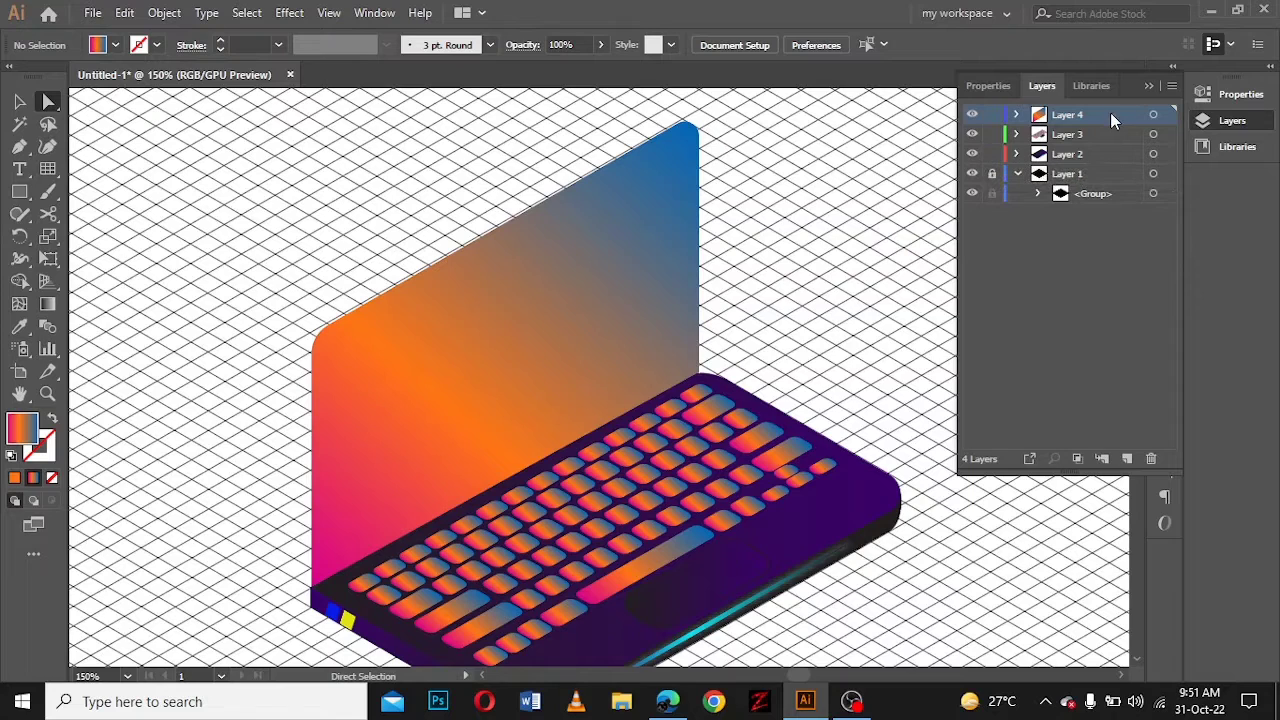
left_click_drag(1110, 114, 1110, 149)
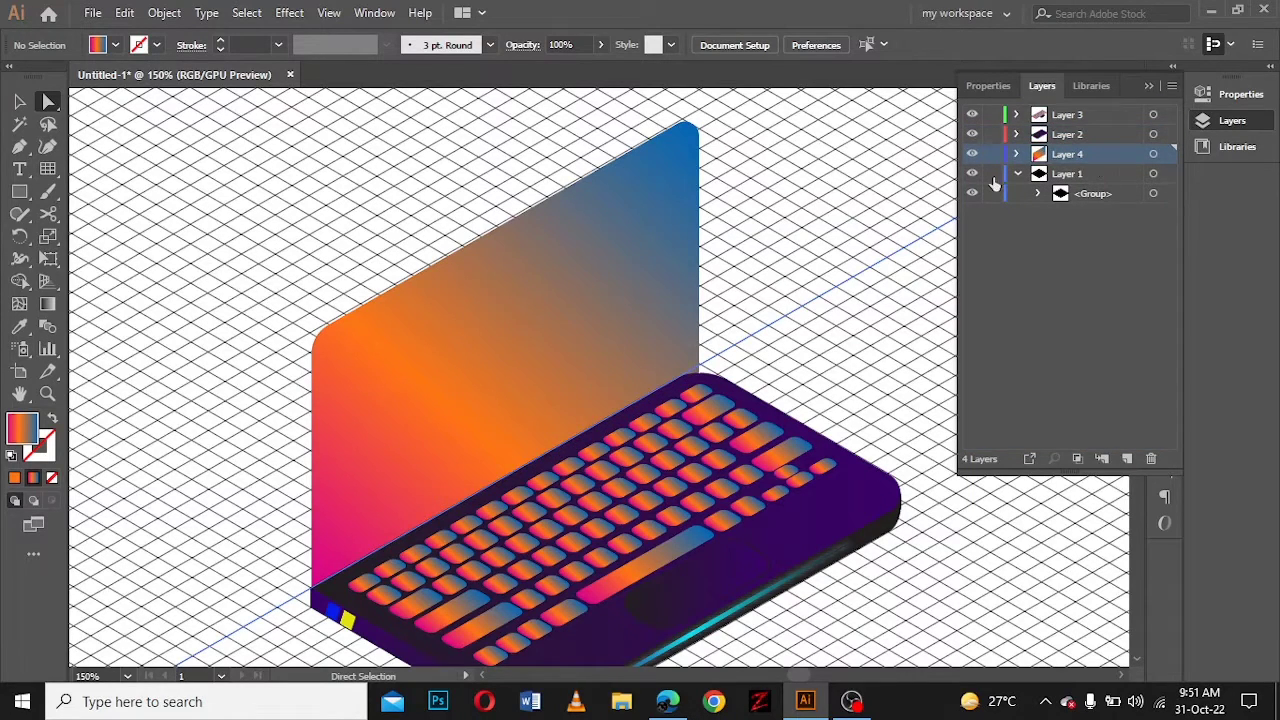
left_click(1150, 83)
left_click(19, 326)
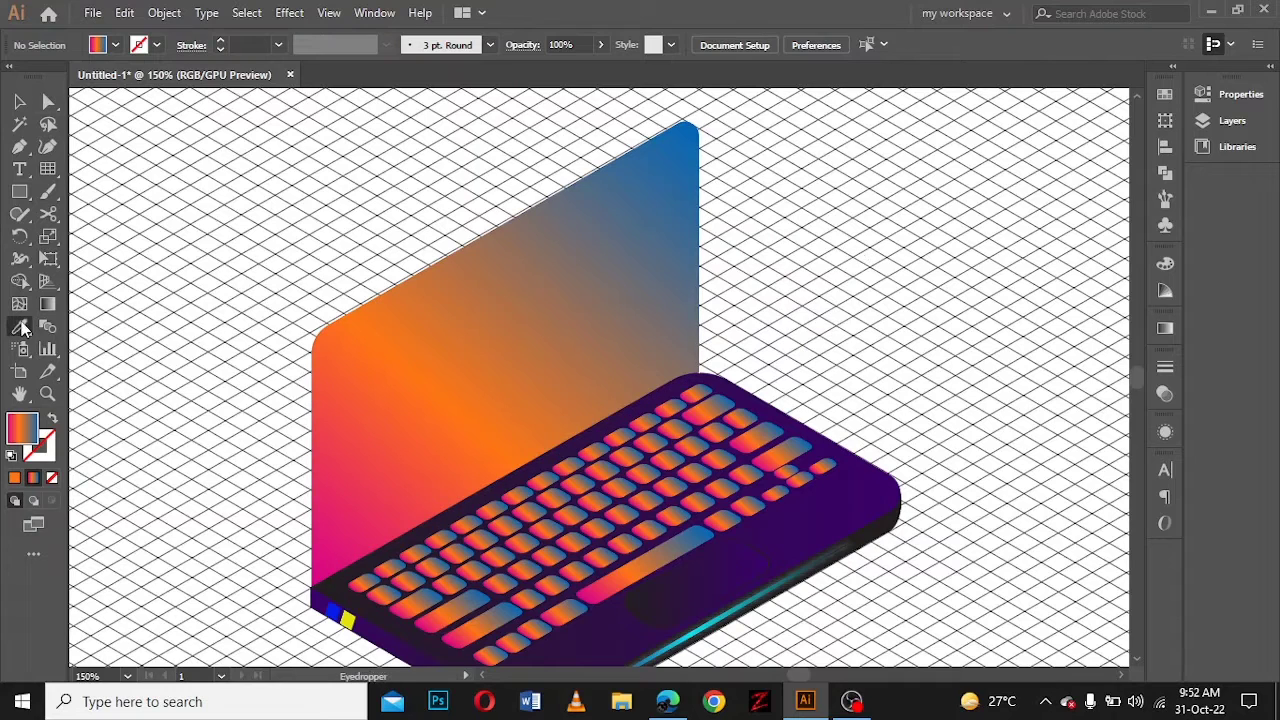
Step: Give the screen panel the keyboard's dark purple, offset a duplicate, and make both outline-only
left_click(557, 343, "ctrl")
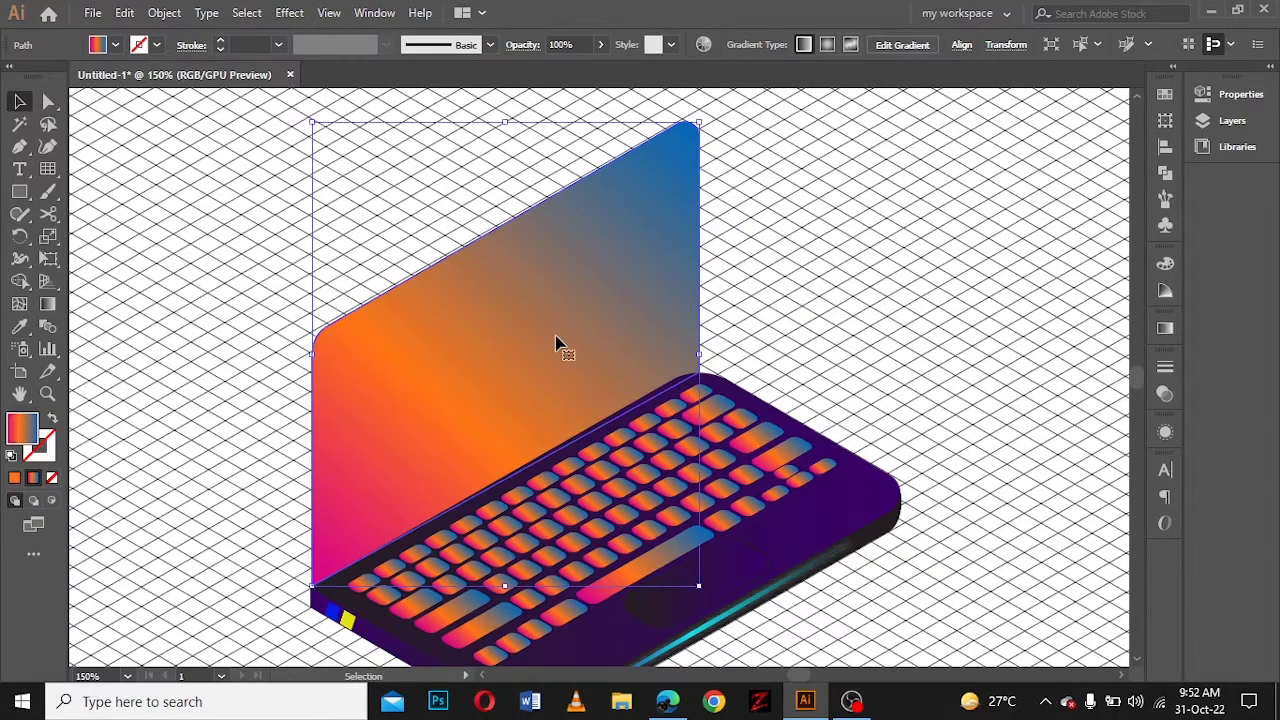
left_click(564, 486)
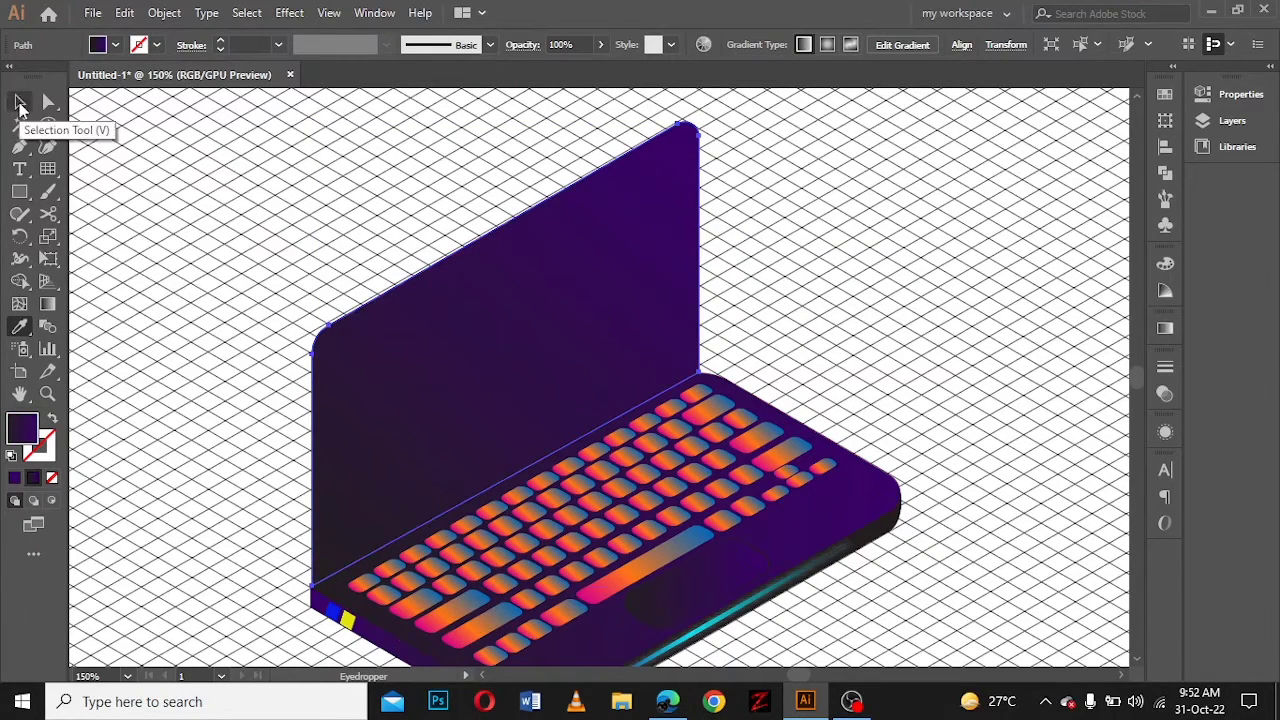
left_click(19, 103)
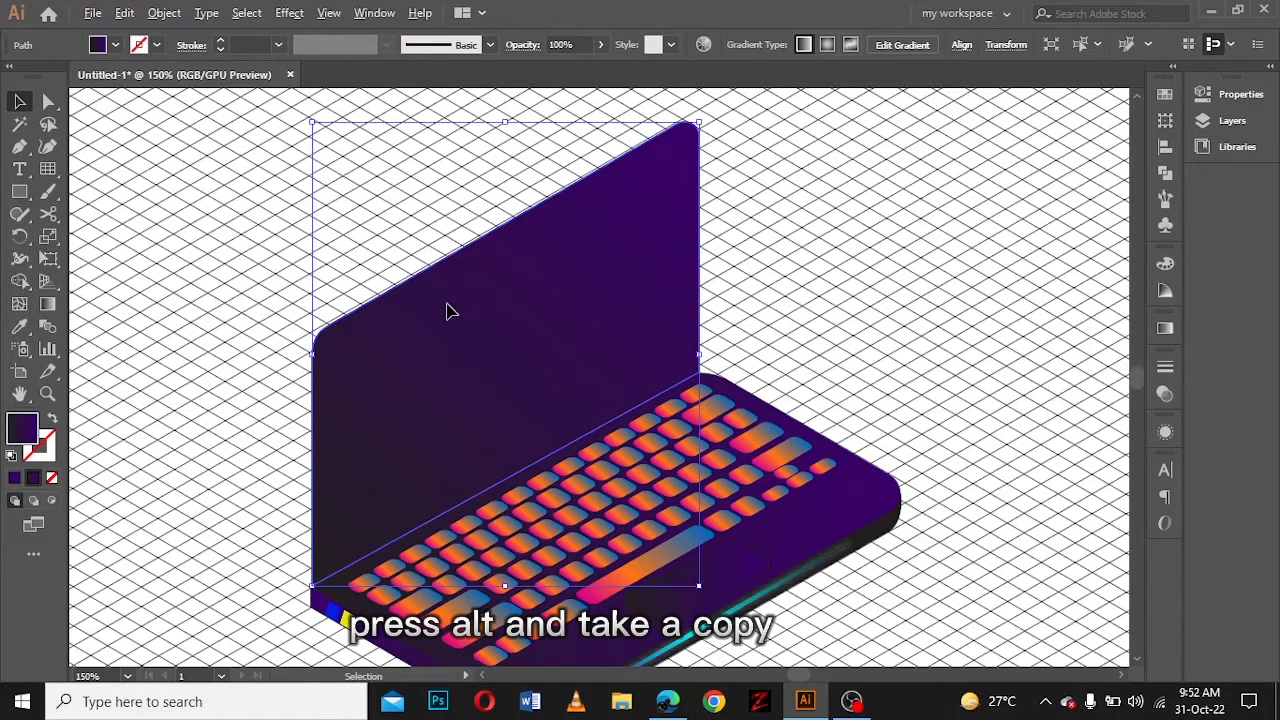
left_click_drag(447, 307, 438, 298)
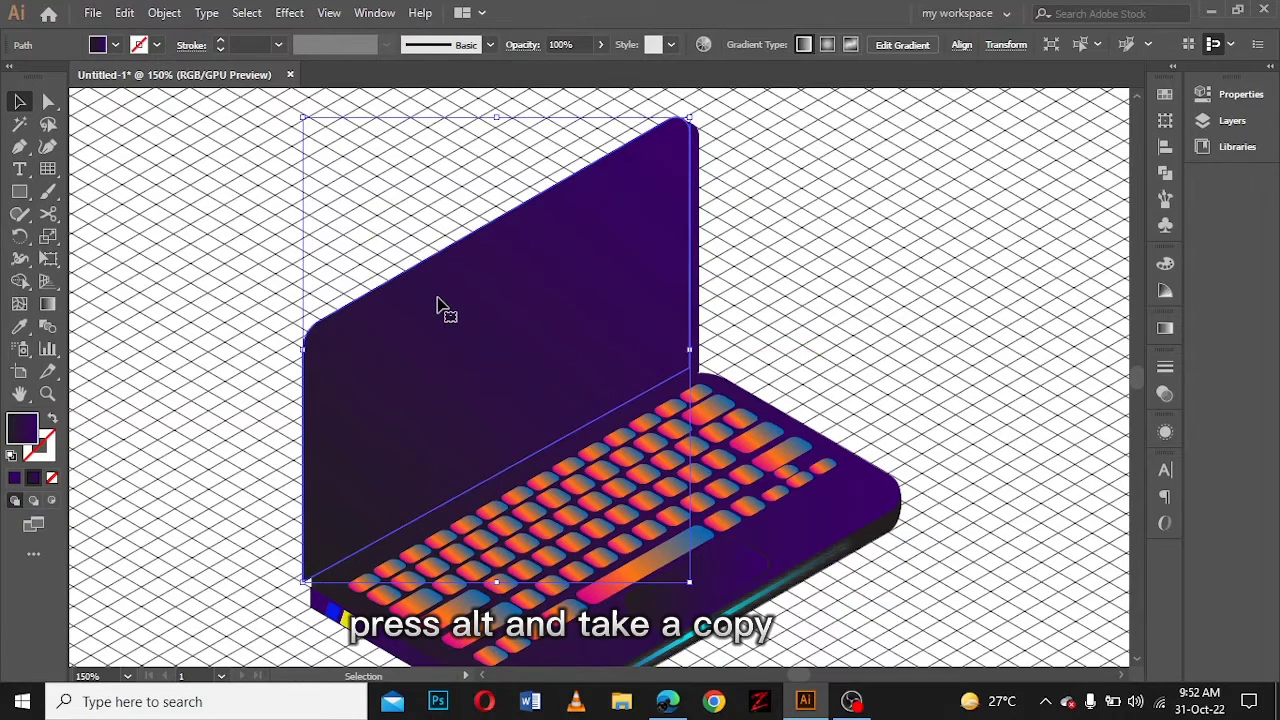
left_click(52, 419)
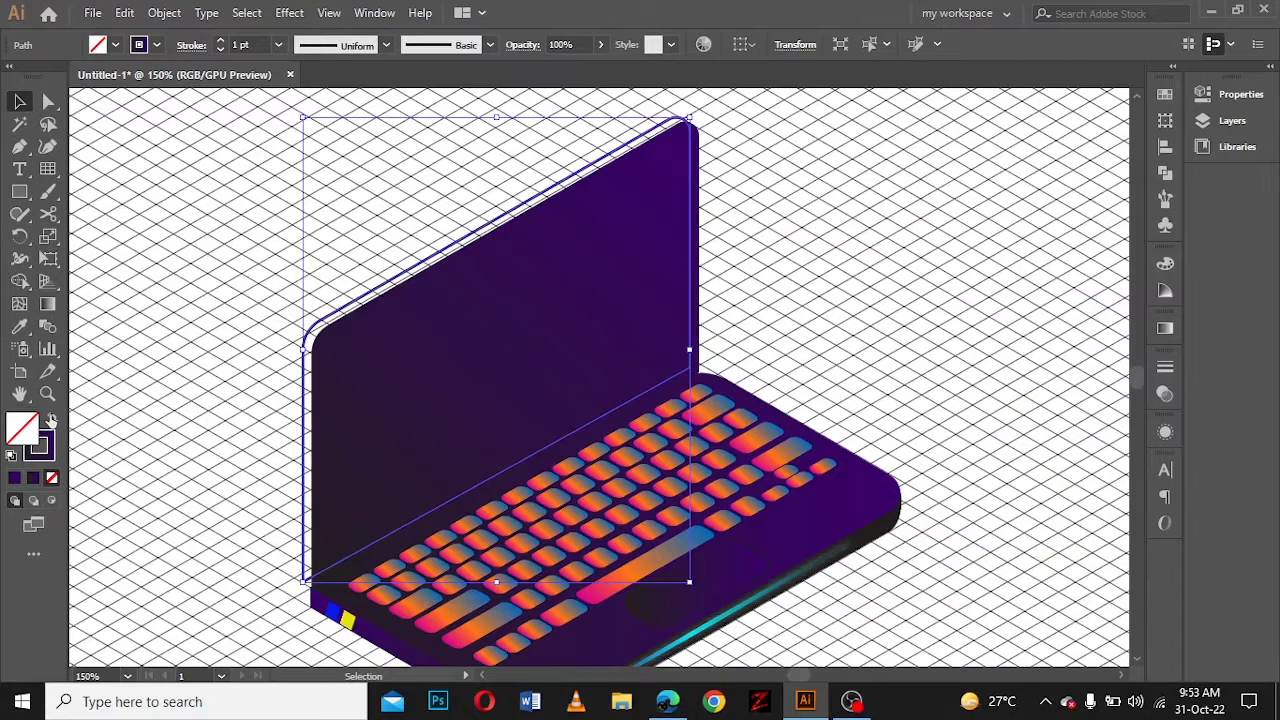
left_click(52, 418)
left_click(689, 362)
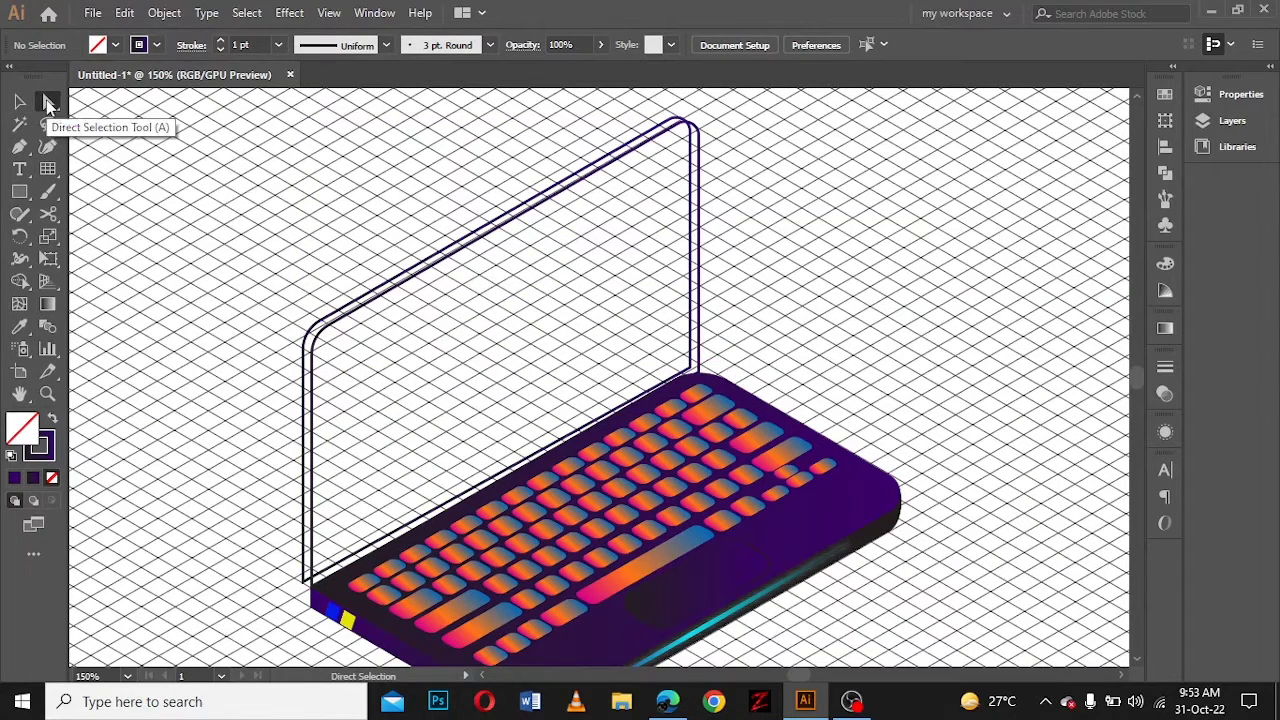
Step: Add a diagonal guide path and Pen-draw the inner display shape inside the lid
left_click(48, 101)
left_click_drag(689, 372, 311, 588)
left_click_drag(697, 138, 700, 137)
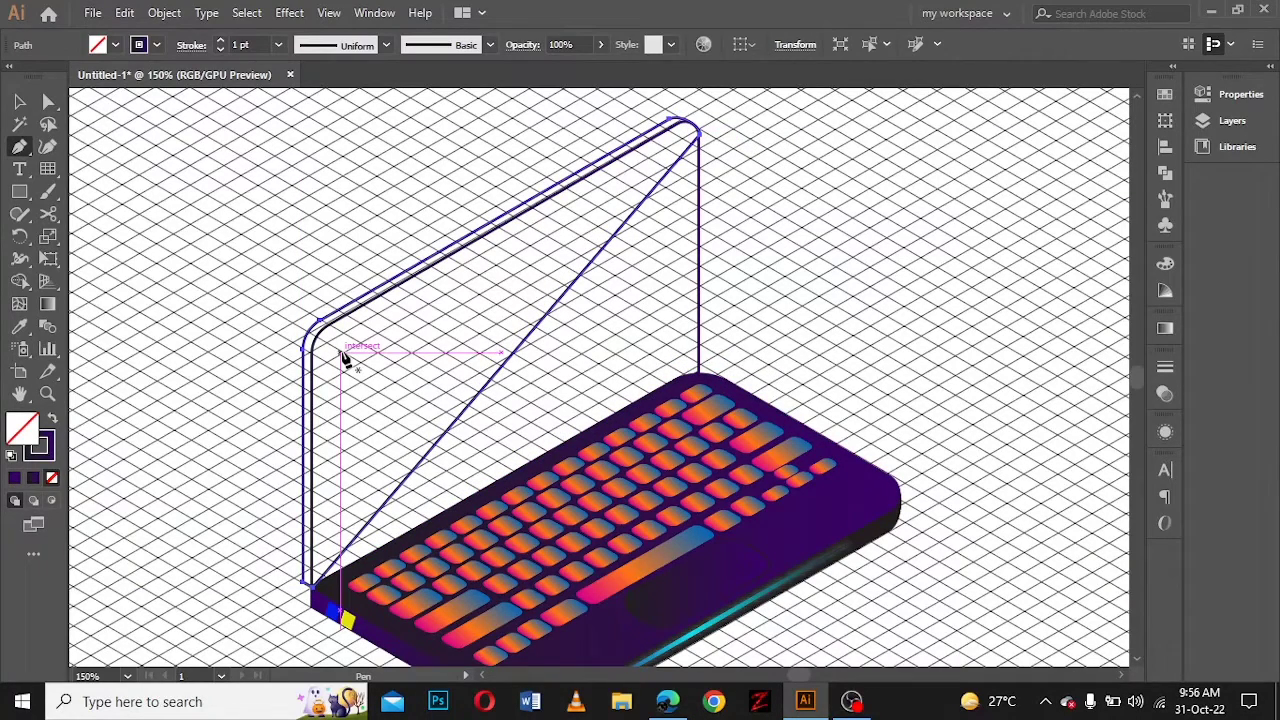
left_click(322, 345)
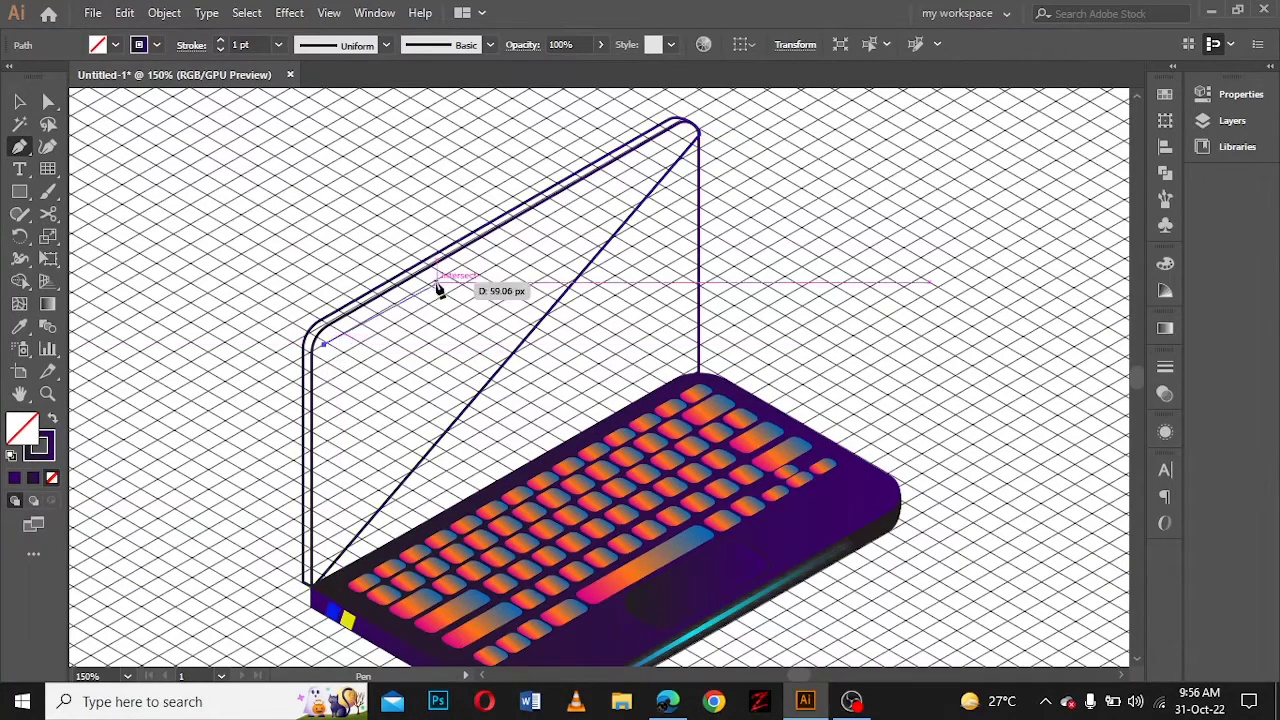
left_click(681, 145)
left_click(681, 145)
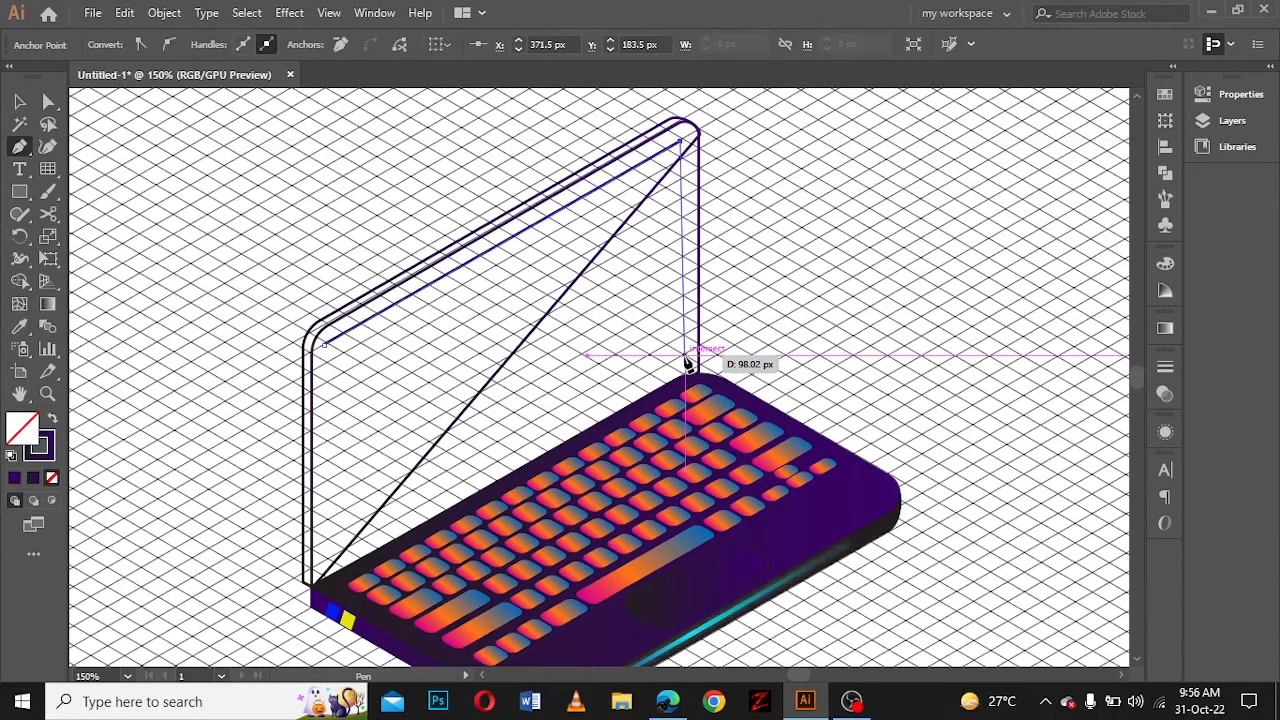
left_click(686, 358)
left_click(322, 345)
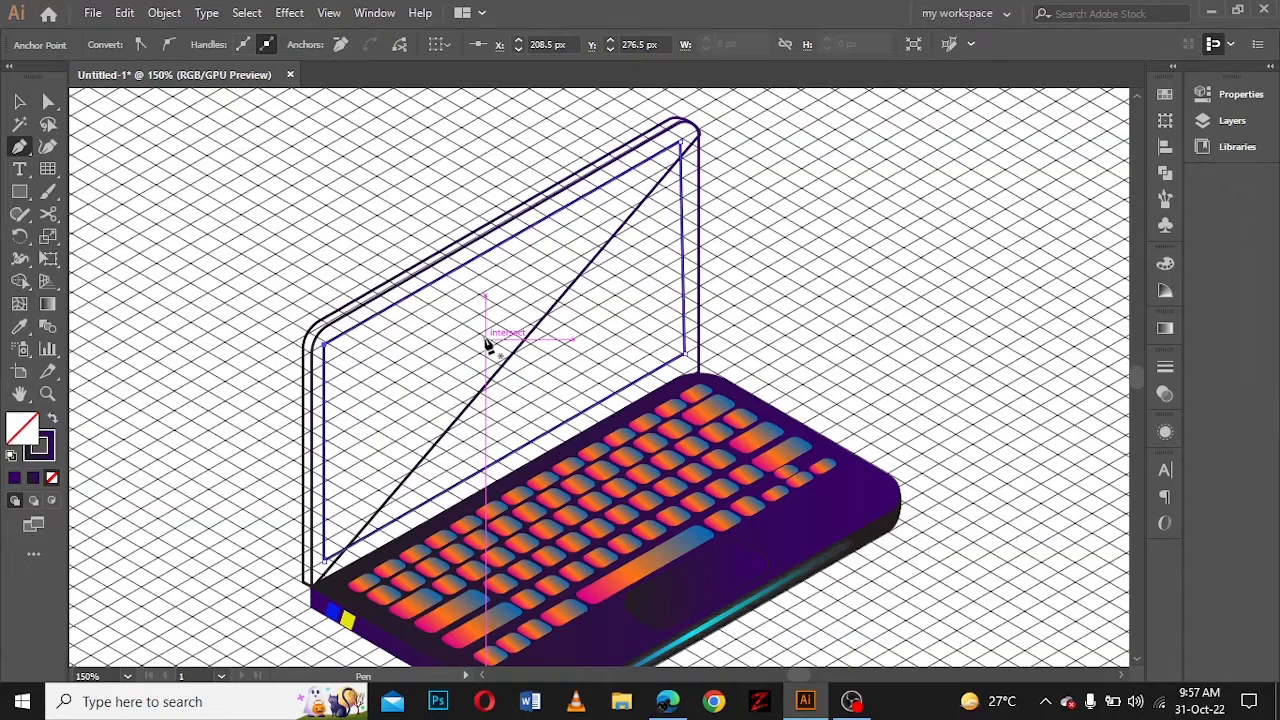
Step: Fill the display with a gradient from deep blue to cyan using RGB stops
left_click(52, 418)
key("period")
double_click(1108, 496)
left_click(1006, 440)
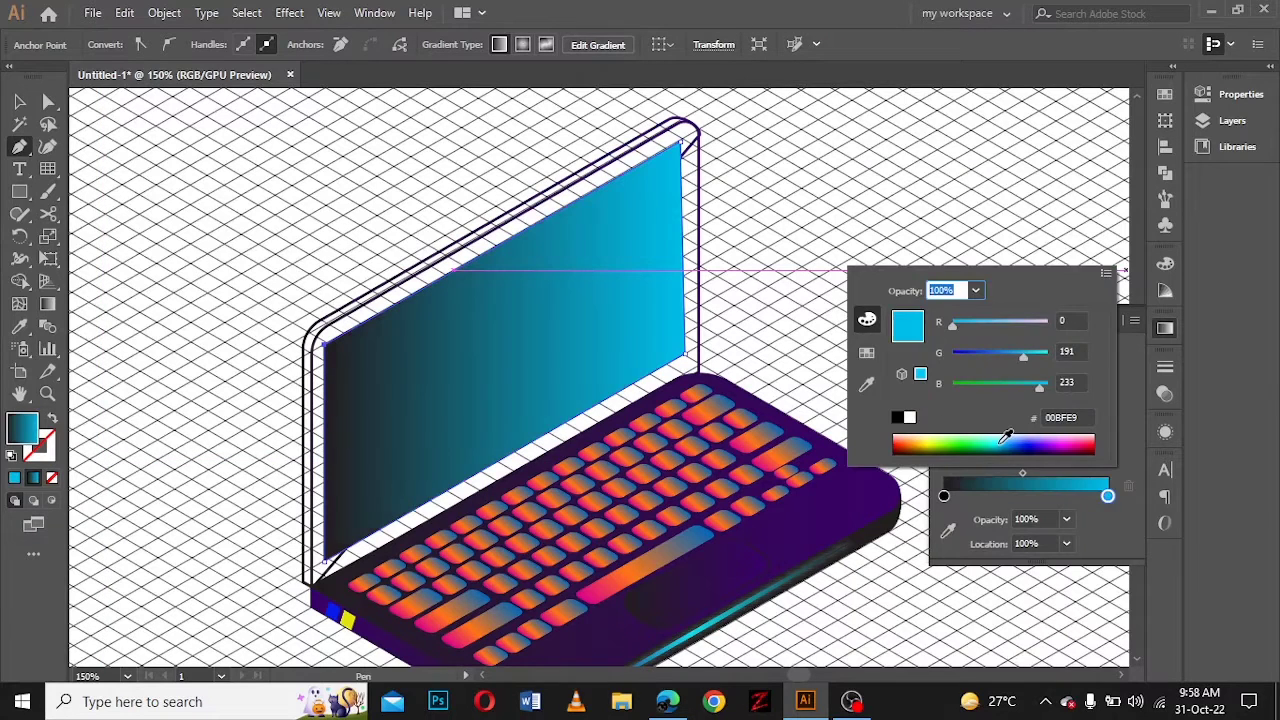
left_click(943, 496)
double_click(943, 496)
left_click(1105, 273)
left_click(1159, 298)
mouse_move(953, 386)
left_mouse_down()
mouse_move(1037, 392)
mouse_move(988, 388)
left_mouse_up()
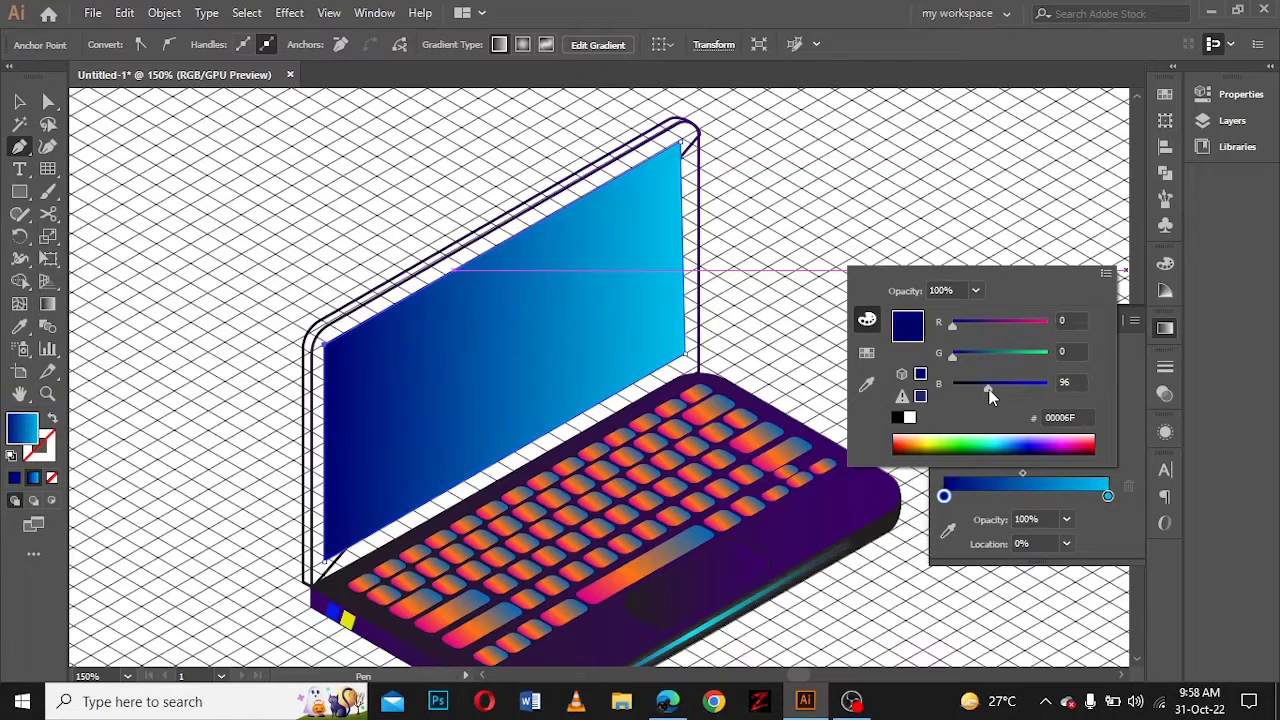
left_click(1105, 273)
key("Escape")
Step: Turn the lid frame's outline into a solid dark purple fill
left_click(22, 100)
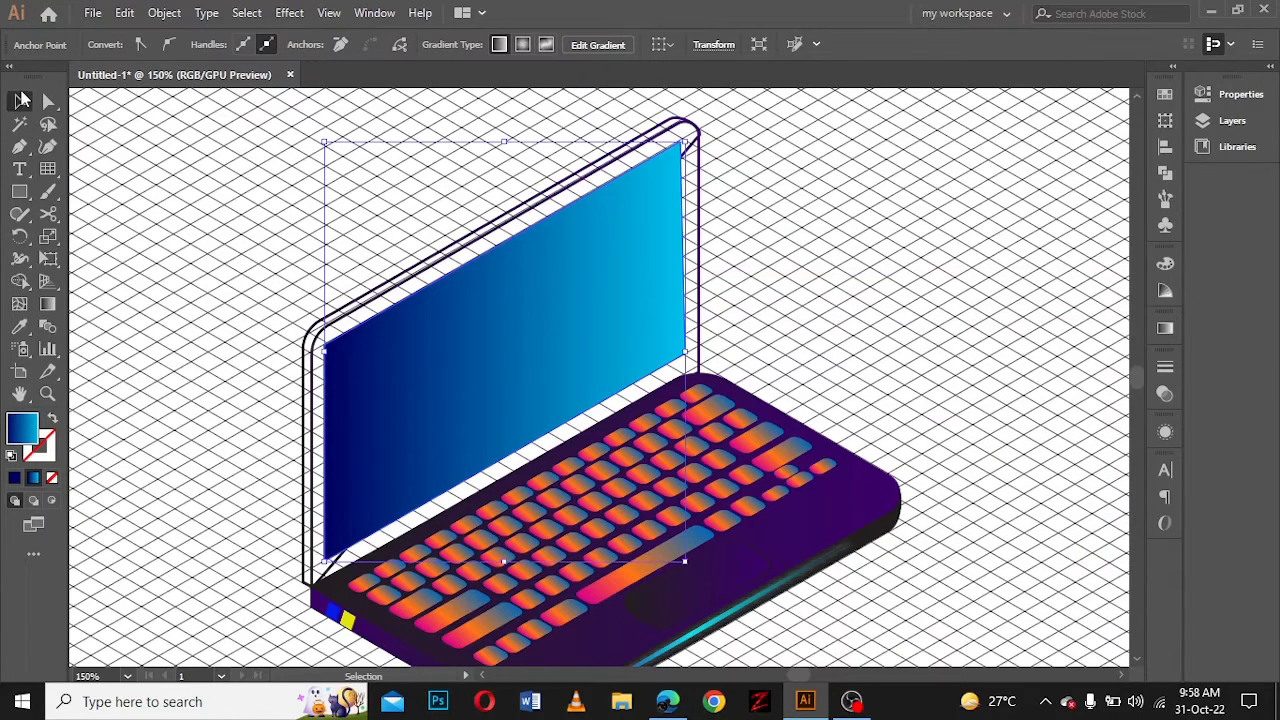
left_click(318, 395)
key("shift+x")
Step: Draw a highlight line along the display's top edge
key("ctrl+shift+a")
key("p")
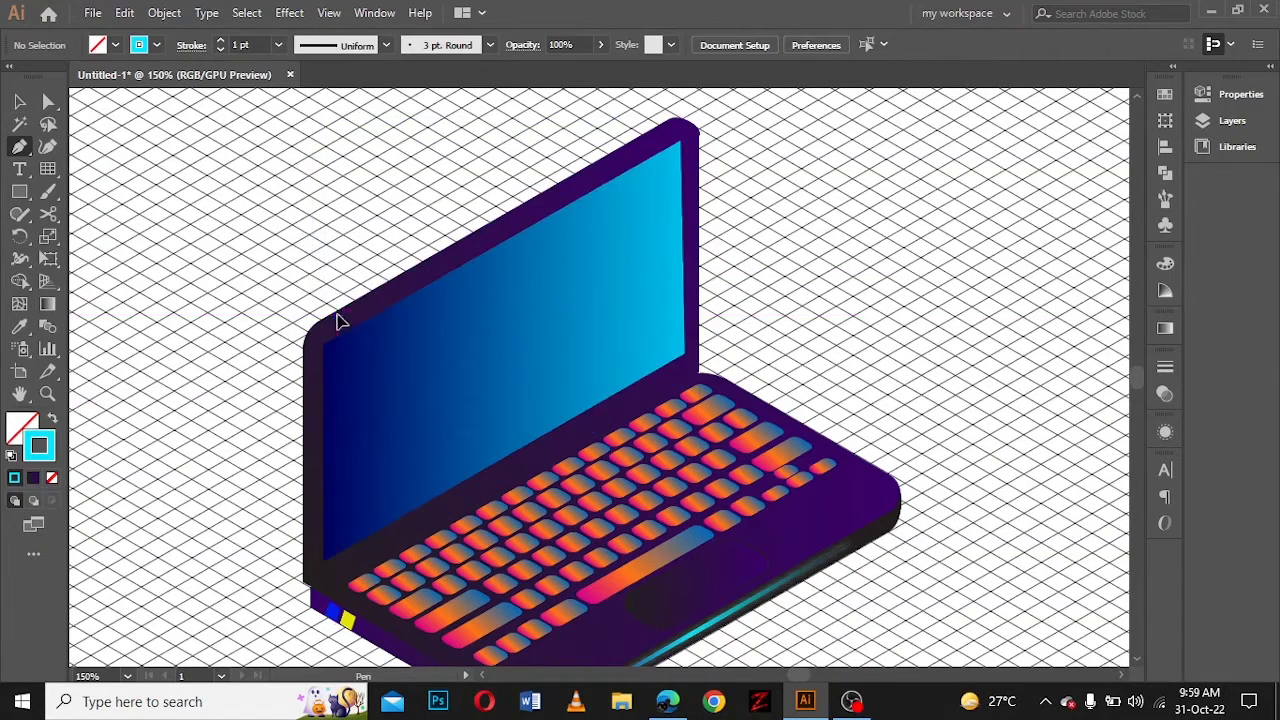
left_click(338, 318)
left_click(652, 143)
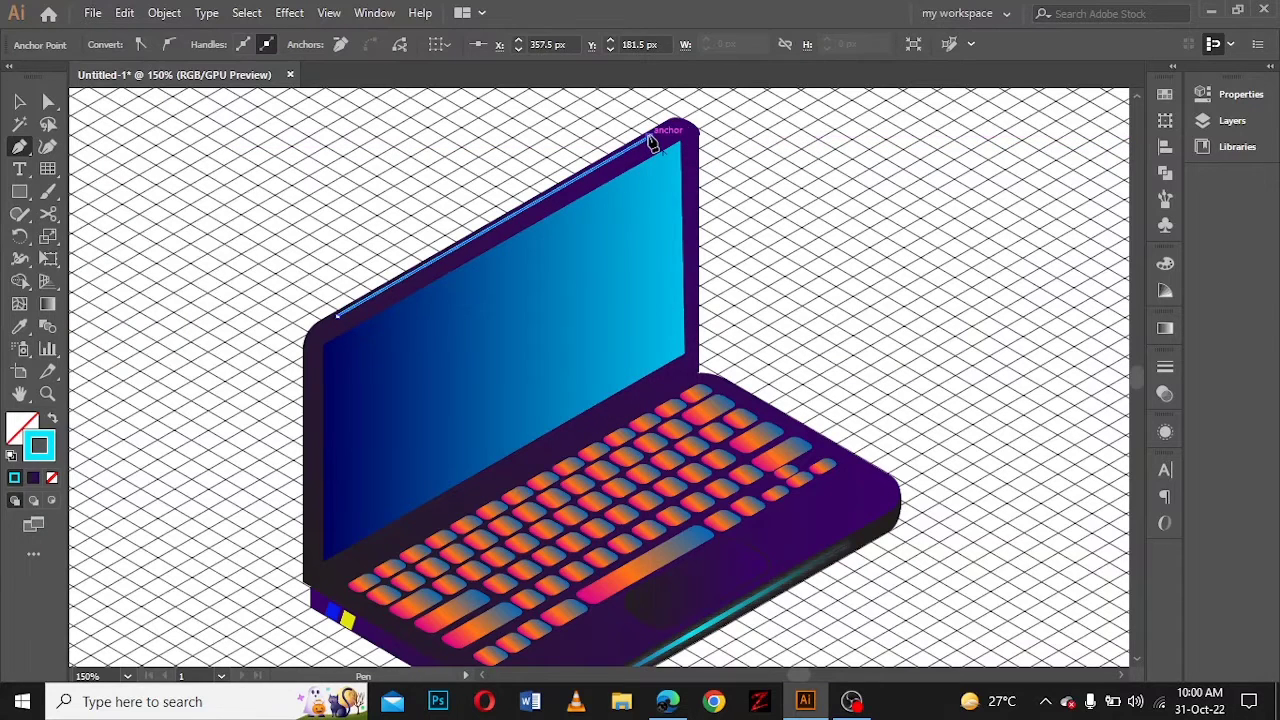
Step: Give the highlight line a 2 pt stroke with a tapered width profile
left_click(1165, 431)
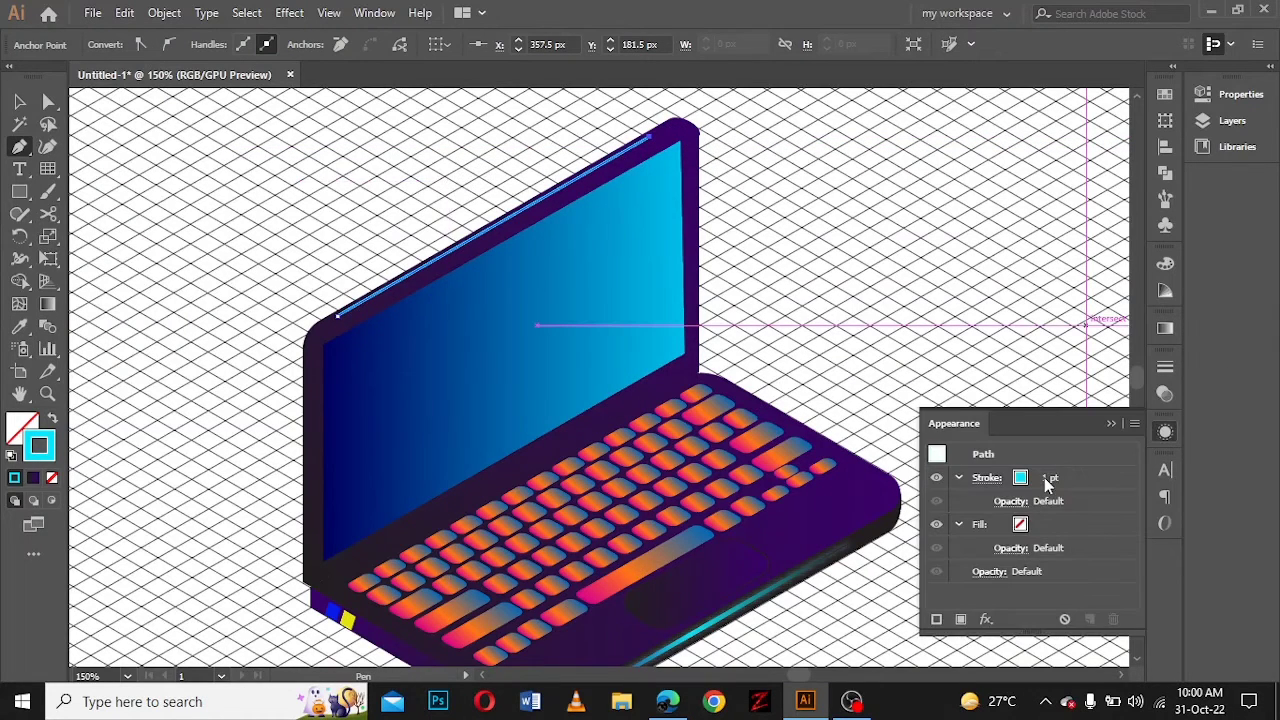
left_click(1047, 479)
left_click(1058, 474)
left_click(985, 478)
left_click(937, 448)
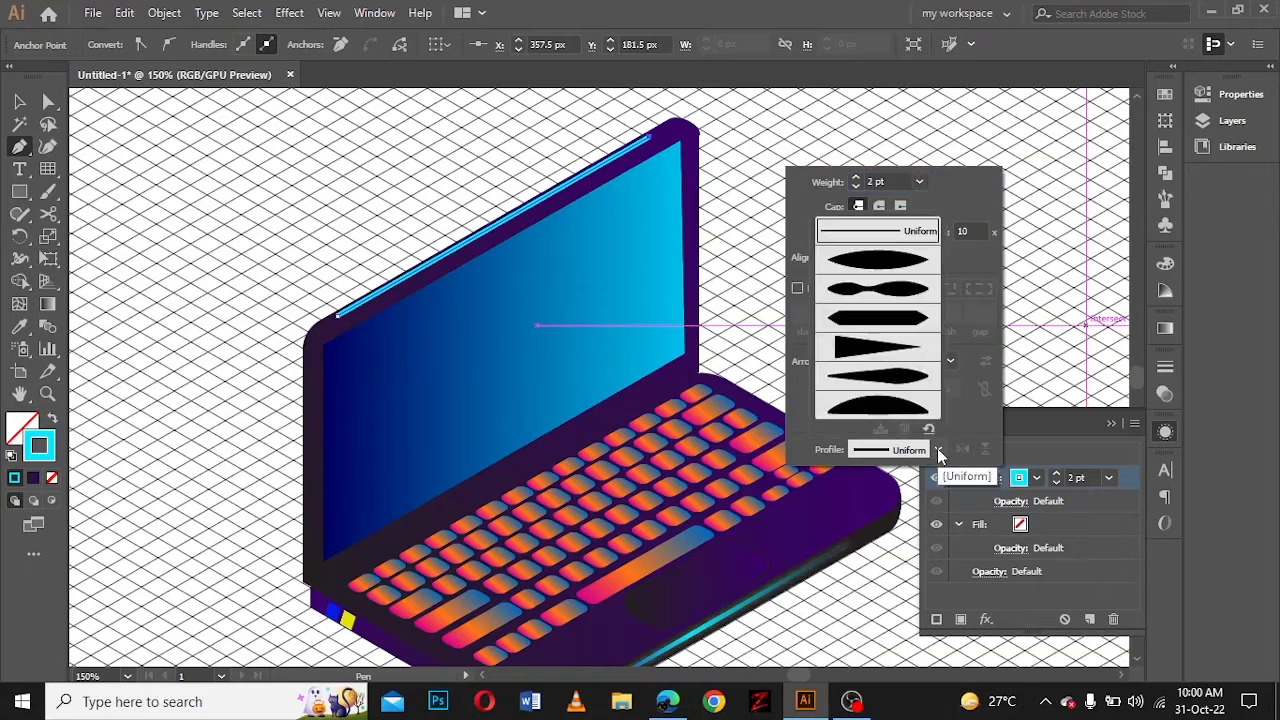
left_click(887, 256)
left_click(1062, 433)
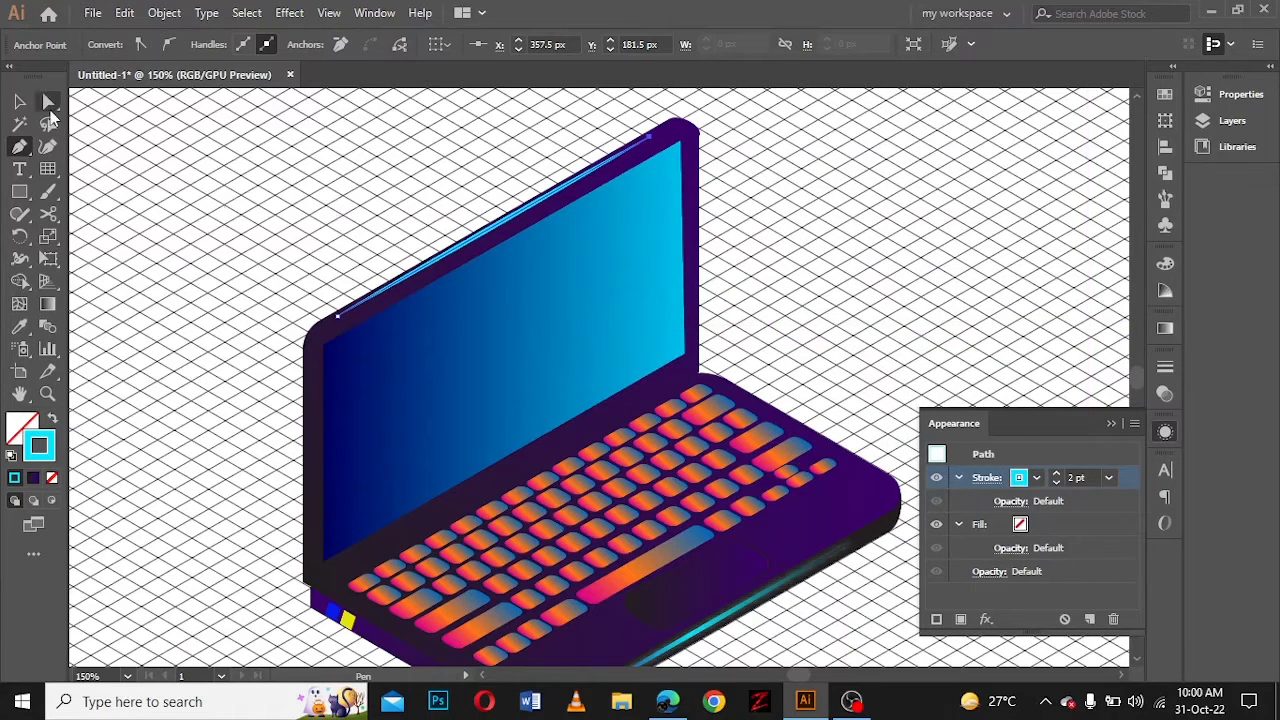
left_click(19, 101)
left_click(196, 266)
Step: Apply a purple Screen-mode Outer Glow at reduced opacity to the highlight line
left_click(447, 262)
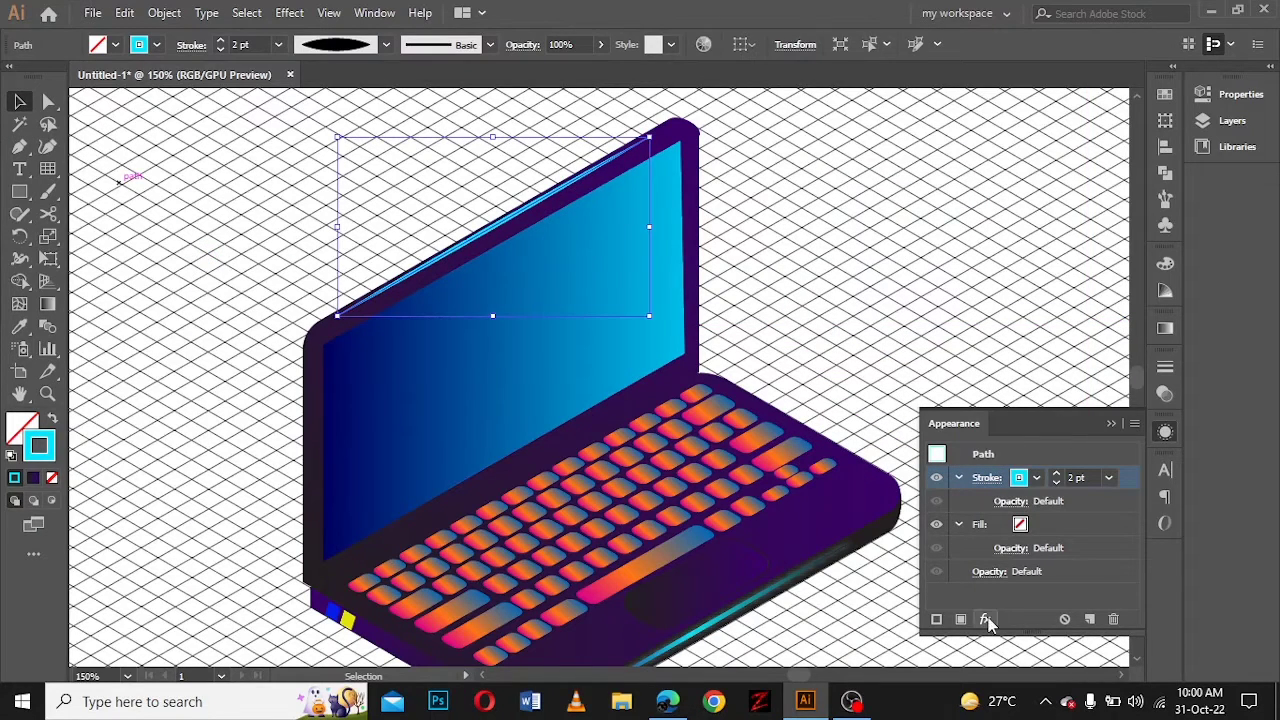
left_click(985, 619)
left_click(870, 383)
left_click(757, 384)
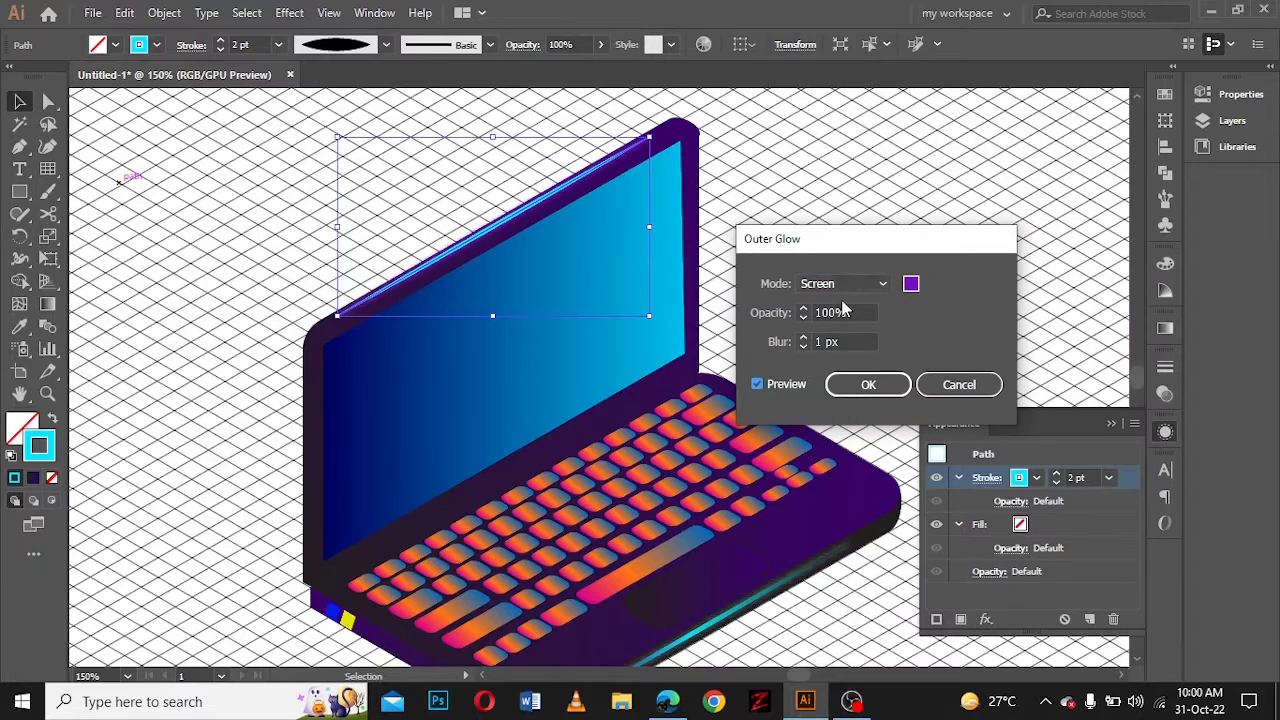
left_click(803, 316)
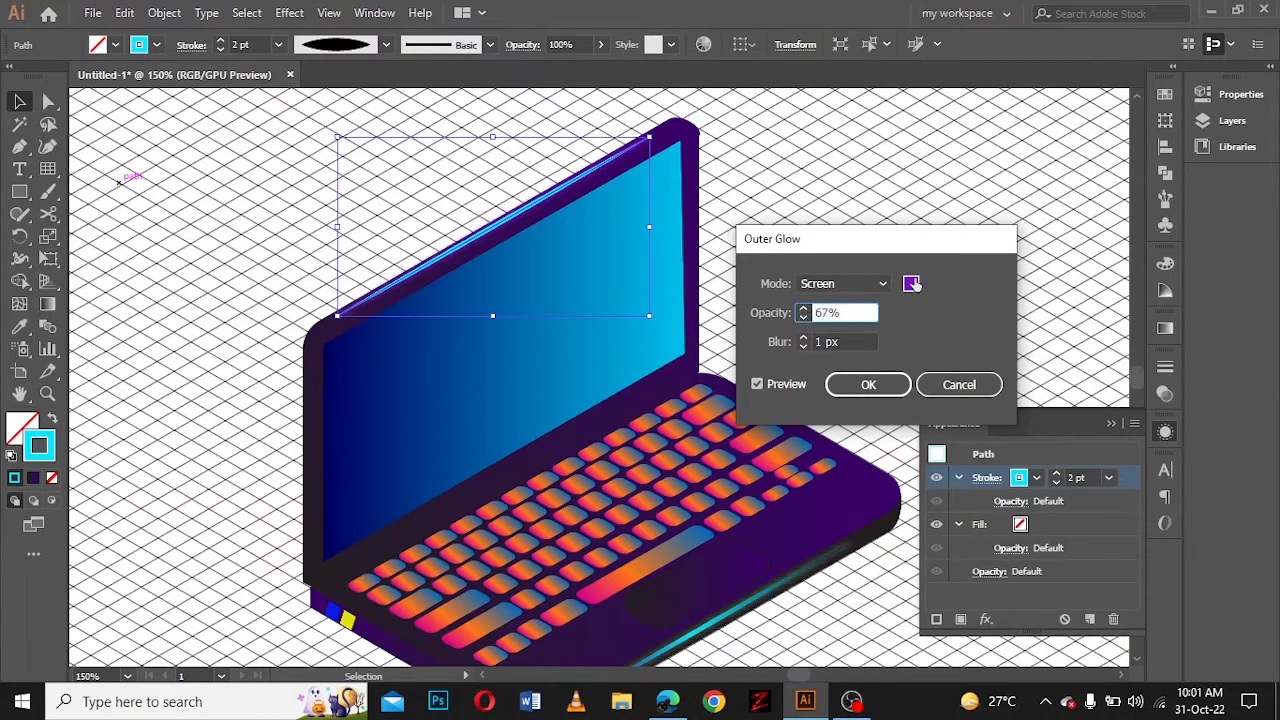
left_click(911, 284)
left_click(1149, 206)
left_click(868, 386)
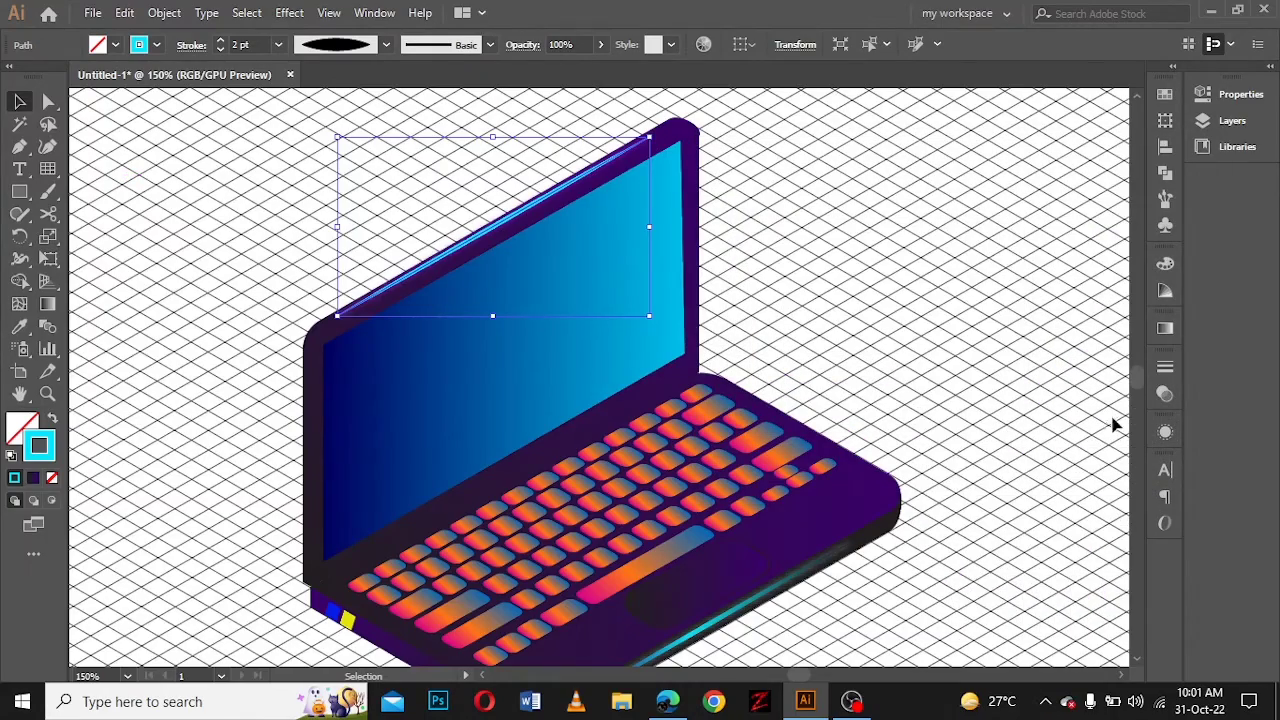
left_click(139, 205)
Step: Duplicate the blue screen shape slightly to the right and remove its stroke
key("ctrl+0")
scroll(928, 662, "right", 3)
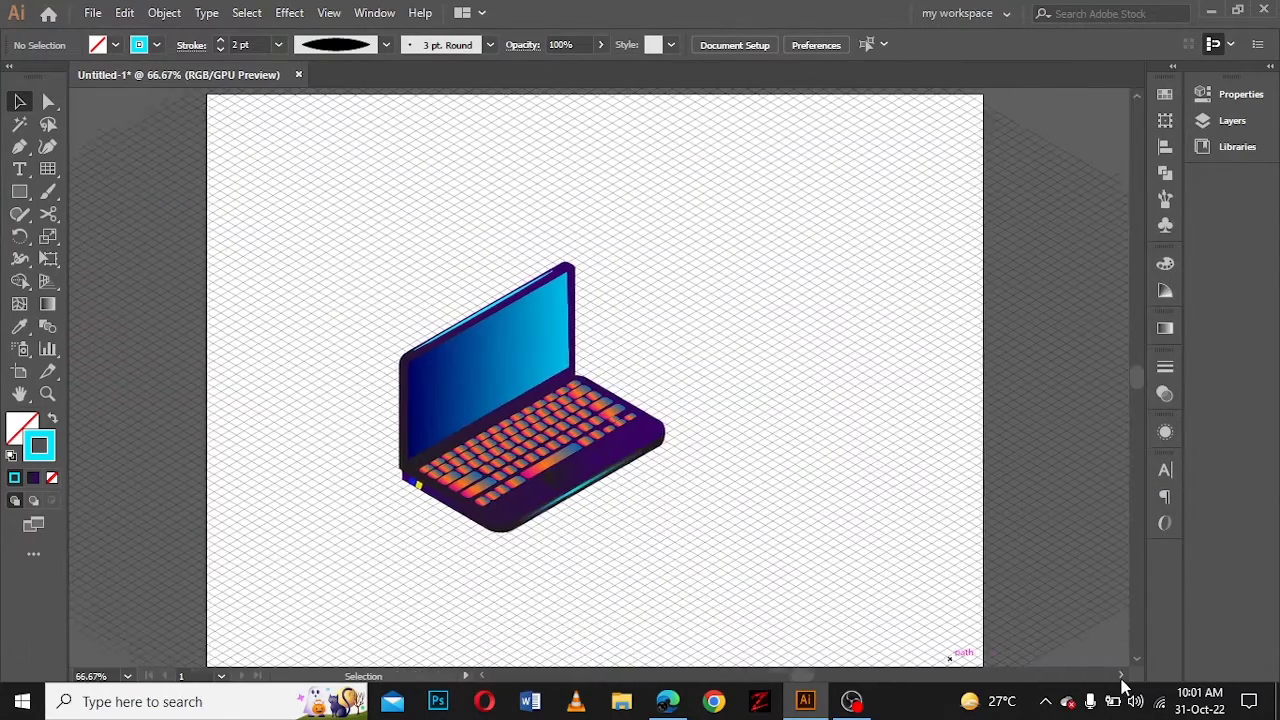
left_click(393, 390)
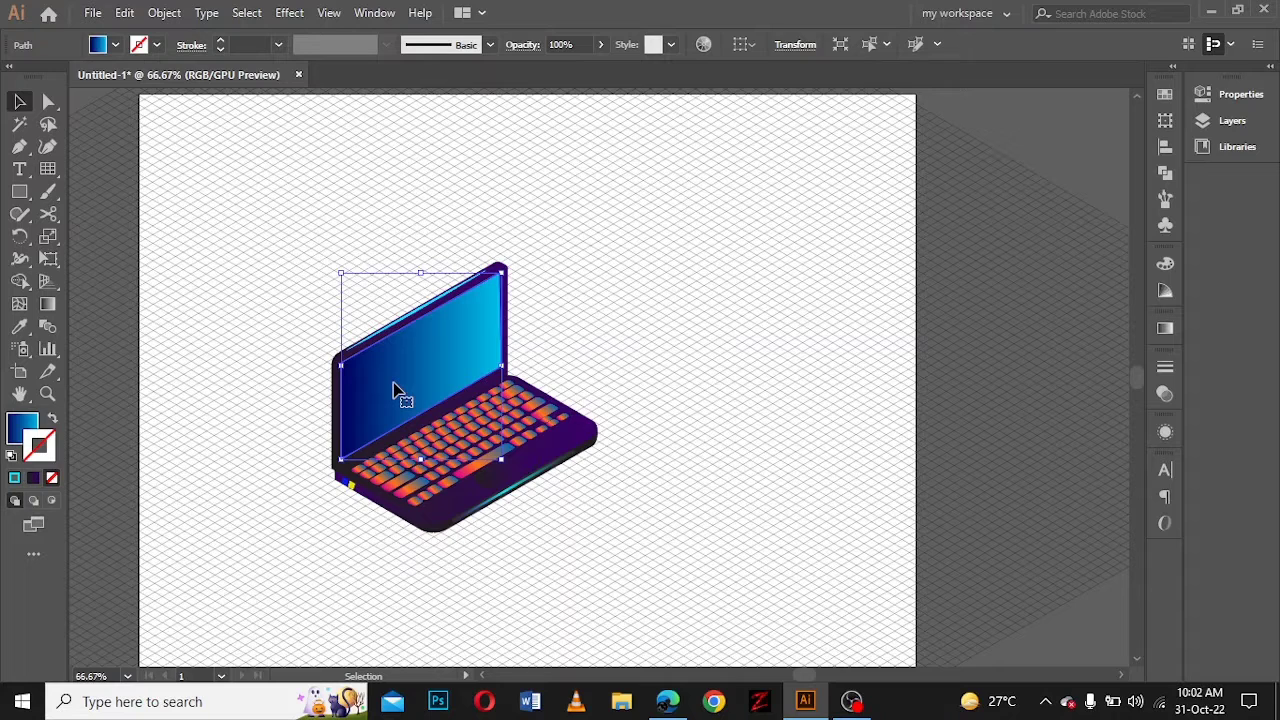
left_click_drag(393, 390, 433, 387)
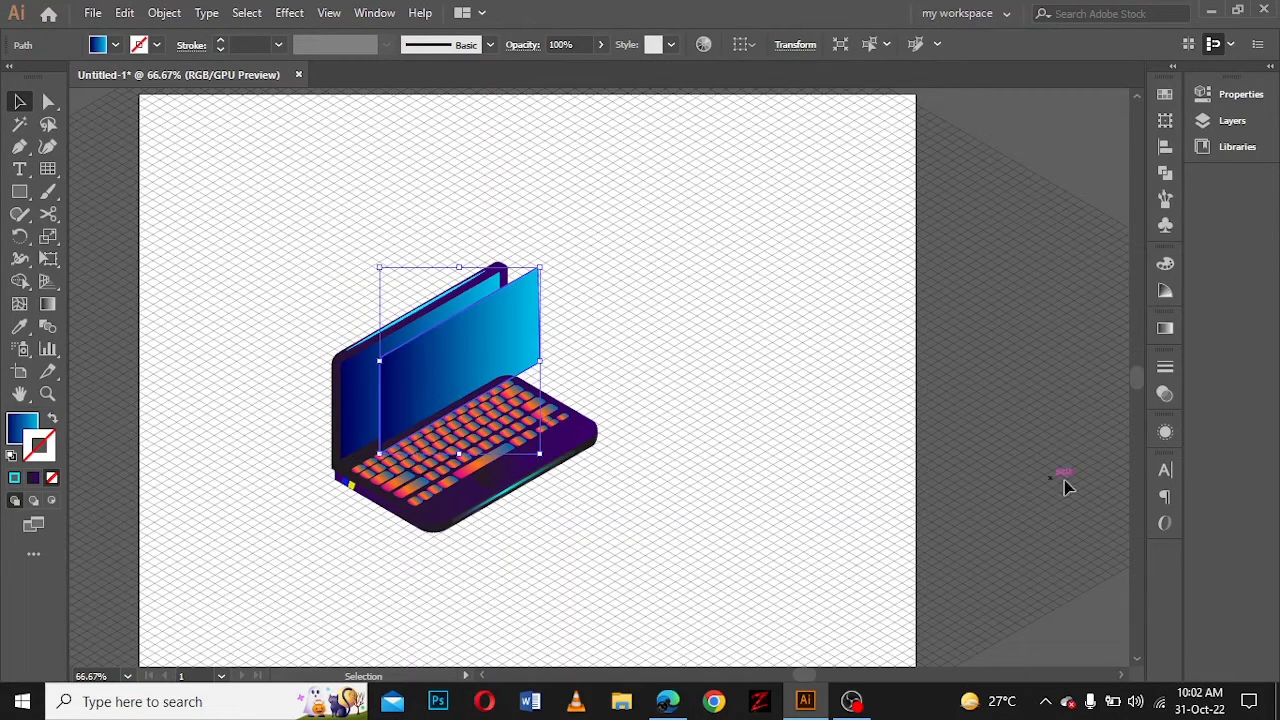
left_click(1165, 328)
left_click(52, 480)
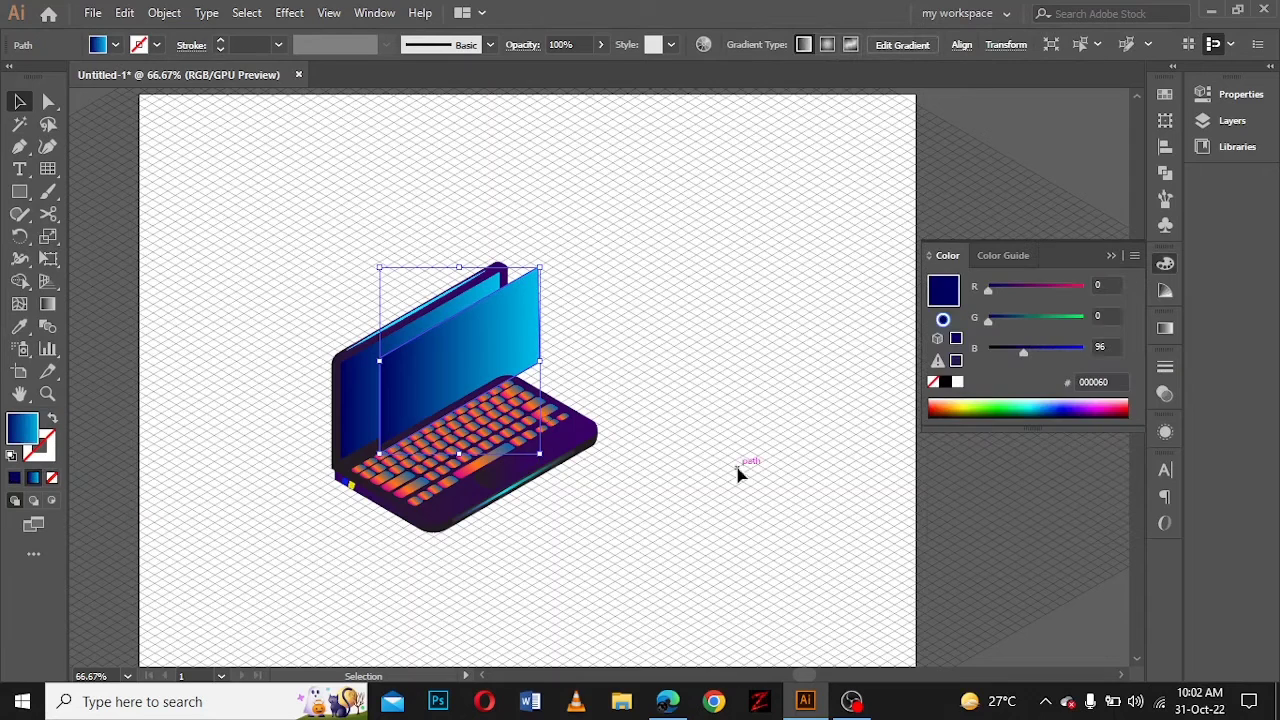
Step: Set the copy's gradient from fully transparent to light pink FFA1E5
left_click(1166, 328)
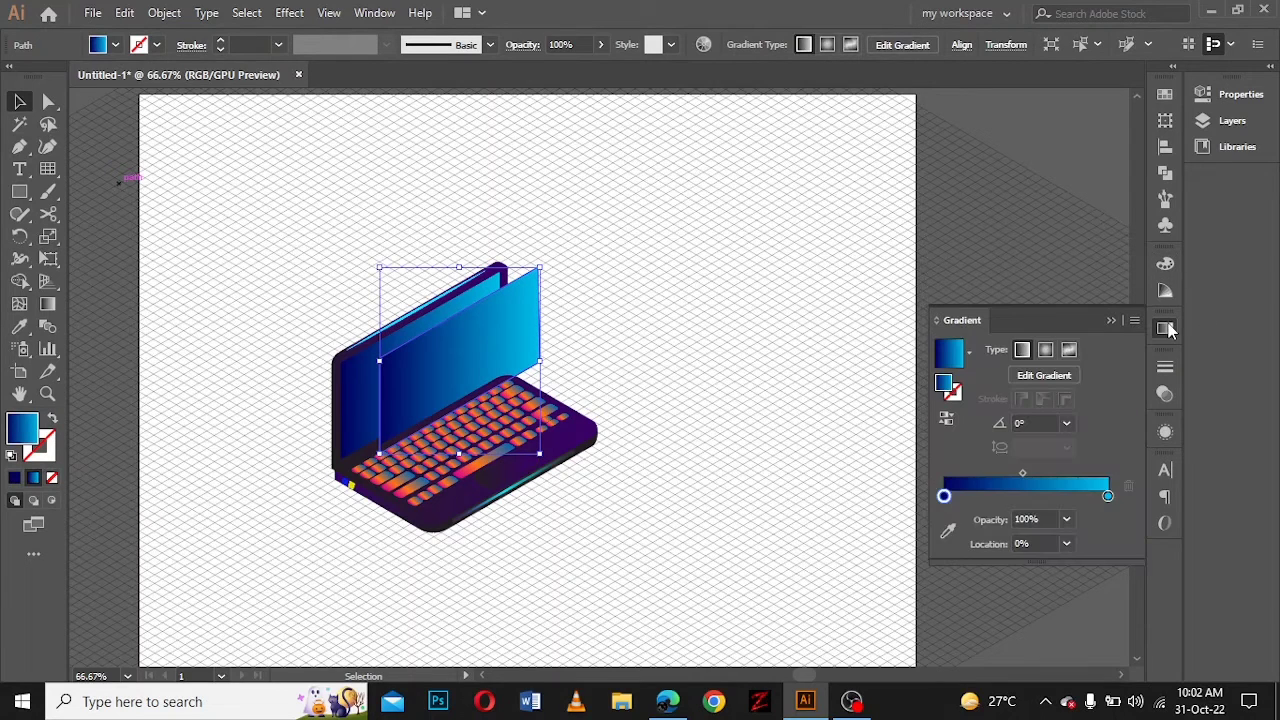
left_click(1108, 497)
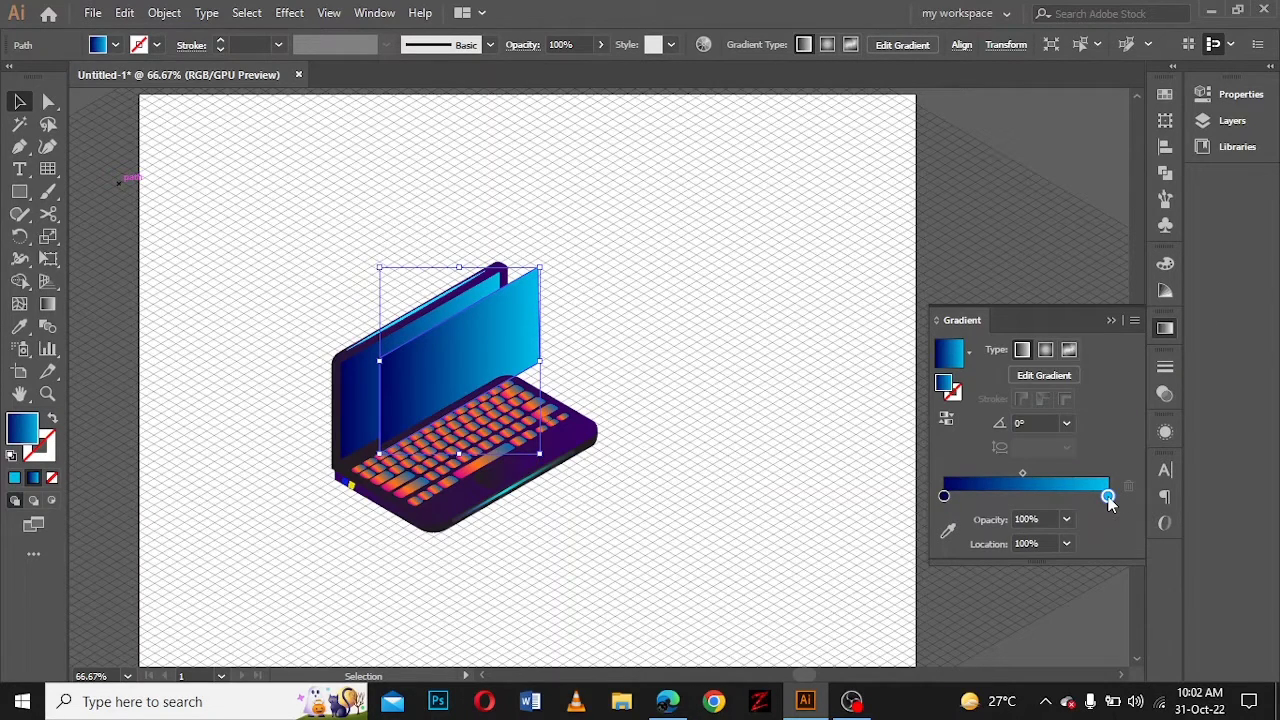
double_click(1108, 497)
left_click_drag(946, 440, 922, 428)
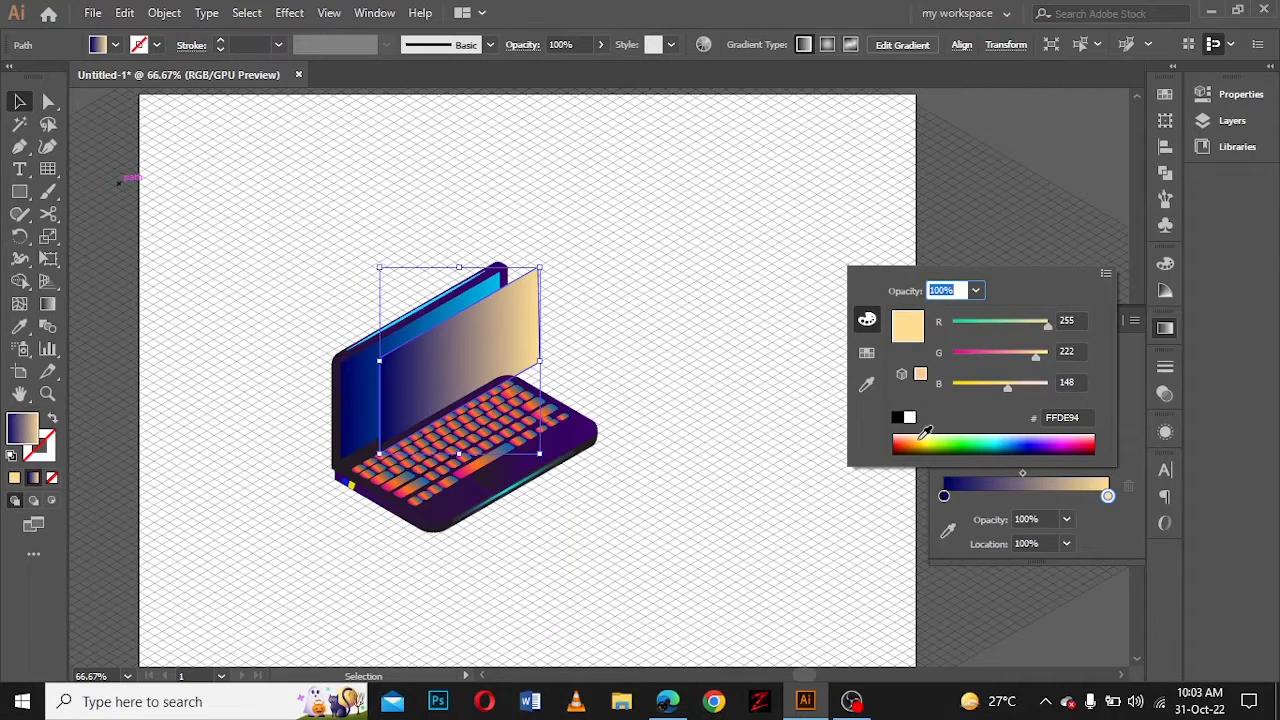
left_click_drag(1036, 360, 1013, 362)
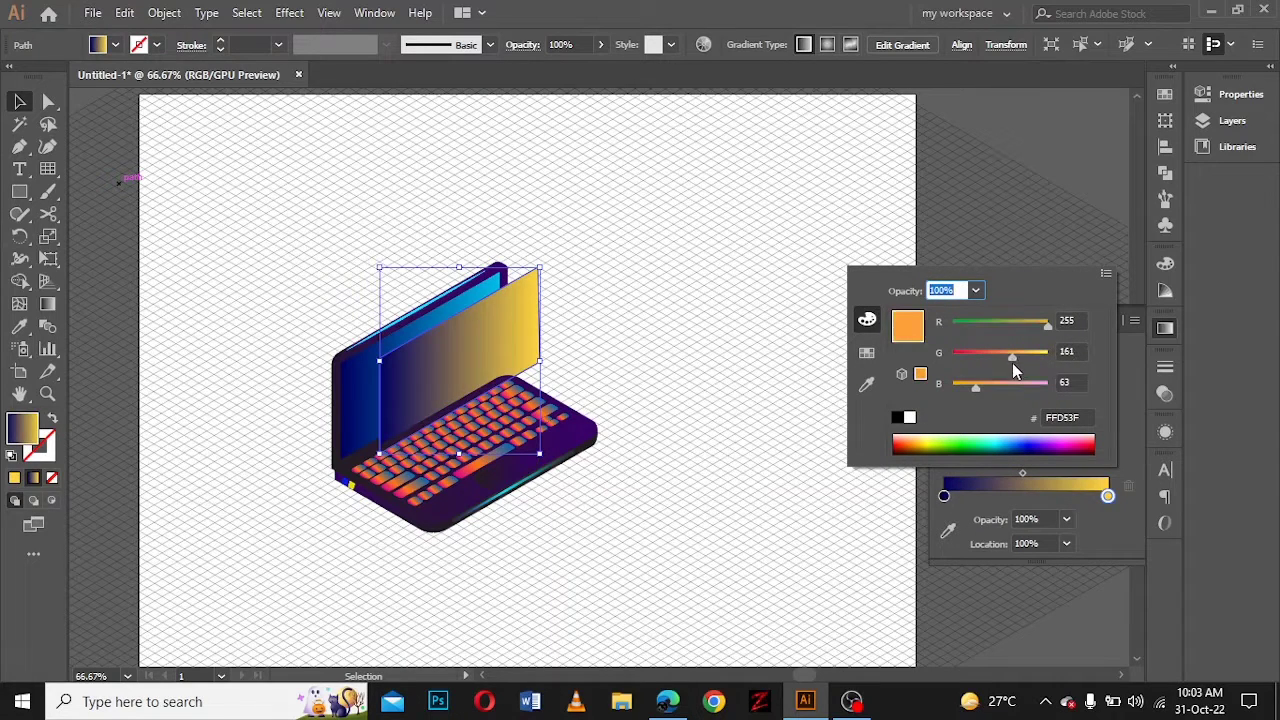
left_click(944, 496)
left_click(1066, 519)
left_click(1088, 291)
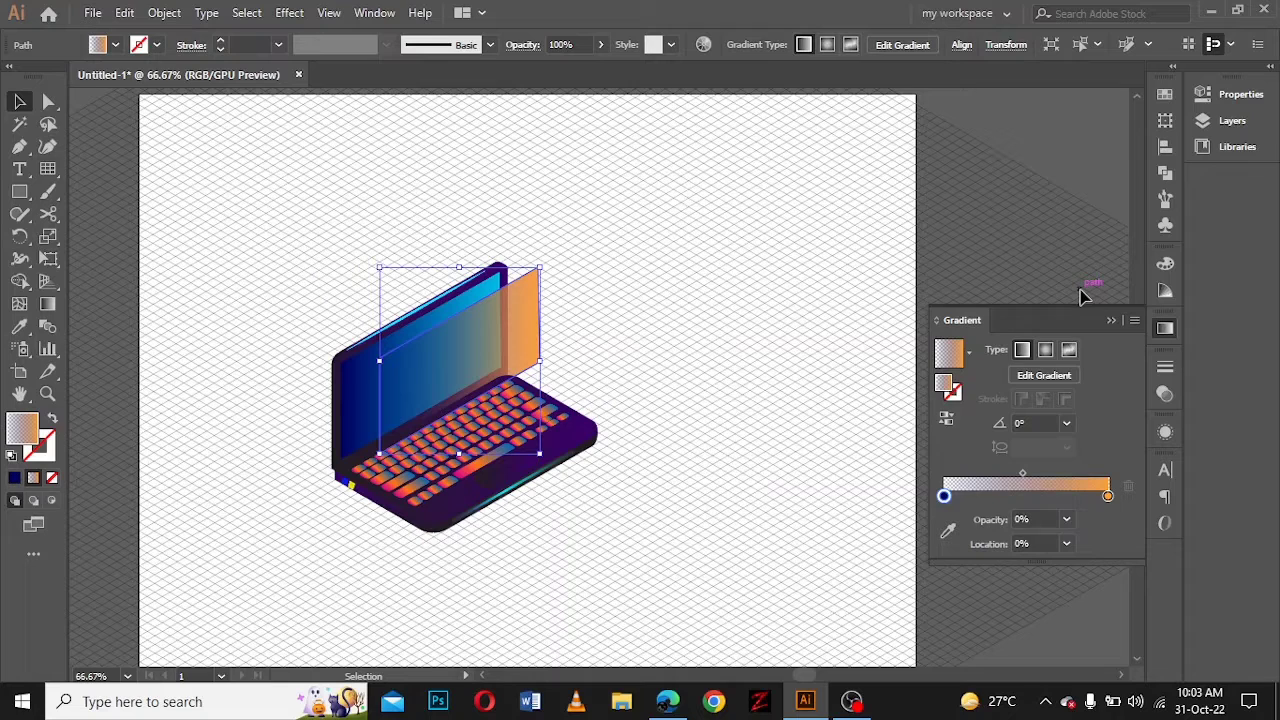
double_click(1108, 497)
left_click(1040, 386)
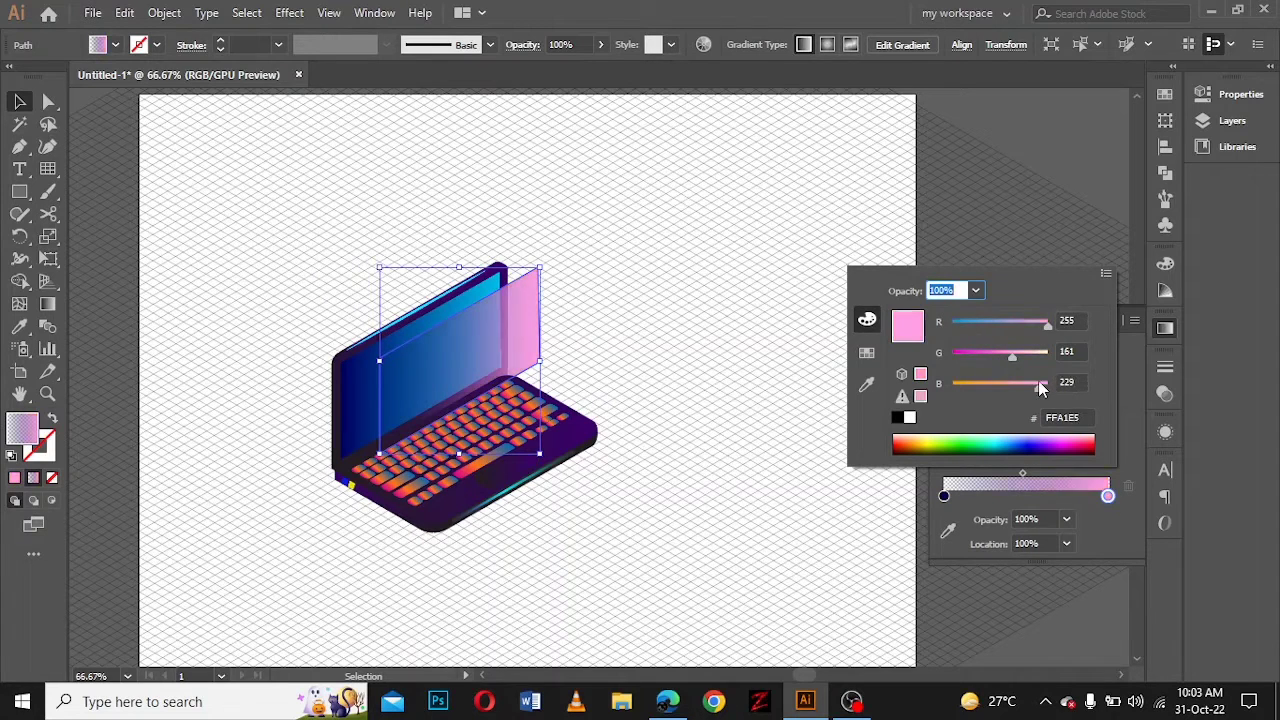
left_click_drag(989, 360, 1013, 358)
left_click(1135, 346)
Step: Move the glass panel up and to the right over the screen
key("ctrl+plus")
key("ctrl+plus")
key("ctrl+plus")
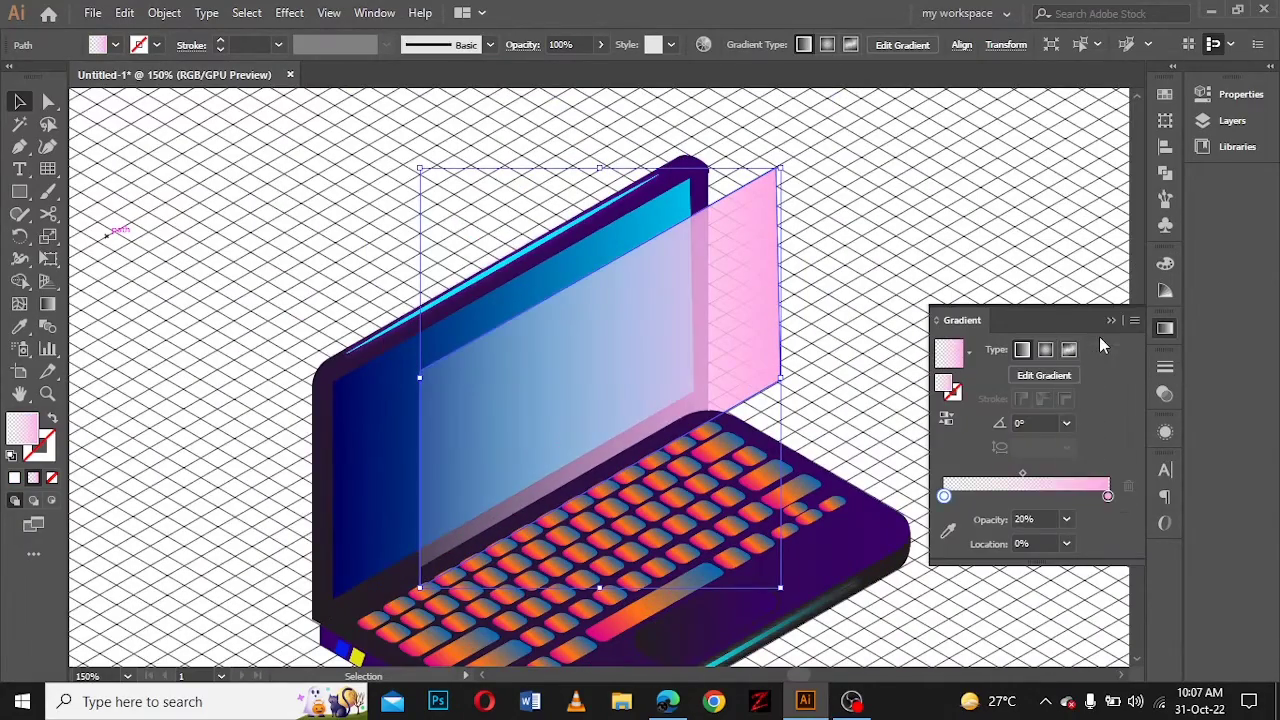
left_click(1111, 320)
left_click_drag(703, 330, 762, 306)
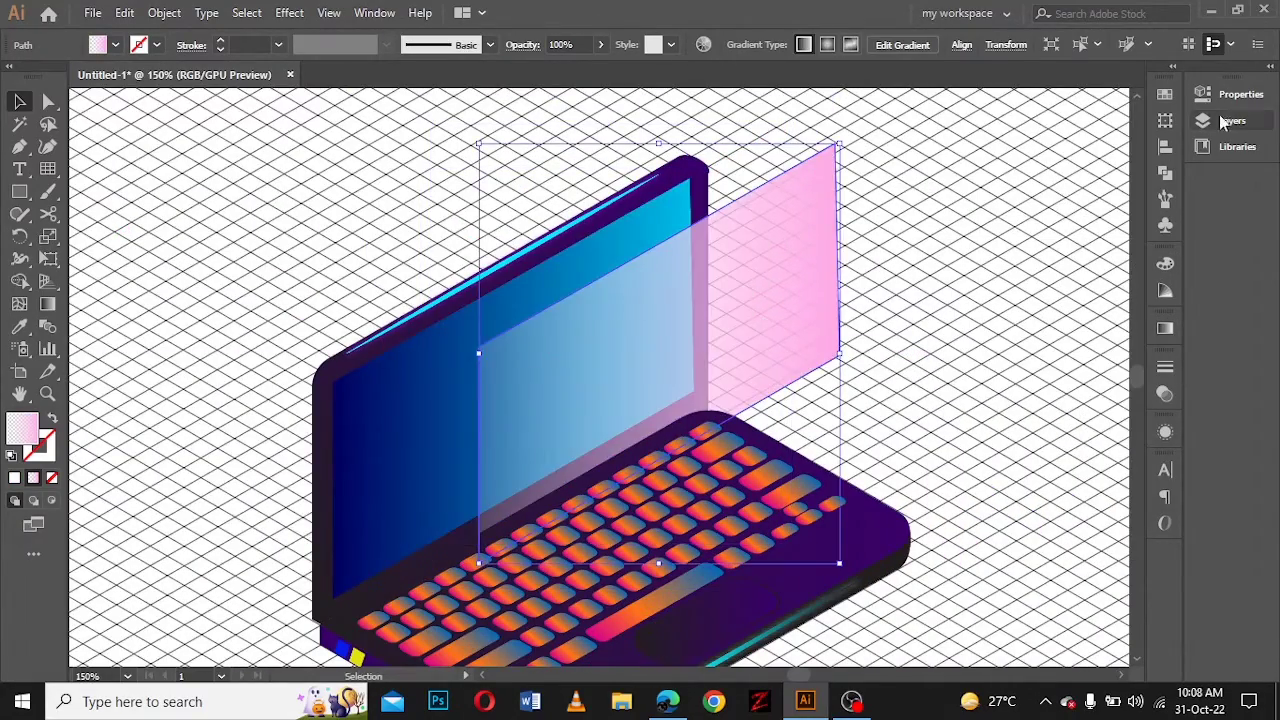
Step: Move the glass panel's layer to the top and nudge the panel left
left_click(1222, 121)
left_click_drag(1080, 160, 1084, 116)
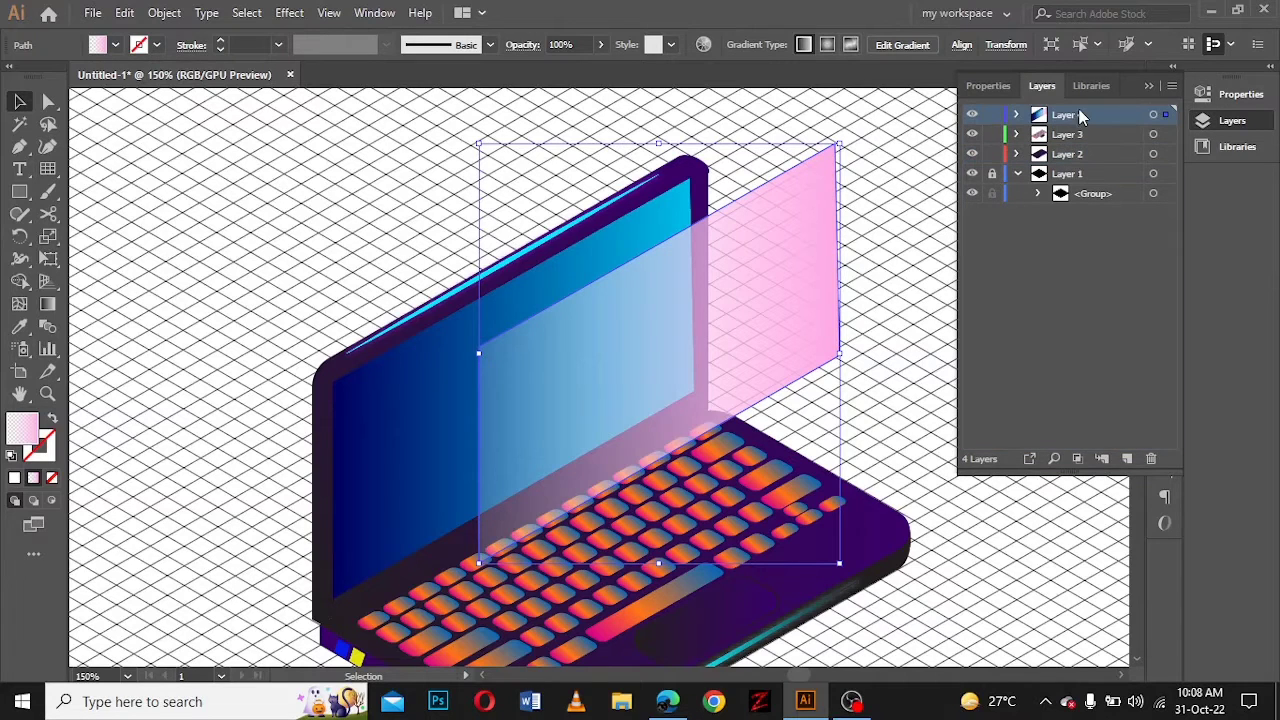
left_click_drag(703, 298, 666, 303)
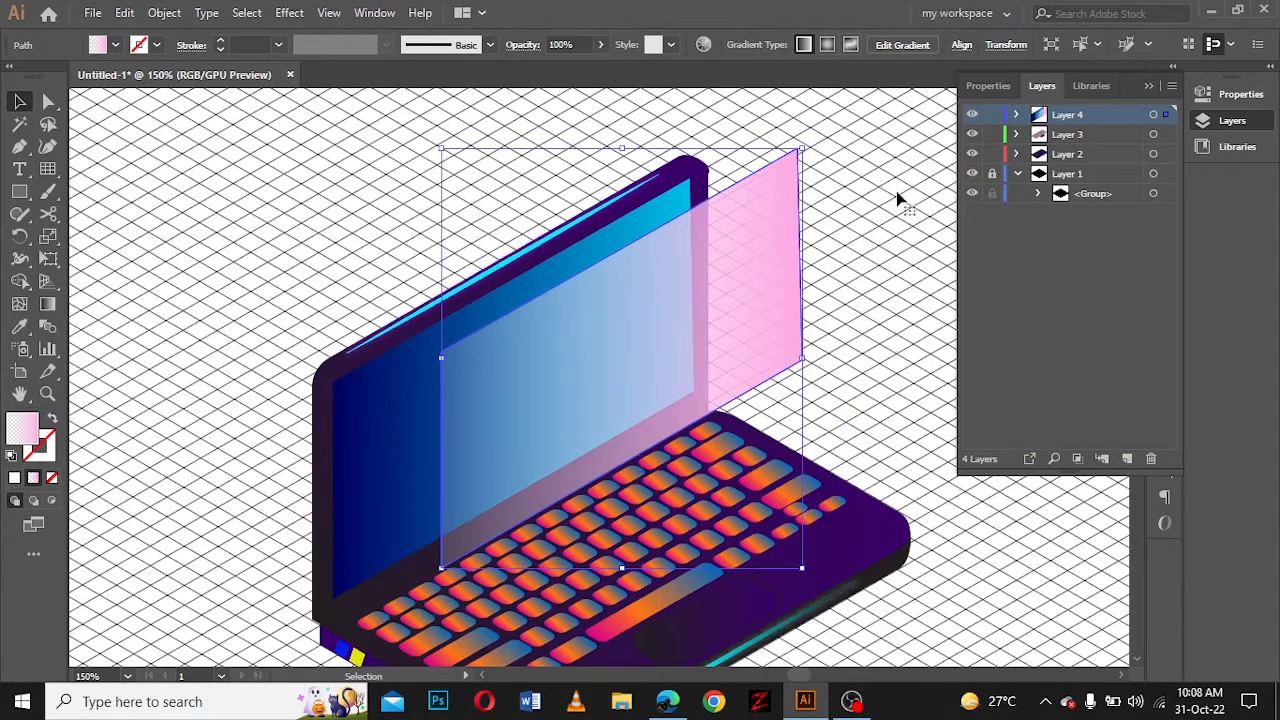
left_click(1148, 85)
left_click(148, 293)
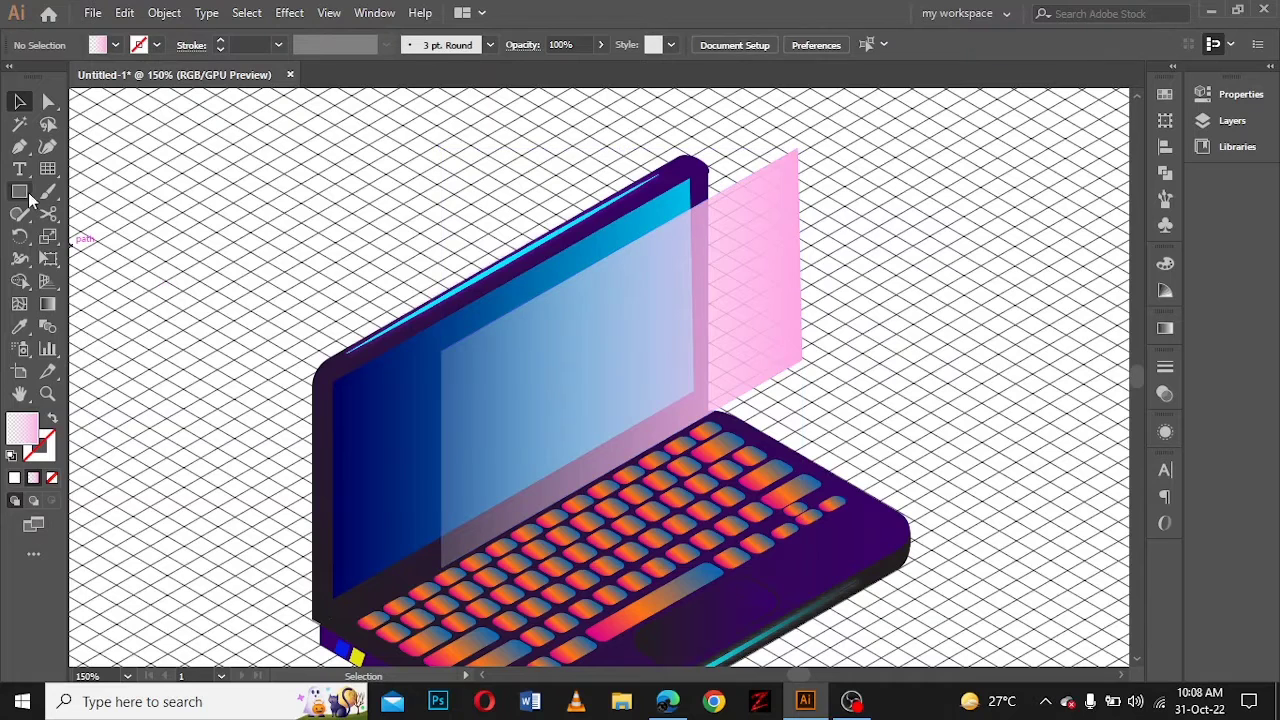
Step: Pen-draw a white, unfilled line along the panel's left and top edges
key("p")
left_click(441, 567)
left_click(441, 357)
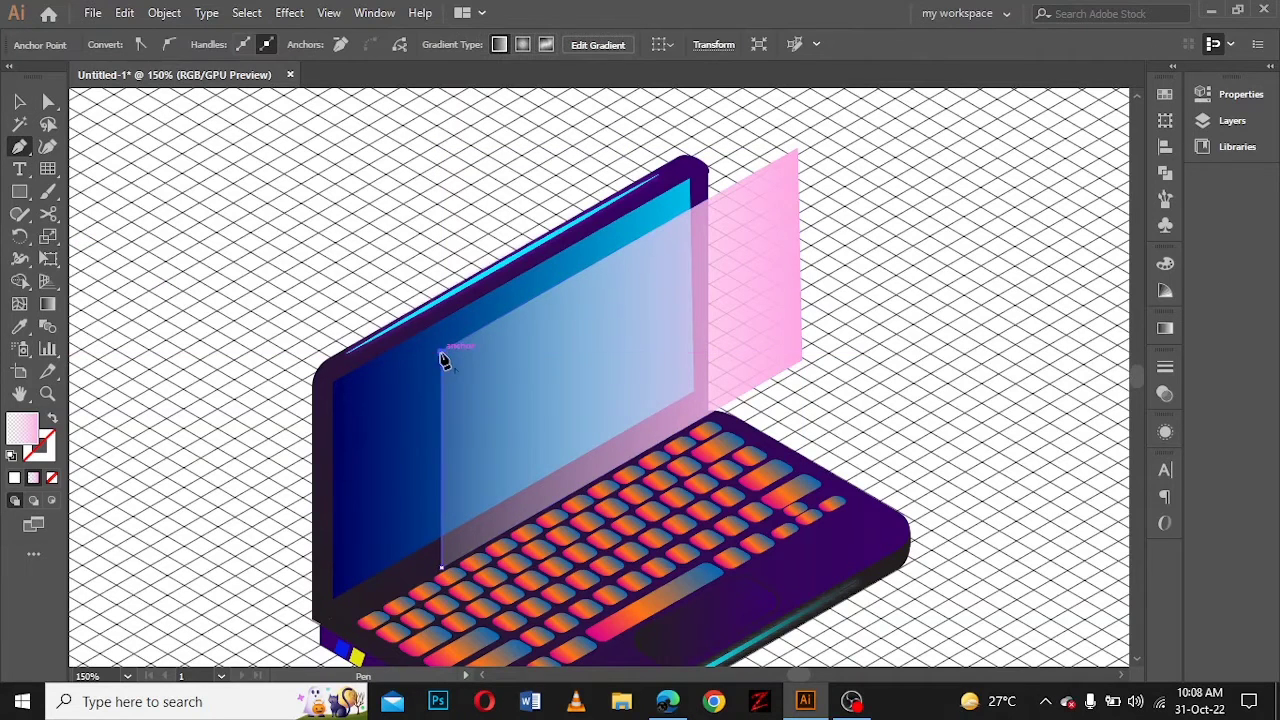
left_click(797, 147)
left_click(54, 421)
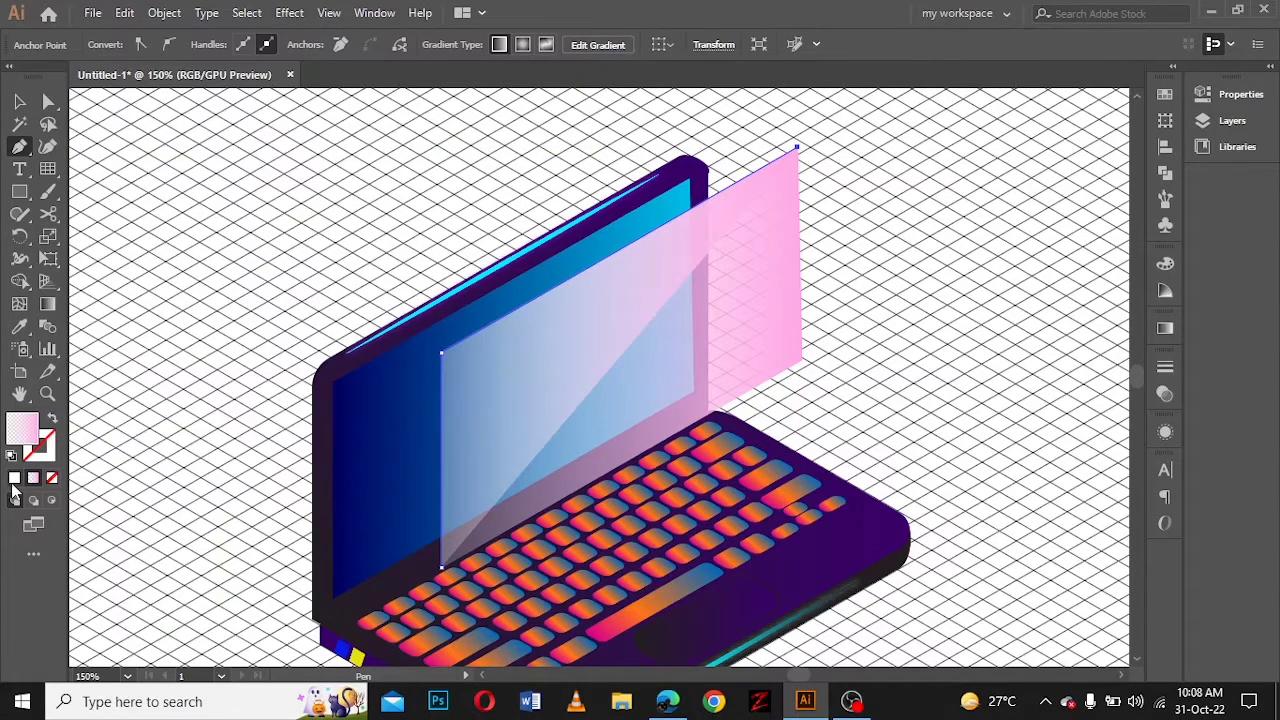
Step: Give the edge line a 2 pt stroke with a tapered width profile
left_click(1166, 432)
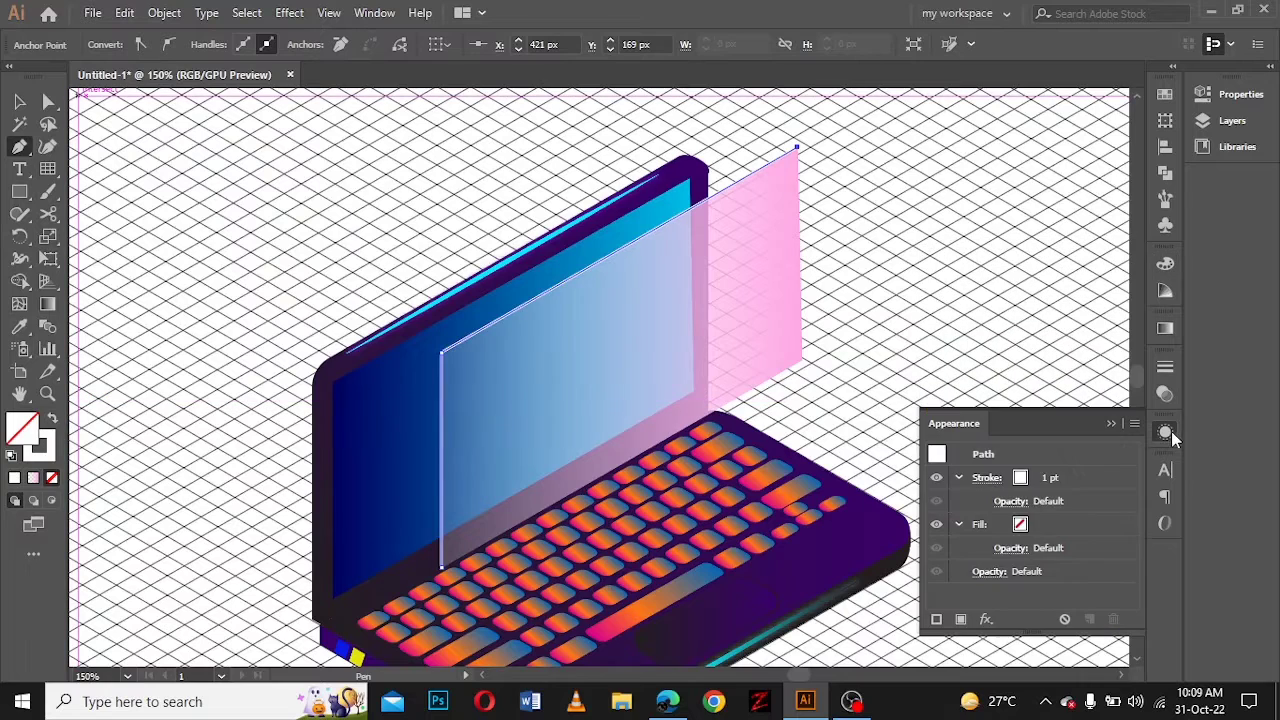
left_click(1052, 480)
left_click(1058, 476)
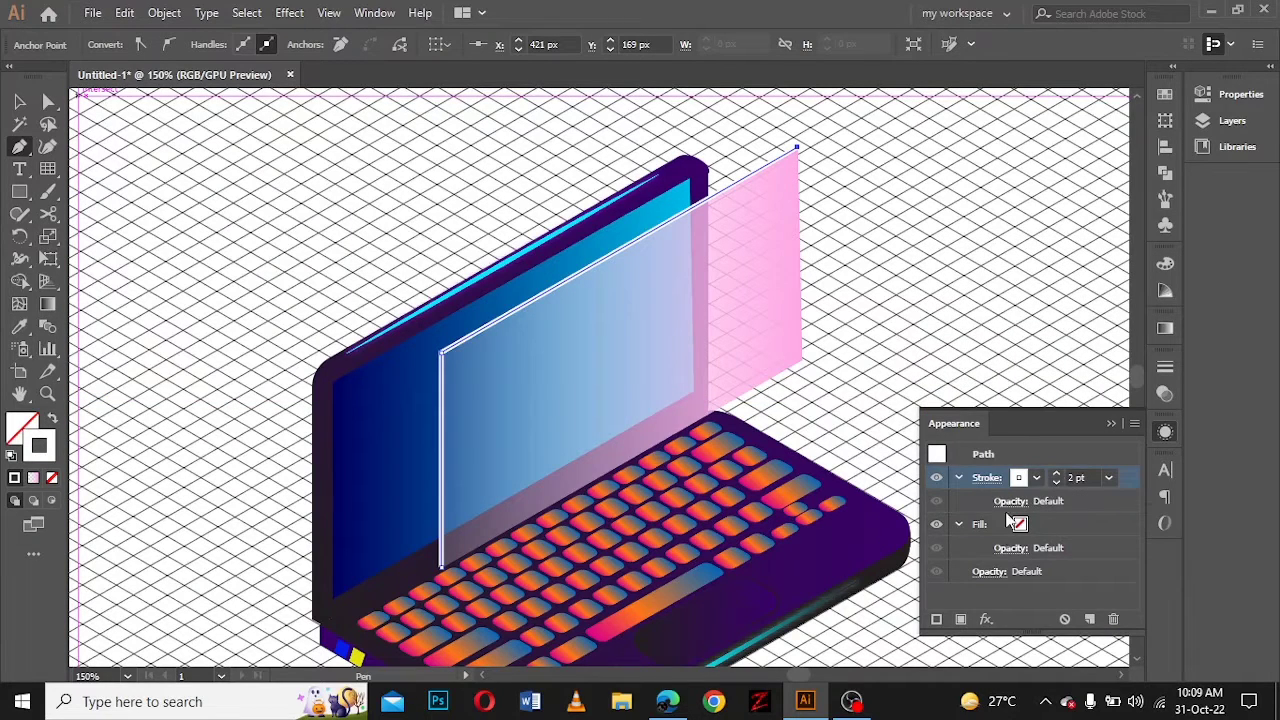
left_click(986, 477)
left_click(937, 449)
left_click(888, 263)
left_click(1064, 426)
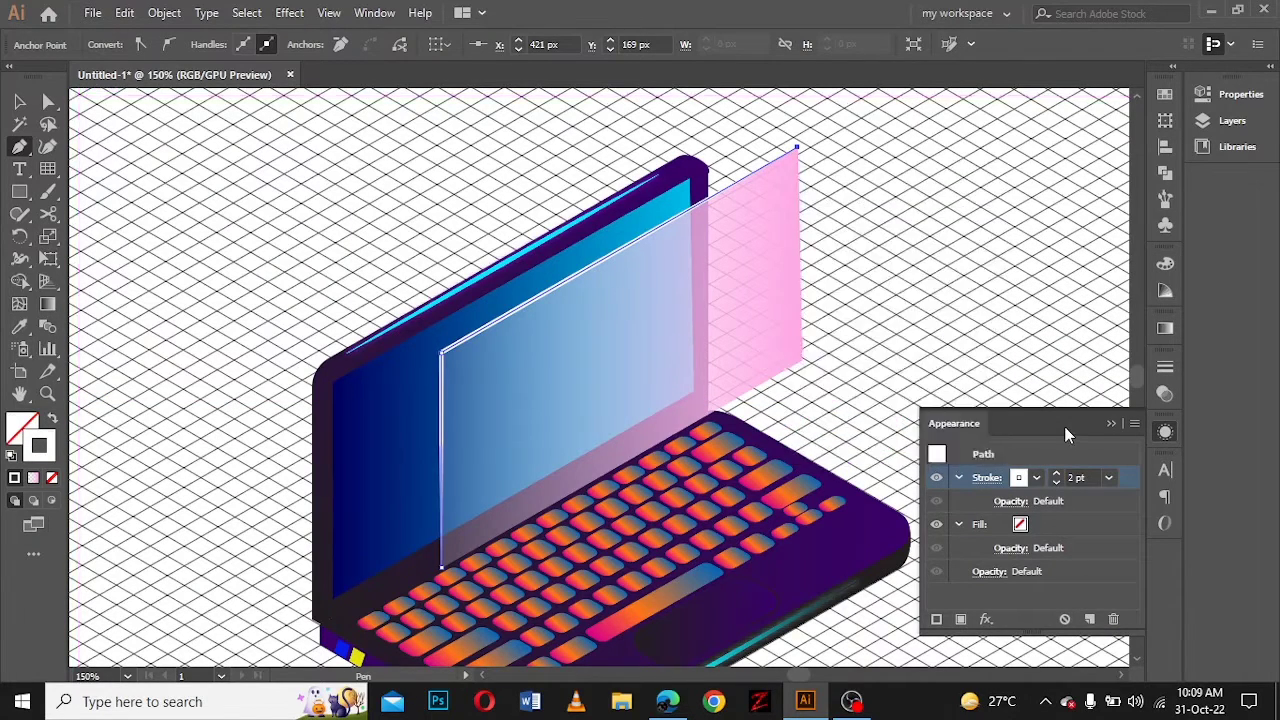
key("v")
left_click(960, 370)
Step: Set the white edge line's blending mode to Soft Light
left_click(444, 356)
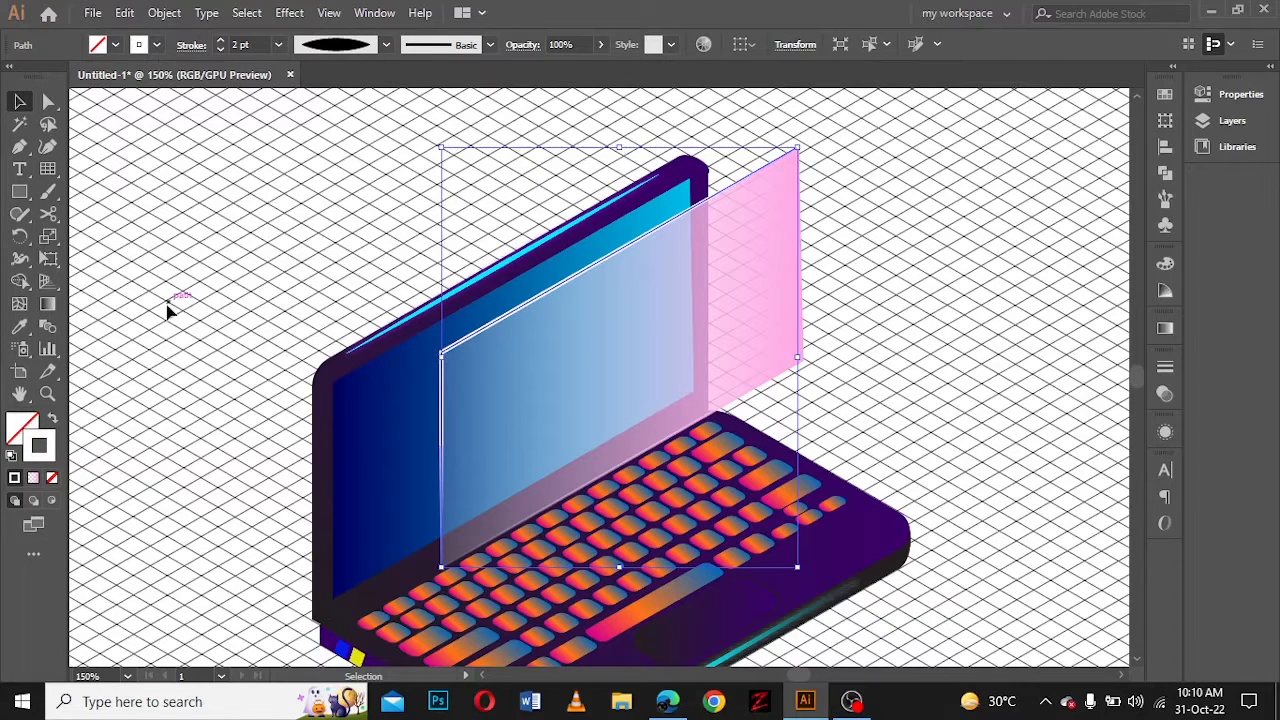
left_click(1165, 394)
left_click(1010, 387)
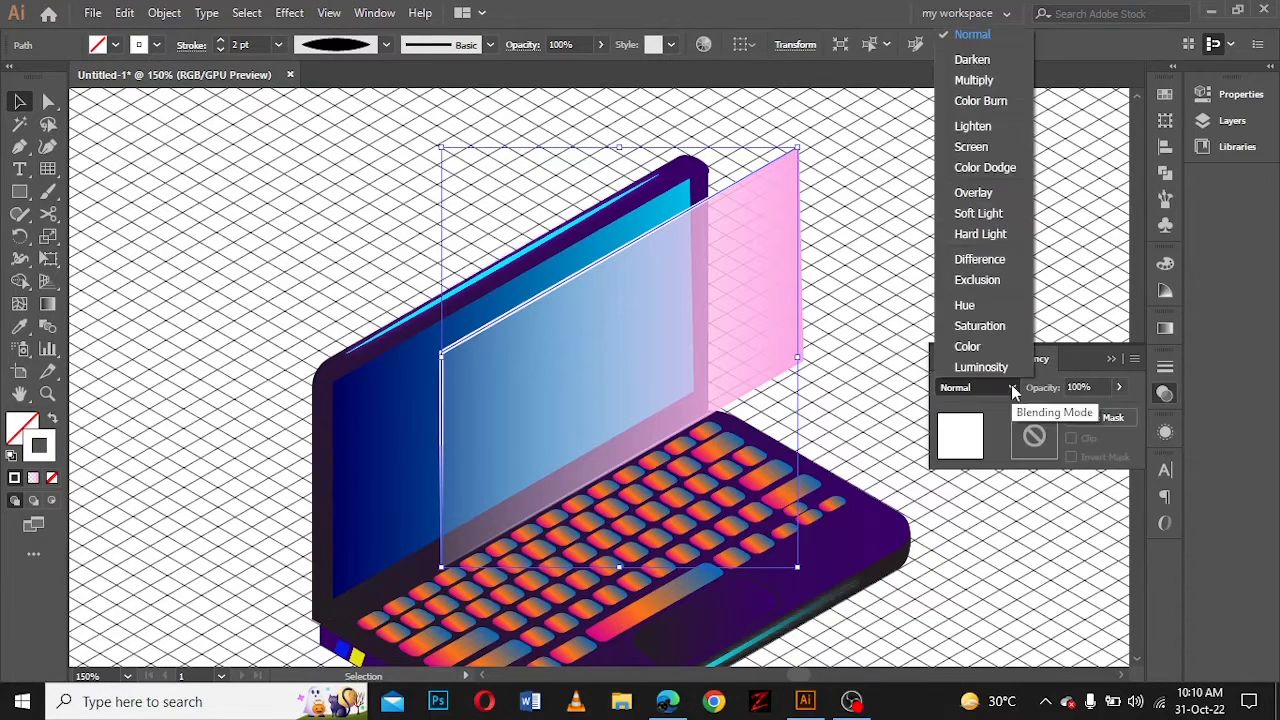
left_click(972, 208)
left_click(925, 253)
left_click(1110, 358)
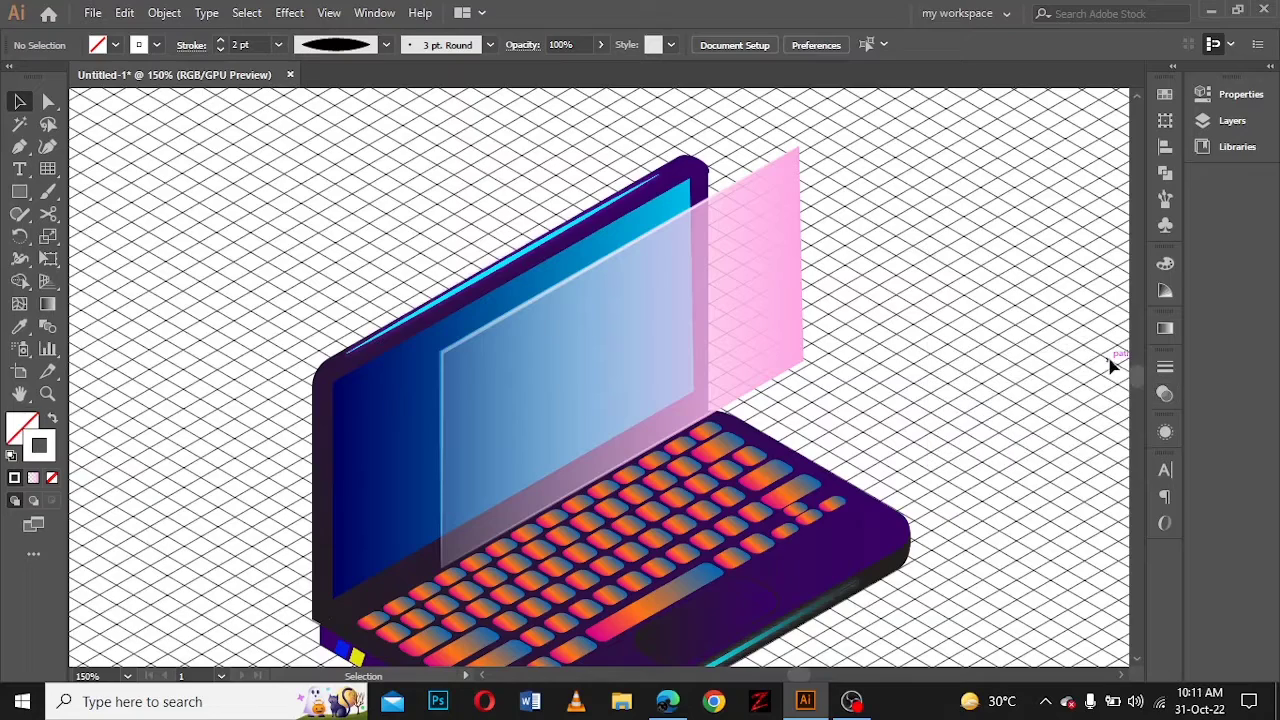
Step: Draw a black-filled parallelogram shadow shape below the laptop with the Pen tool
key("ctrl+0")
key("p")
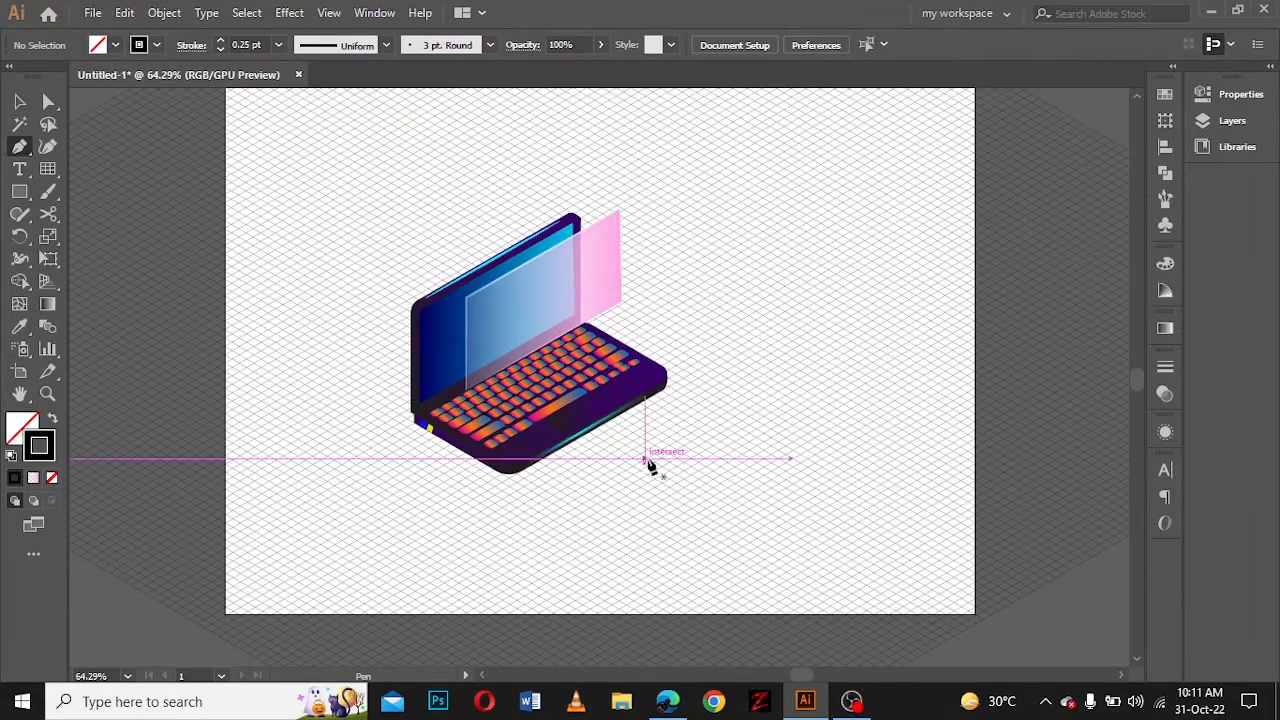
left_click(525, 487)
left_click(688, 393)
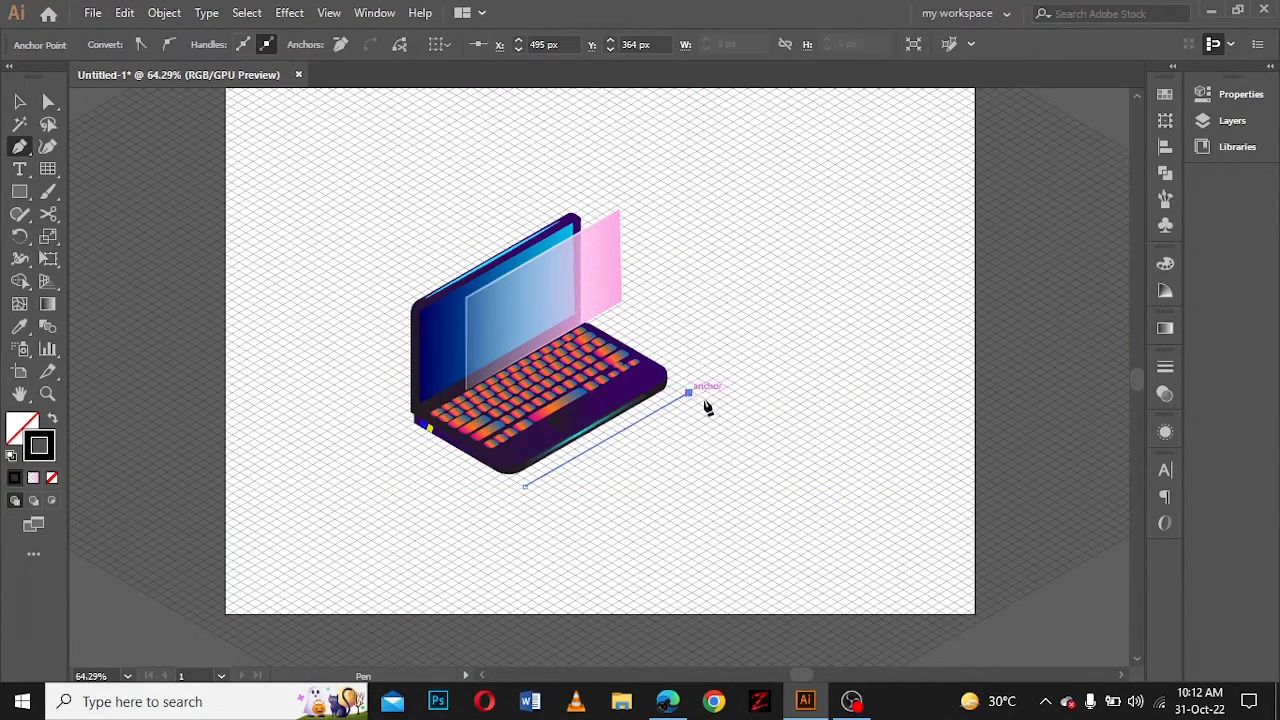
left_click(746, 426)
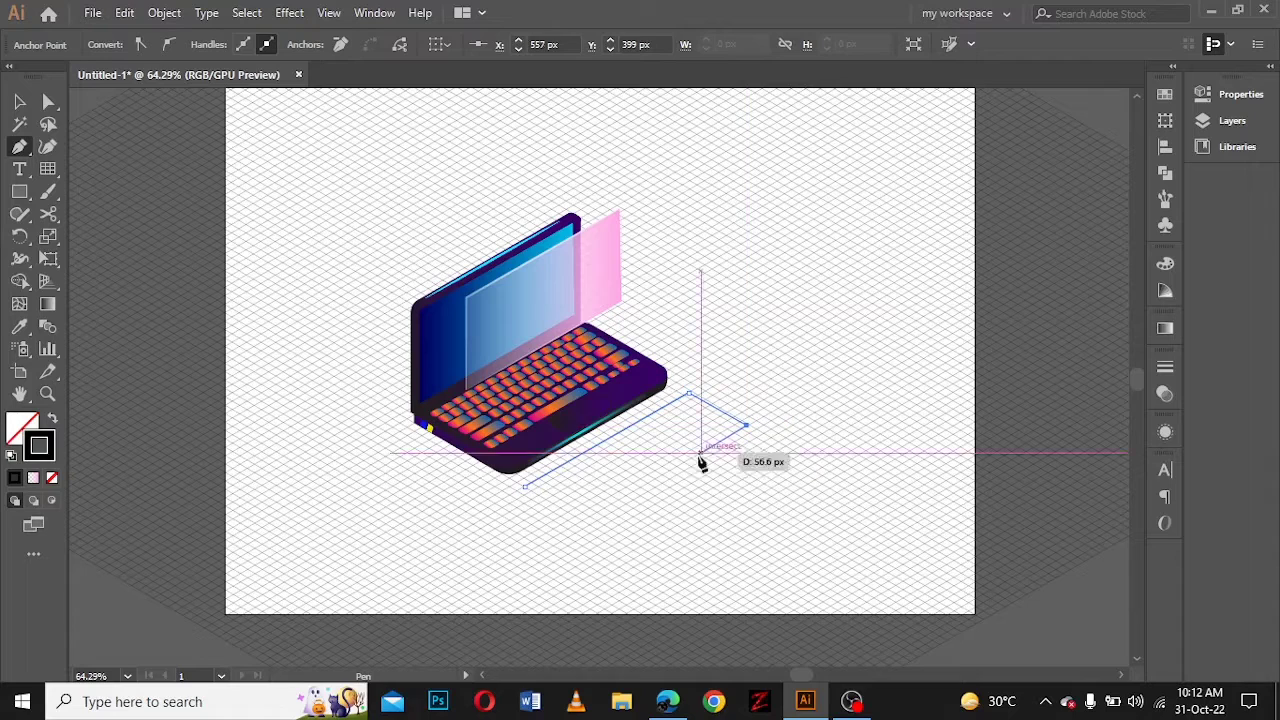
left_click(584, 520)
left_click(525, 487)
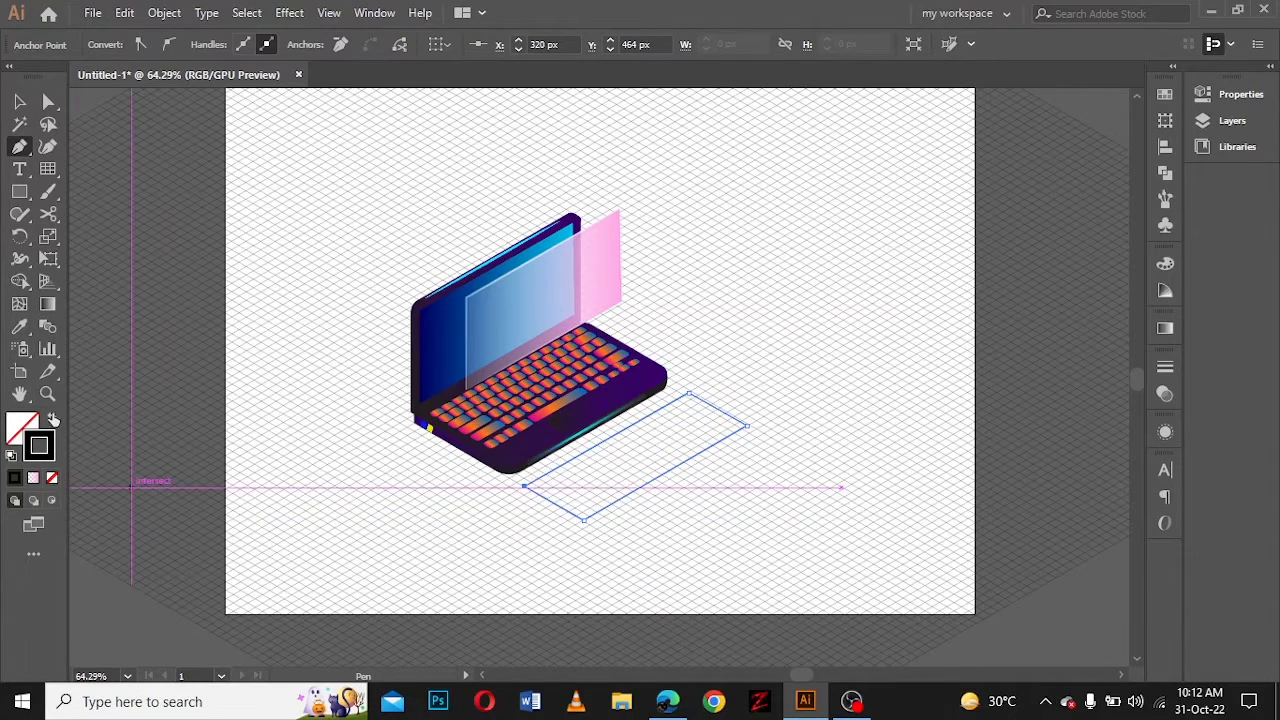
key("shift+x")
key("v")
Step: Apply a Gaussian Blur of about 20 px to soften the shadow shape
left_click(289, 13)
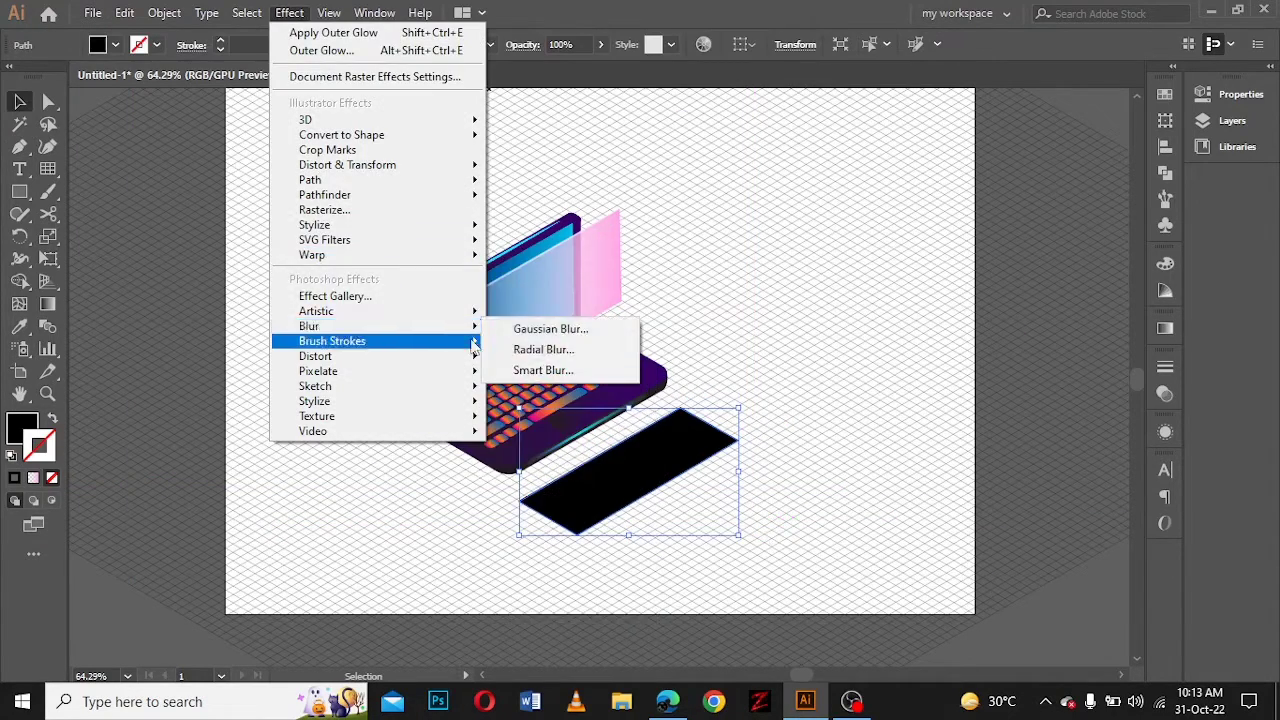
left_click(540, 328)
left_click(525, 368)
left_click_drag(611, 328, 615, 333)
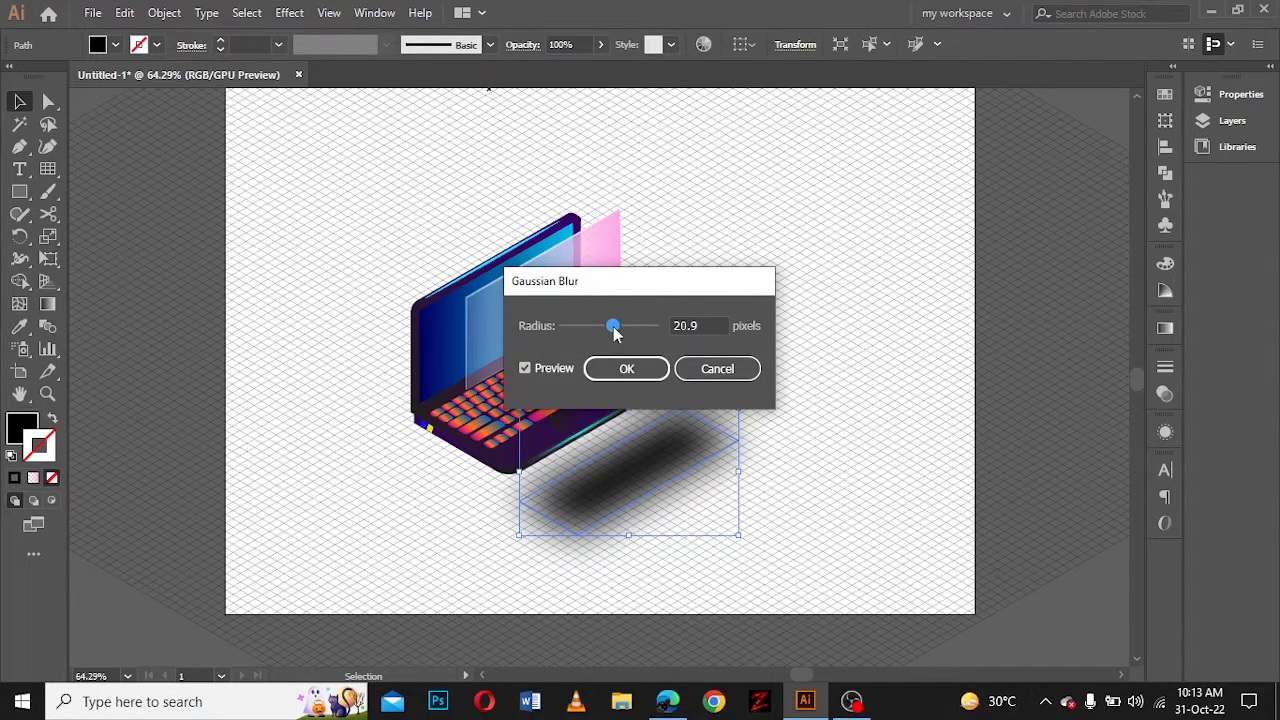
left_click(626, 369)
Step: Position the blurred shadow beneath the laptop base and hide the isometric grid
mouse_move(634, 471)
left_mouse_down()
mouse_move(552, 443)
mouse_move(480, 492)
left_mouse_up()
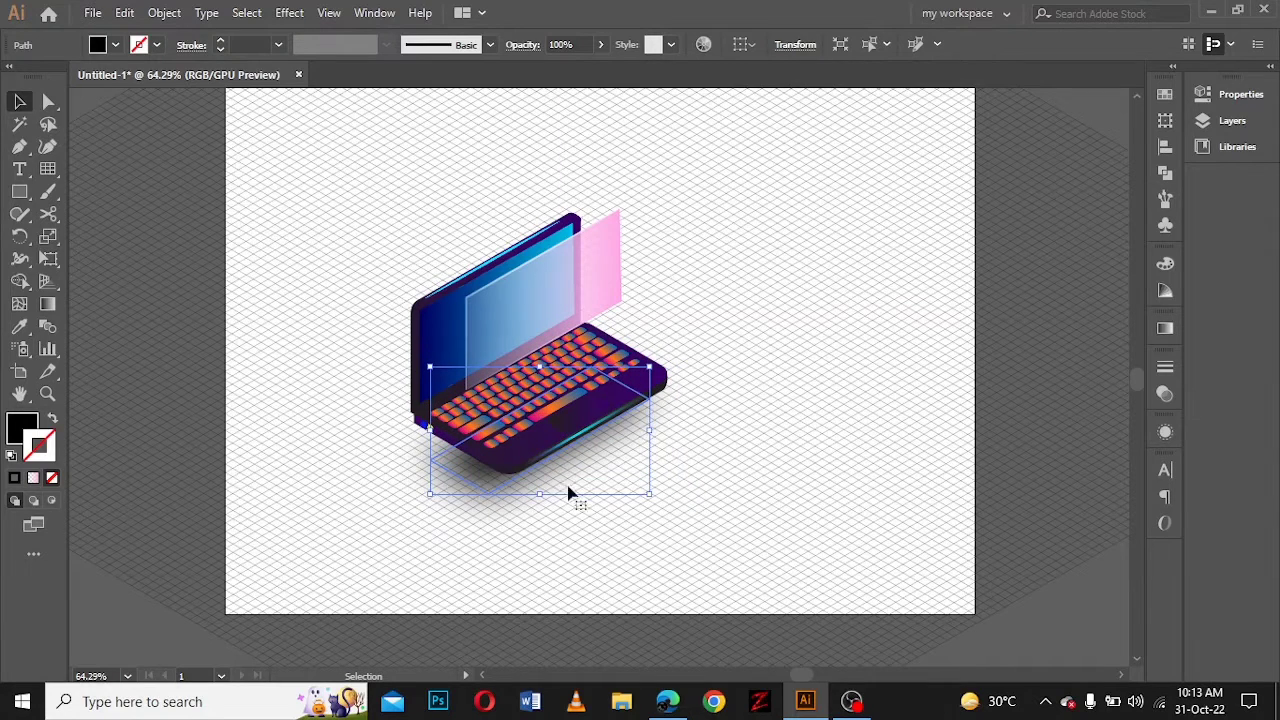
mouse_move(568, 493)
left_mouse_down()
mouse_move(568, 450)
mouse_move(460, 490)
left_mouse_up()
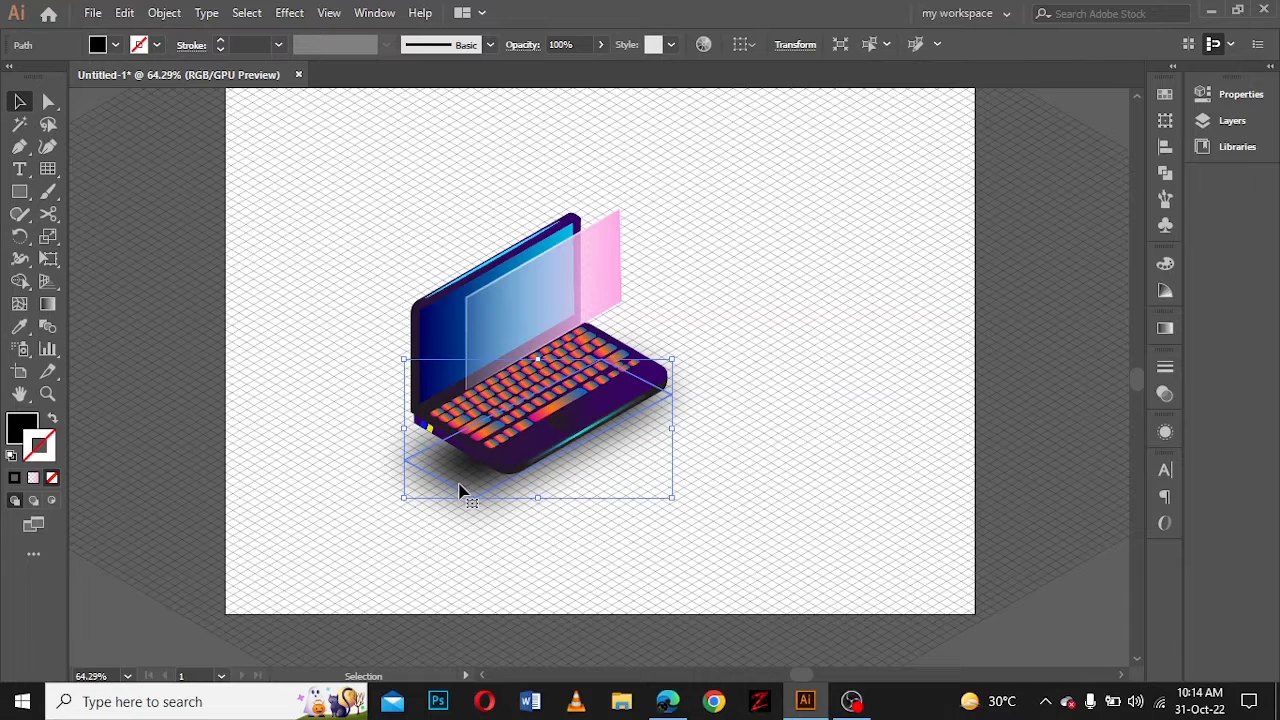
left_click_drag(460, 490, 464, 490)
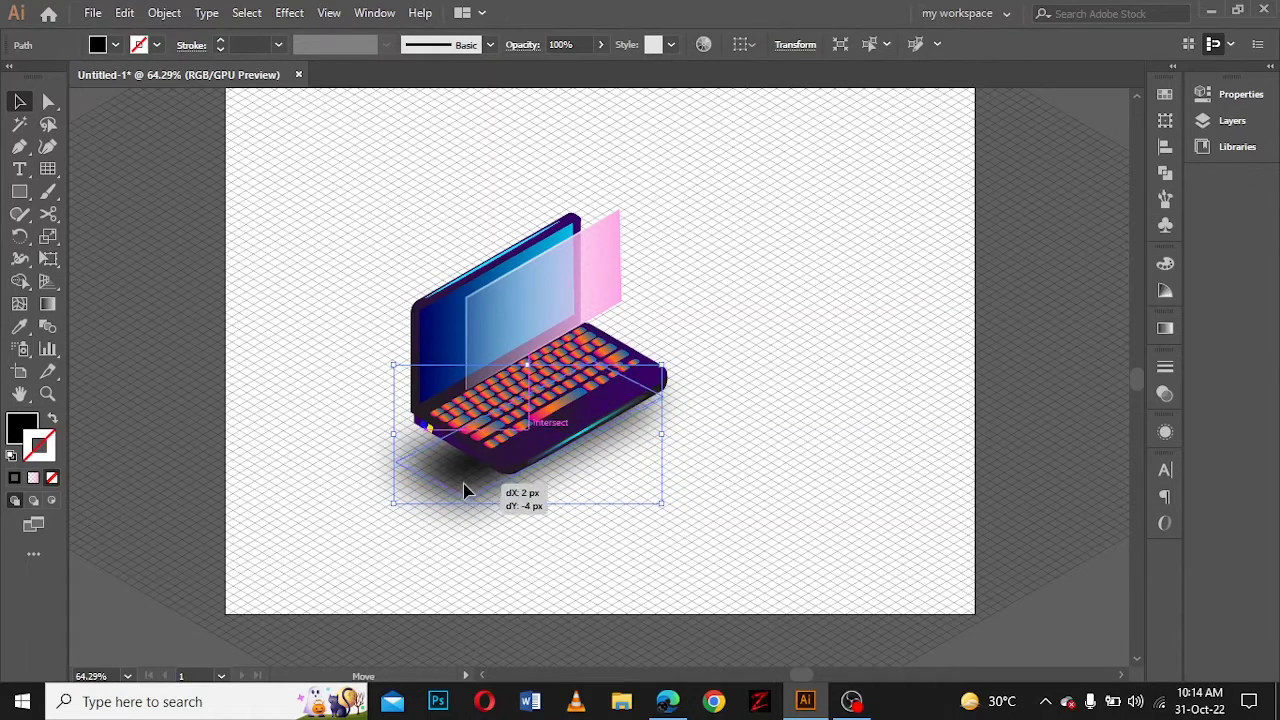
left_click(754, 468)
left_click(1210, 121)
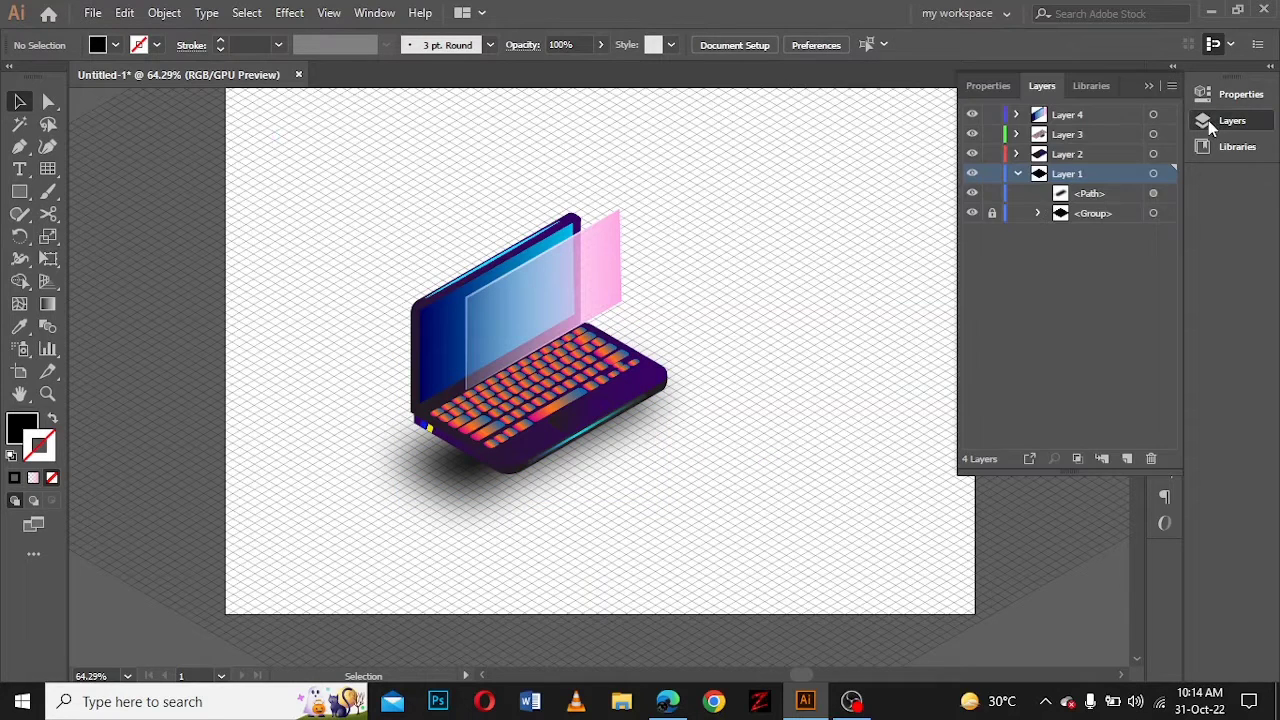
key("ctrl+shift+i")
Step: Draw a rectangle covering the whole artboard
left_click(1146, 88)
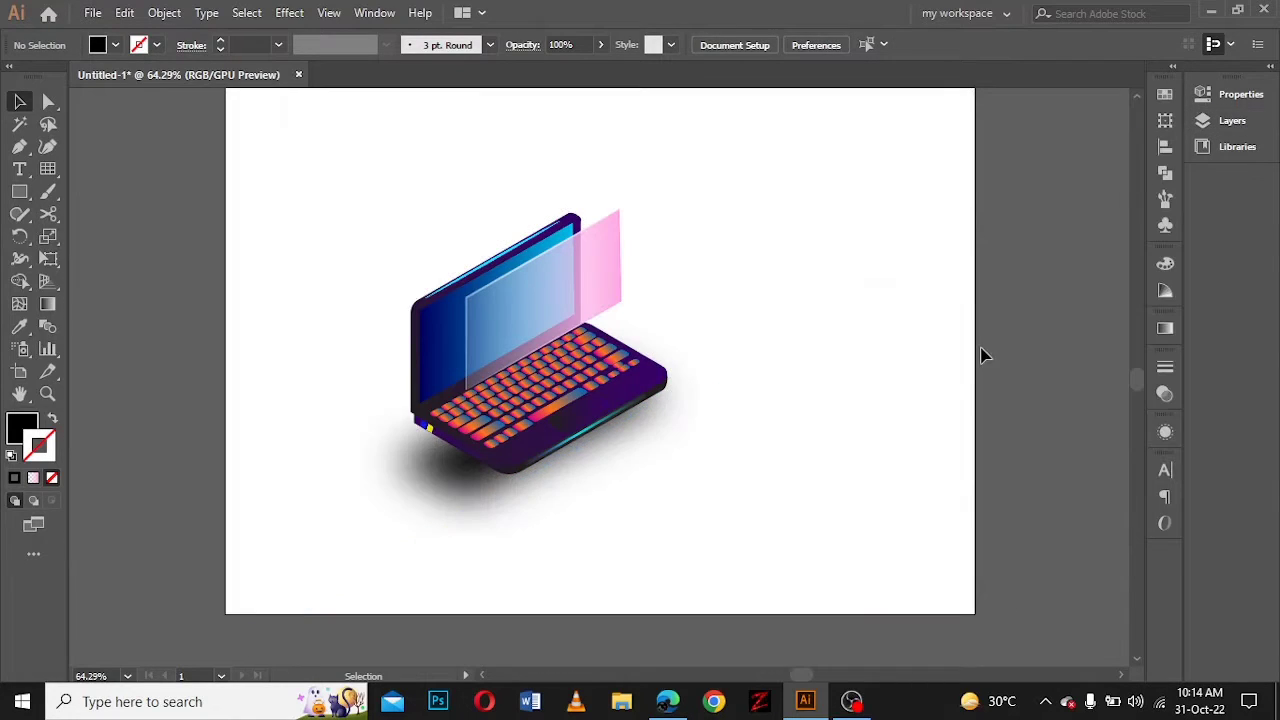
key("ctrl+0")
key("ctrl+minus")
key("m")
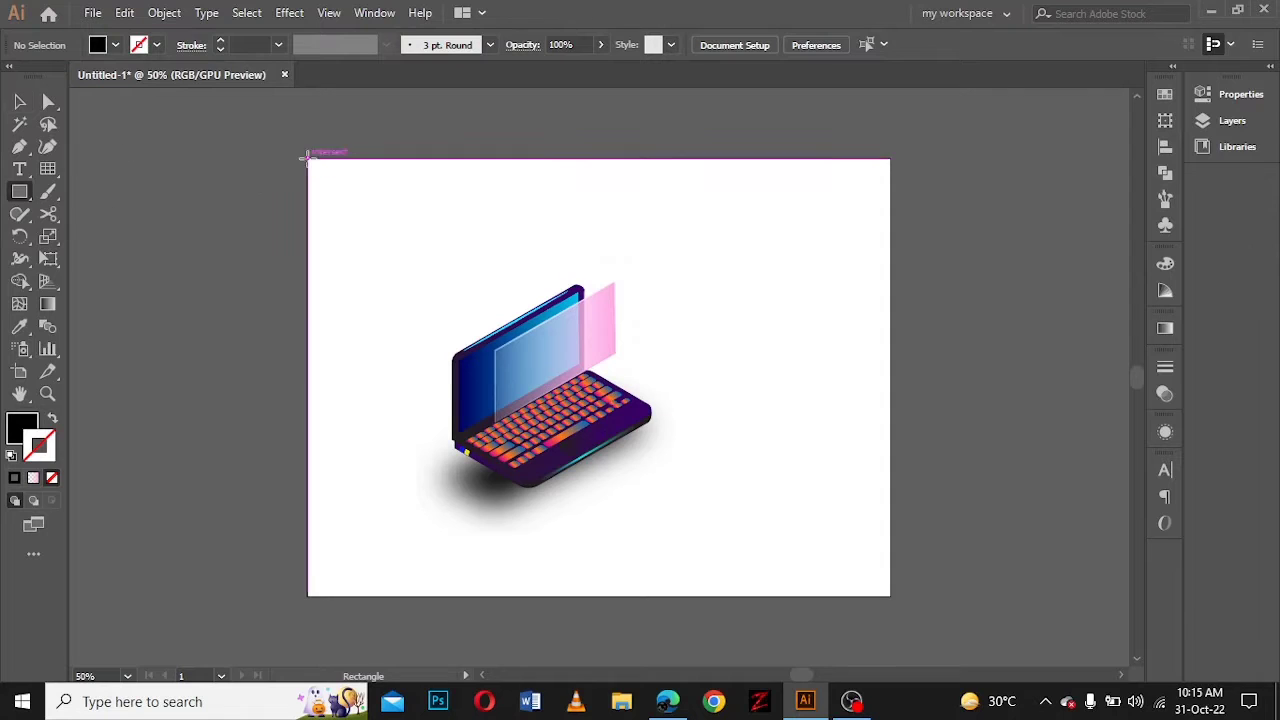
left_click_drag(309, 159, 890, 596)
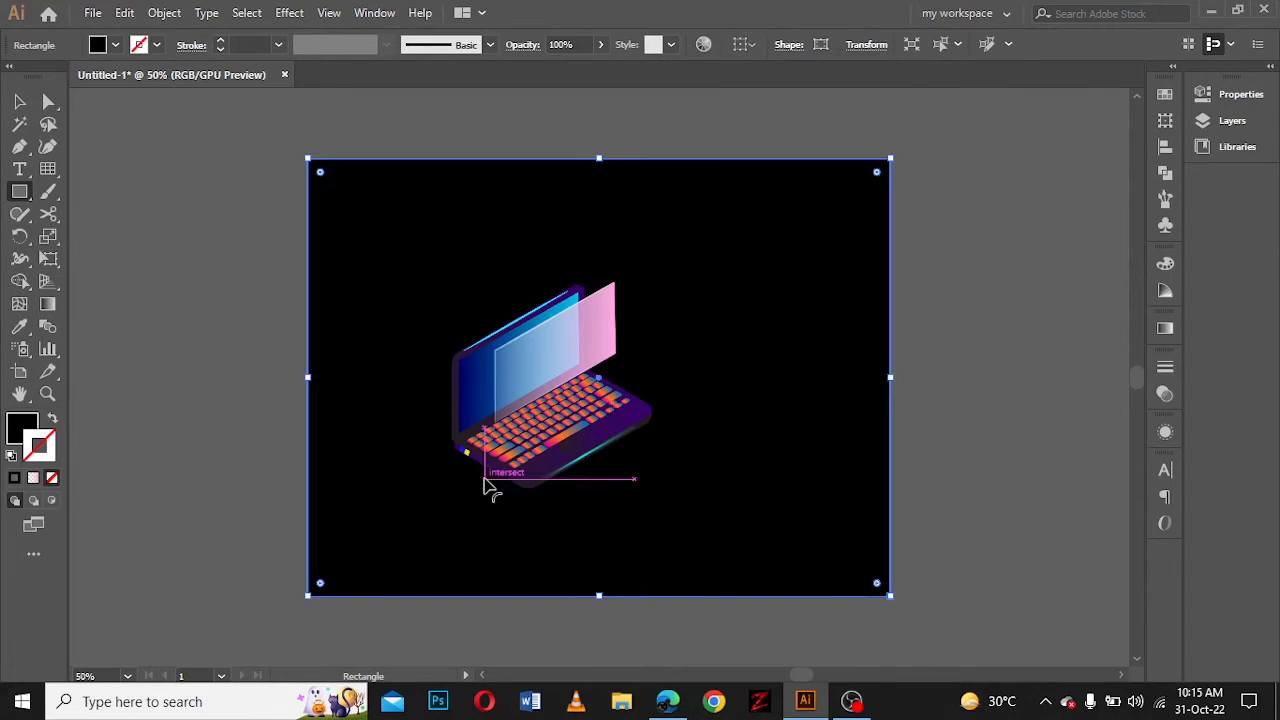
Step: Fill the rectangle with a gradient whose right end is lavender blue
left_click(1165, 328)
left_click(949, 352)
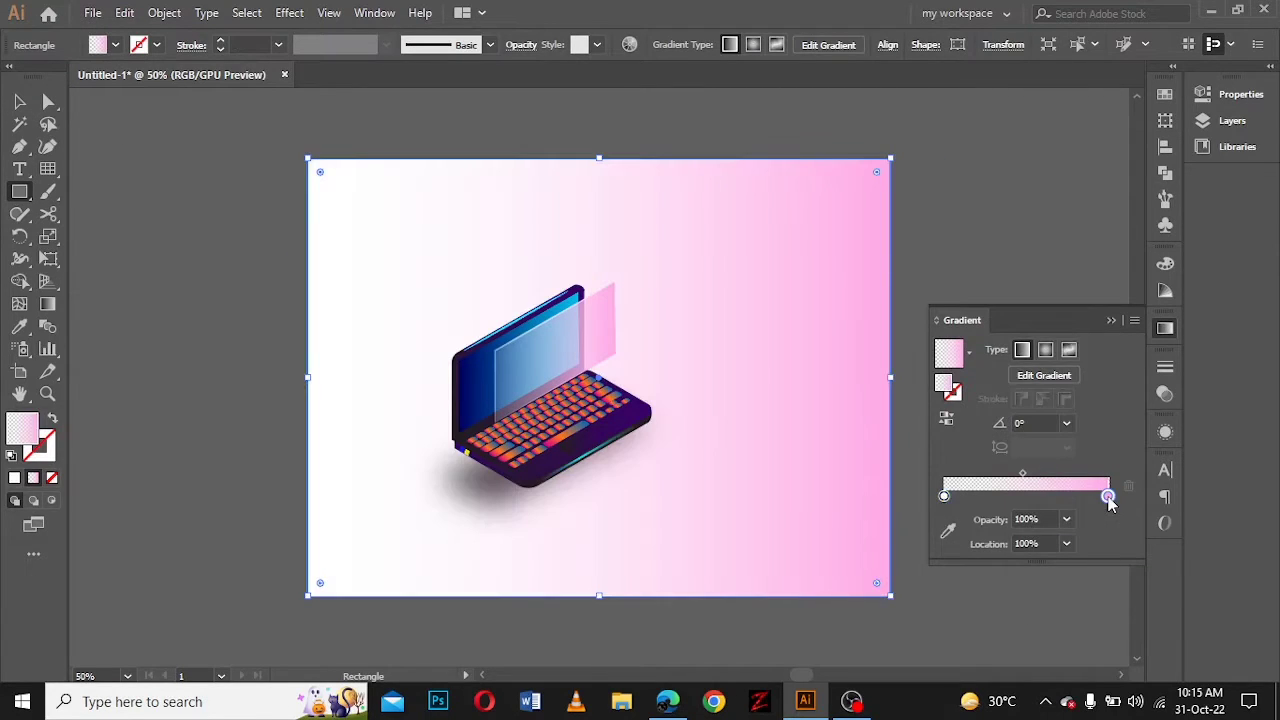
double_click(1108, 496)
left_click_drag(1046, 328, 1012, 330)
left_click(961, 519)
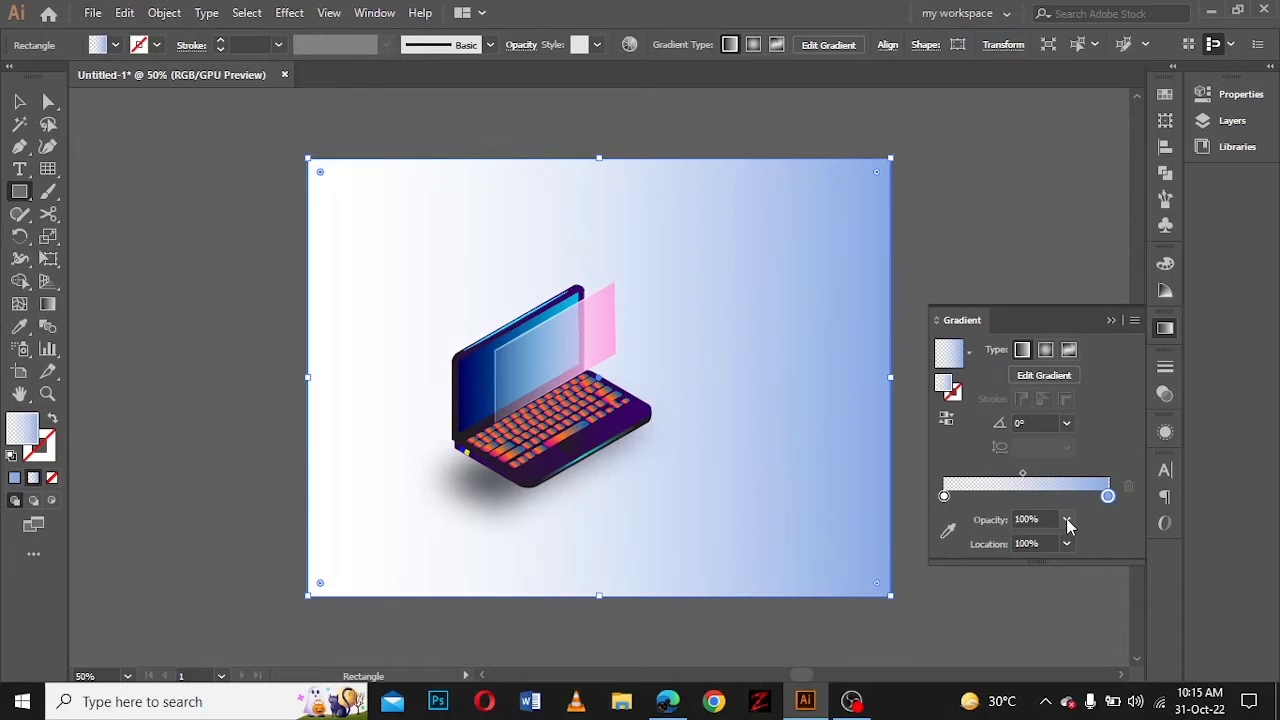
left_click(944, 496)
left_click(1066, 519)
left_click(1090, 490)
Step: Make the gradient's left end pink and add a salmon middle stop
double_click(944, 496)
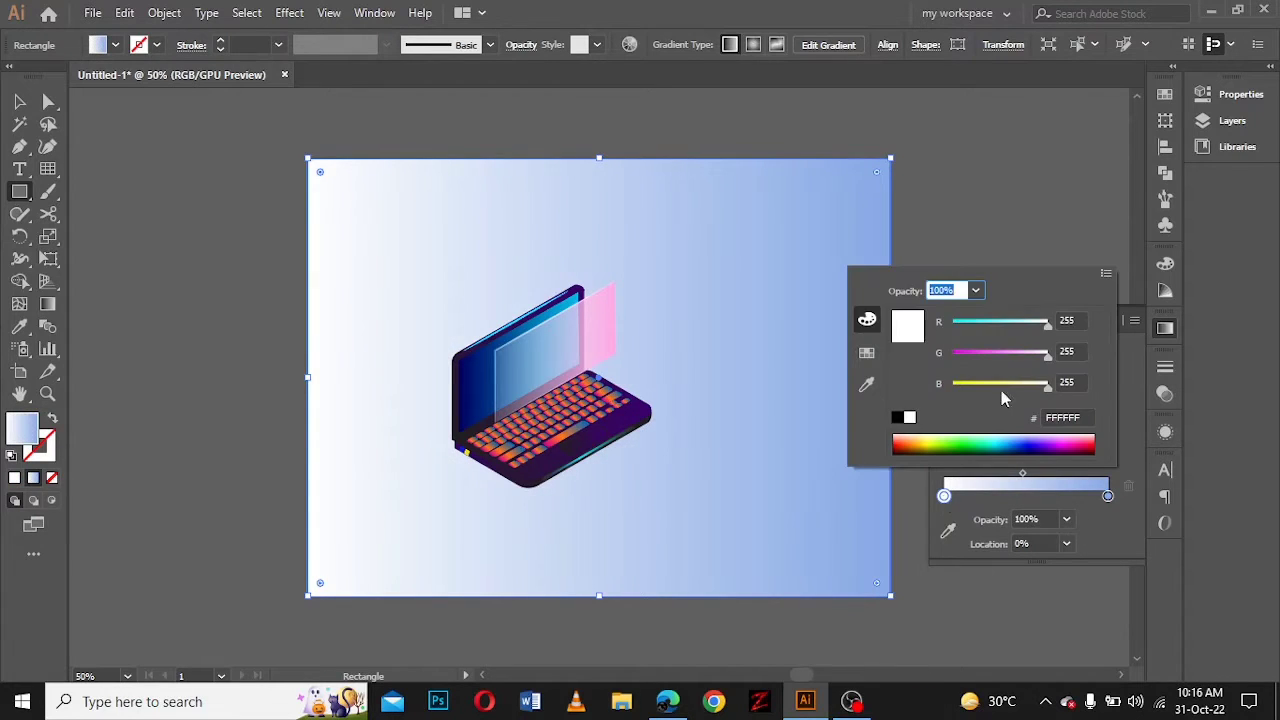
mouse_move(1047, 353)
left_mouse_down()
mouse_move(955, 357)
mouse_move(1000, 355)
left_mouse_up()
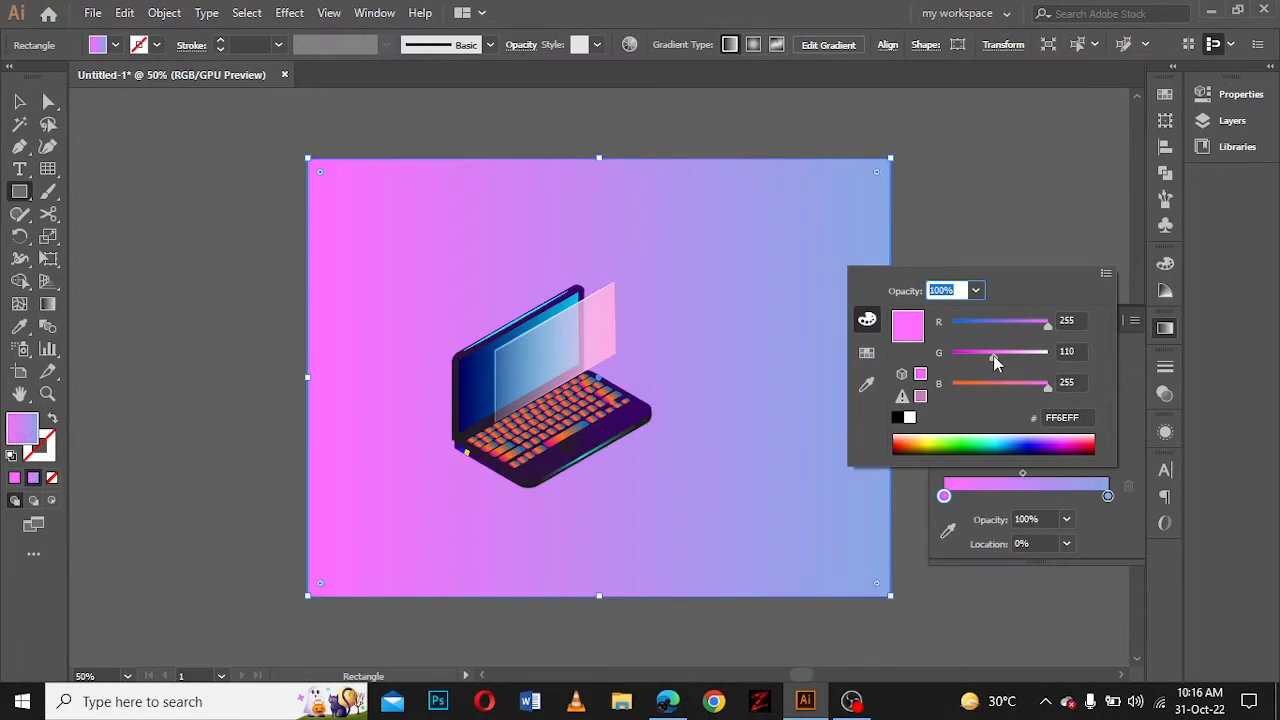
left_click(944, 500)
left_click(1026, 496)
double_click(1025, 496)
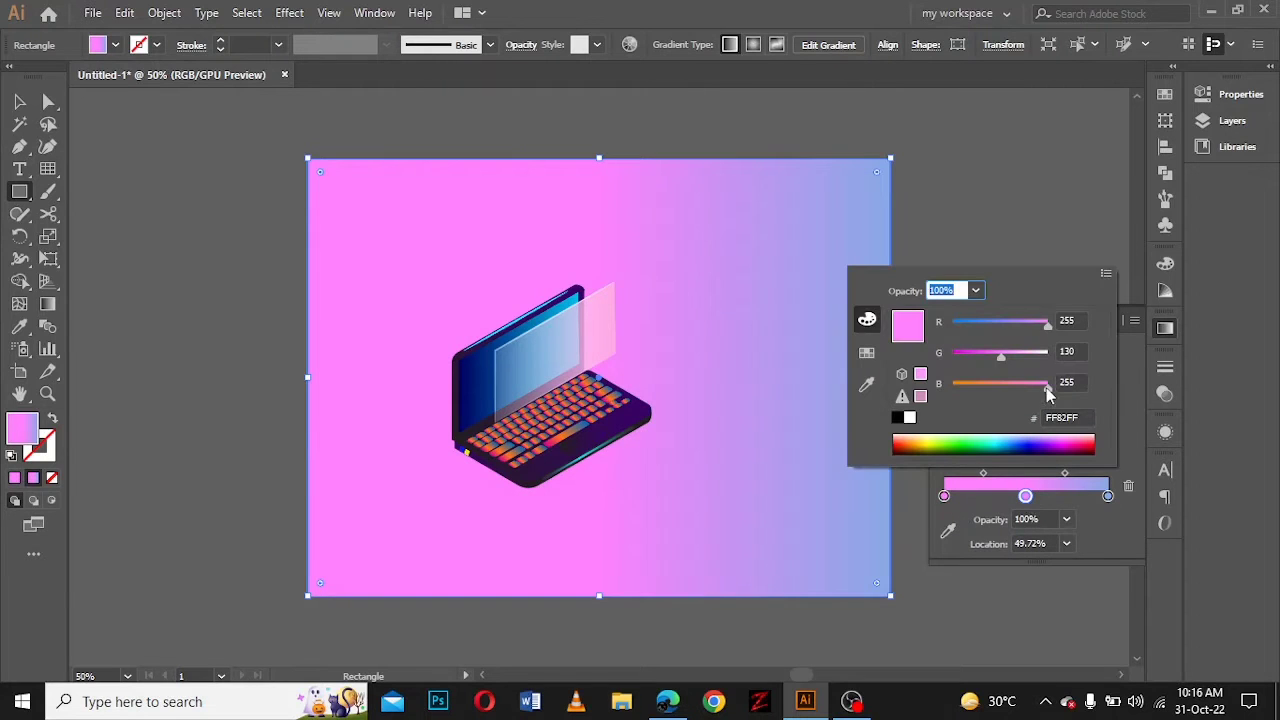
left_click_drag(1057, 380, 998, 385)
left_click(1128, 396)
Step: Angle the gradient diagonally from bottom-left to top-right across the artboard
key("g")
mouse_move(929, 541)
left_mouse_down()
mouse_move(166, 229)
mouse_move(209, 143)
mouse_move(237, 186)
left_mouse_up()
mouse_move(333, 620)
left_mouse_down()
mouse_move(925, 142)
mouse_move(834, 371)
left_mouse_up()
scroll(1131, 659, "down", 5)
Step: Send the background below the laptop and shadow, and nudge the salmon midpoint up-right
left_click(1206, 121)
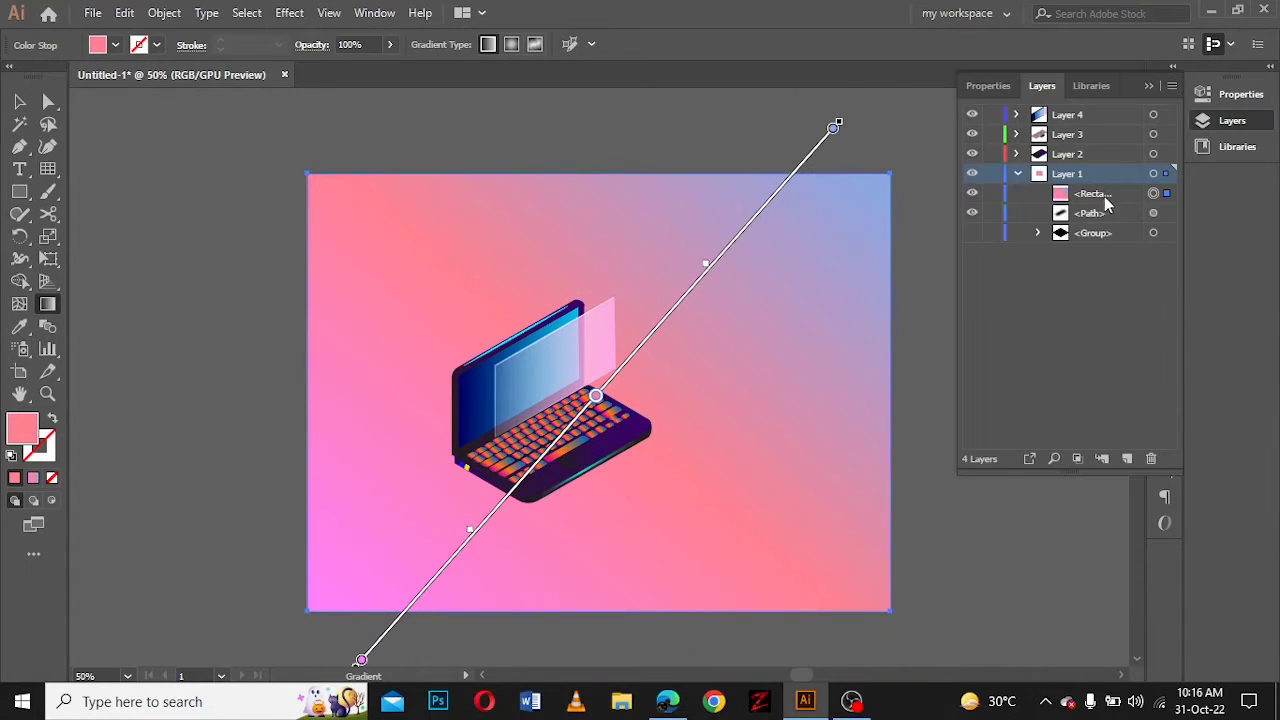
left_click_drag(1108, 205, 1113, 230)
left_click(1152, 86)
left_click_drag(595, 398, 699, 313)
left_click(16, 101)
left_click(134, 229)
key("ctrl+0")
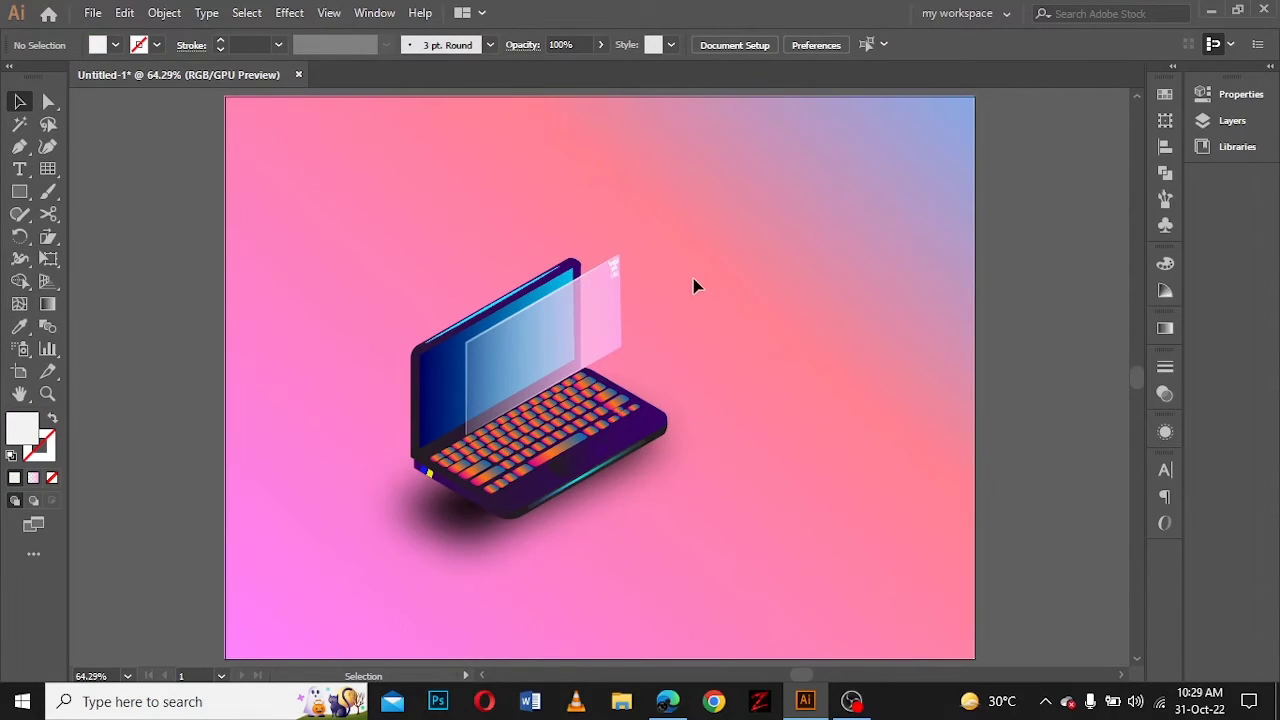
key("ctrl+plus")
key("ctrl+plus")
key("ctrl+plus")
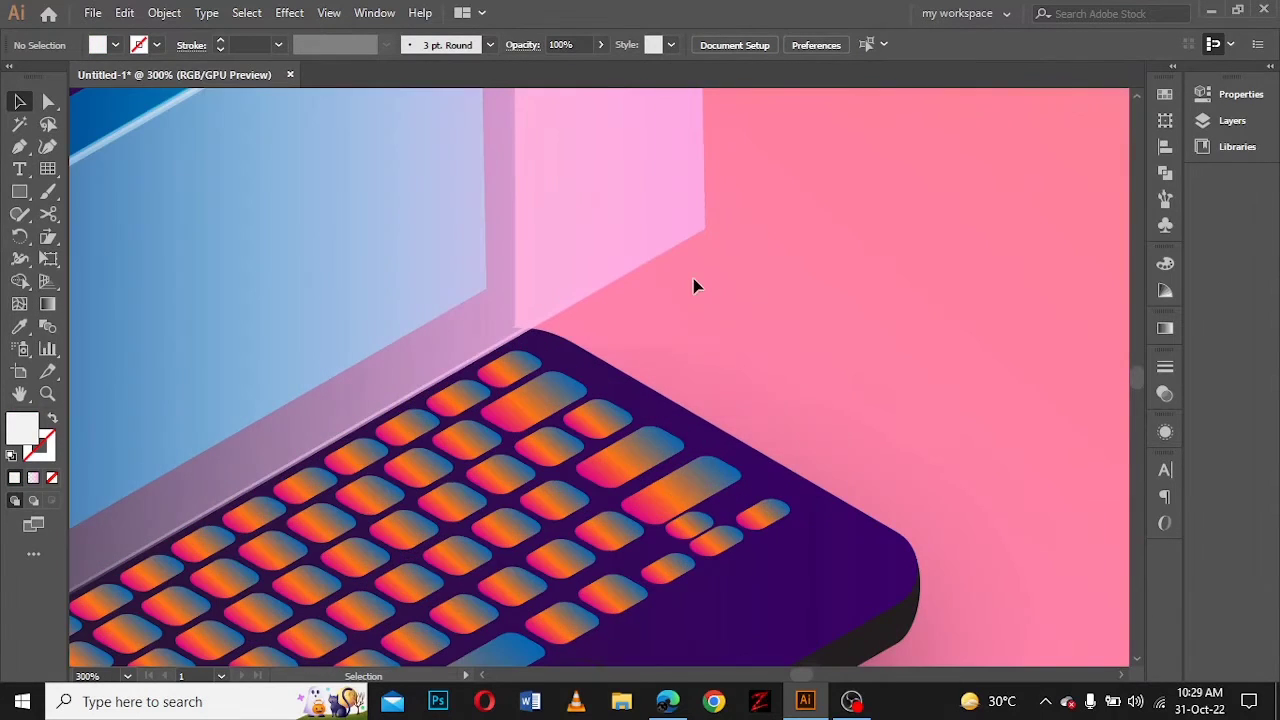
key("ctrl+minus")
key("ctrl+minus")
key("ctrl+0")
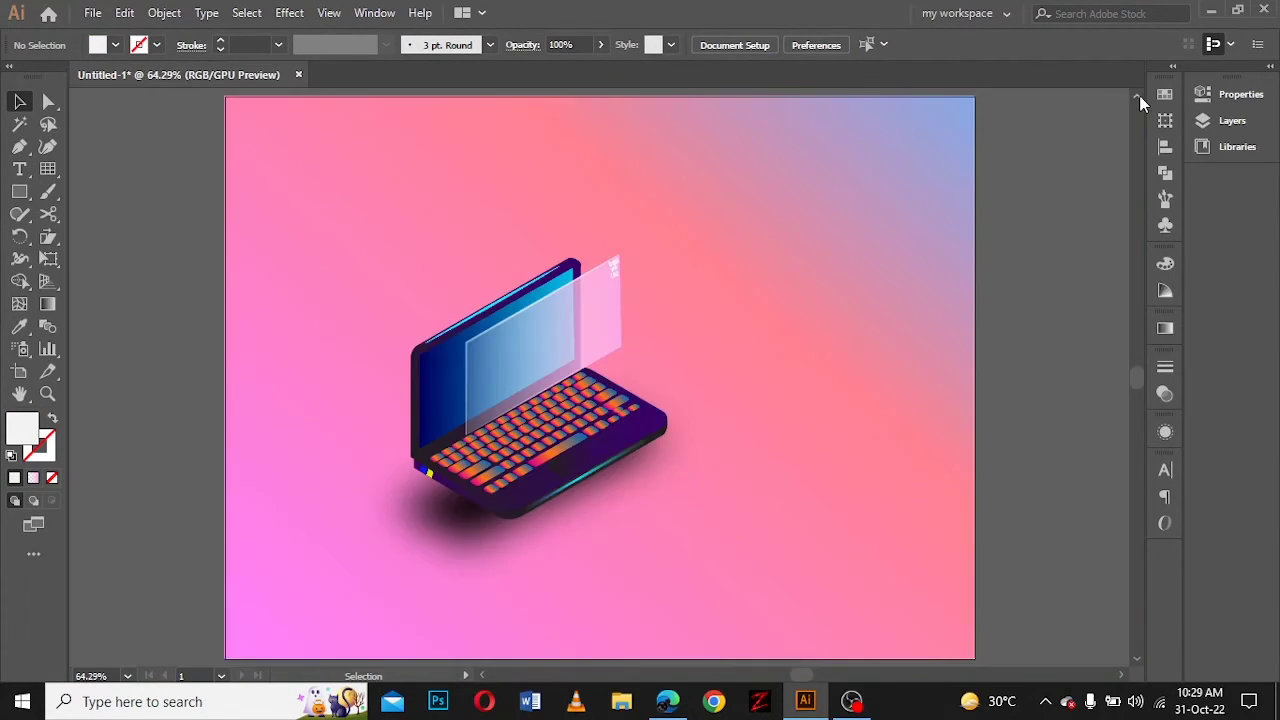
key("ctrl+plus")
key("ctrl+plus")
key("ctrl+plus")
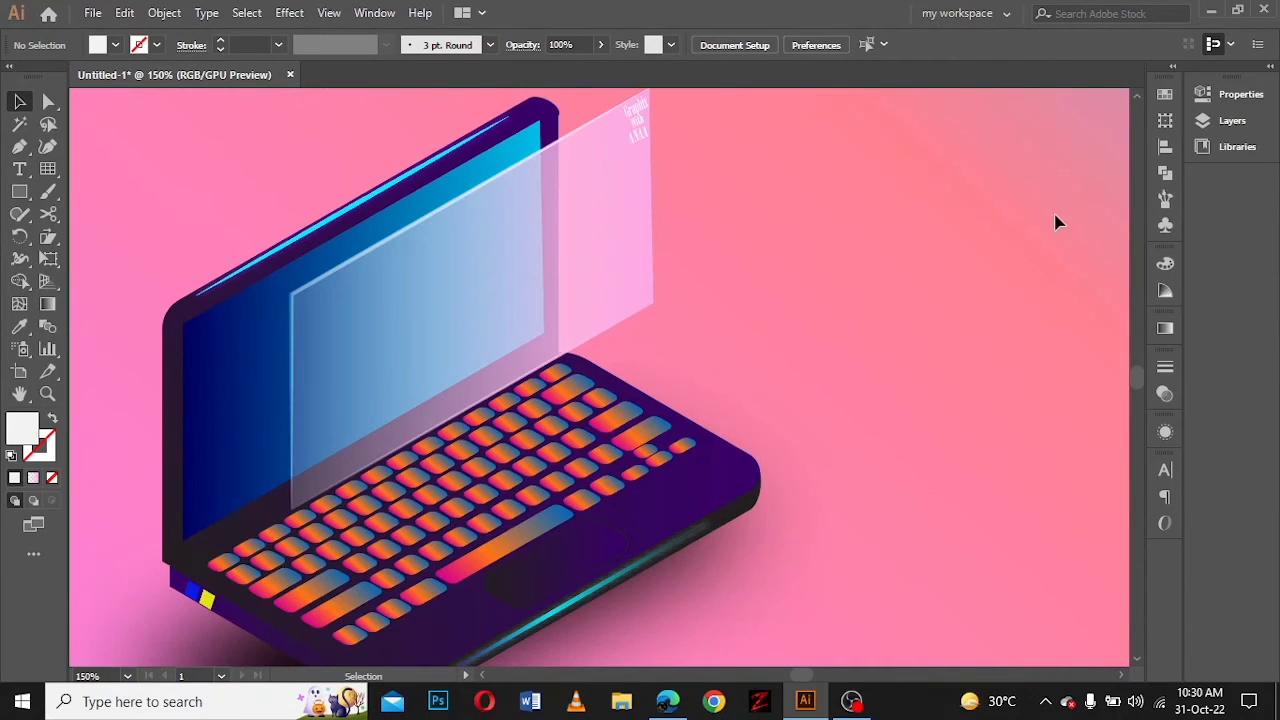
key("ctrl+minus")
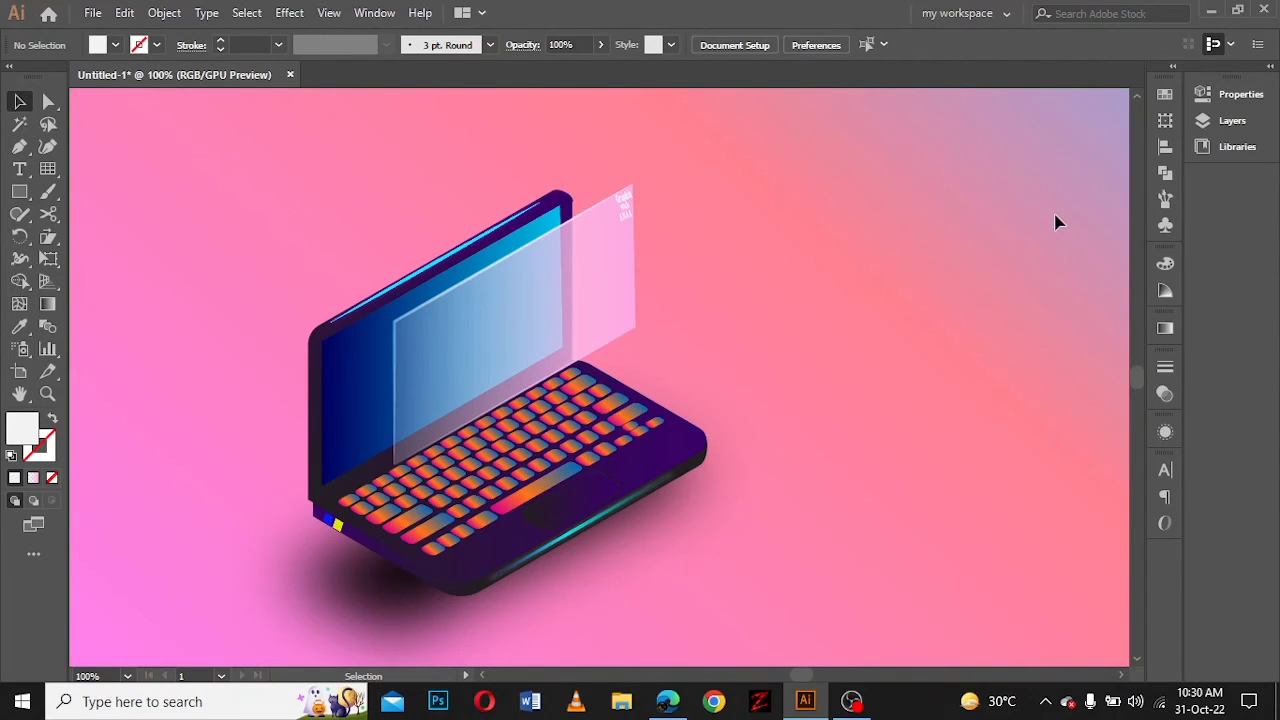